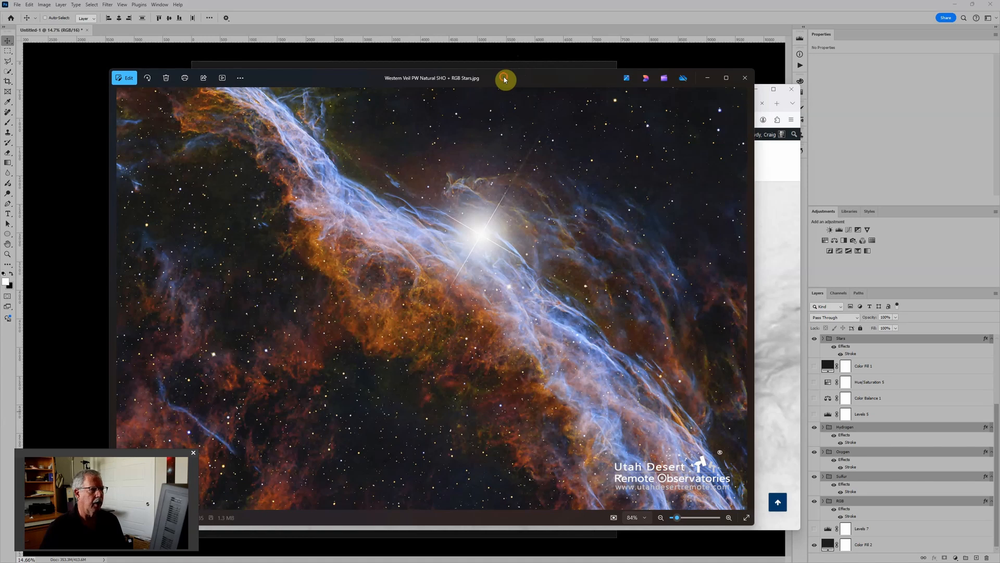
Move the finished Western Veil photo off the screen and minimize the browser window to uncover the document
drag(505, 80, 999, 26)
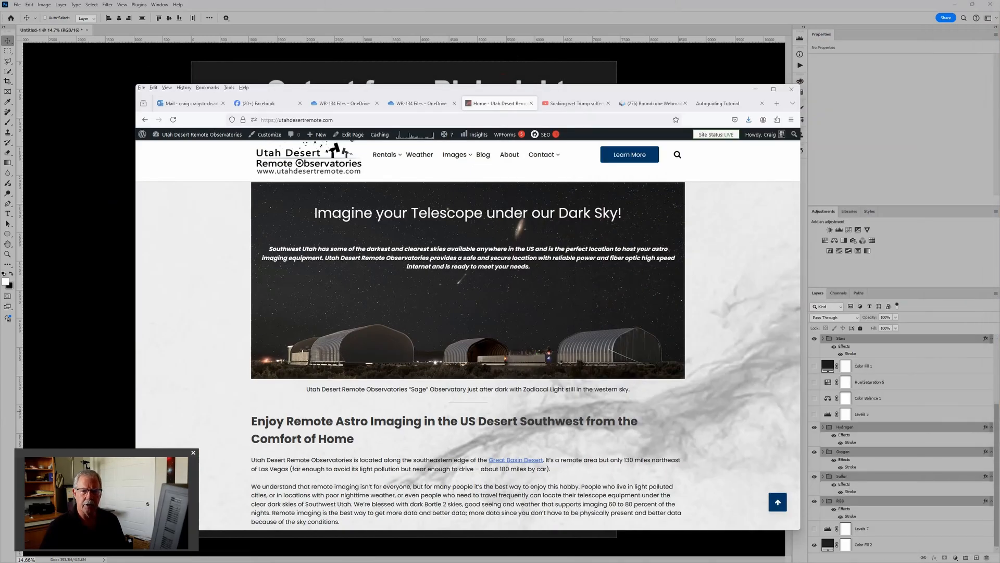
click(757, 90)
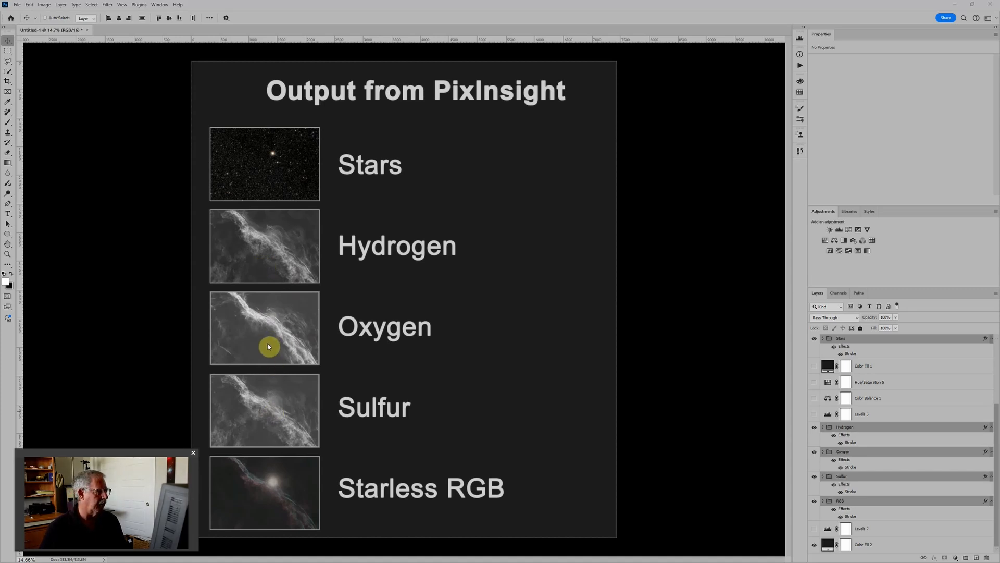
Examine the Hydrogen image in the PixInsight output overview up close
scroll(285, 249, up, 6)
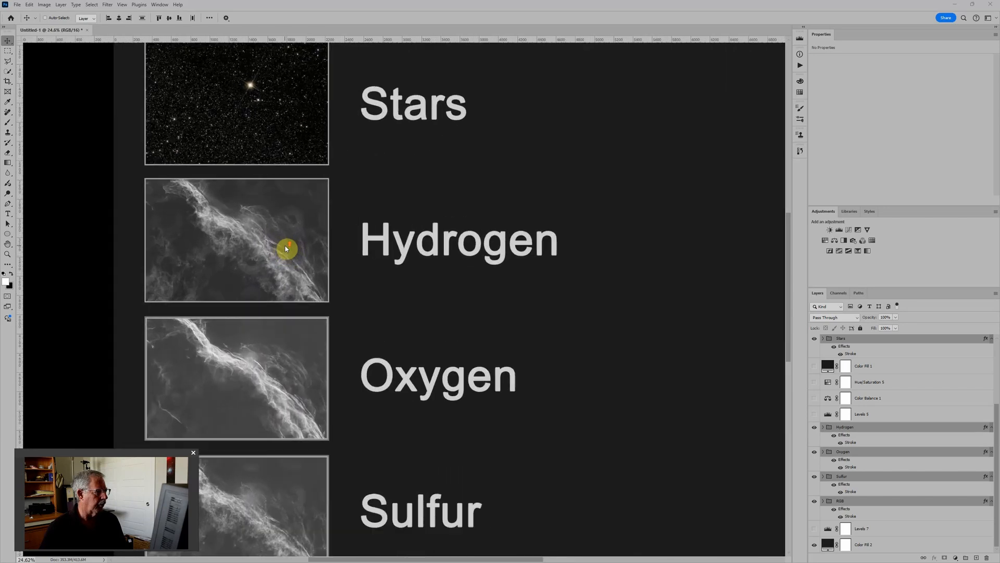
scroll(271, 232, up, 1)
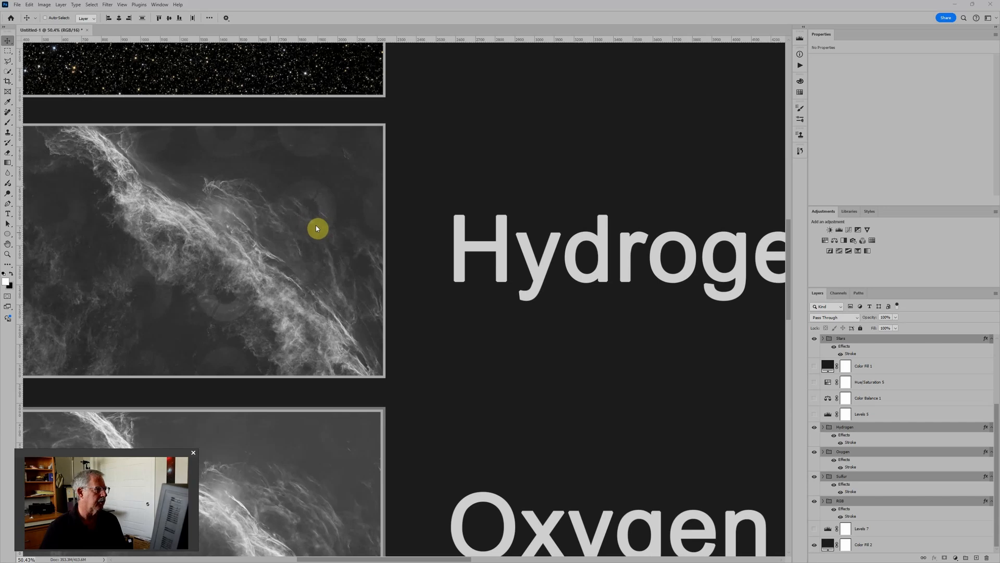
scroll(316, 225, down, 5)
scroll(317, 227, down, 2)
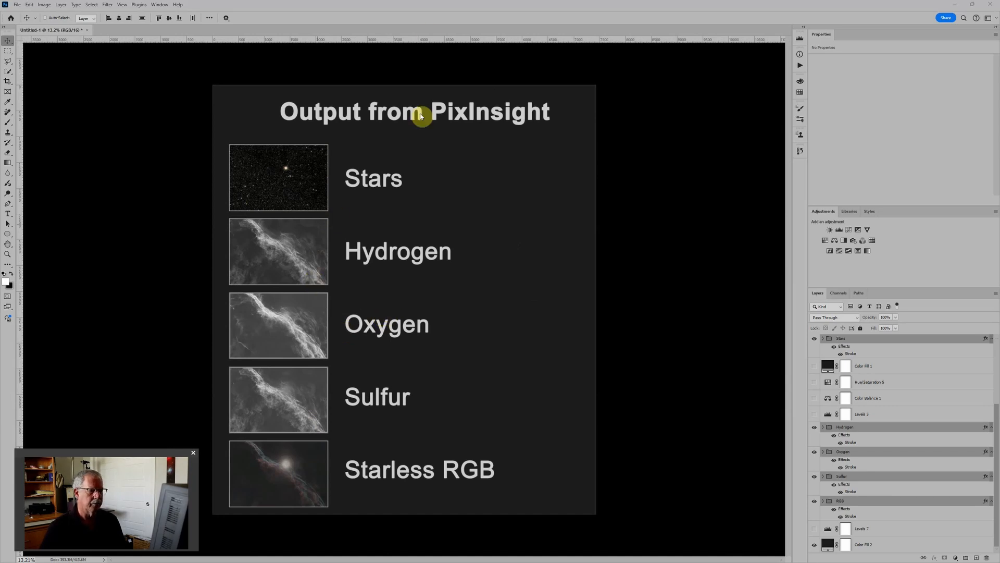
Load the Hydrogen, Oxygen and Sulfur mono_(1) TIFs plus Image07 and Image07_stars from the Western Veil folder into one layer stack
click(17, 5)
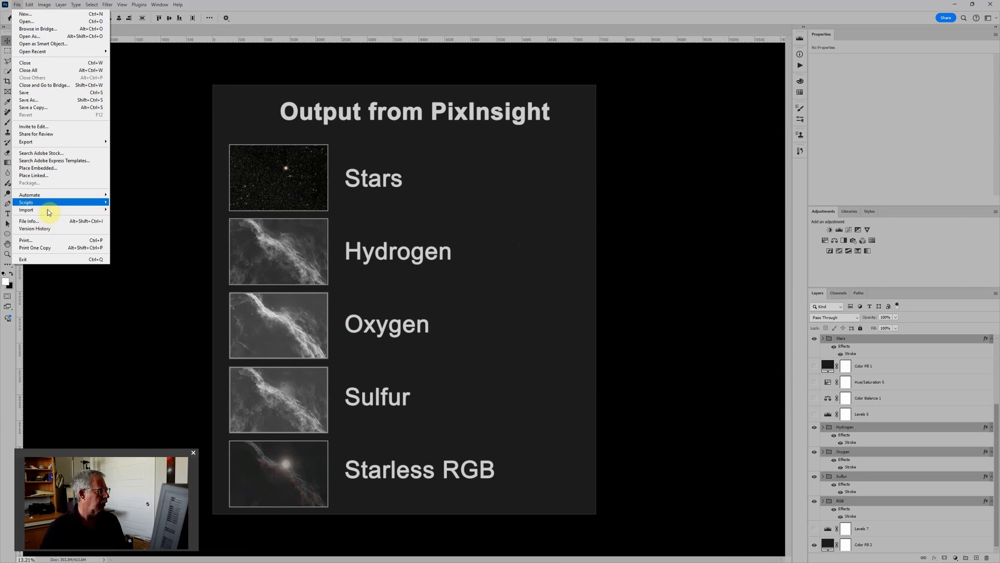
mouse_move(50, 205)
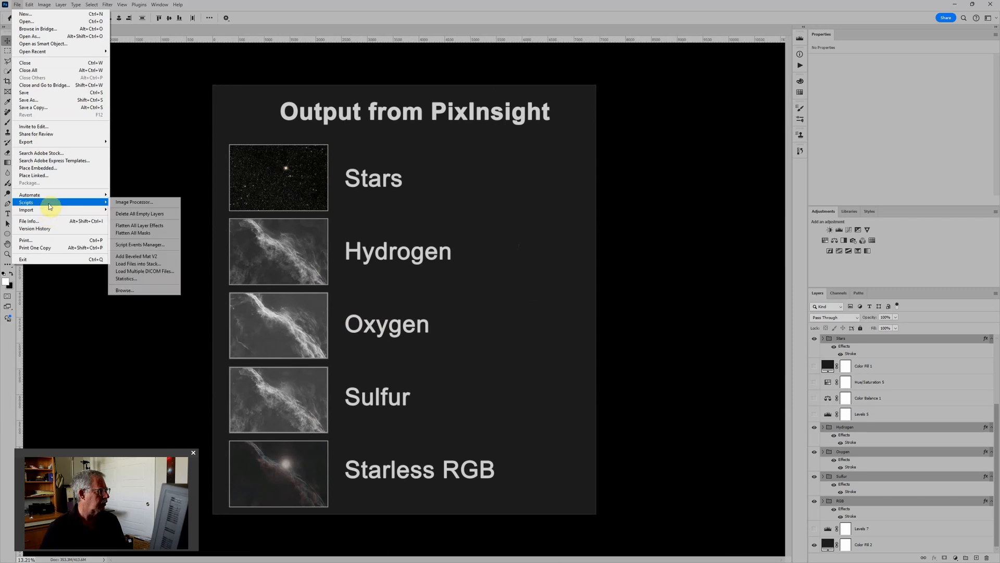
click(150, 264)
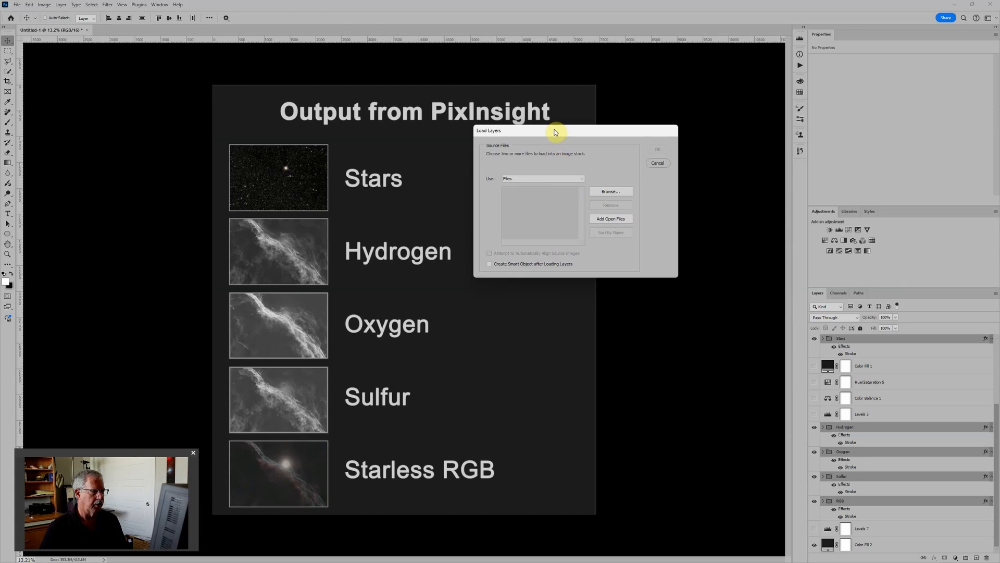
drag(555, 132, 525, 184)
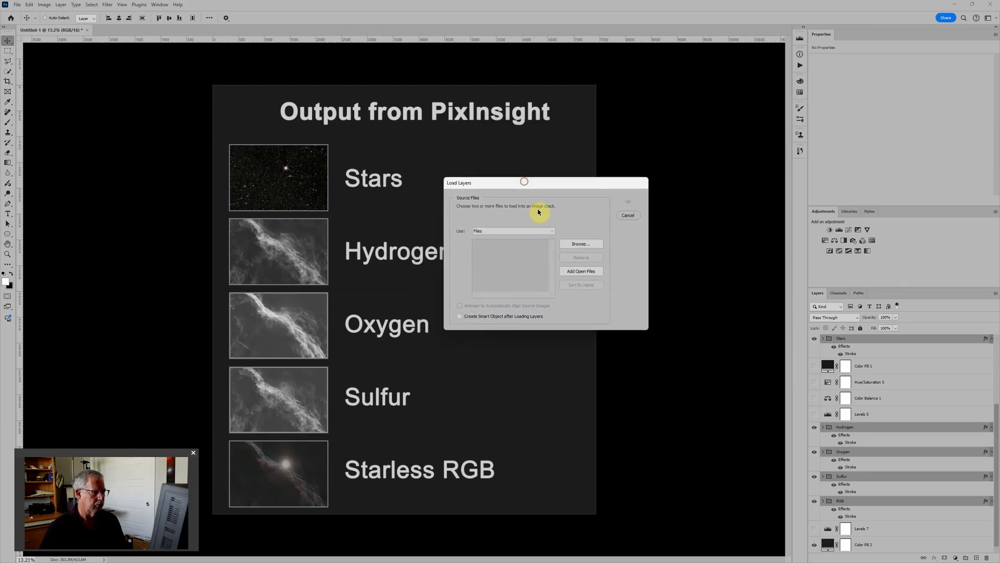
click(584, 245)
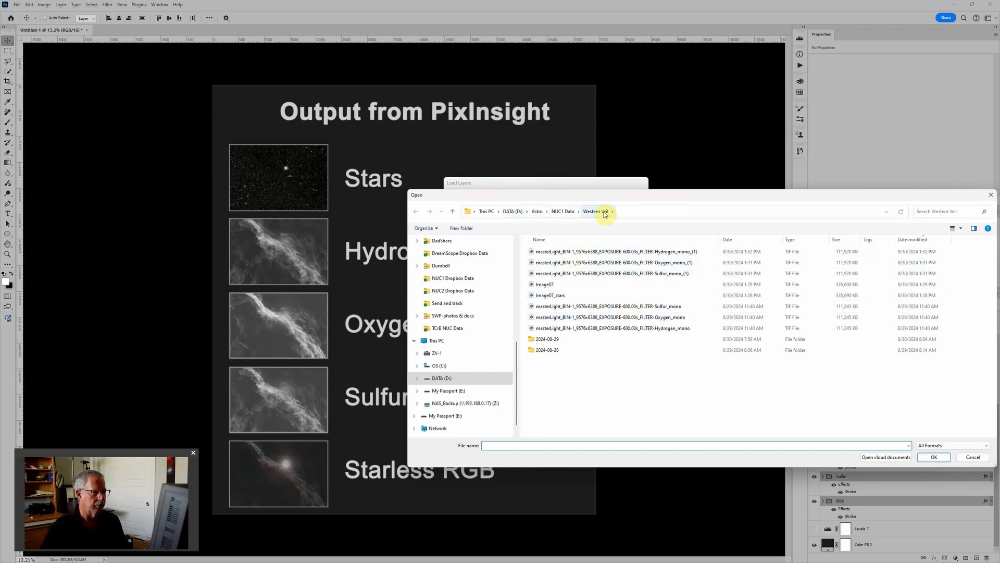
click(604, 251)
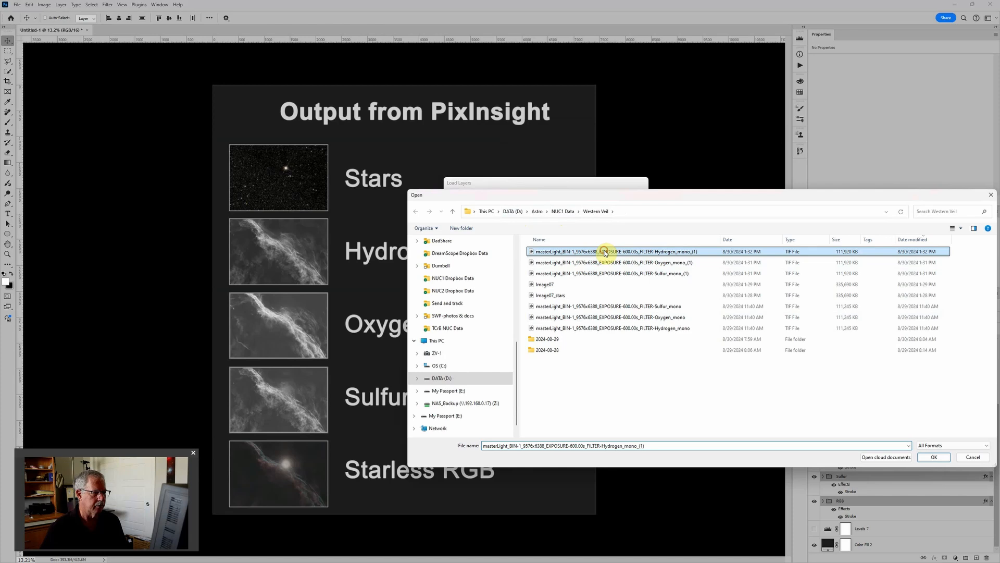
shift+click(573, 295)
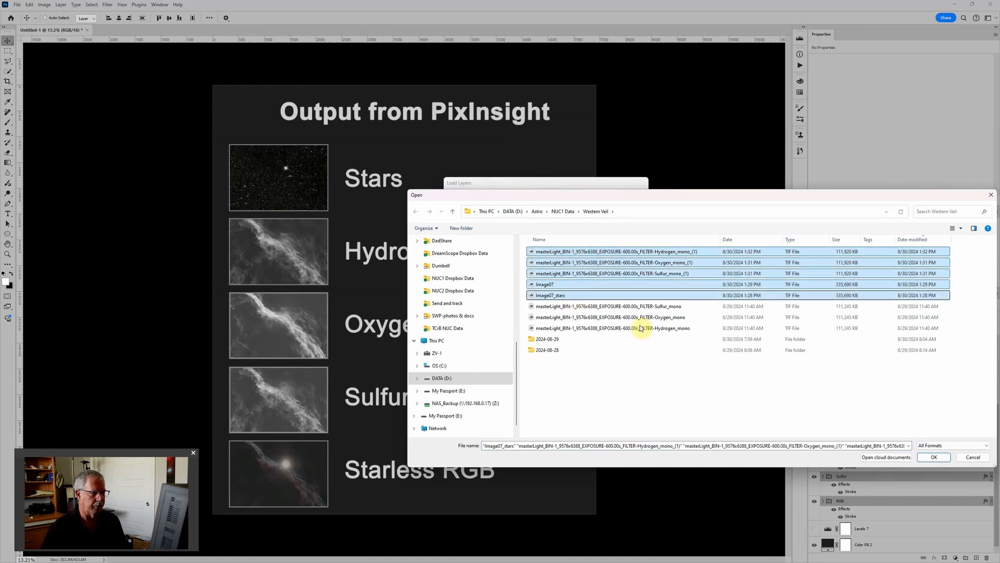
click(934, 457)
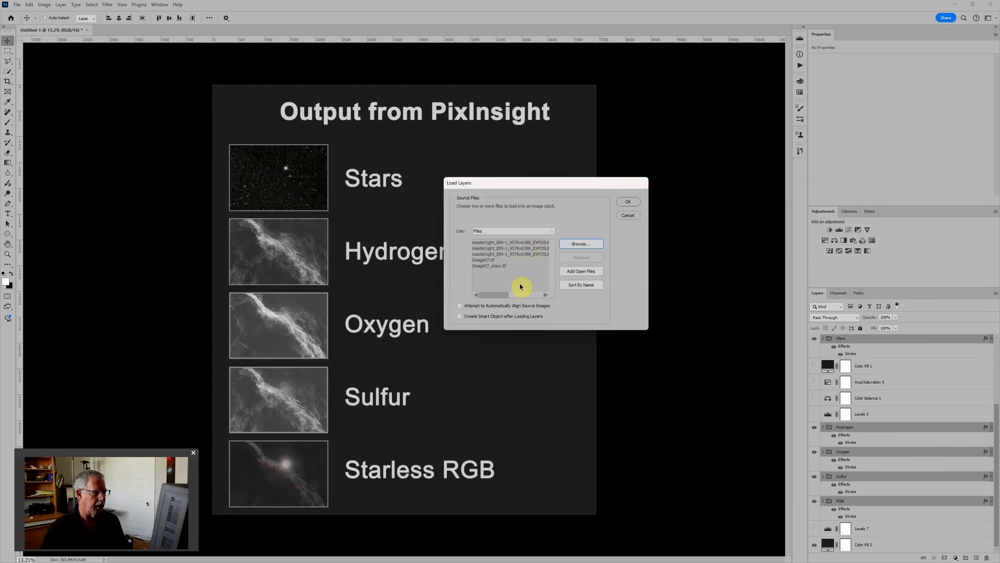
click(627, 203)
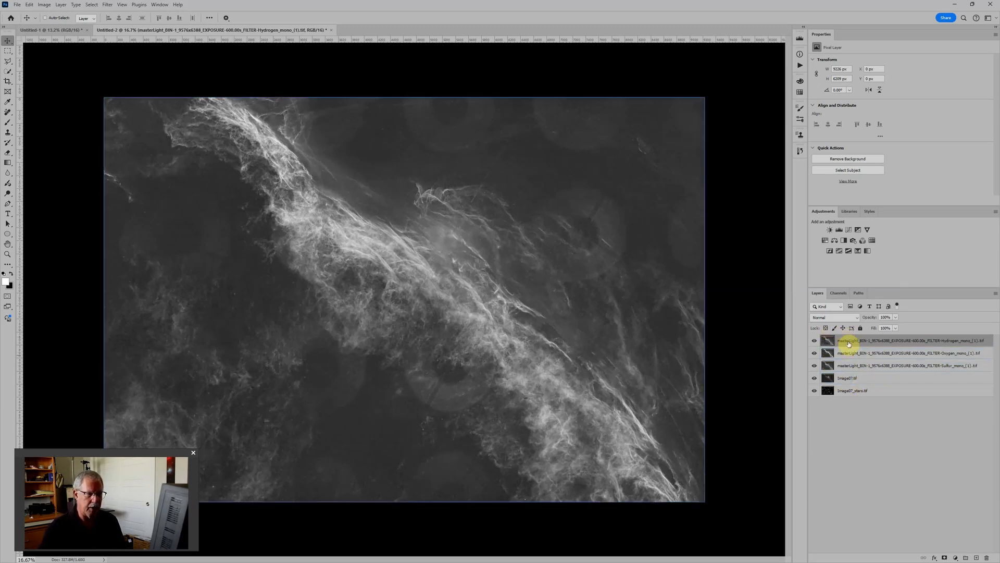
Move the Image07_stars layer above the Hydrogen layer, to the top of the layer stack
click(880, 392)
drag(880, 392, 859, 344)
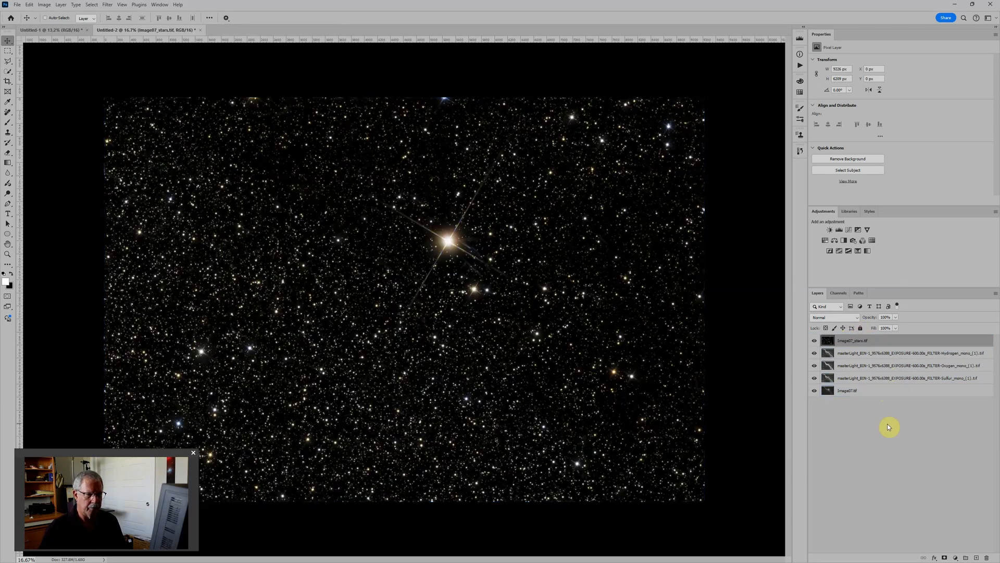
click(871, 392)
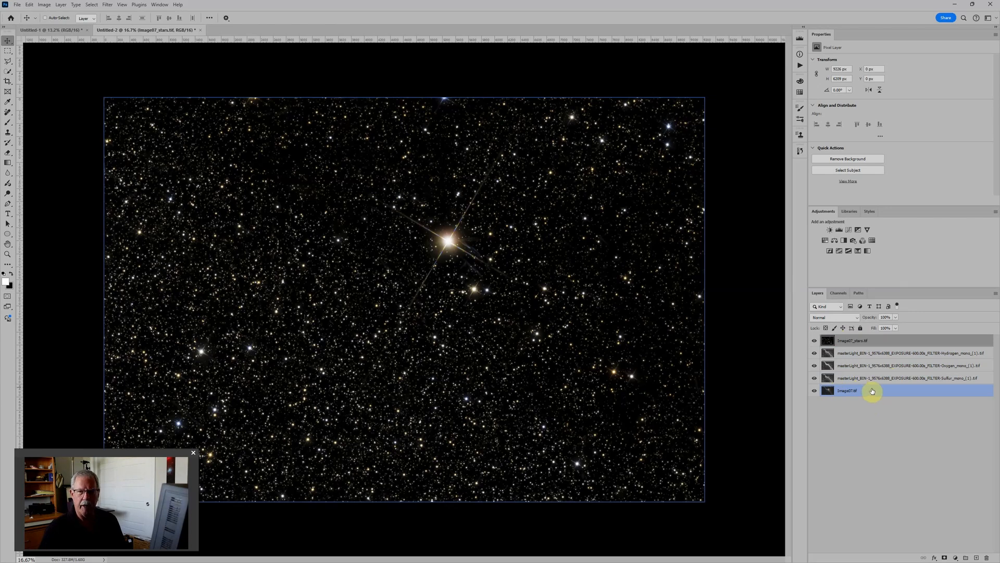
click(892, 378)
click(903, 353)
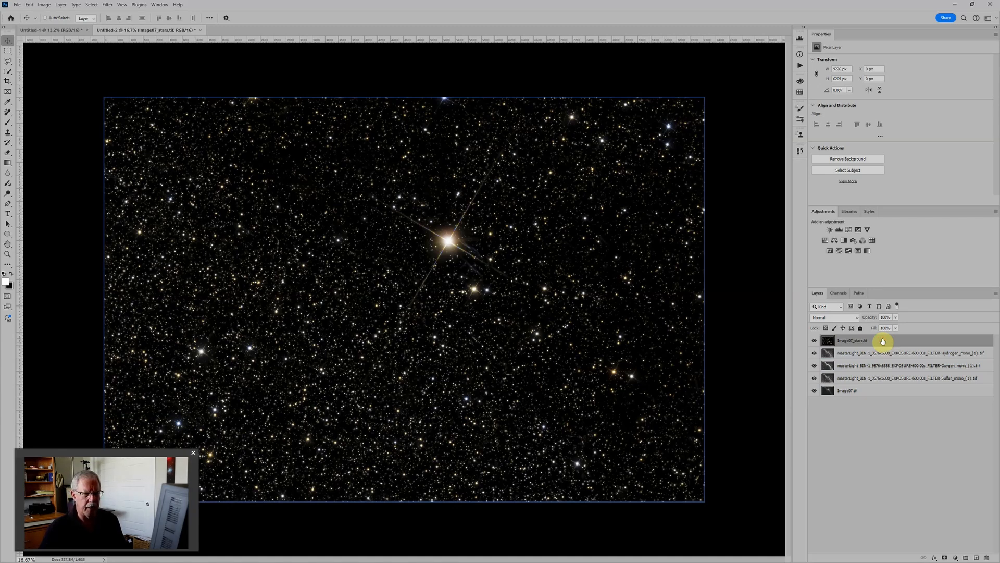
Put the Image07_stars layer in a group named Stars and set the group's blend mode to Screen
key(ctrl+g)
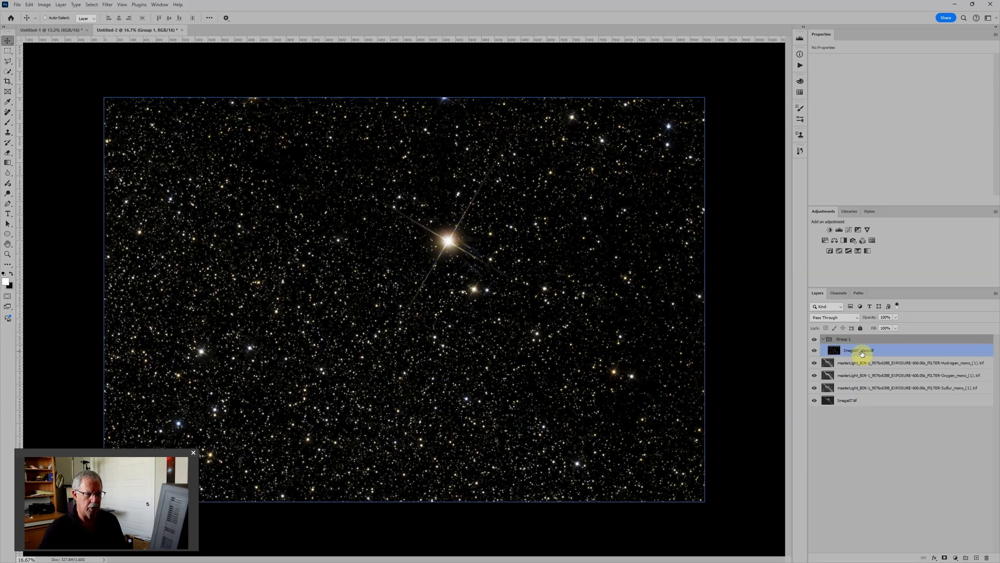
double_click(847, 339)
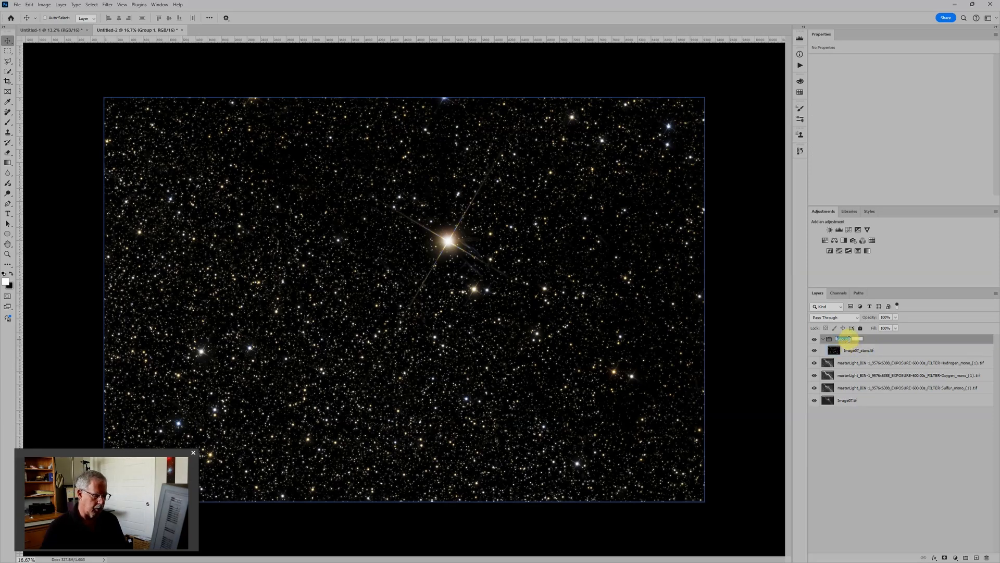
text(Stars)
key(Return)
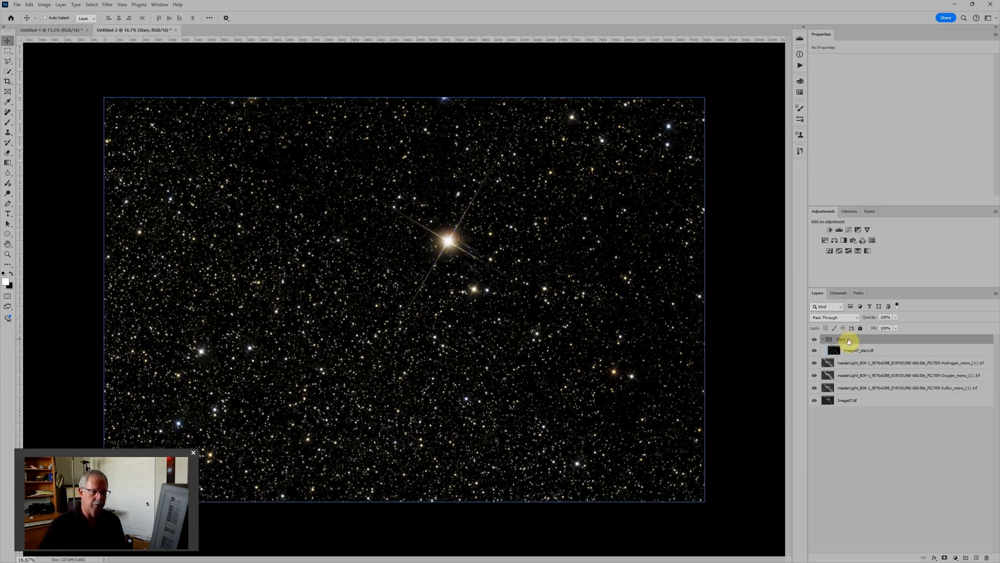
click(848, 317)
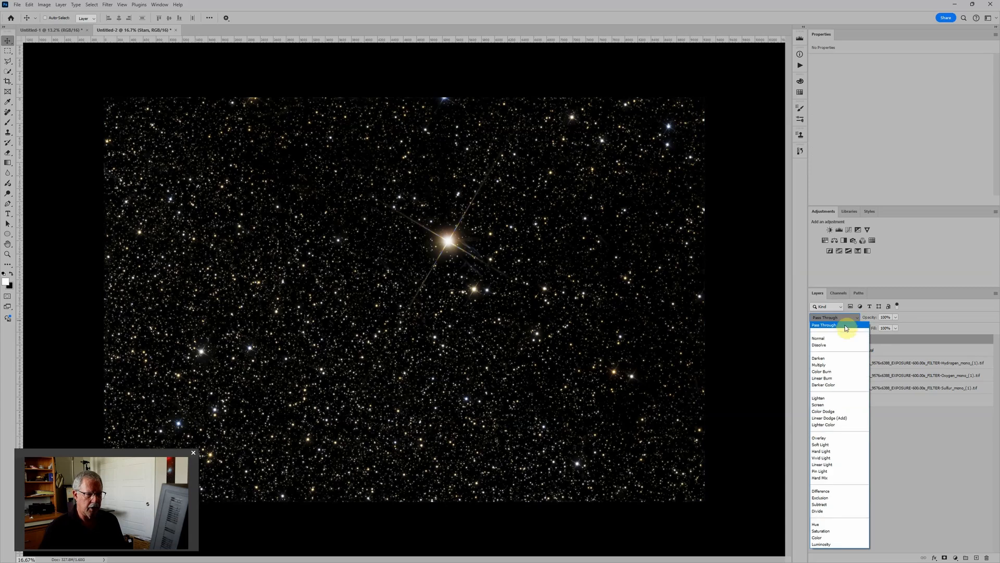
click(822, 404)
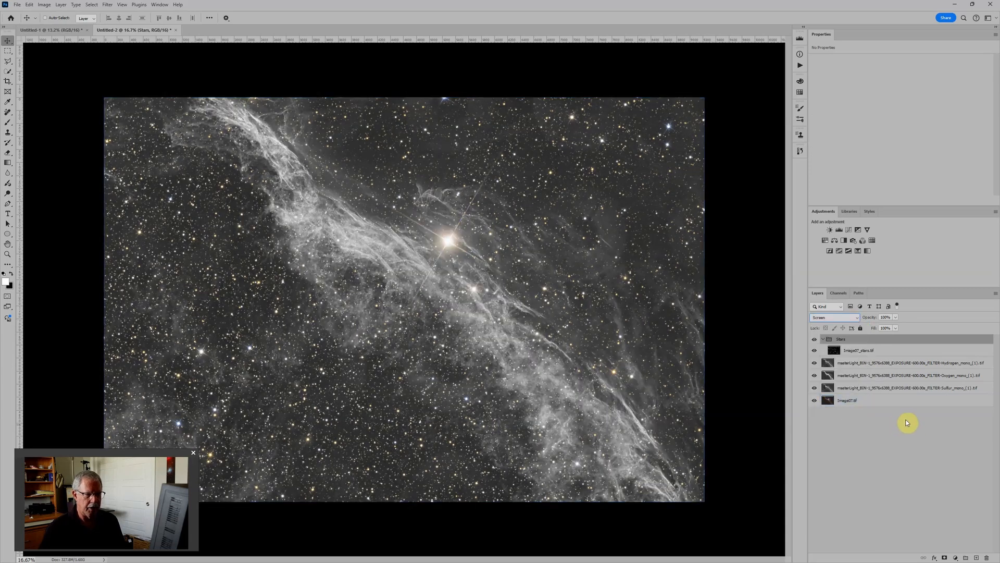
Add a Levels and a Hue/Saturation adjustment layer above Image07_stars inside the Stars group
click(881, 352)
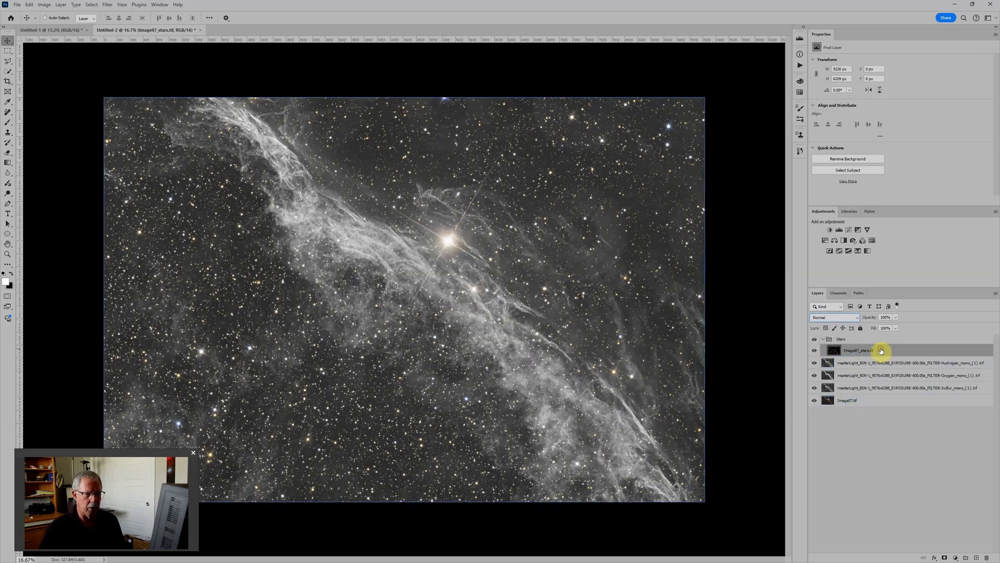
drag(884, 353, 876, 338)
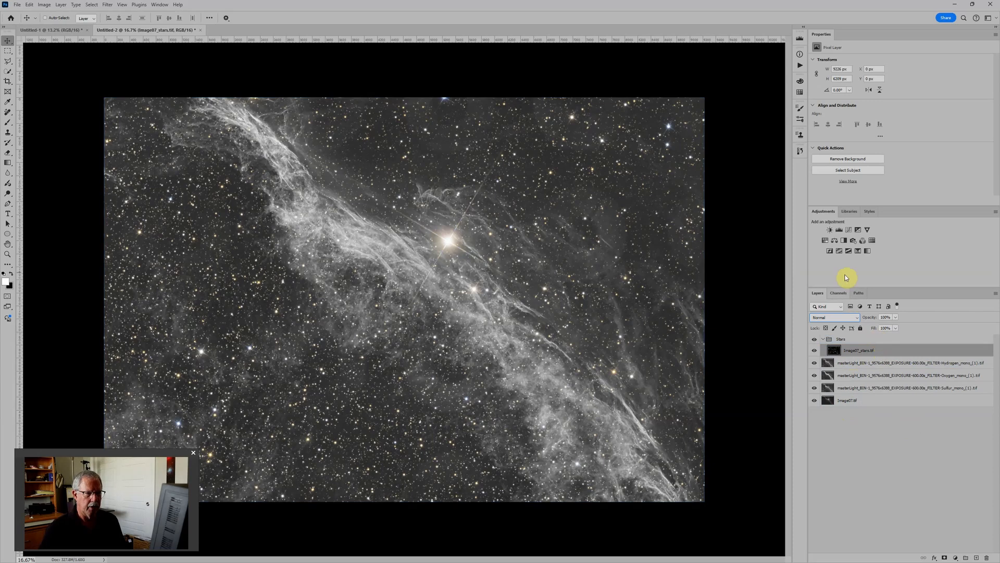
click(839, 229)
click(835, 241)
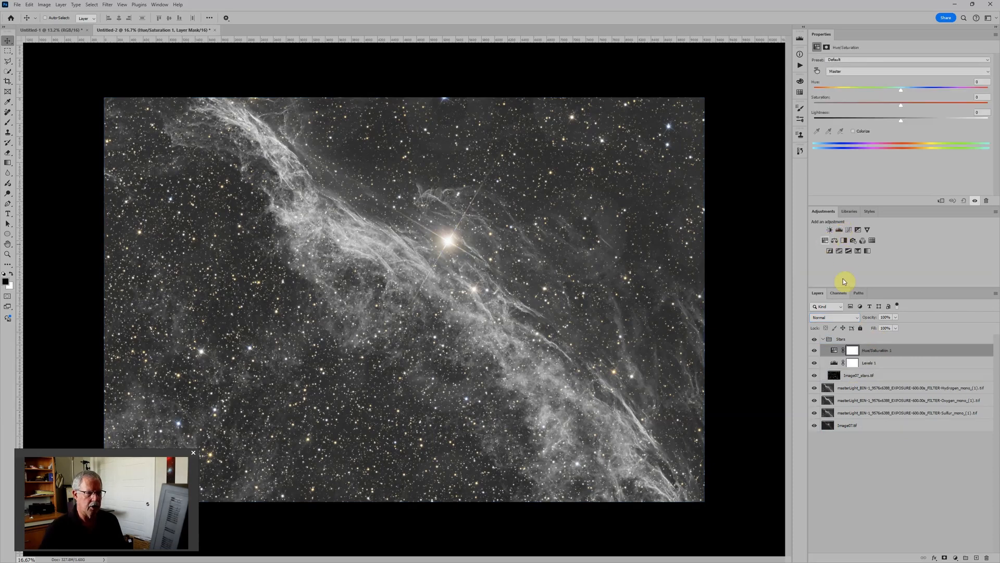
drag(840, 352, 823, 339)
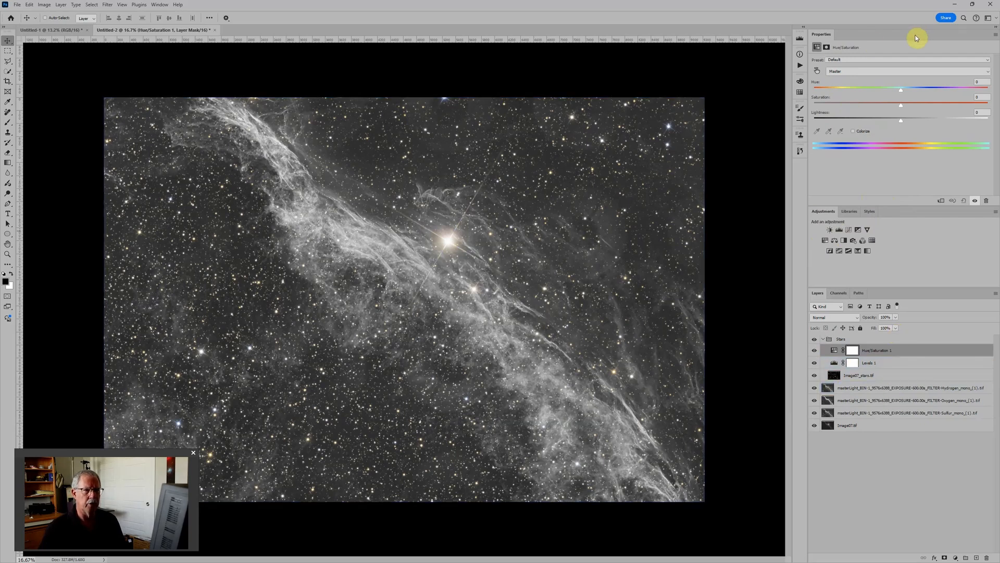
click(996, 20)
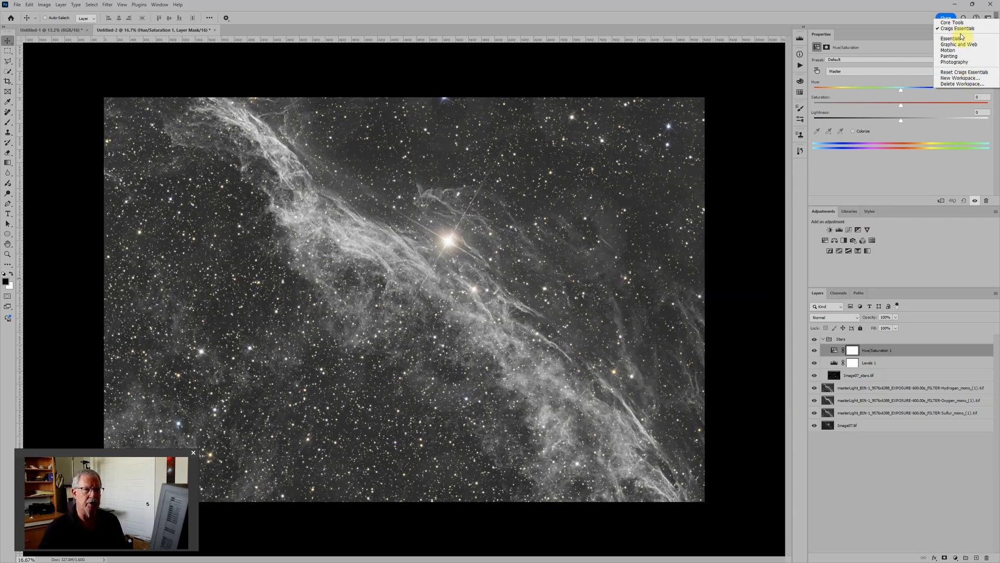
click(937, 510)
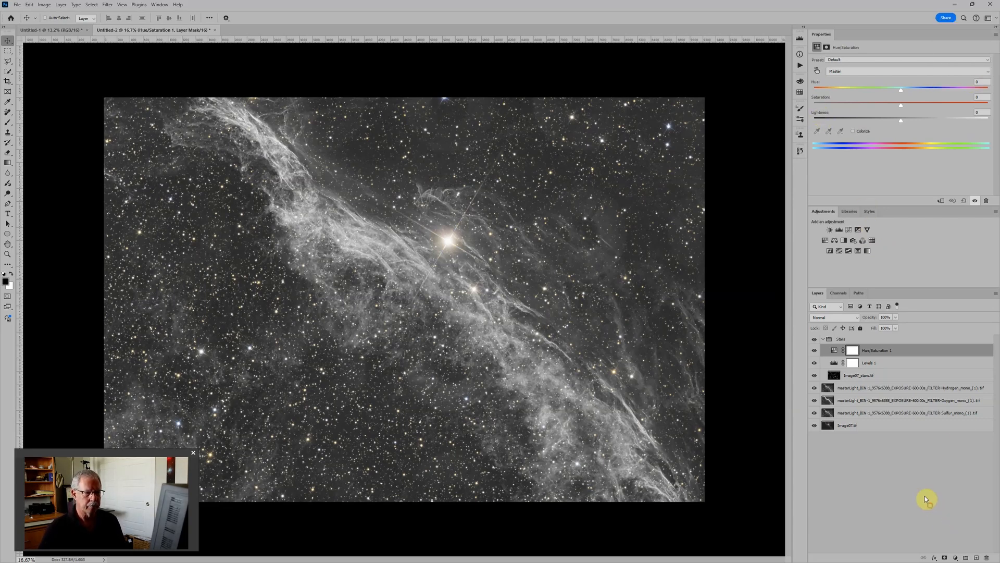
Collapse the Stars group and hide it
click(829, 339)
click(823, 338)
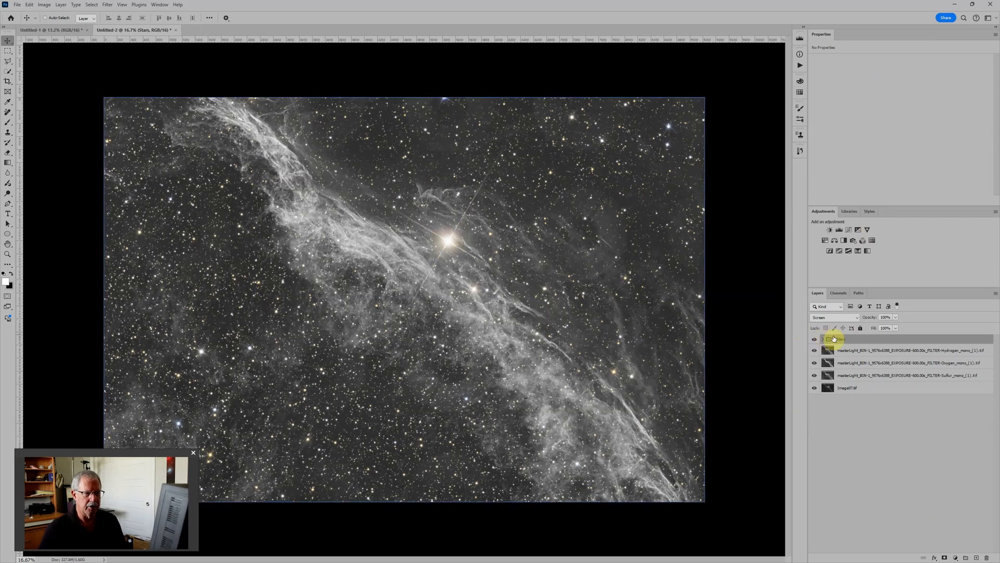
click(815, 339)
Put the Hydrogen mono layer in its own group
click(884, 352)
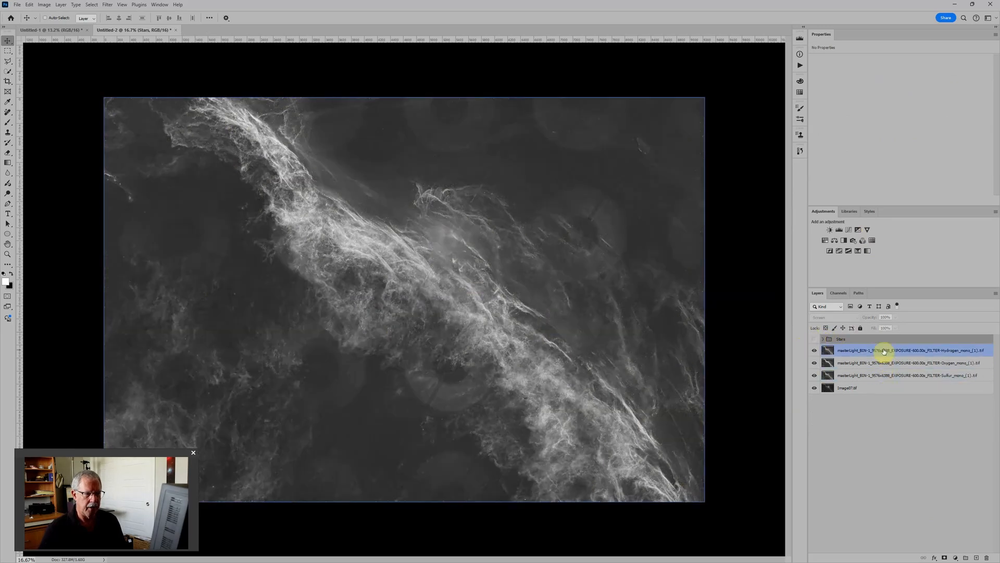
click(893, 386)
click(891, 373)
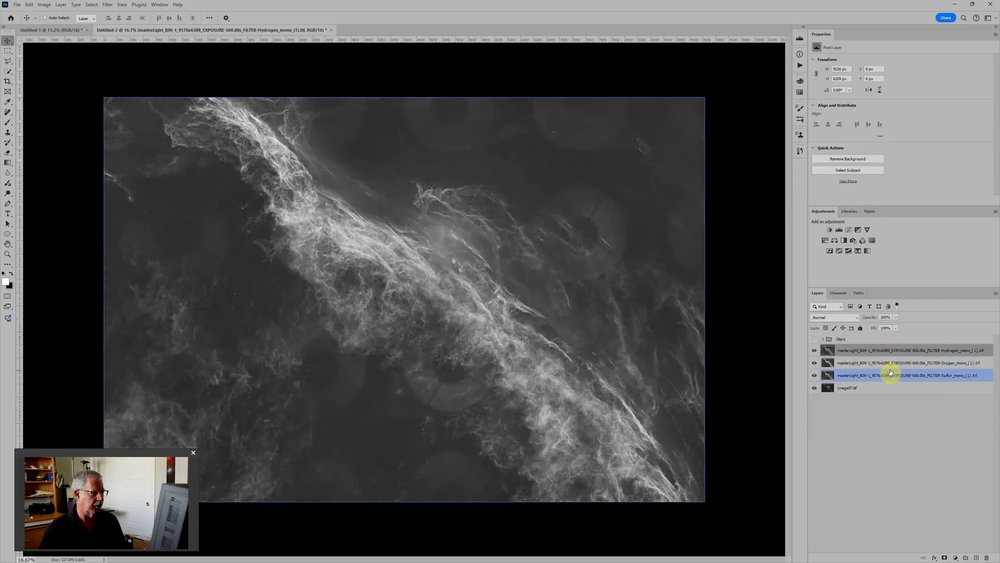
click(886, 388)
click(957, 350)
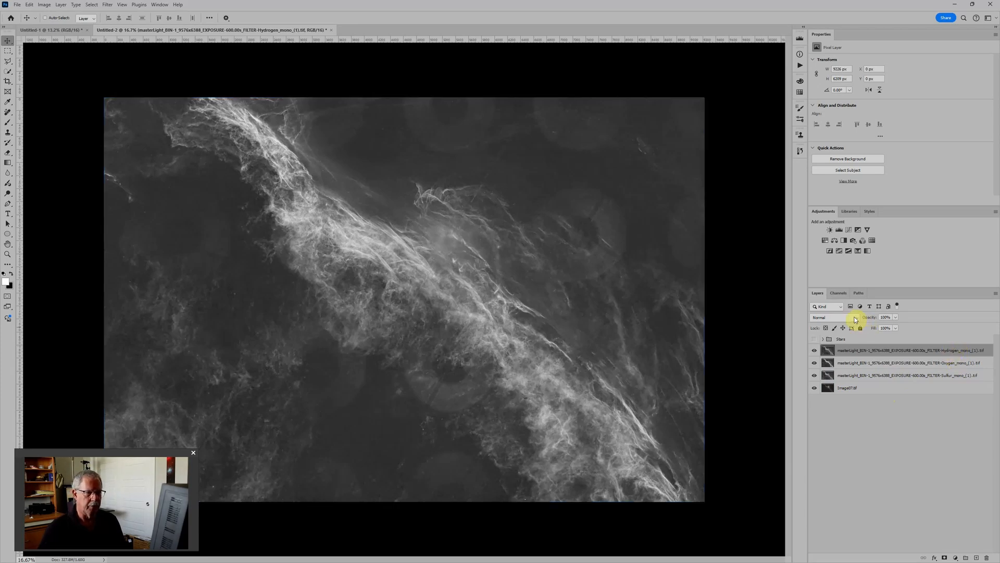
key(ctrl+g)
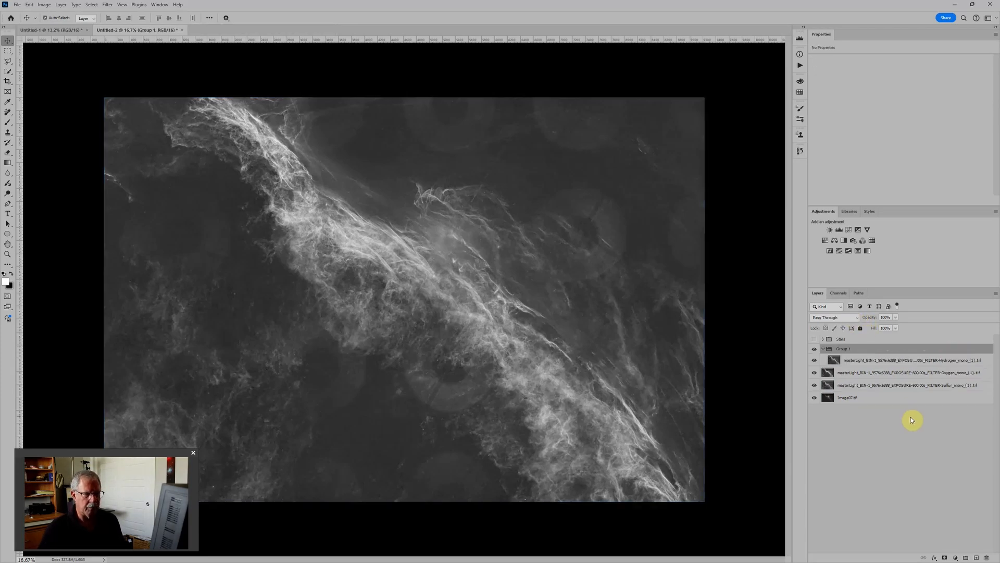
click(909, 398)
click(870, 373)
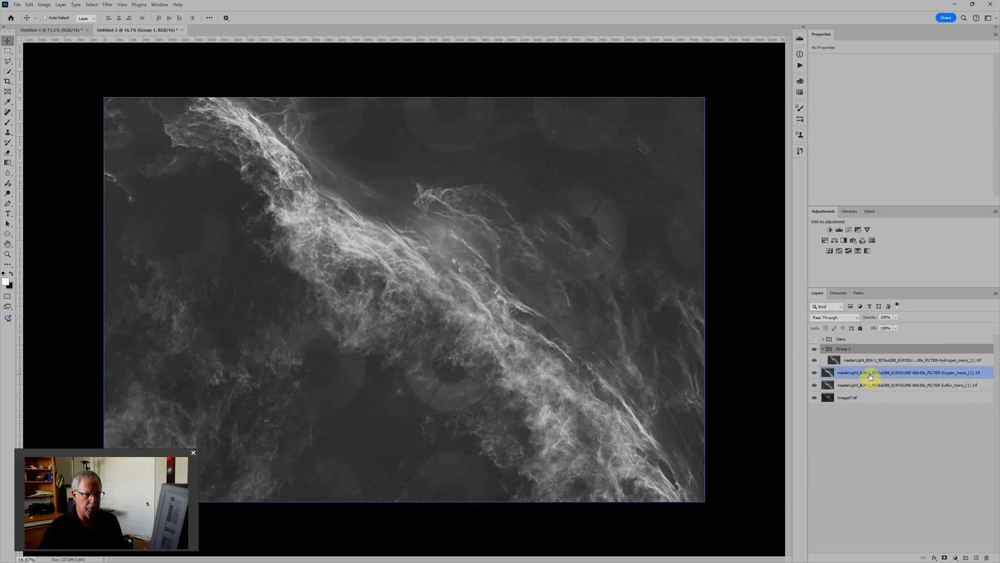
click(868, 384)
click(870, 373)
click(865, 361)
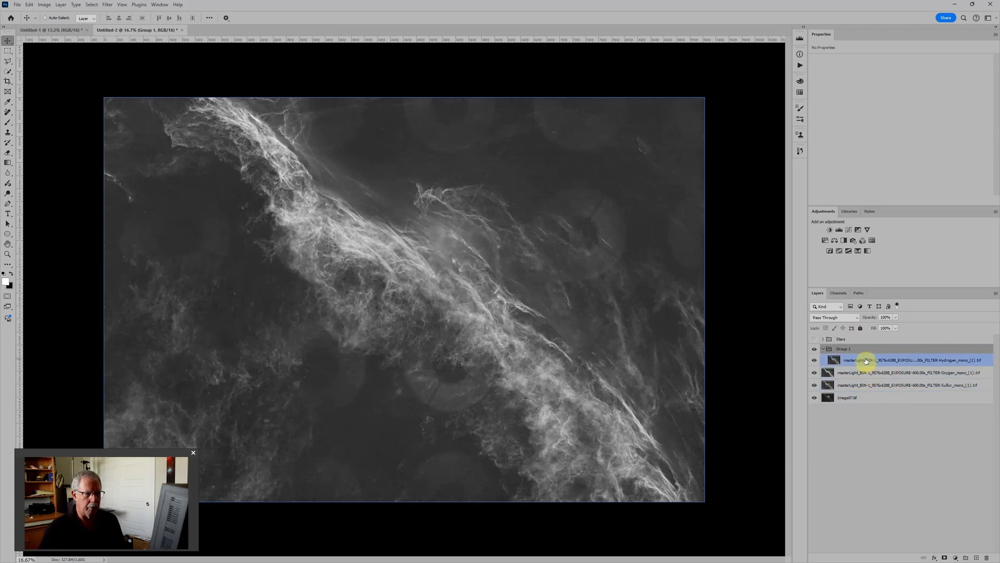
Add a Levels and a Hue/Saturation adjustment layer above the Hydrogen mono layer inside its group
click(839, 229)
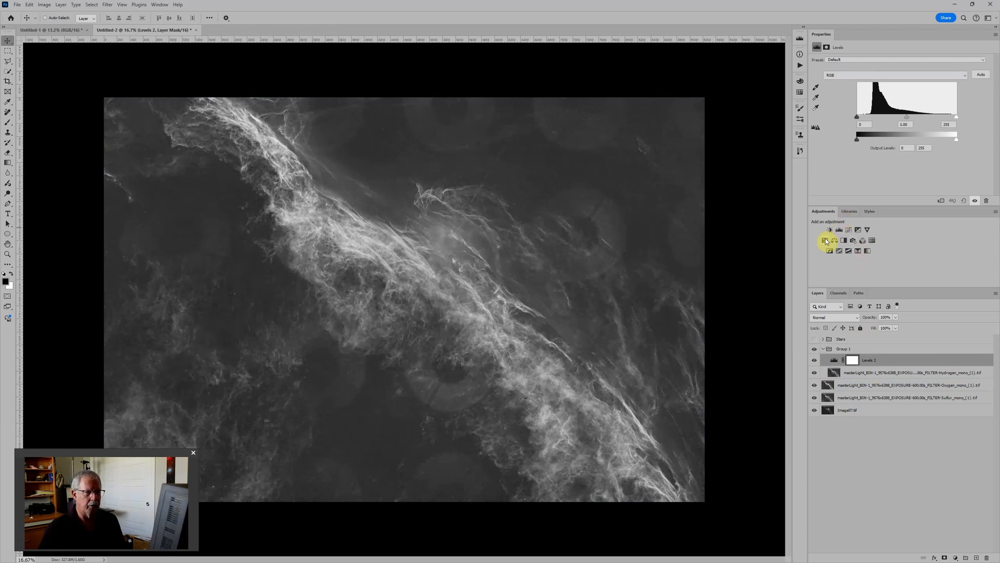
click(825, 241)
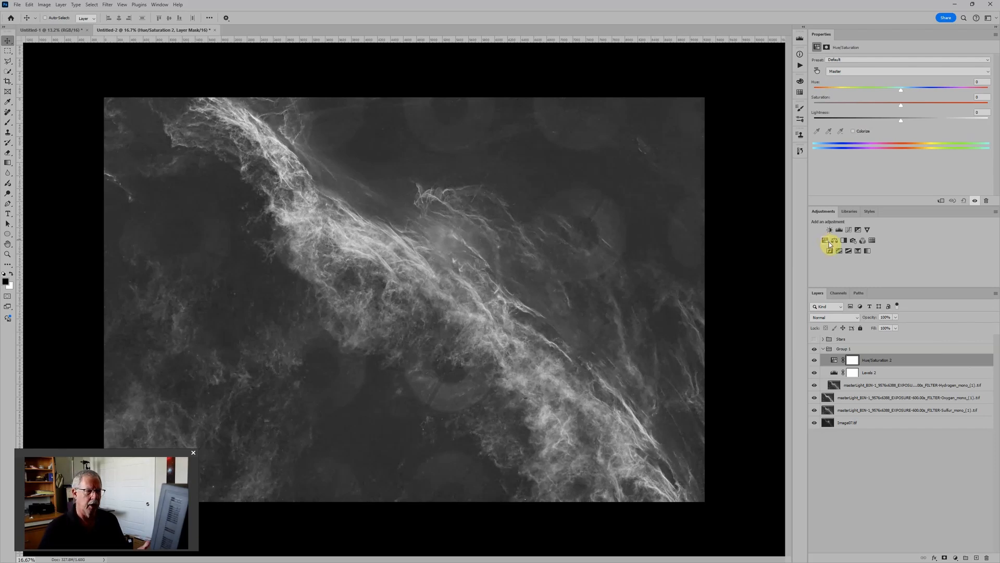
click(887, 401)
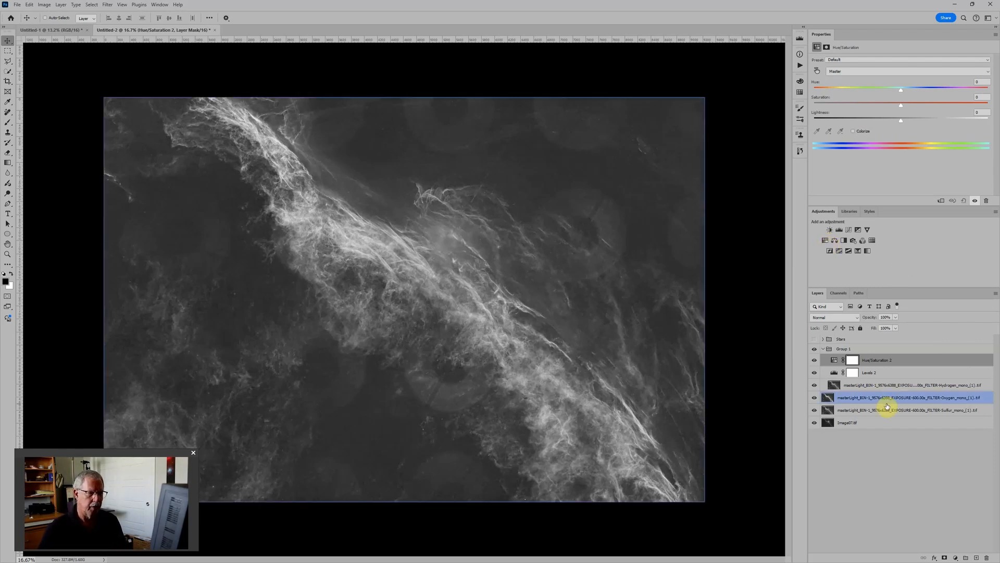
click(839, 360)
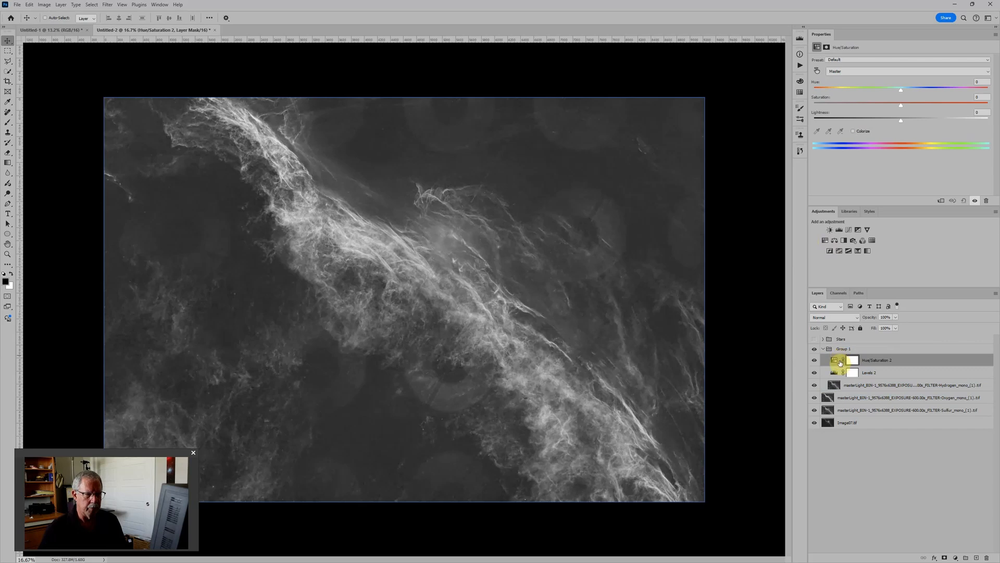
Rename the group containing the Hydrogen mono layer as Hydrogen
double_click(844, 349)
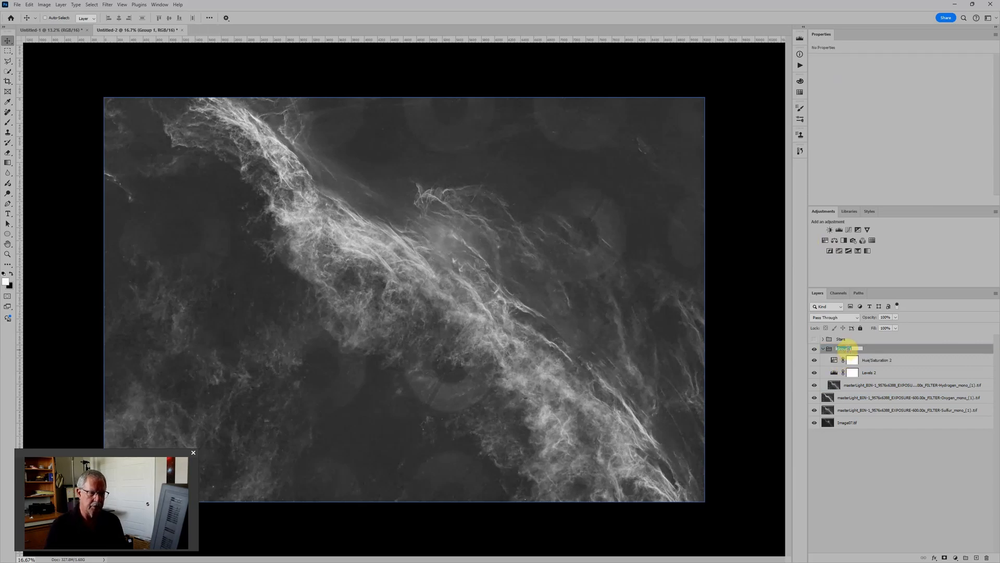
text(Hydrogen)
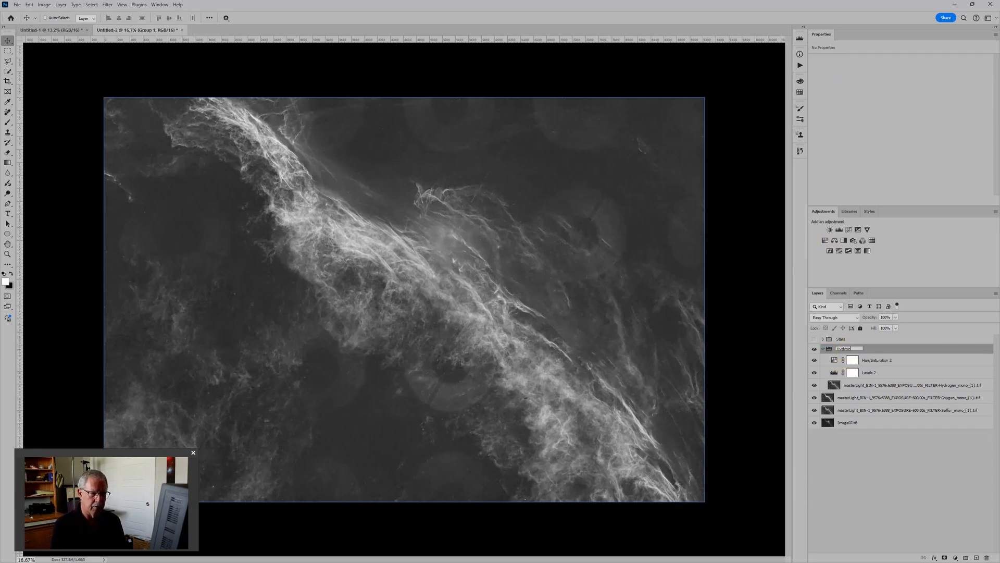
key(Return)
click(813, 373)
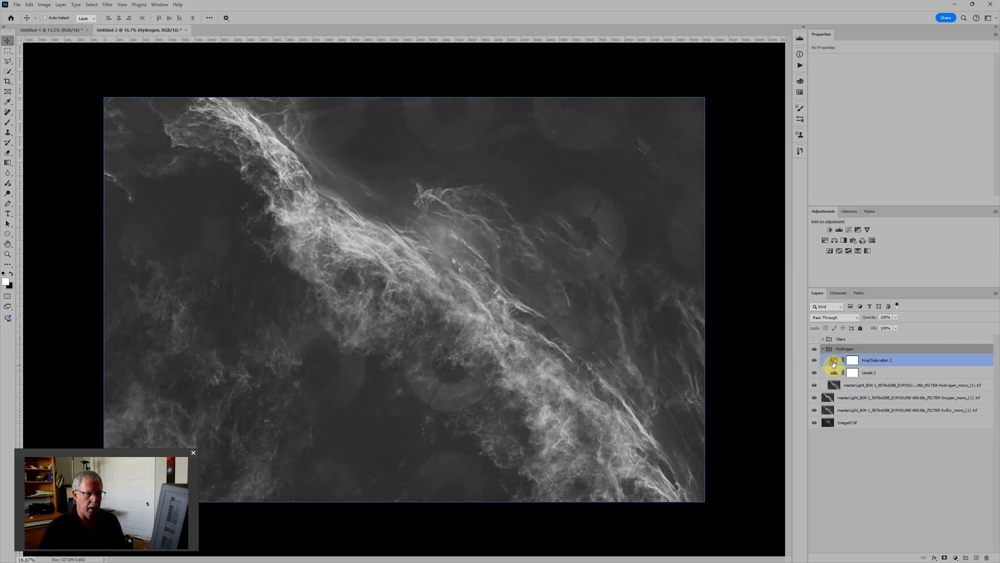
Colorize the Hydrogen group's Hue/Saturation layer with hue 120, saturation 100 and lightness -50
click(835, 361)
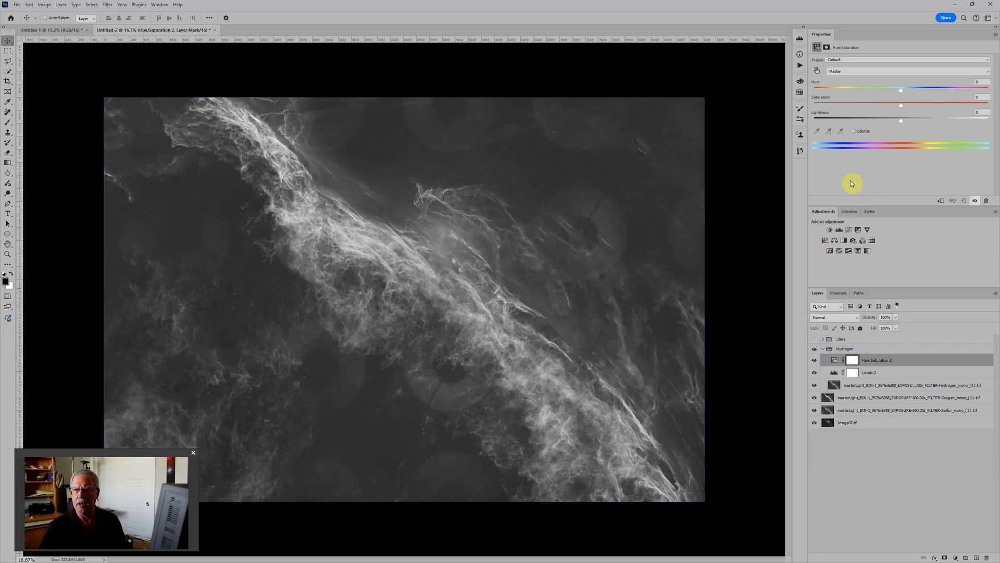
click(853, 131)
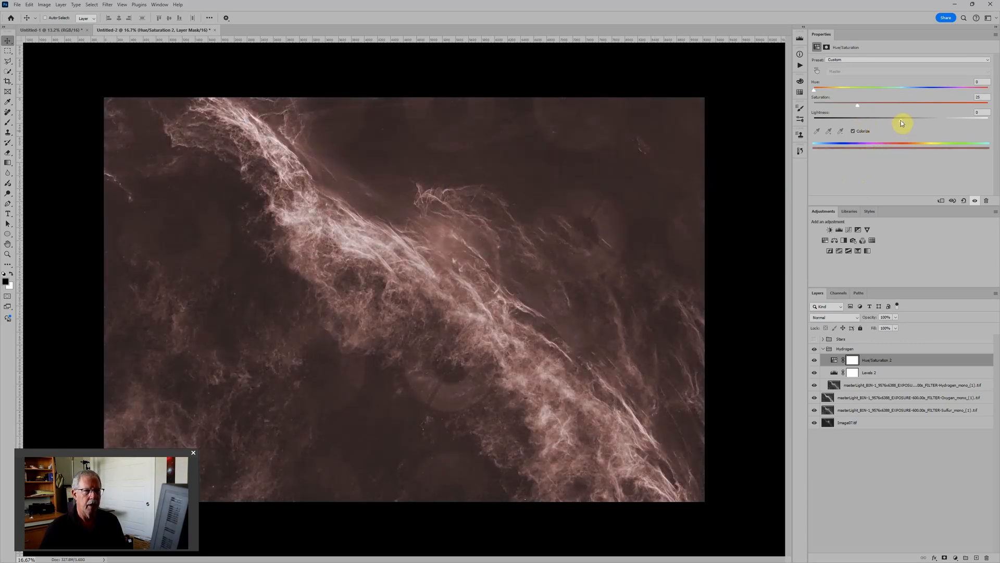
drag(902, 122, 855, 123)
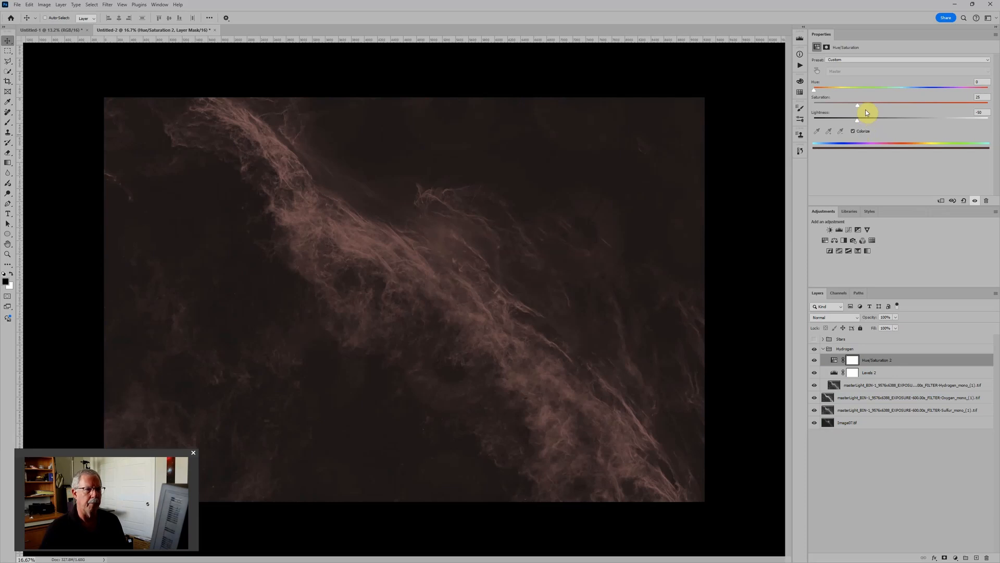
drag(858, 106, 988, 104)
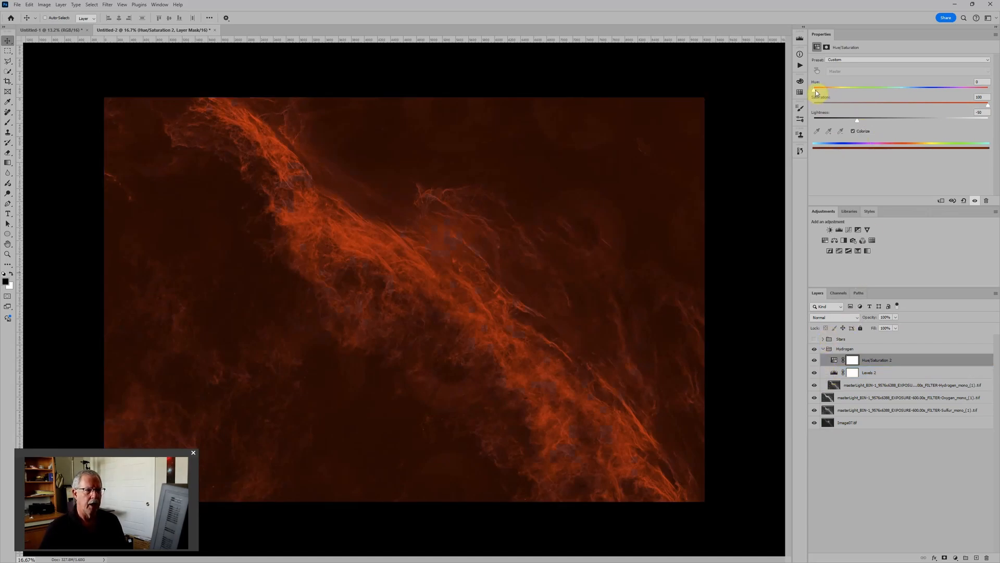
drag(816, 91, 872, 94)
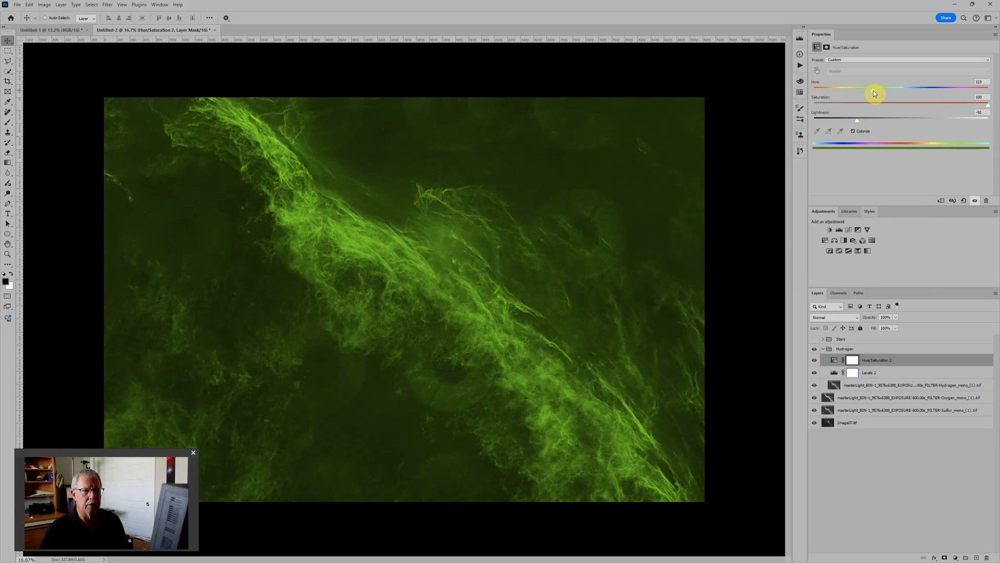
drag(872, 94, 871, 93)
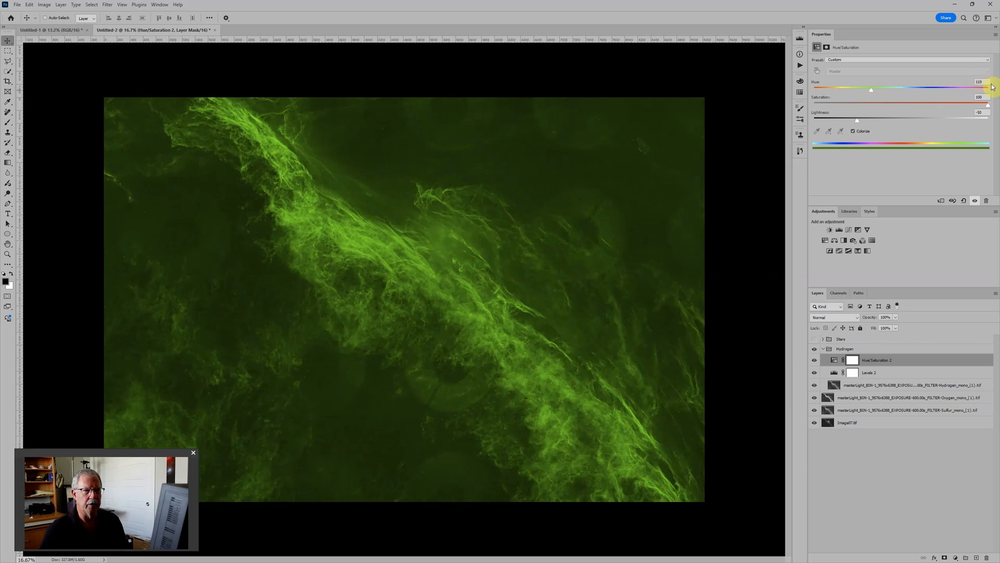
drag(985, 81, 940, 84)
text(120)
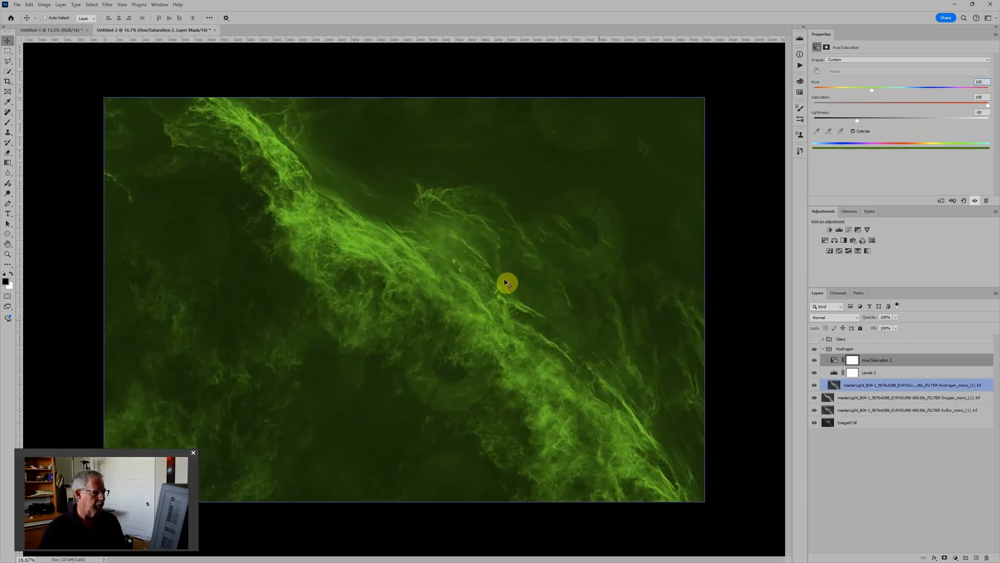
Set the Hydrogen group's blend mode to Screen and hide the group
drag(874, 365, 873, 350)
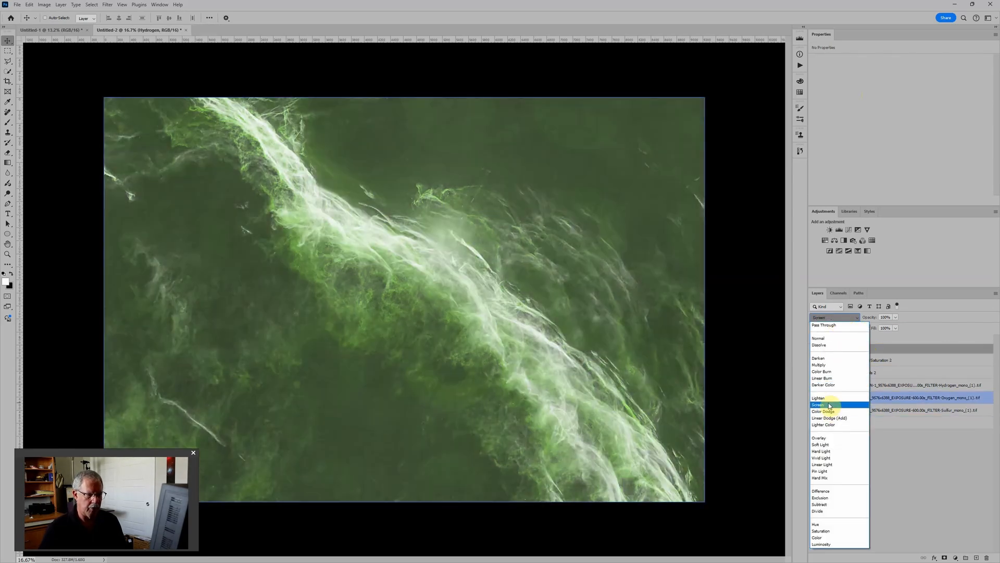
click(828, 404)
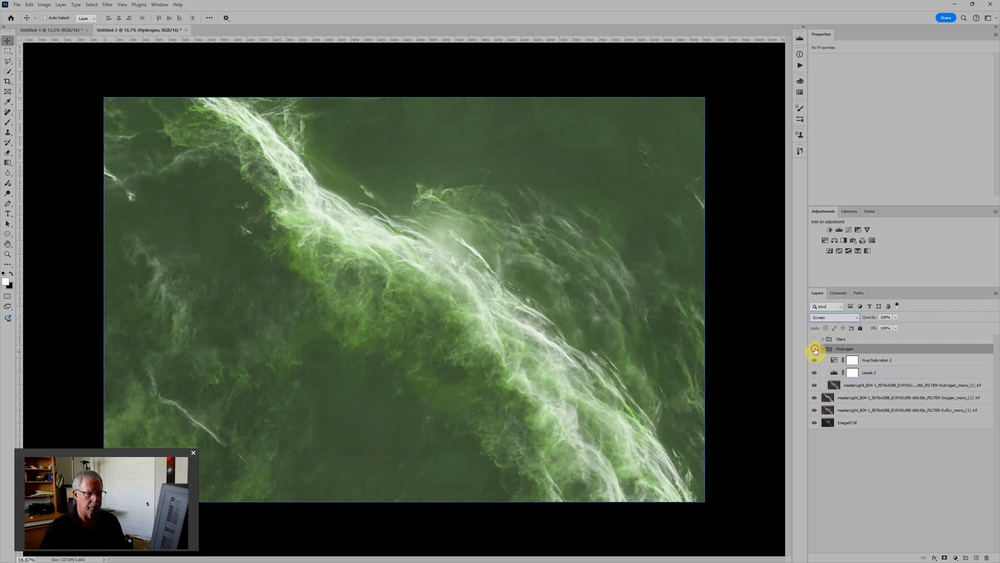
click(814, 349)
click(855, 385)
click(850, 398)
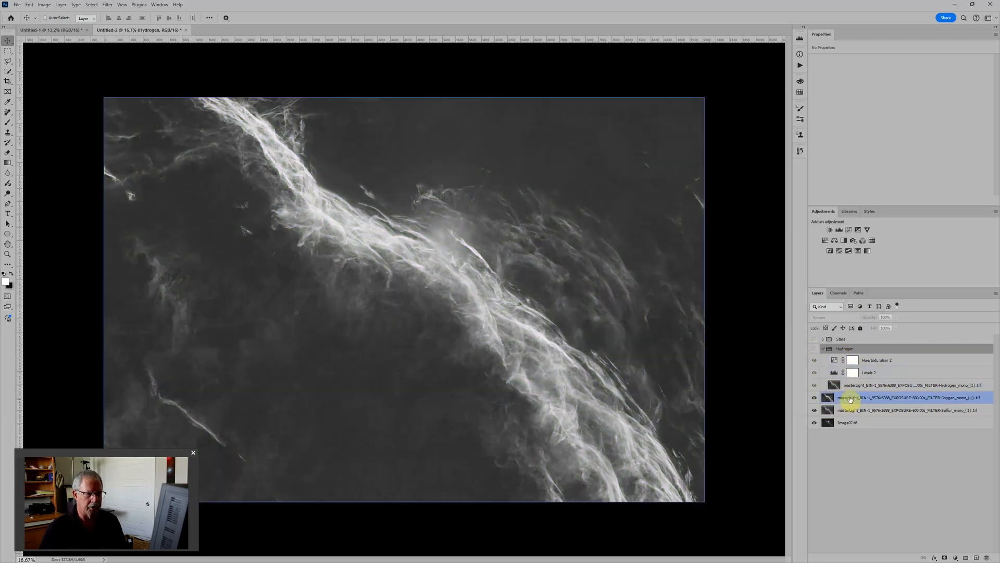
click(850, 410)
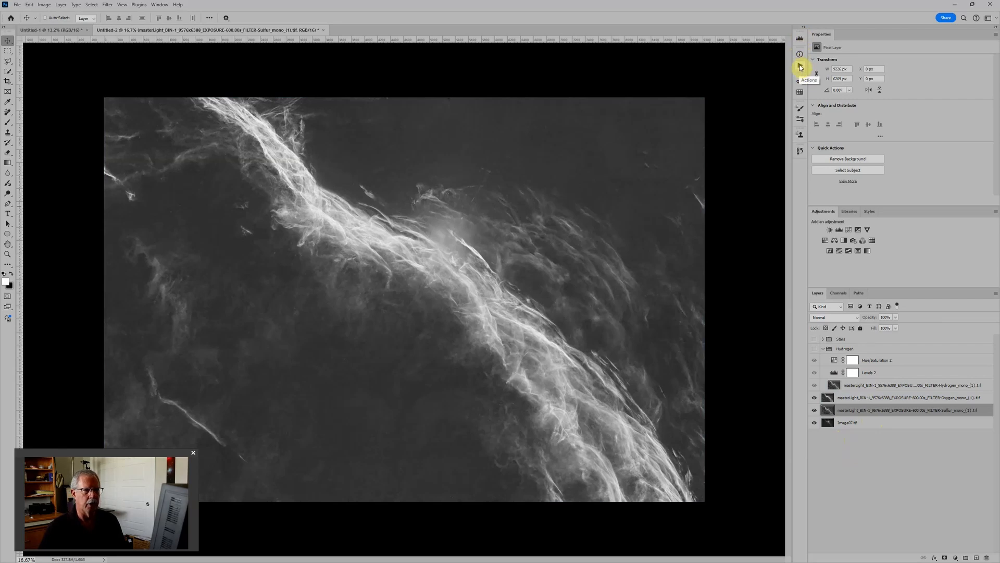
Run the recorded Make Astro Layer action on the Oxygen mono layer to build its group with adjustment layers
click(159, 5)
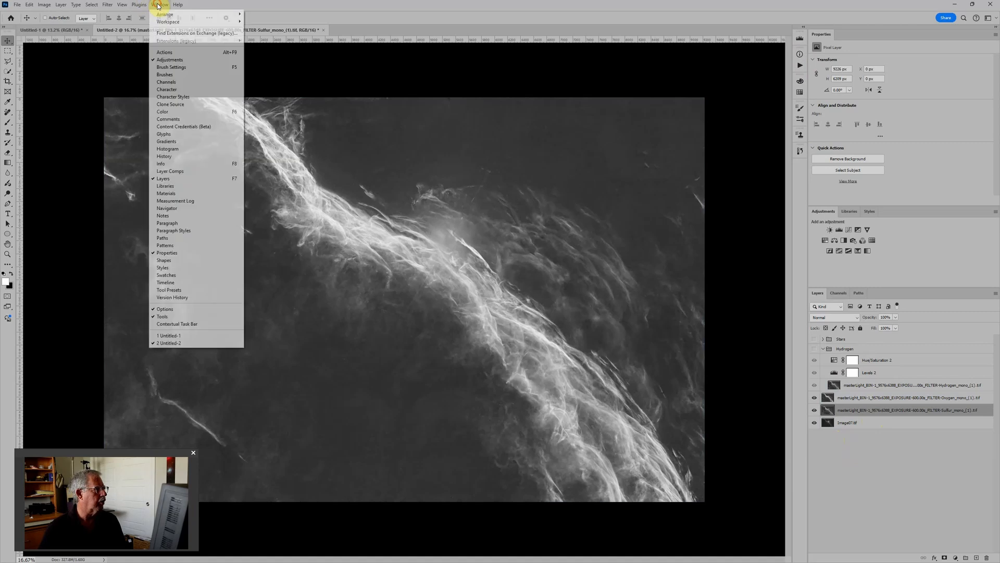
click(173, 53)
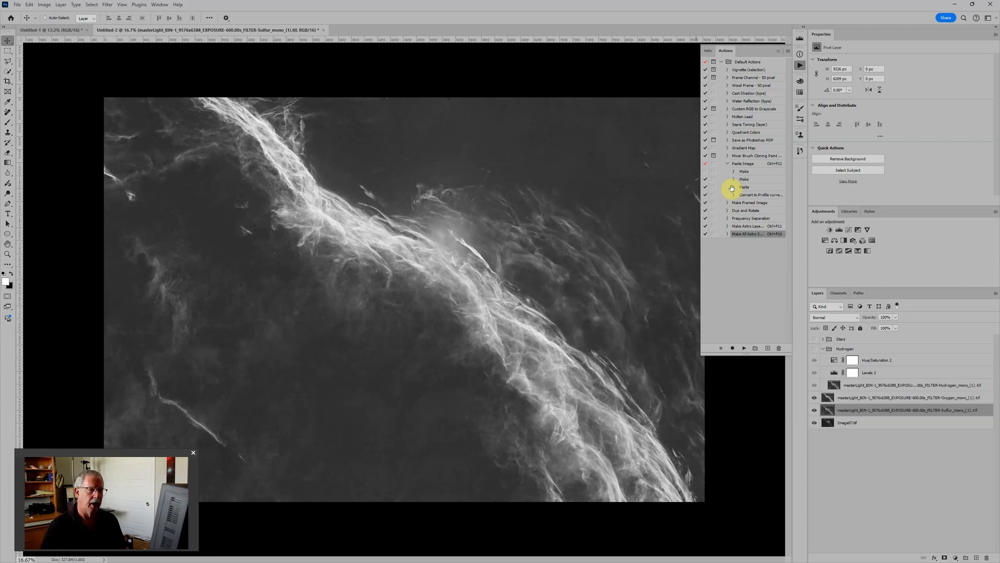
click(871, 397)
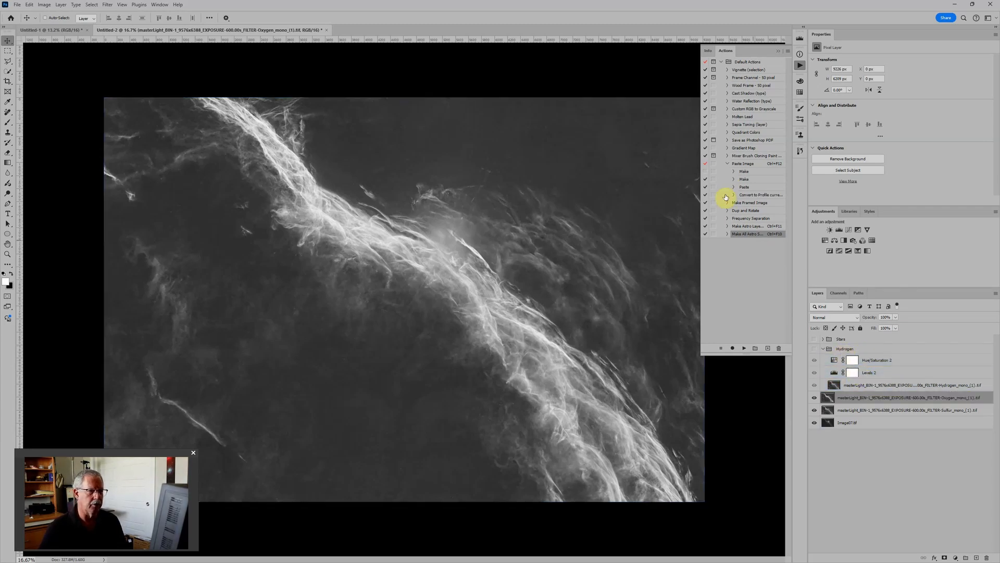
click(728, 164)
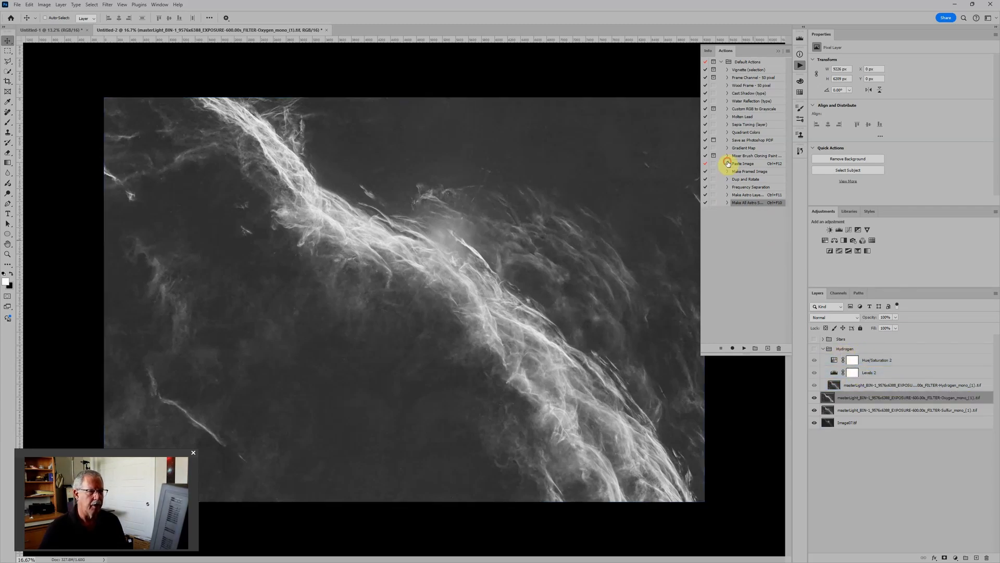
click(759, 196)
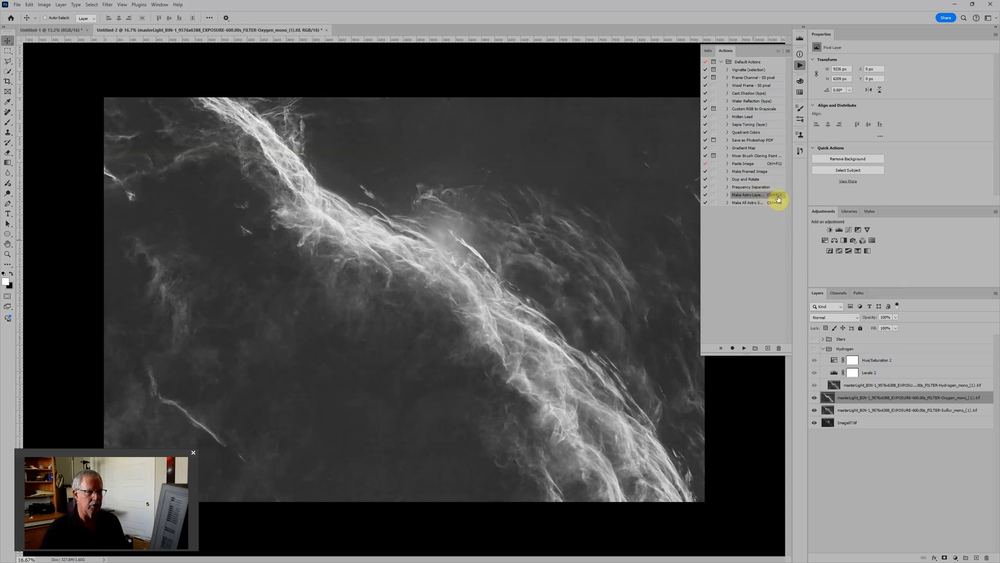
click(875, 373)
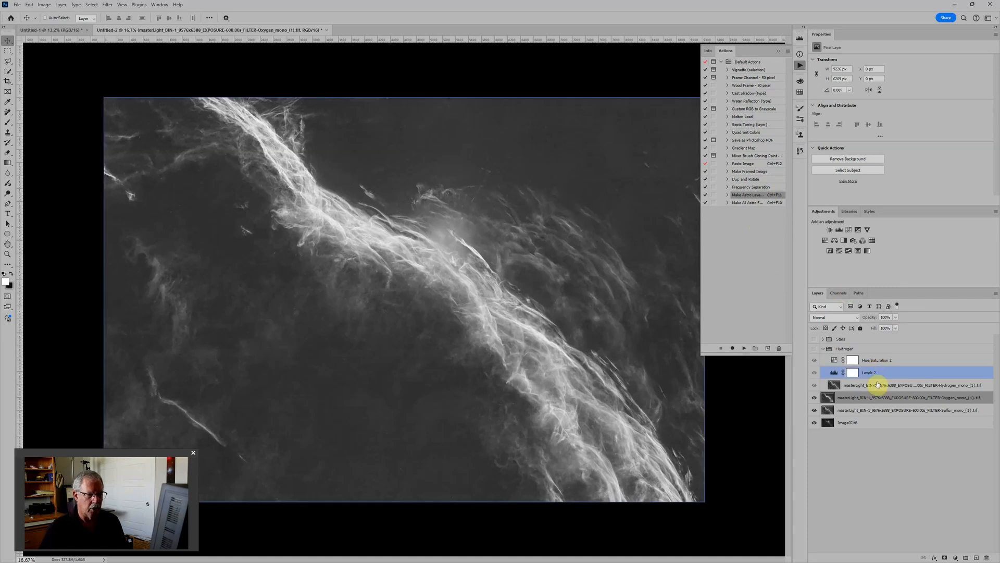
click(877, 398)
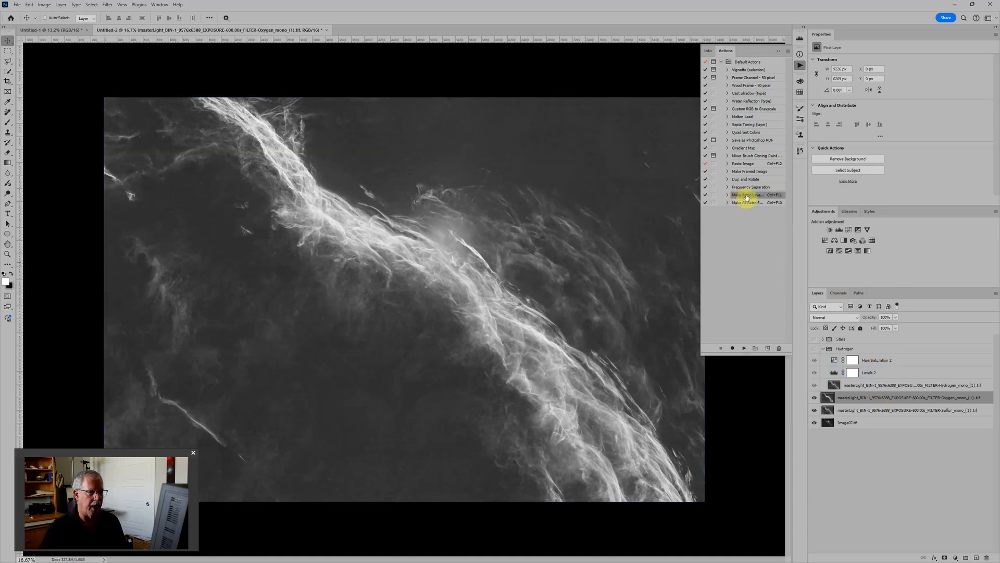
click(745, 348)
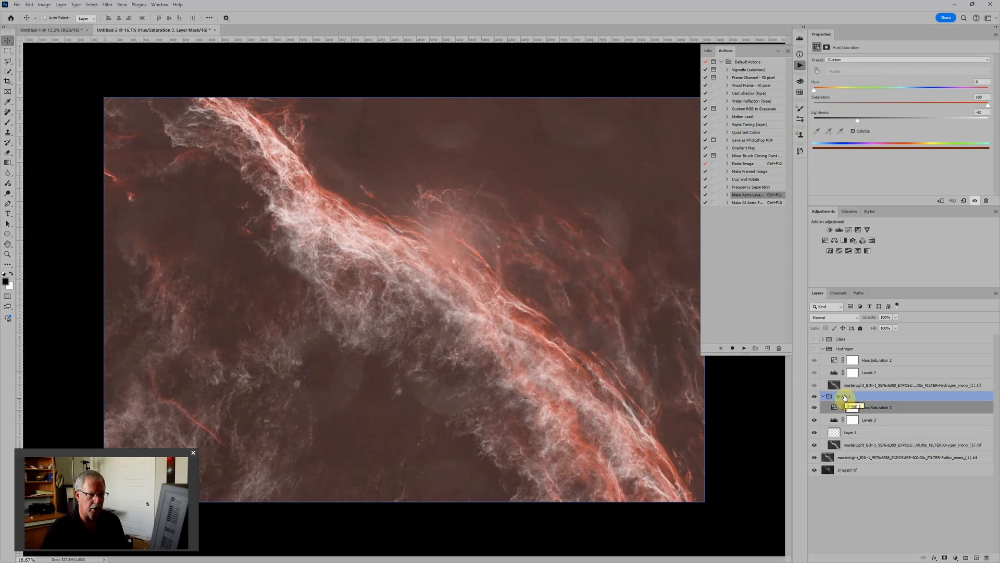
Rename the Oxygen mono layer's group as Oxygen and set its Hue/Saturation layer's hue to 240
double_click(845, 397)
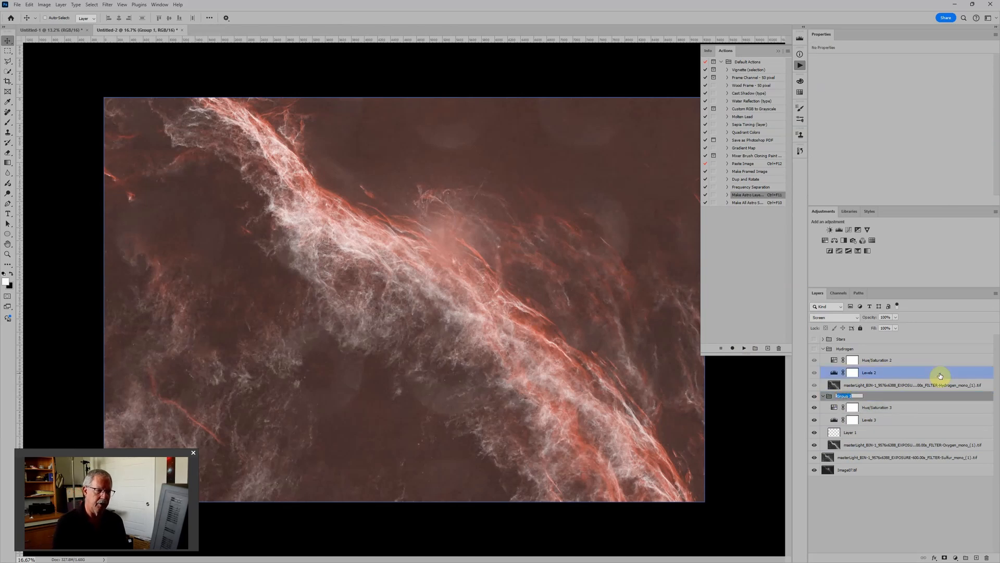
text(Oxygen)
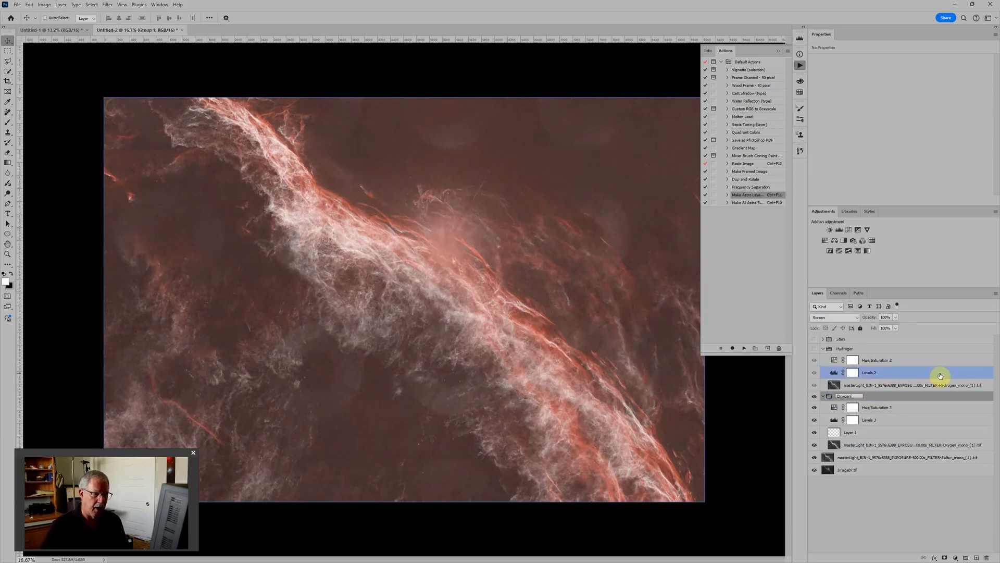
click(843, 407)
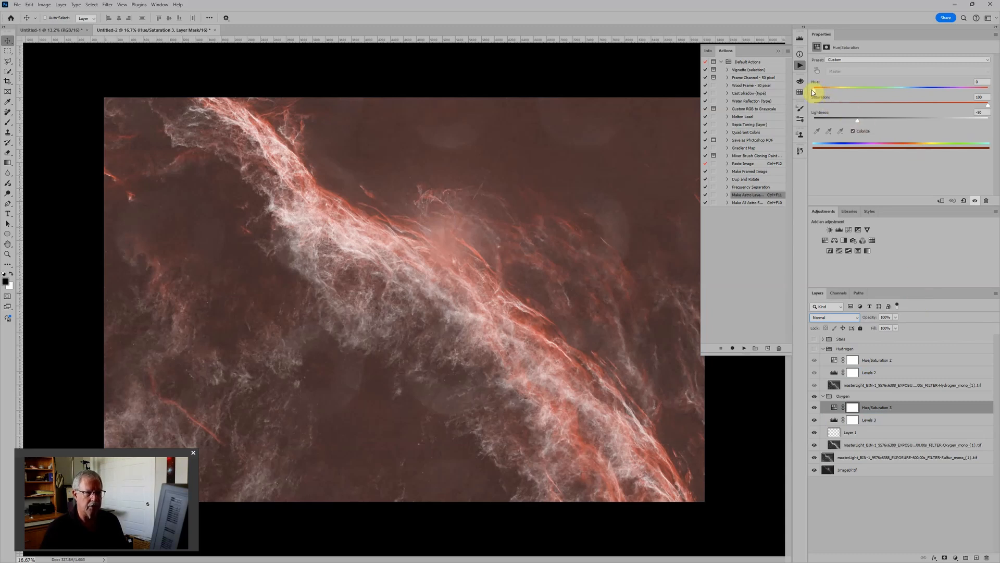
drag(814, 93, 931, 92)
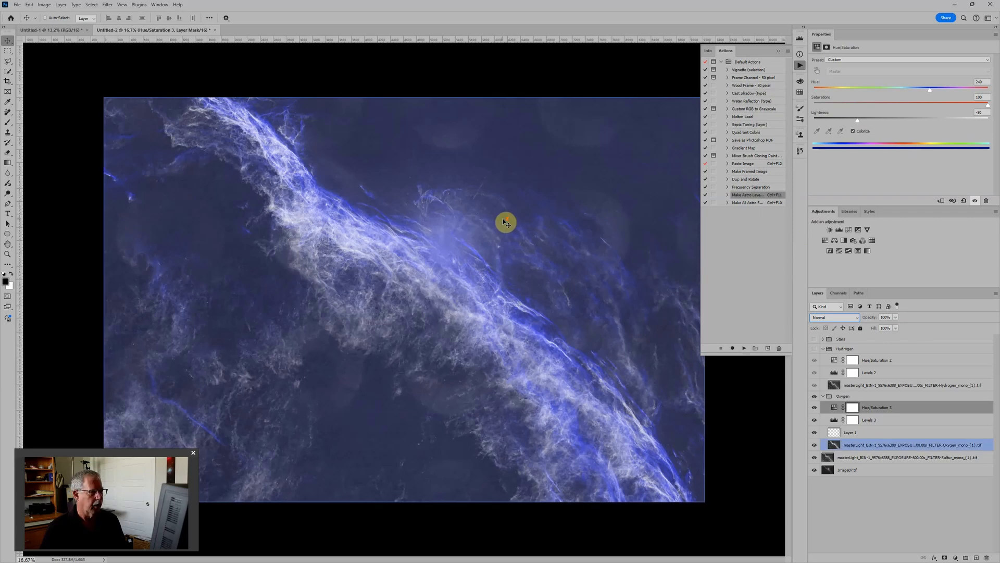
Collapse the Oxygen group and hide both it and the Image07.tif layer, keeping the Sulfur mono layer selected
click(853, 458)
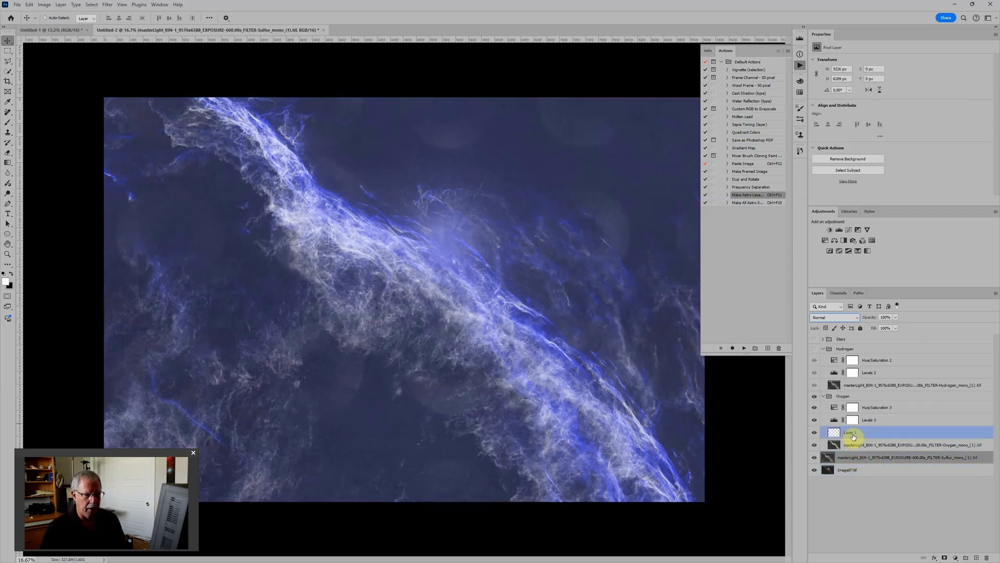
click(827, 398)
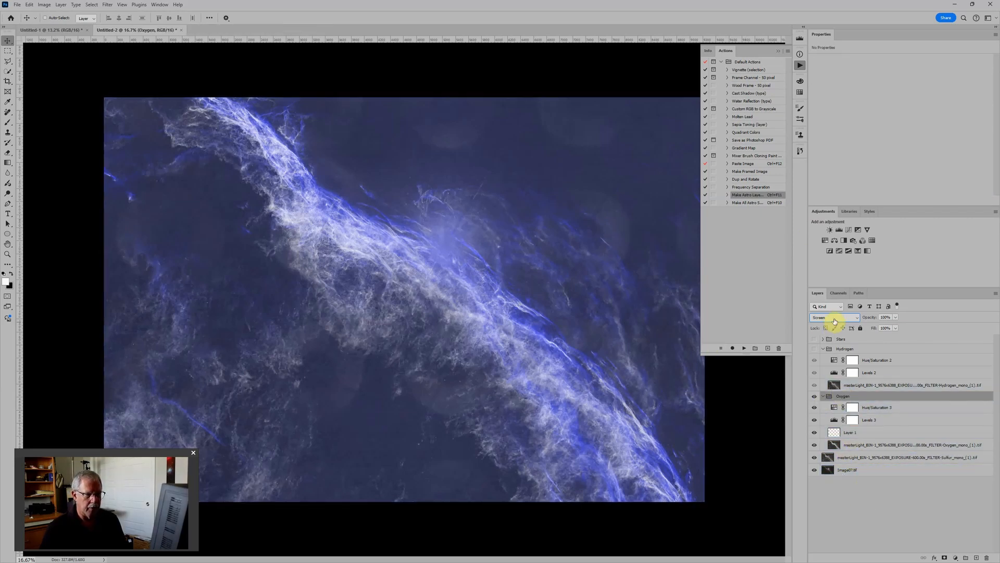
click(823, 396)
click(863, 408)
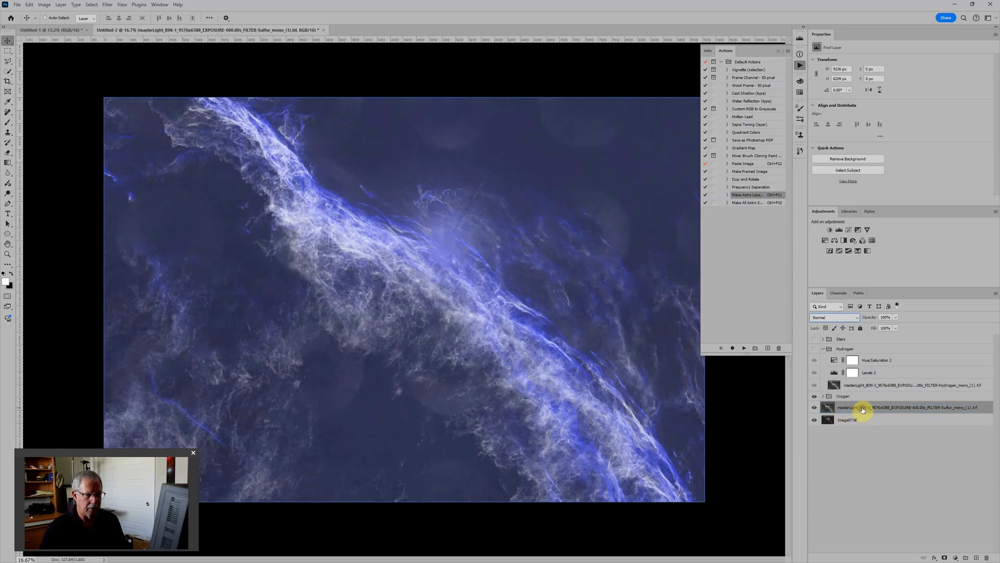
drag(863, 411, 815, 400)
click(815, 398)
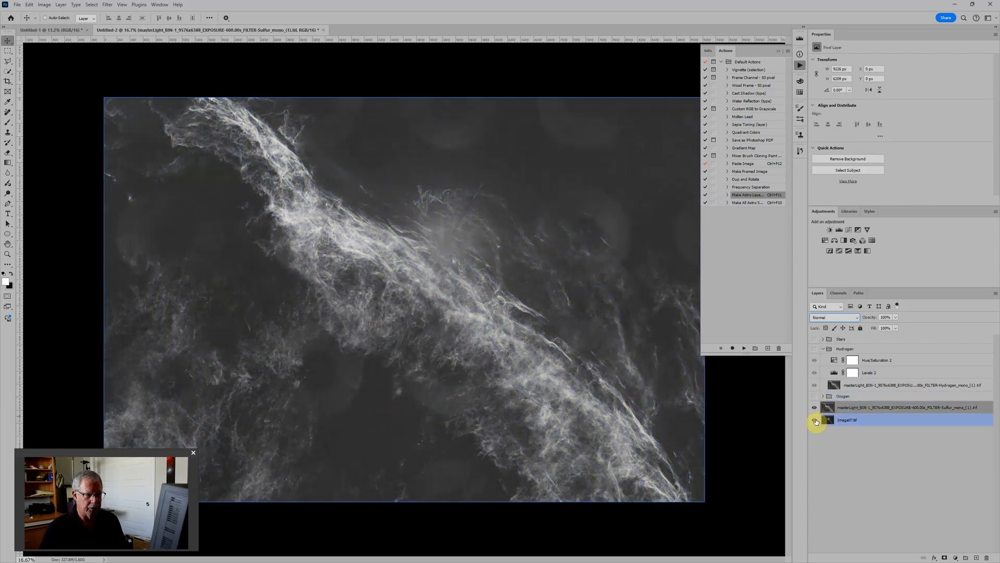
click(815, 420)
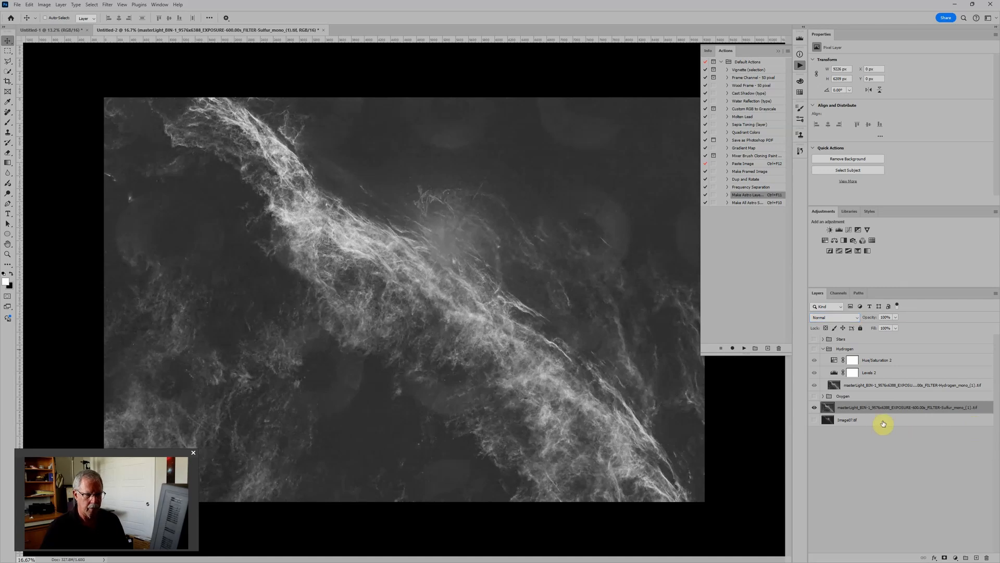
Run the Make Astro Layer action on the Sulfur mono layer and close the Untitled-2 document without saving it
key(ctrl+F11)
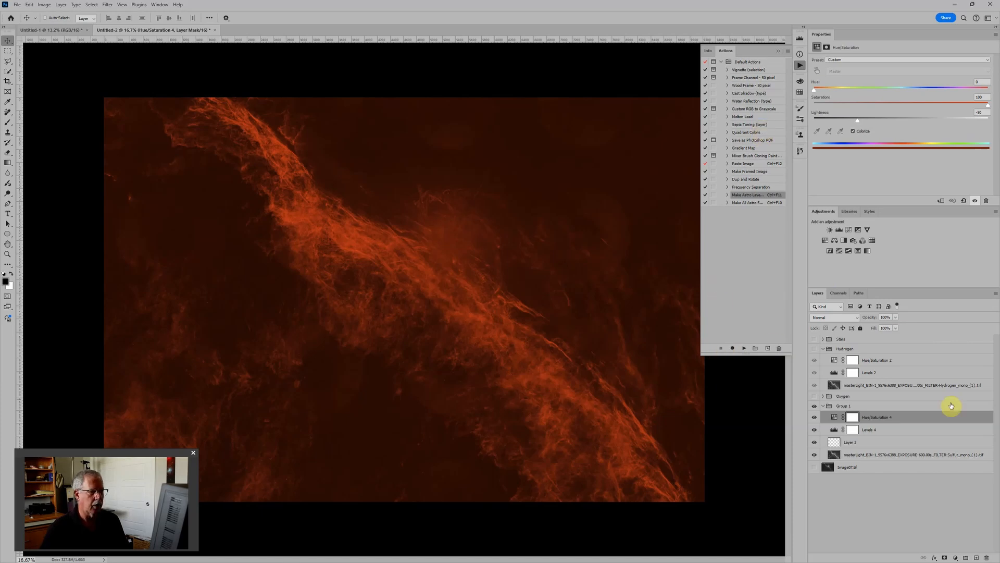
click(215, 29)
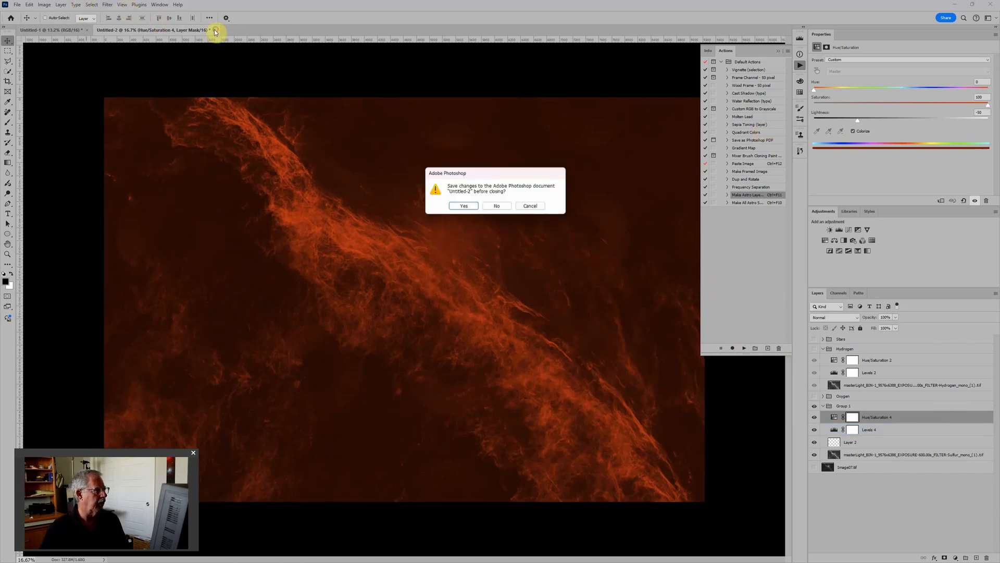
click(487, 207)
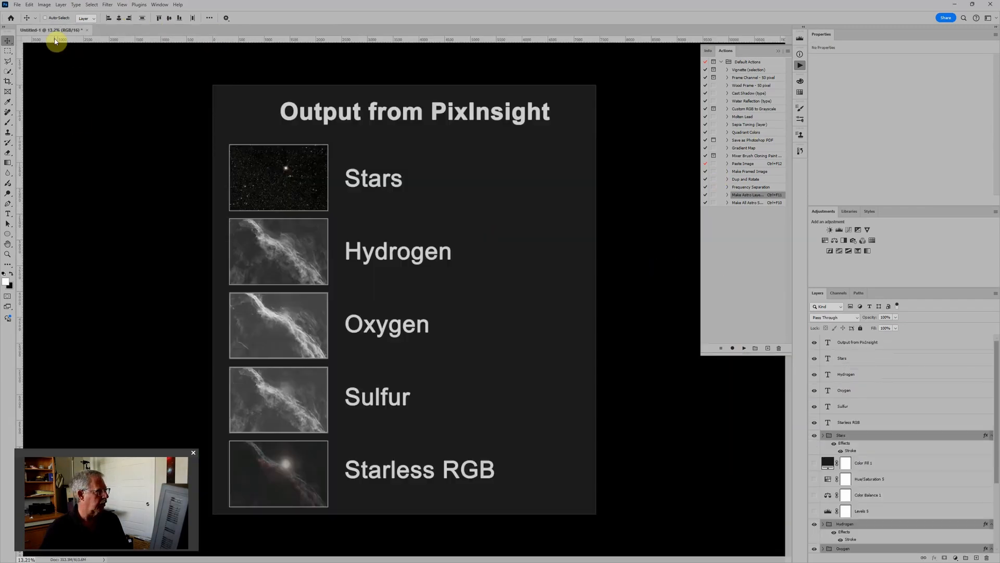
Load the Hydrogen, Oxygen and Sulfur mono (1) TIFs plus Image07 and Image07_stars from the Western Veil folder into a new layer stack
click(16, 5)
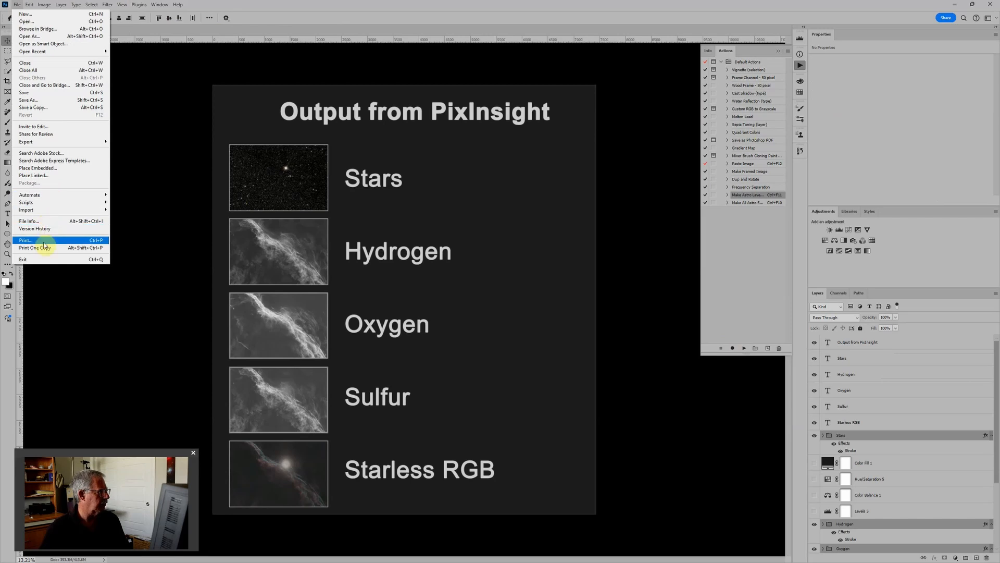
mouse_move(45, 203)
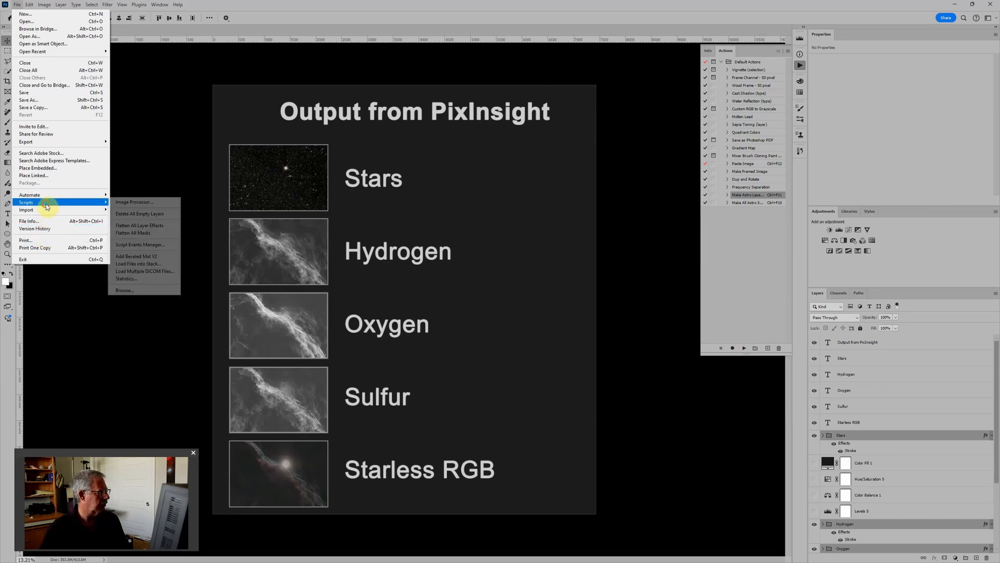
click(139, 263)
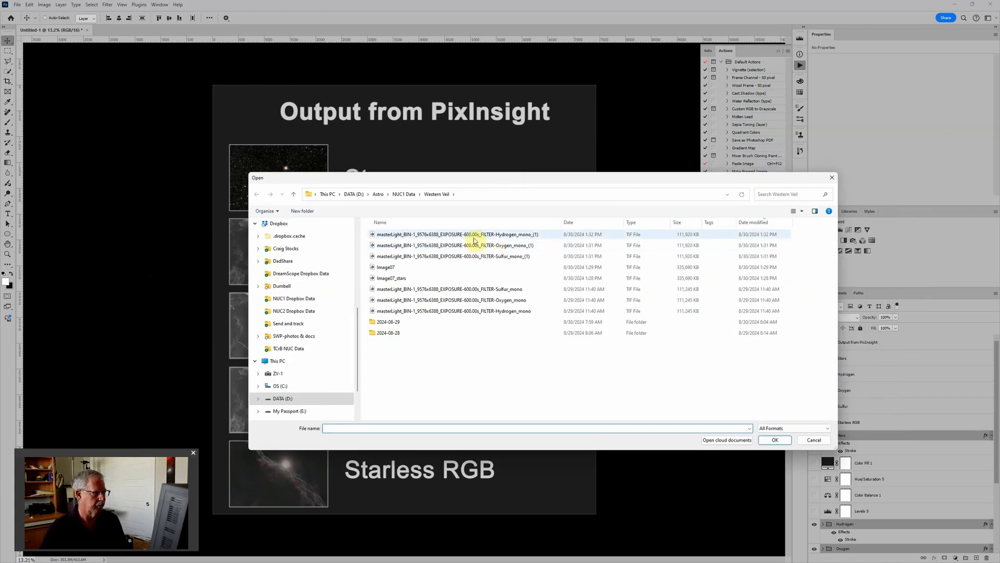
click(475, 235)
shift+click(449, 281)
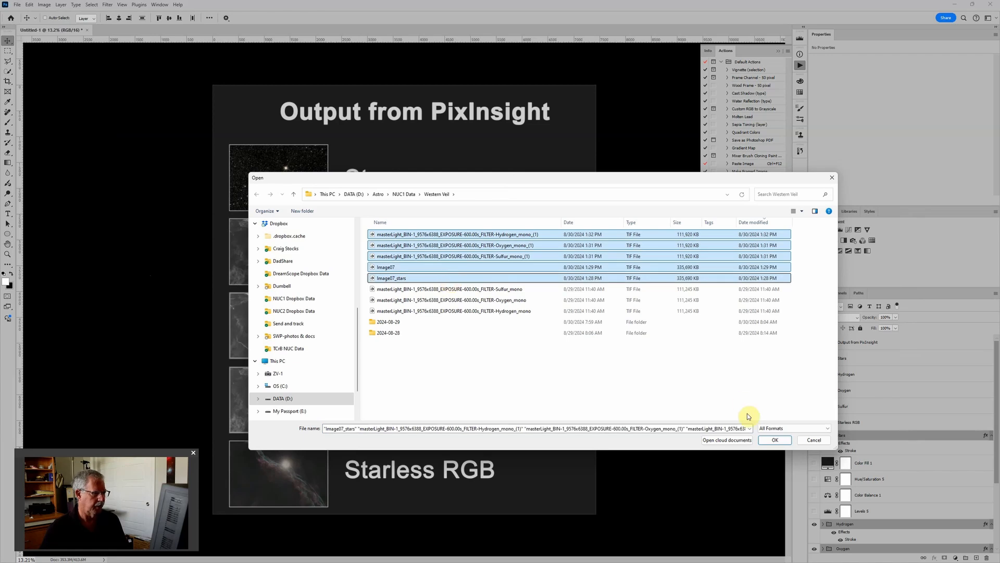
click(773, 439)
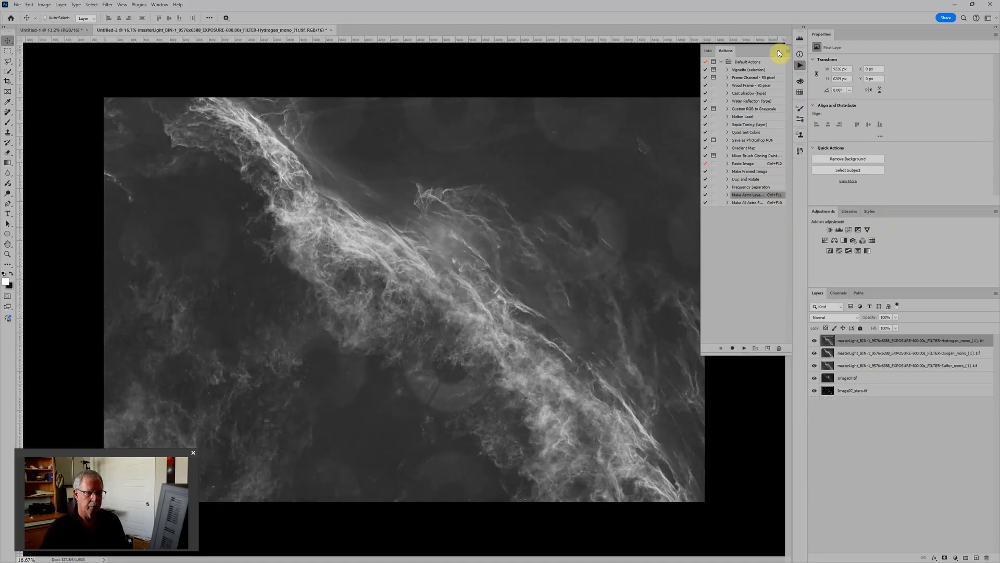
Move the Image07_stars.tif layer to the top of the stack and run the recorded Make All Astro action to build every group
click(778, 51)
click(899, 352)
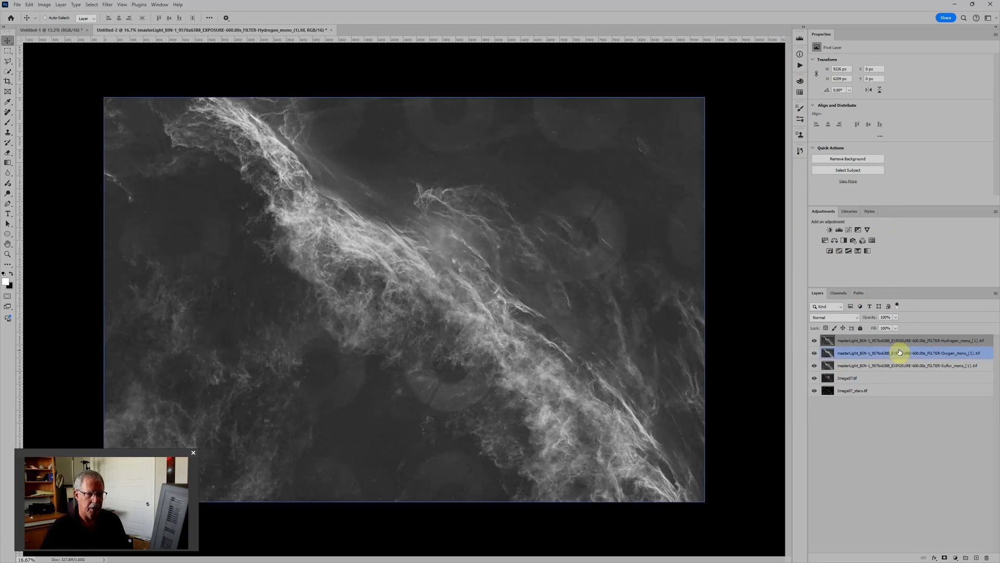
click(865, 383)
drag(866, 387, 878, 330)
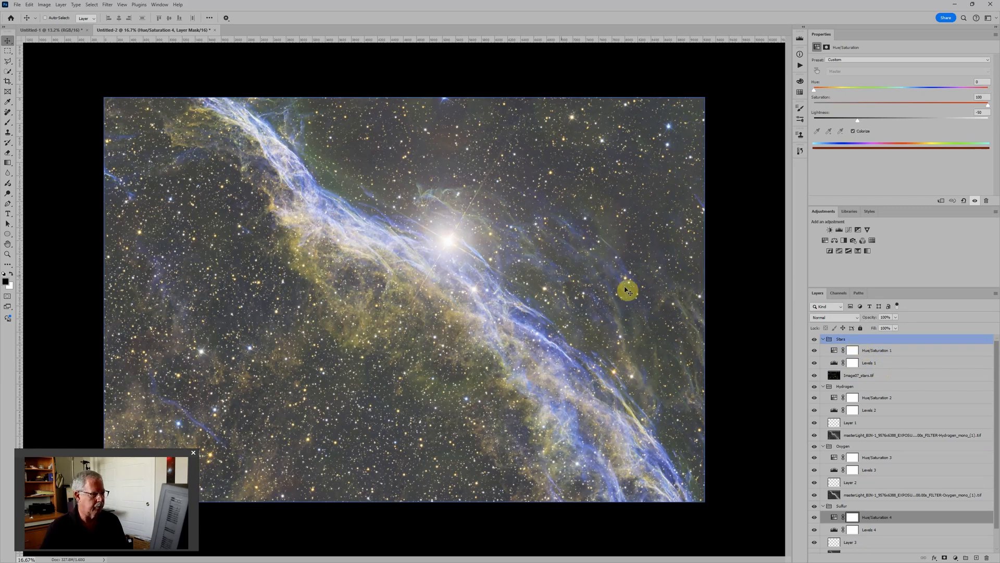
Hide the Stars group and select the starless Image07.tif layer at the base of the stack
key(ctrl+minus)
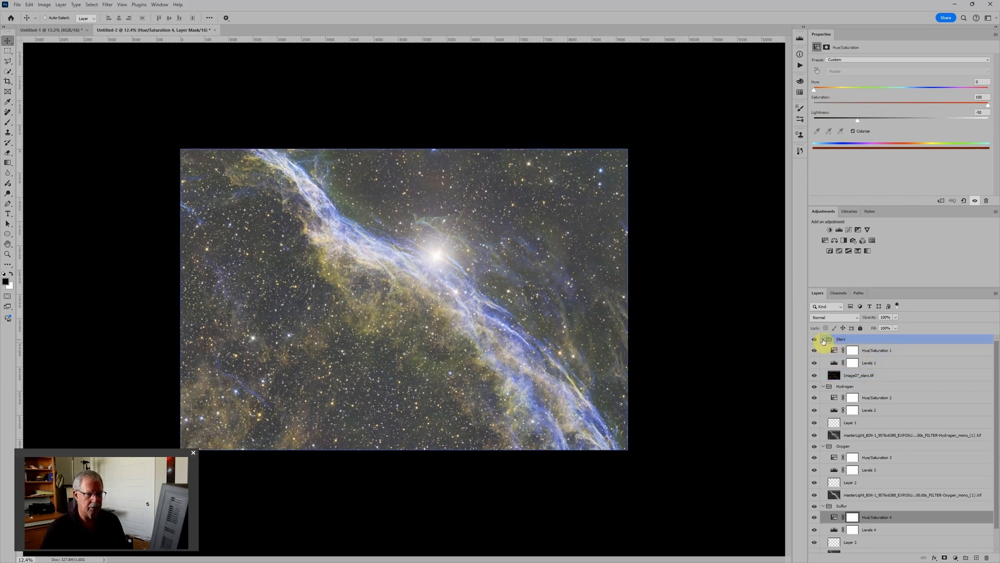
click(814, 339)
scroll(840, 434, down, 1)
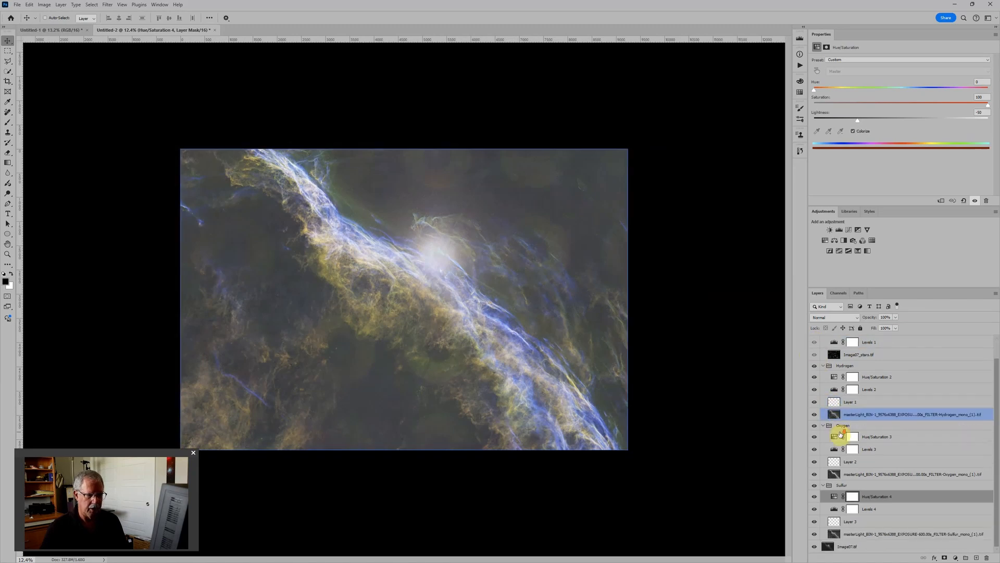
click(860, 546)
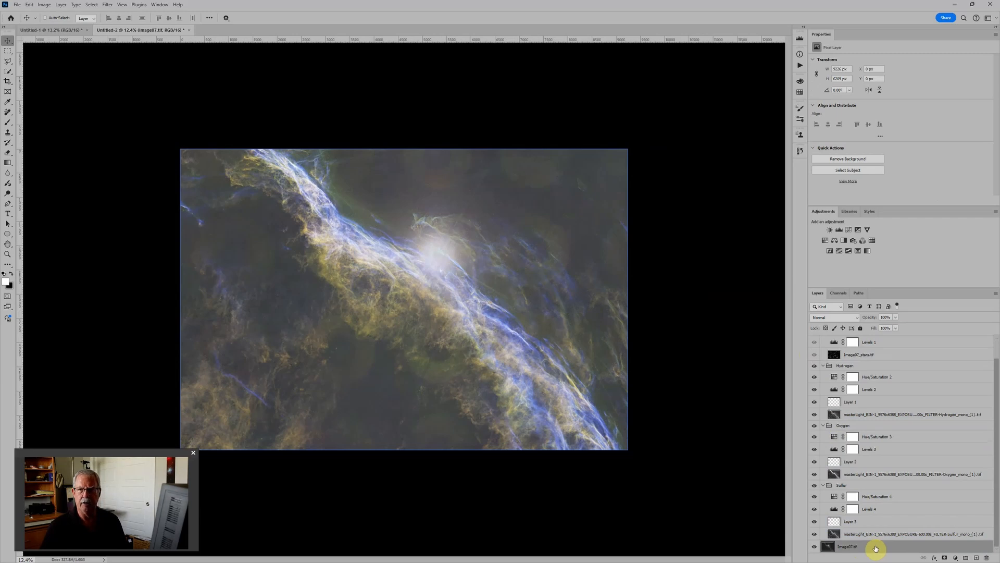
click(857, 341)
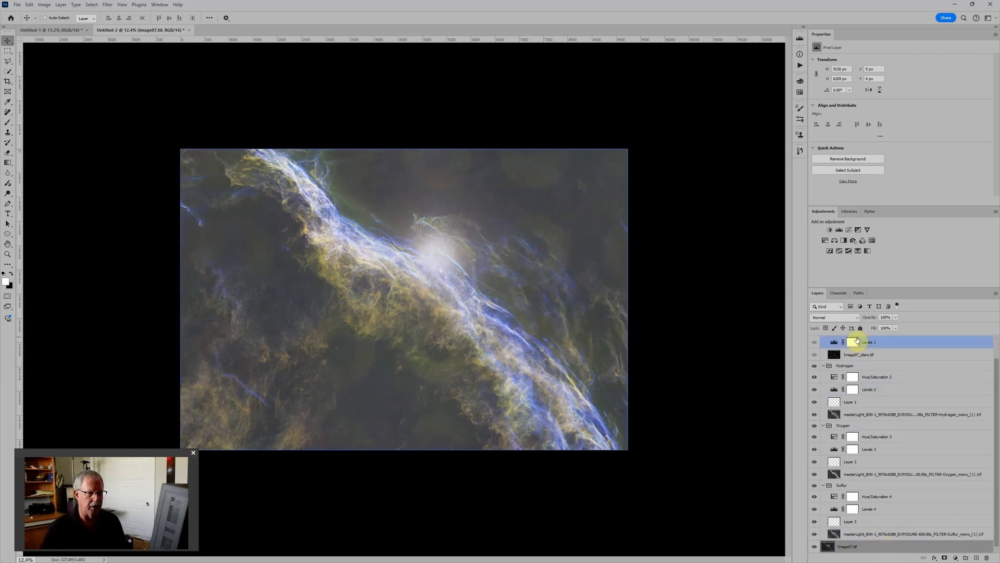
click(856, 375)
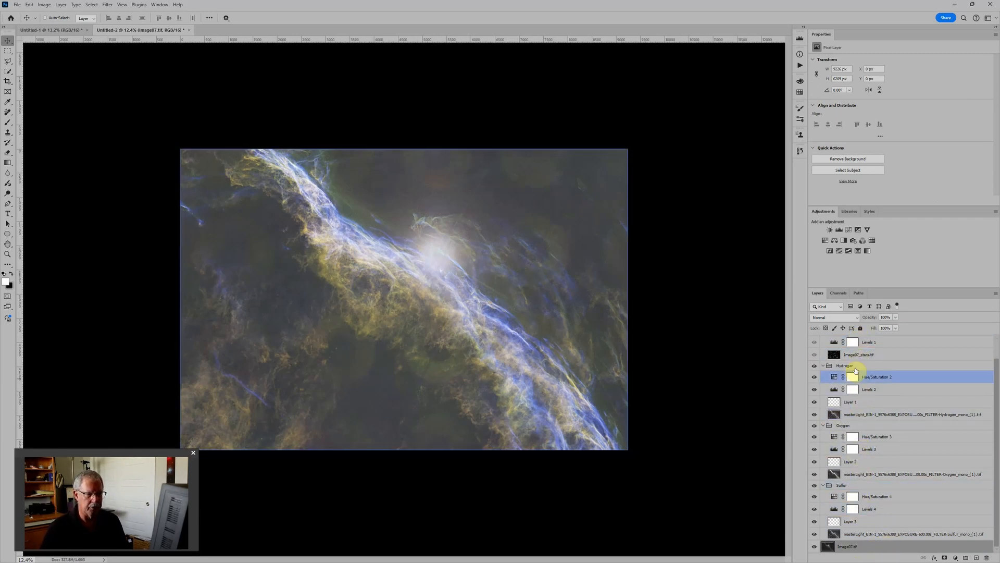
click(855, 355)
click(855, 367)
click(857, 375)
click(865, 365)
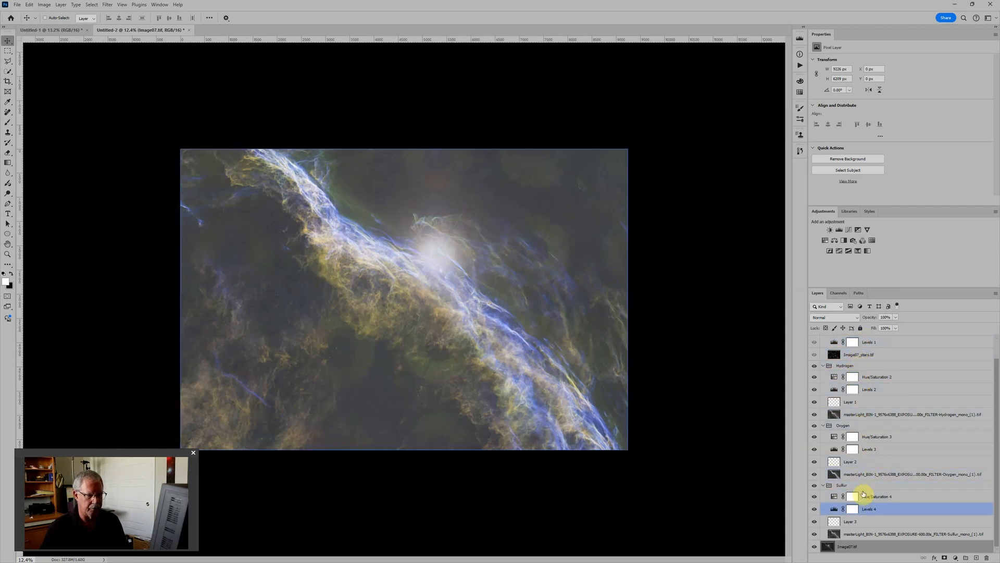
Hide the Image07.tif layer so that only the Hydrogen, Oxygen and Sulfur groups make up the image
click(814, 546)
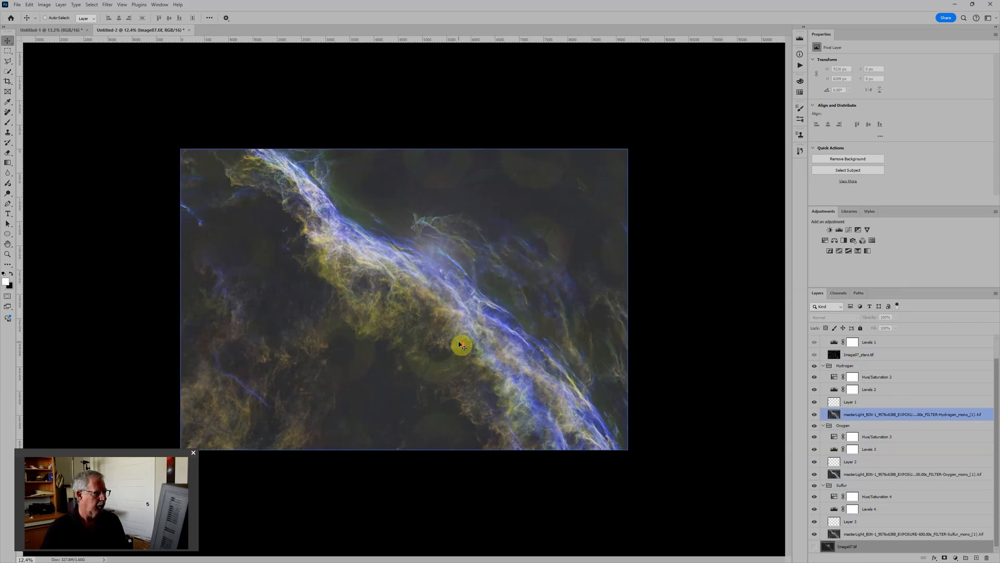
scroll(460, 344, up, 2)
scroll(529, 345, up, 2)
scroll(530, 343, down, 1)
scroll(530, 343, down, 2)
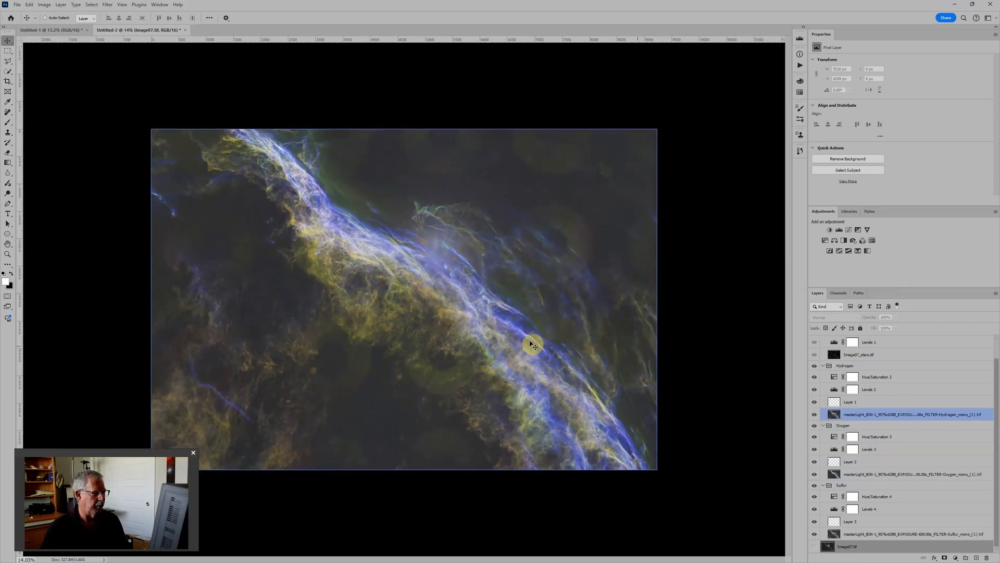
scroll(867, 389, up, 1)
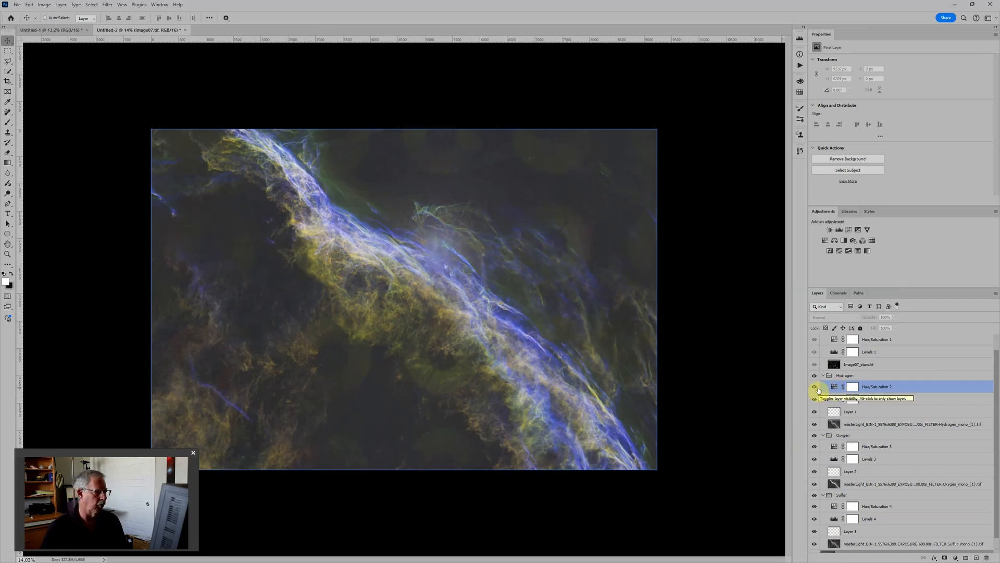
click(902, 403)
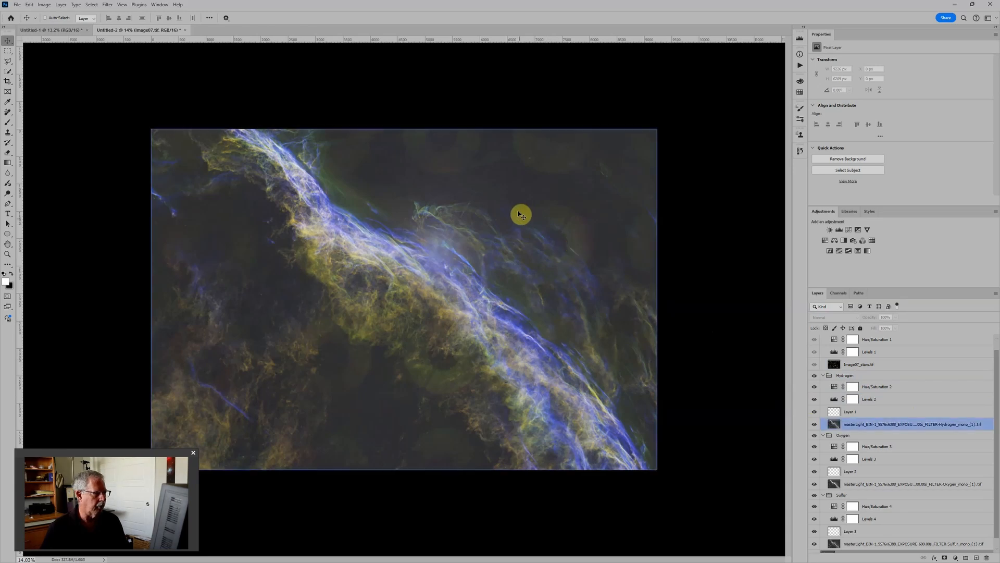
Raise the Levels black input points to about 26 for Hydrogen, 23 for Oxygen and 22 for Sulfur
click(835, 397)
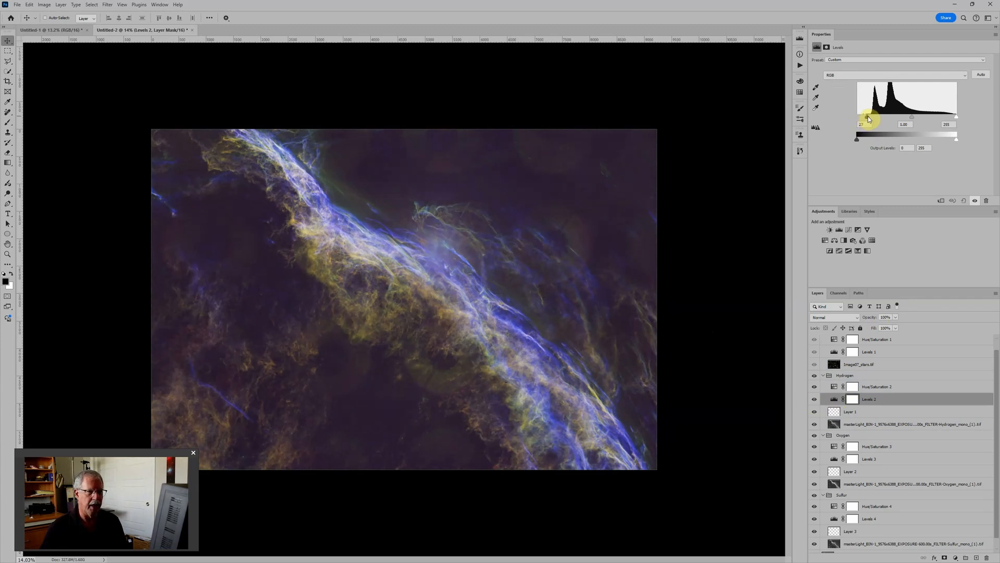
drag(868, 117, 868, 117)
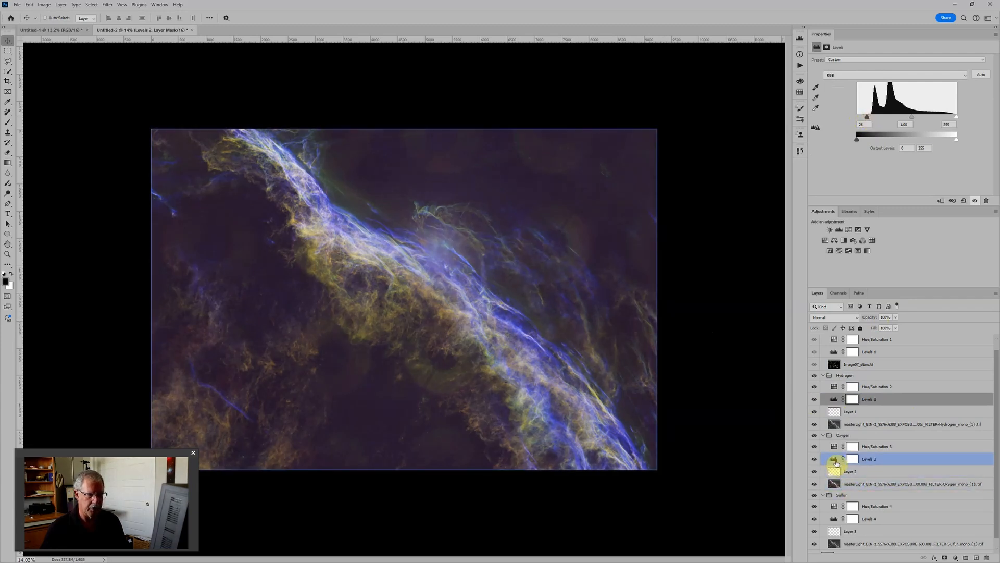
click(835, 460)
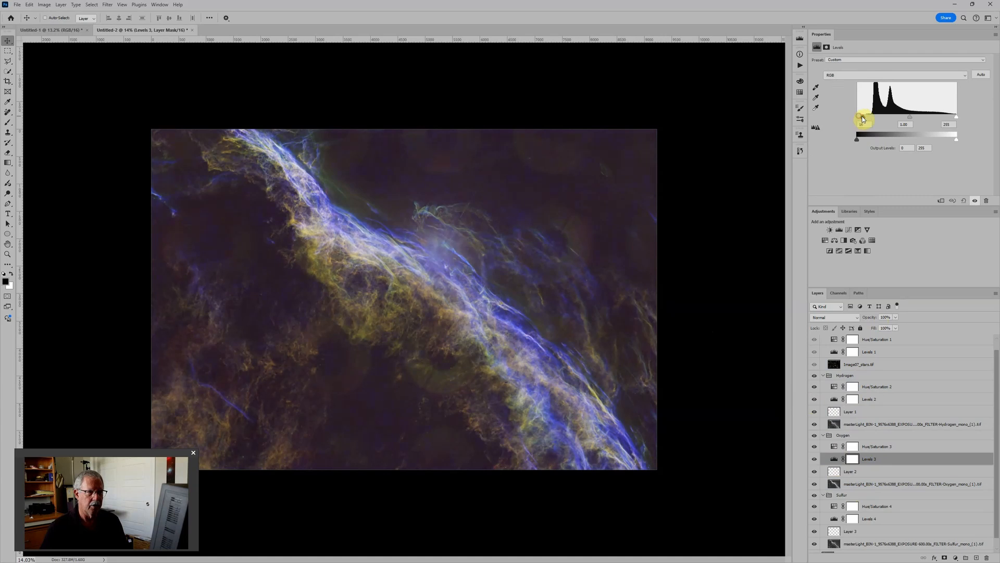
drag(862, 118, 866, 117)
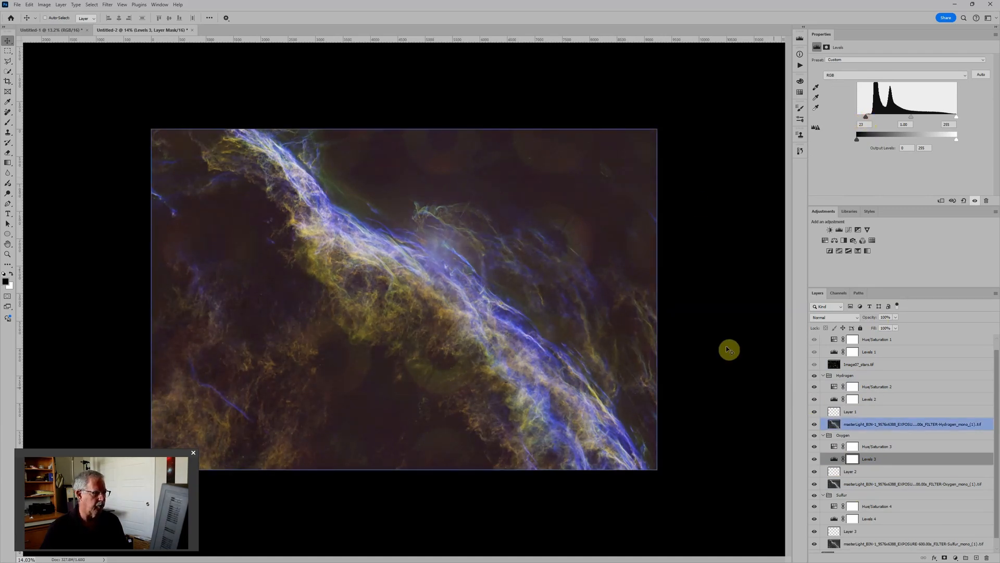
click(835, 519)
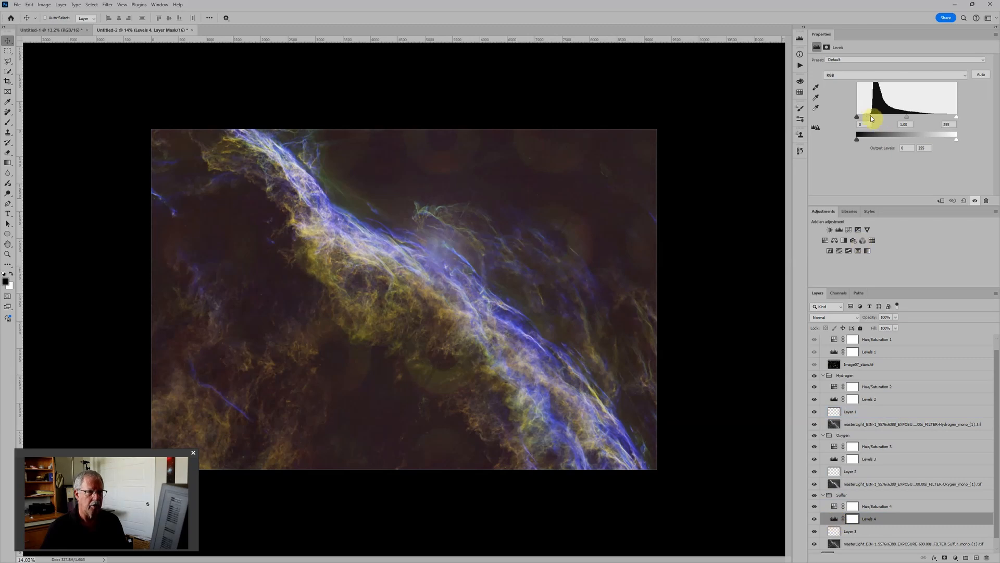
drag(859, 120, 866, 121)
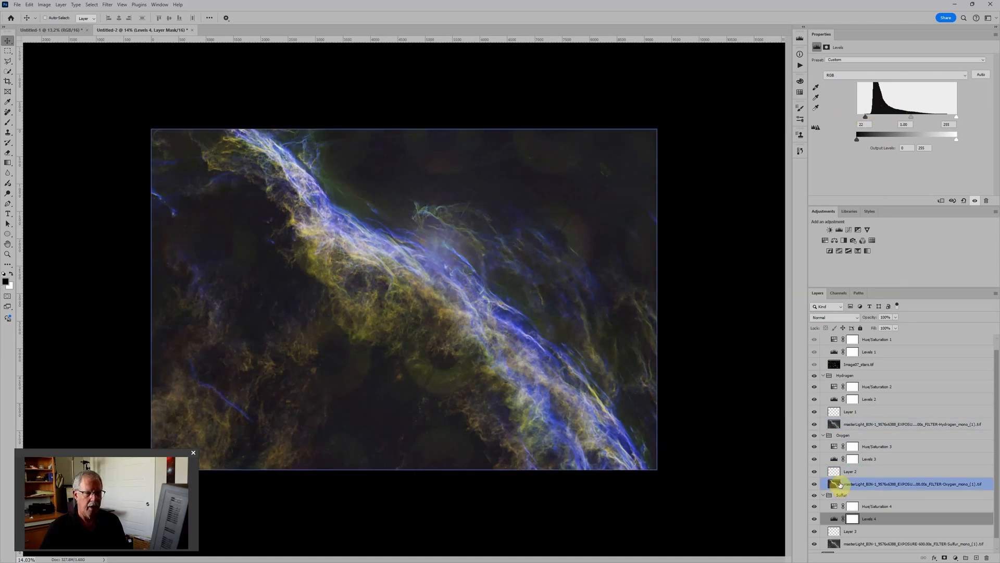
Set the Hue/Saturation hue to 98 in the Hydrogen group and 213 in the Oxygen group
scroll(468, 315, up, 3)
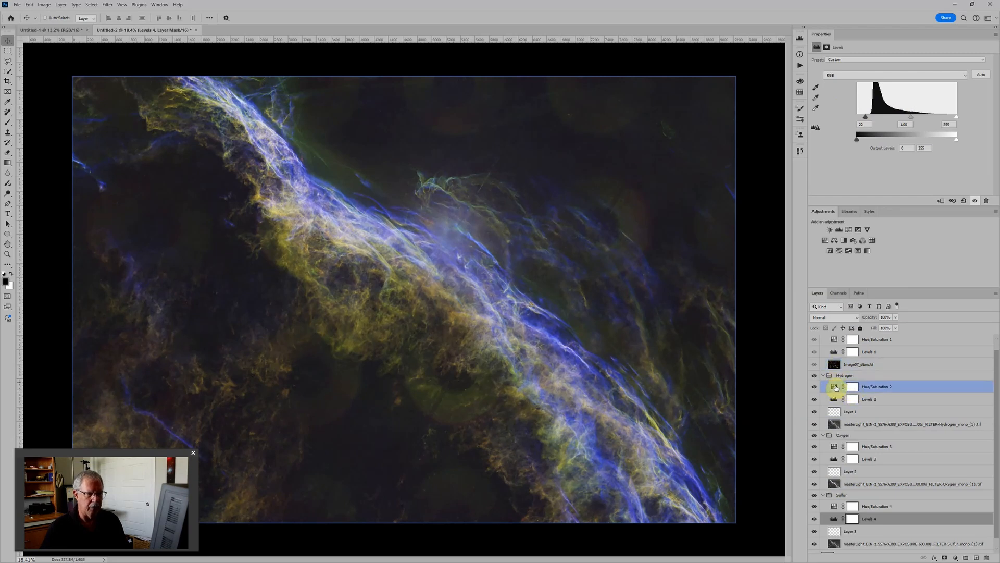
click(835, 386)
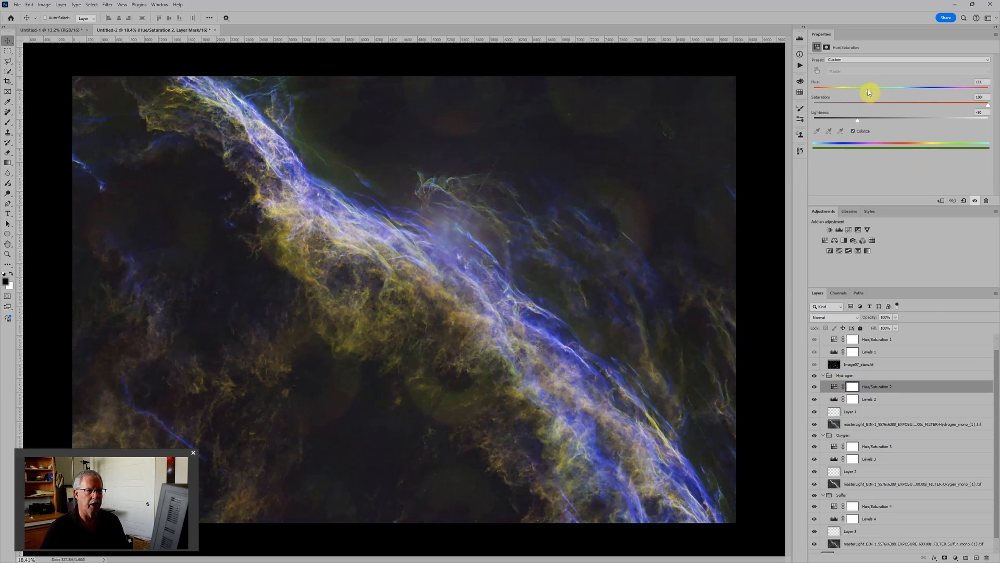
drag(867, 91, 860, 89)
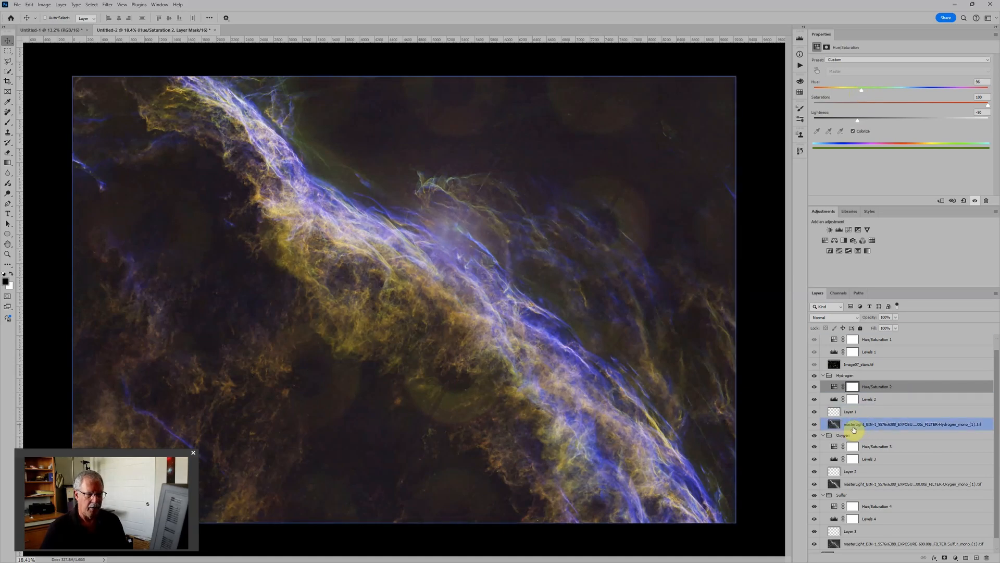
click(834, 448)
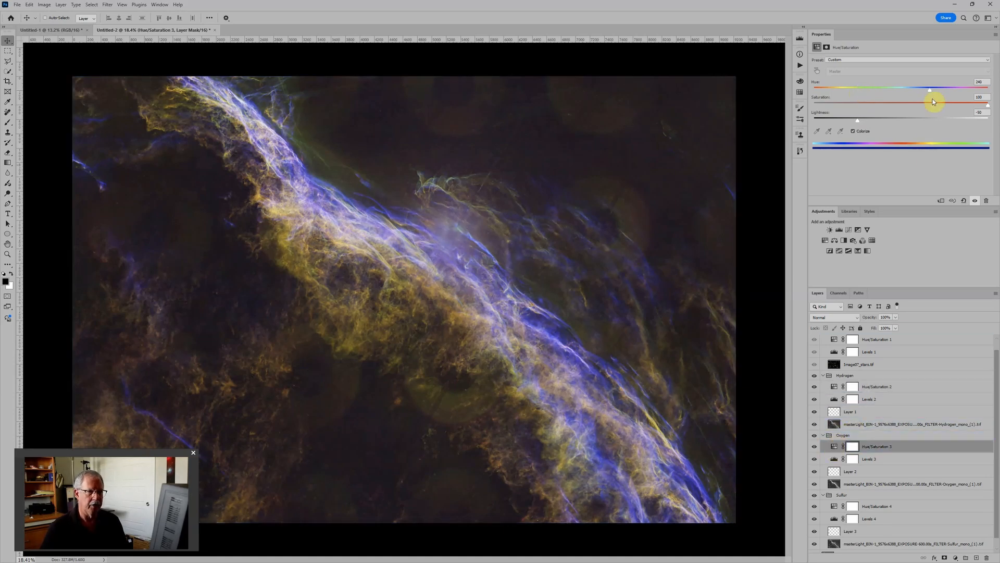
drag(931, 89, 918, 92)
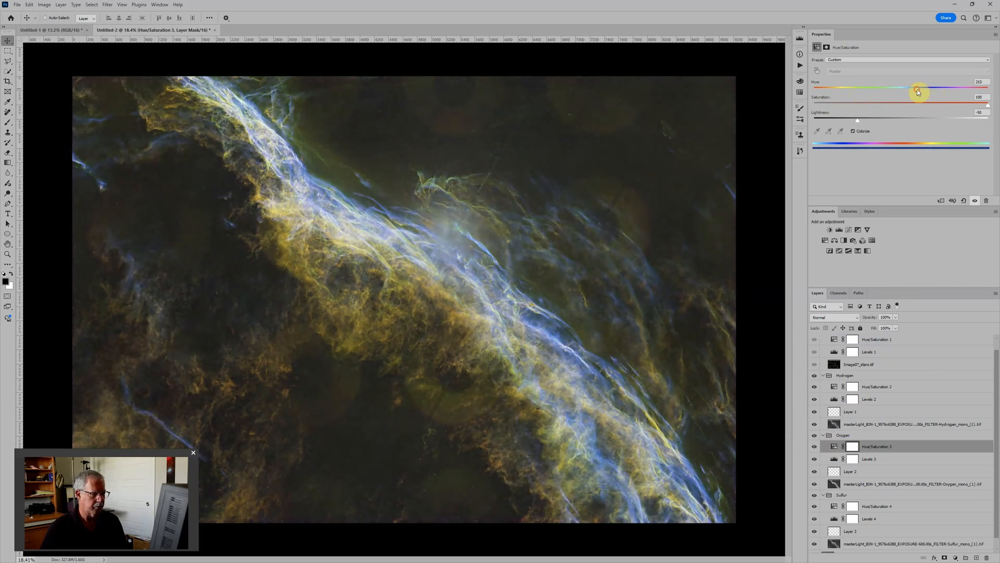
scroll(640, 224, down, 3)
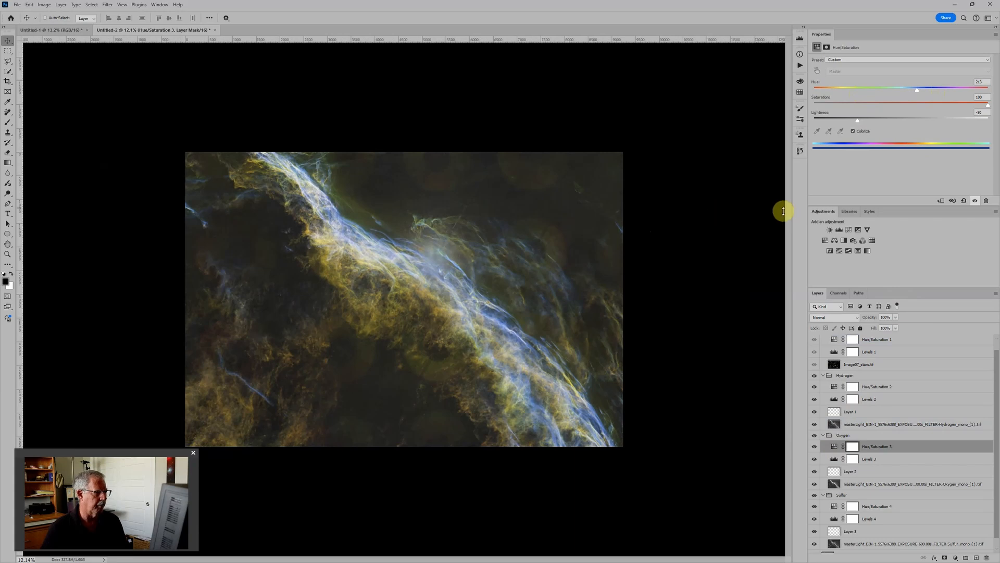
Set the Hydrogen group's Hue/Saturation hue to 81 and its Levels black input point to 36
click(832, 391)
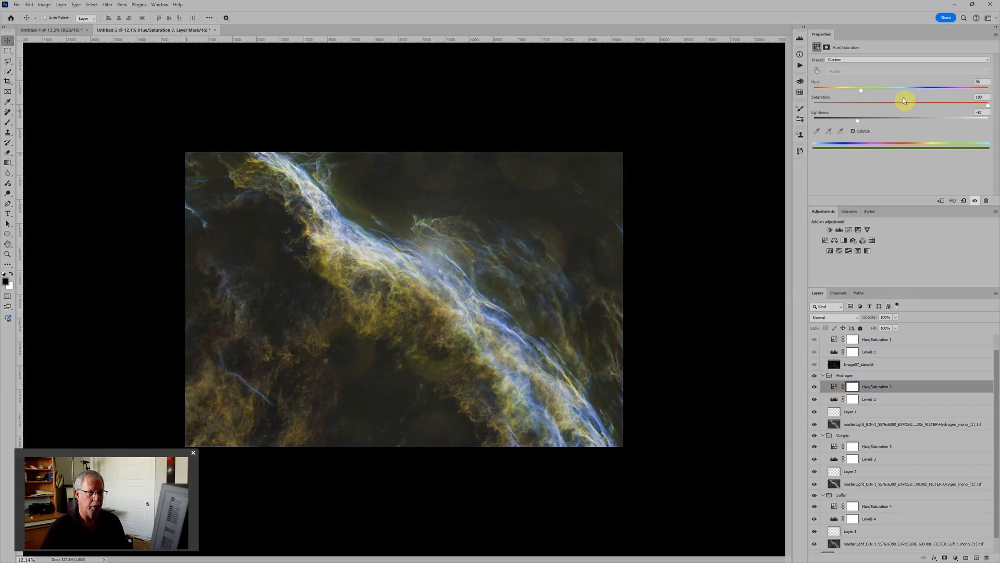
drag(862, 93, 855, 94)
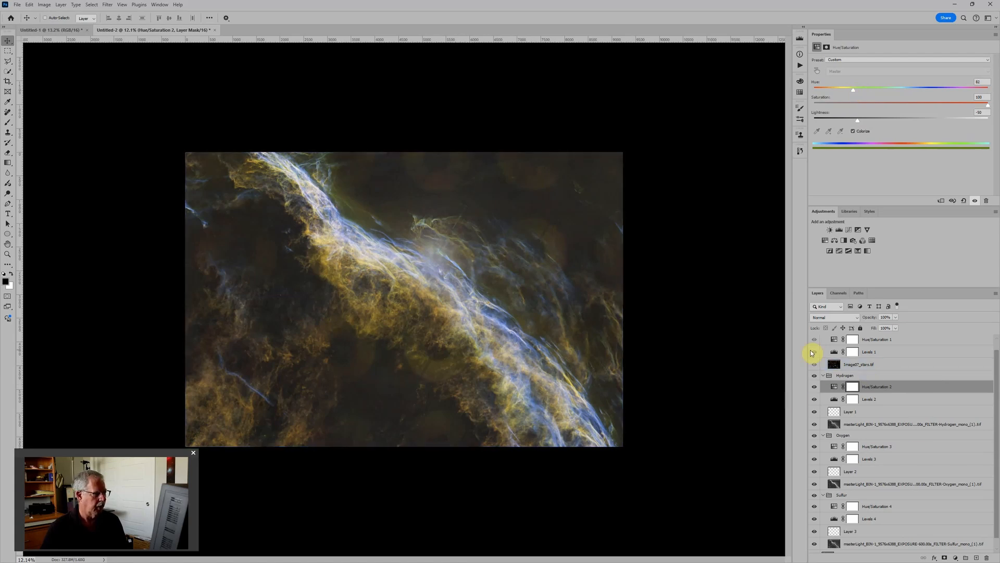
click(843, 399)
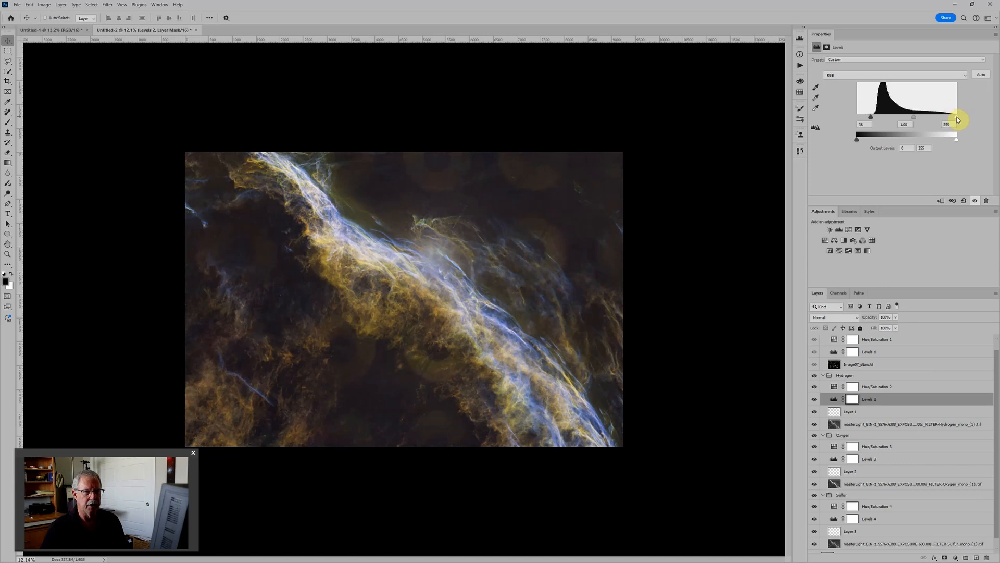
mouse_move(956, 117)
mouse_down()
mouse_move(933, 119)
mouse_move(972, 125)
mouse_up()
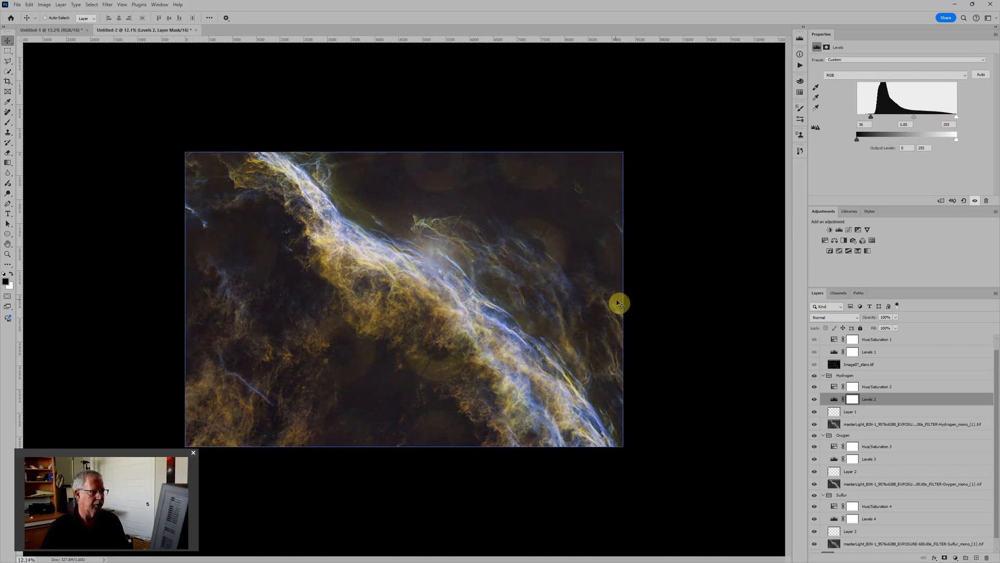
scroll(411, 340, up, 2)
scroll(411, 339, down, 1)
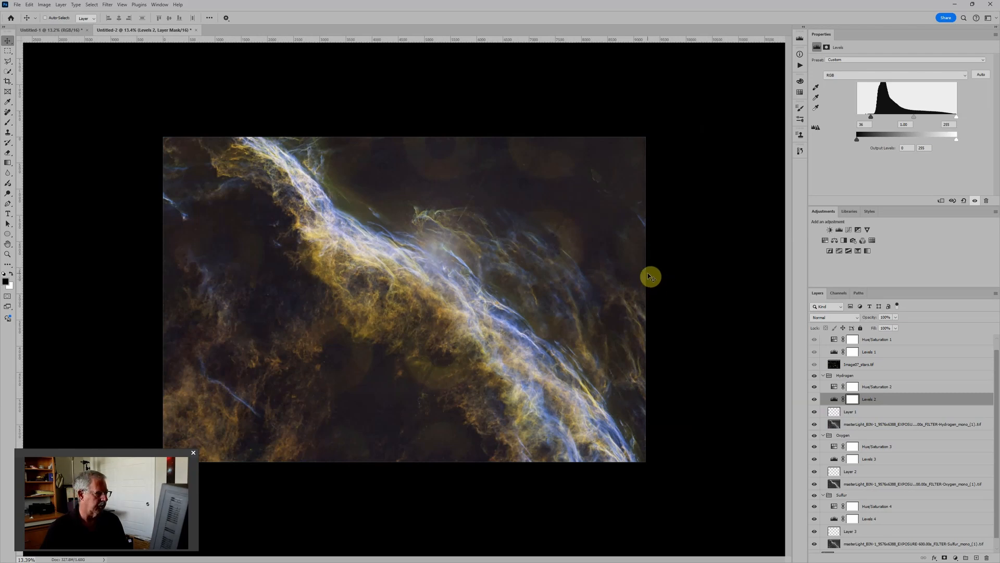
click(839, 342)
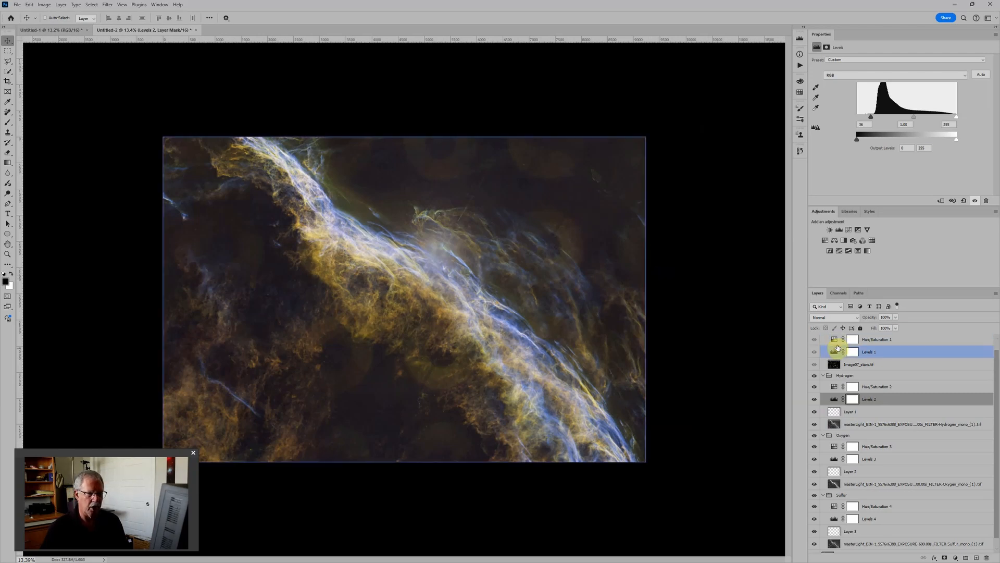
scroll(848, 357, up, 1)
click(833, 362)
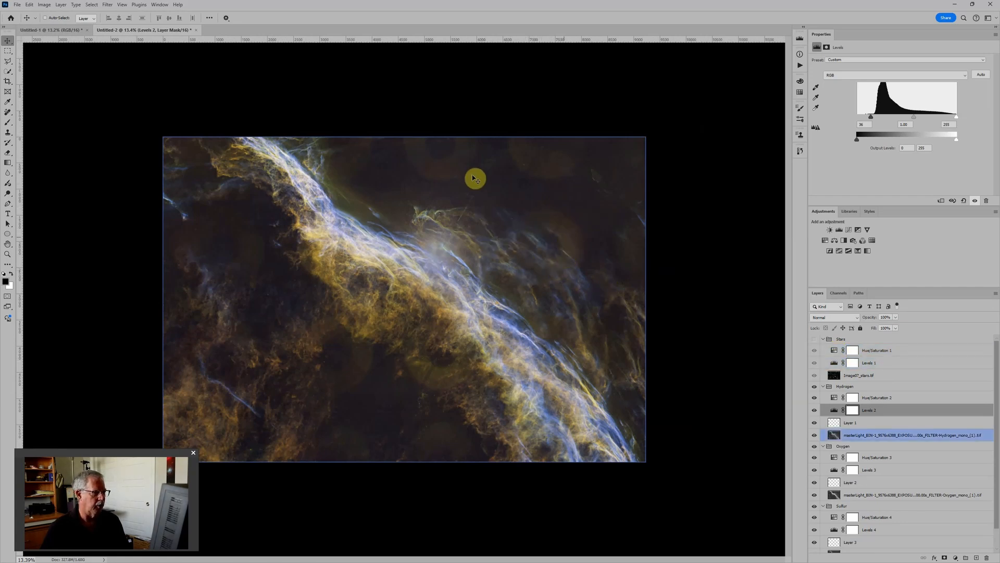
Hide and collapse the Hydrogen group, and isolate the Oxygen data in greyscale by hiding Hue/Saturation 3 and the Sulfur group
click(875, 390)
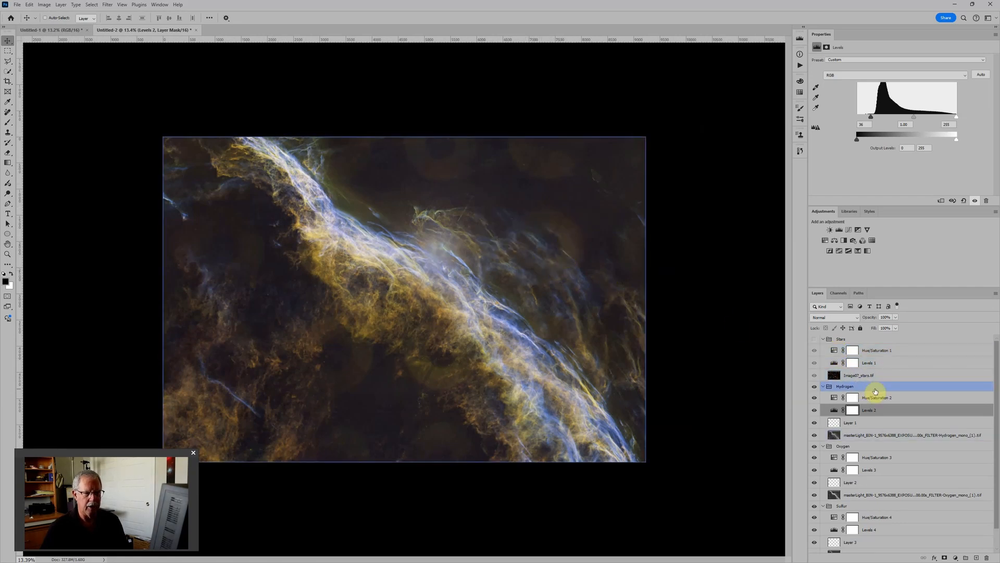
click(814, 387)
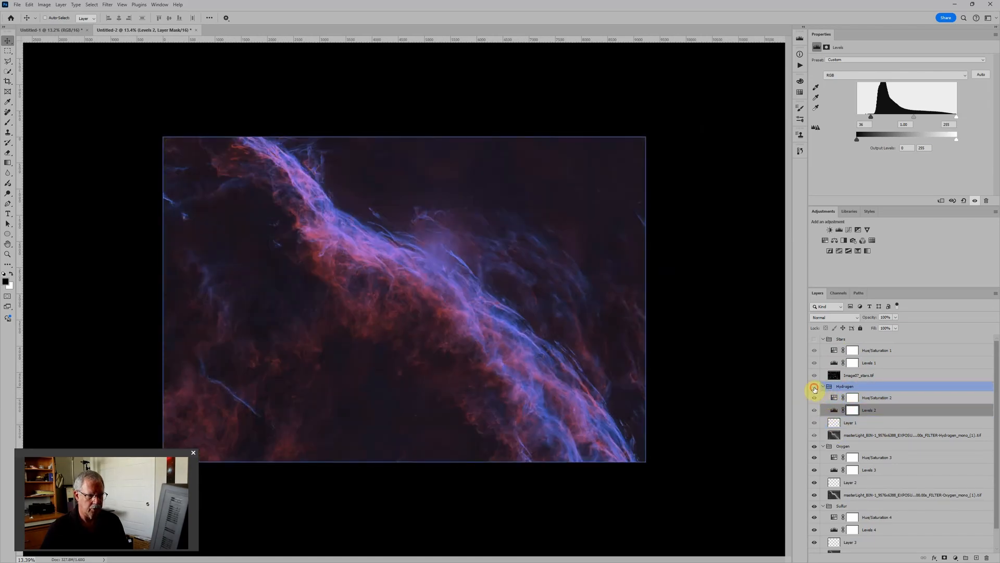
click(823, 387)
click(826, 388)
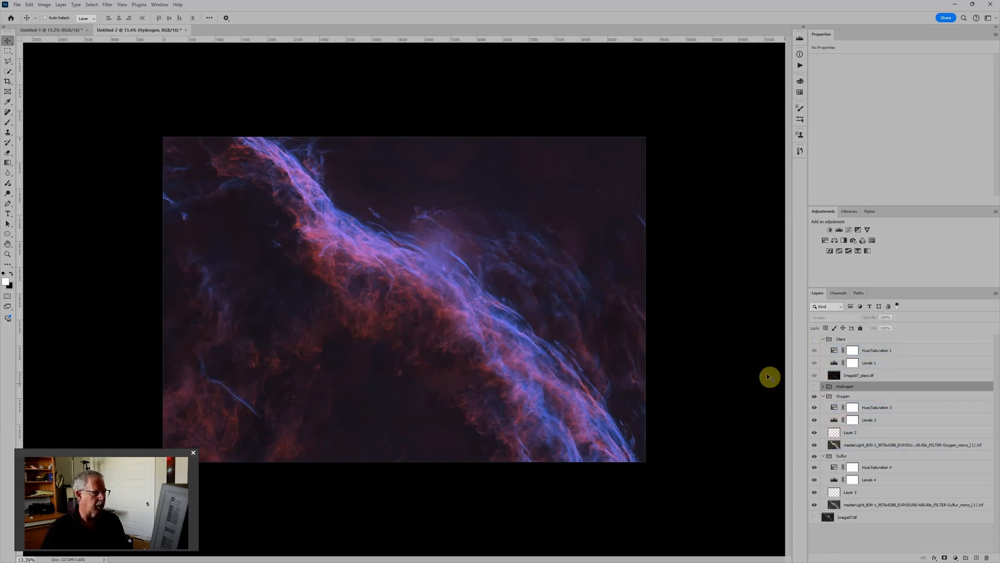
click(814, 409)
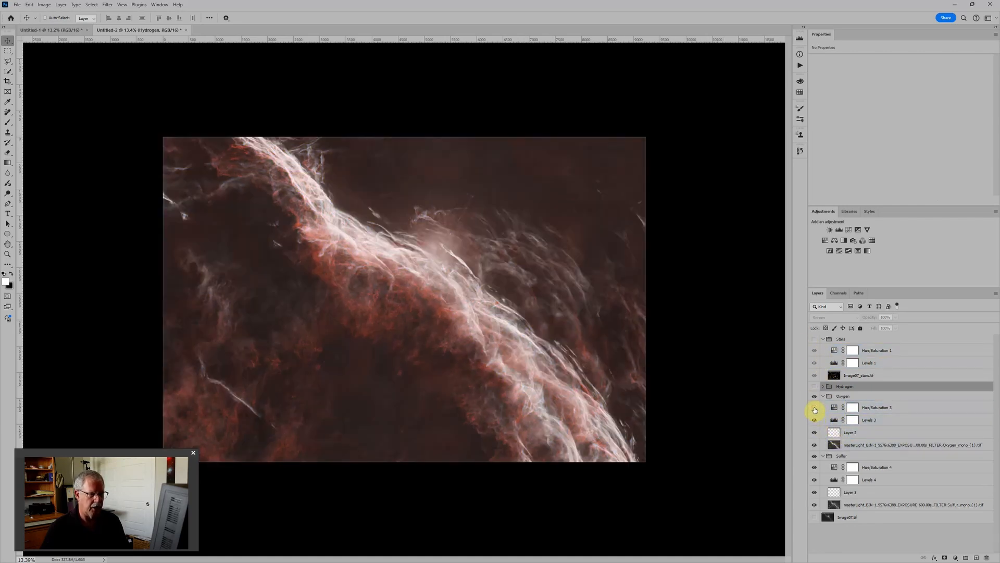
click(815, 457)
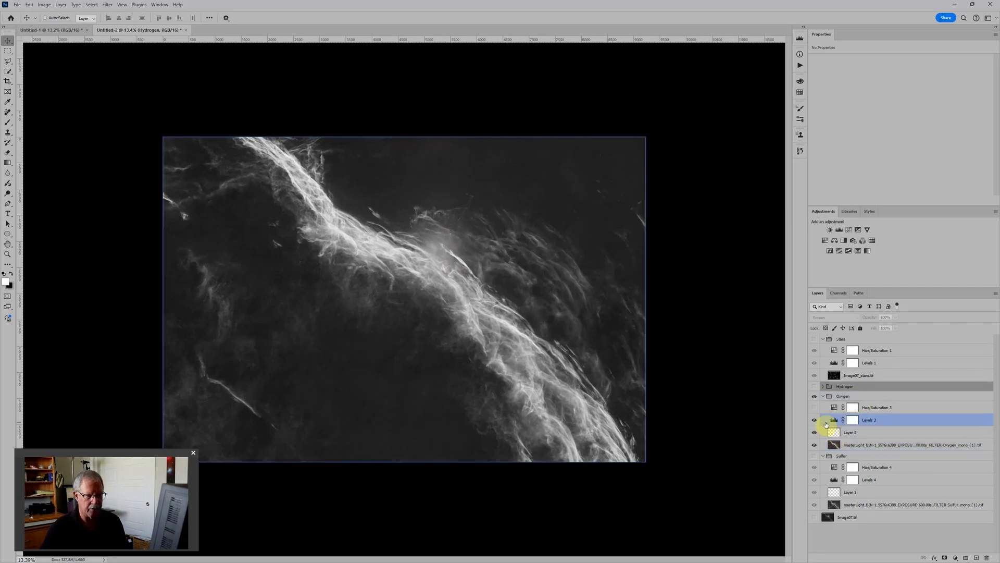
Hide and collapse the Oxygen group, and show the Sulfur group without its Hue/Saturation 4 and Levels 4 adjustments
click(822, 396)
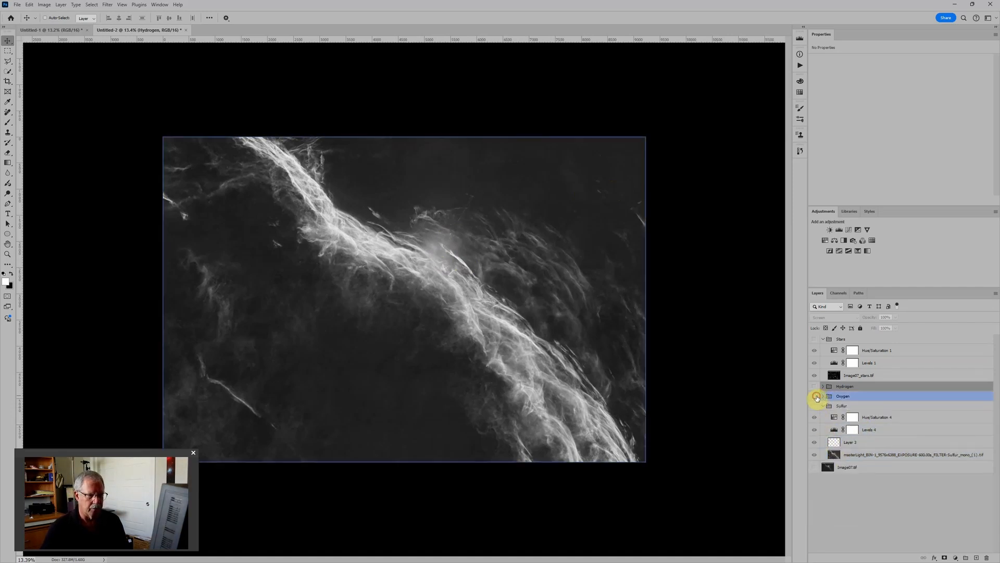
click(815, 396)
click(814, 406)
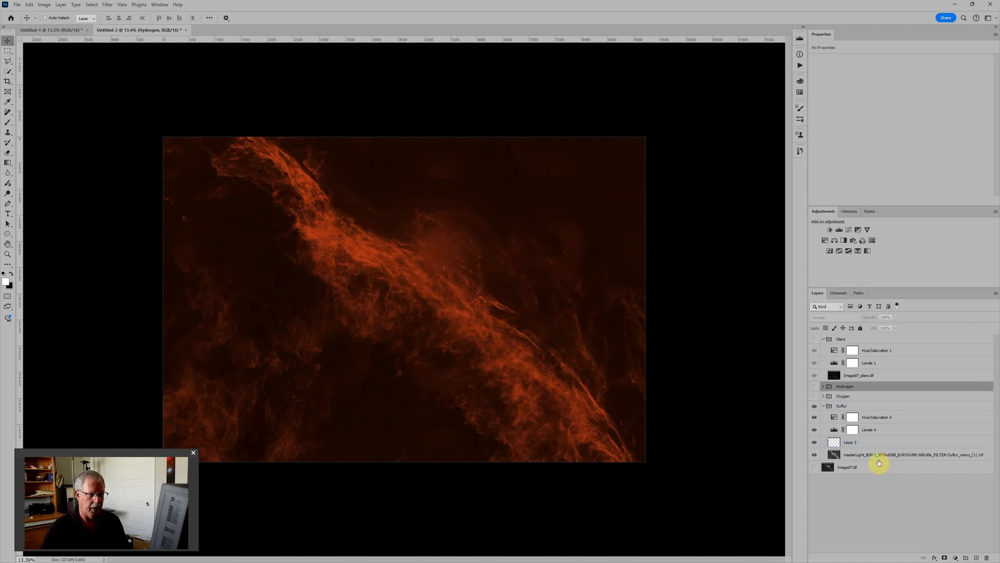
click(828, 417)
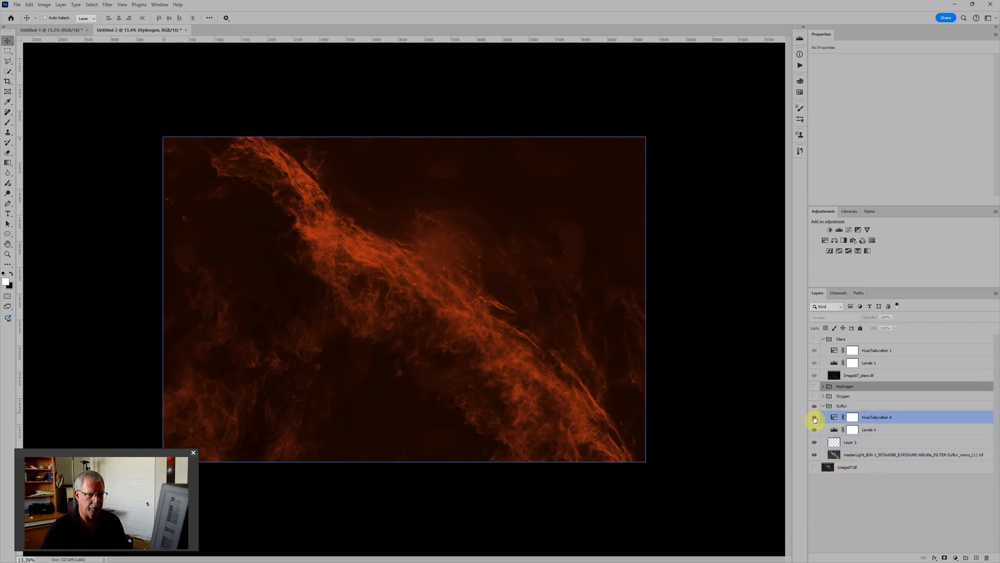
click(815, 418)
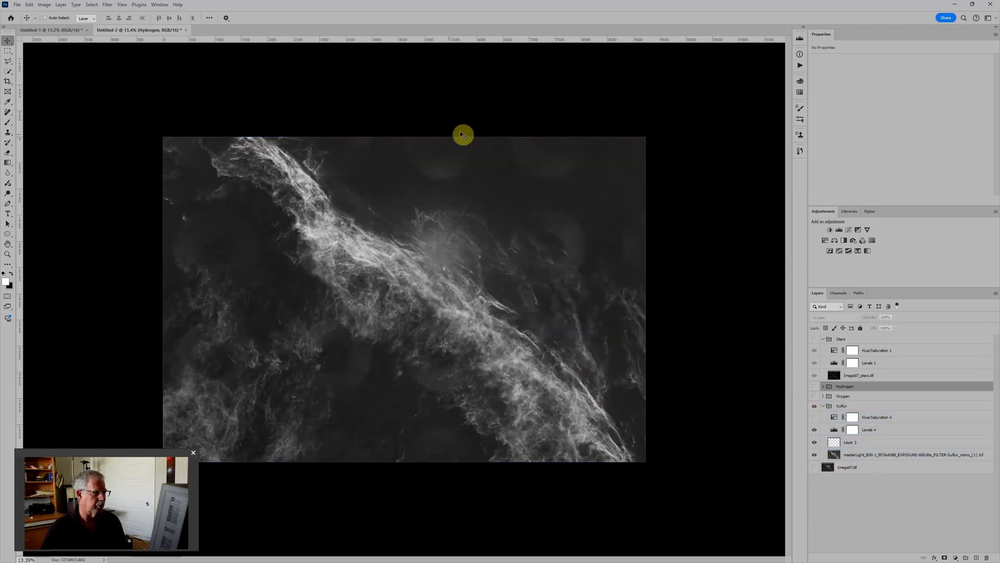
click(819, 431)
click(814, 430)
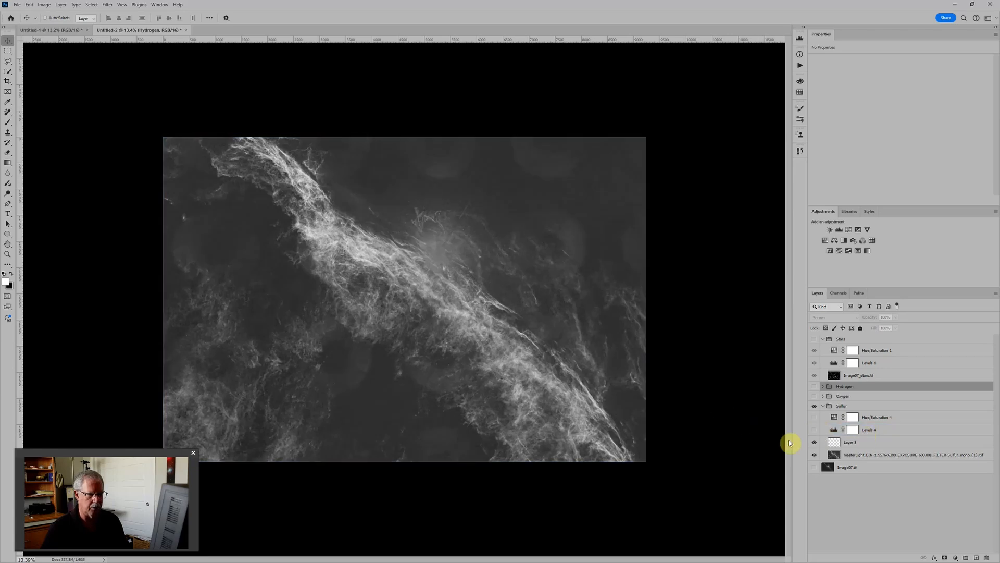
Make the empty Soft Light layer, Layer 3, above the Sulfur image the active layer
click(836, 455)
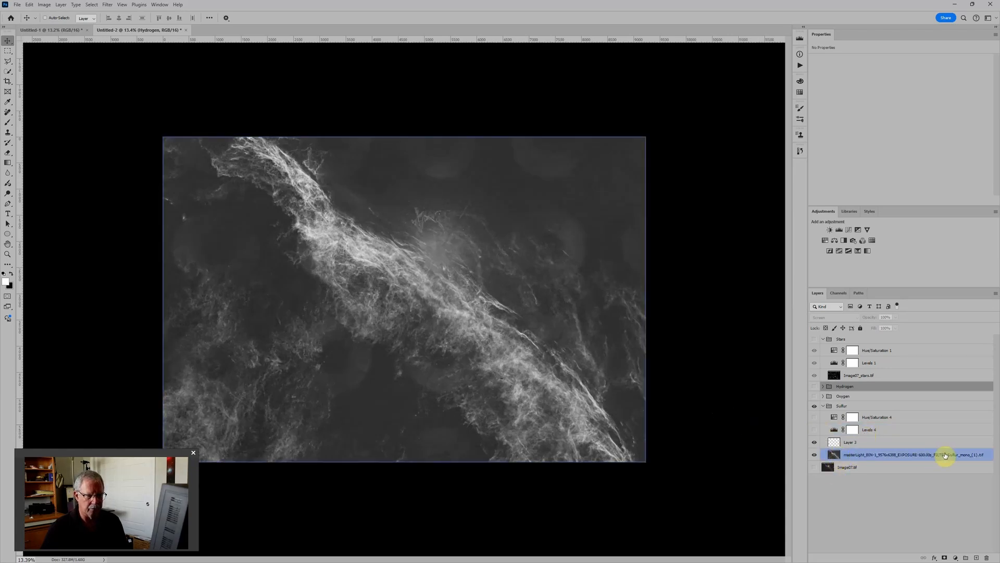
click(853, 442)
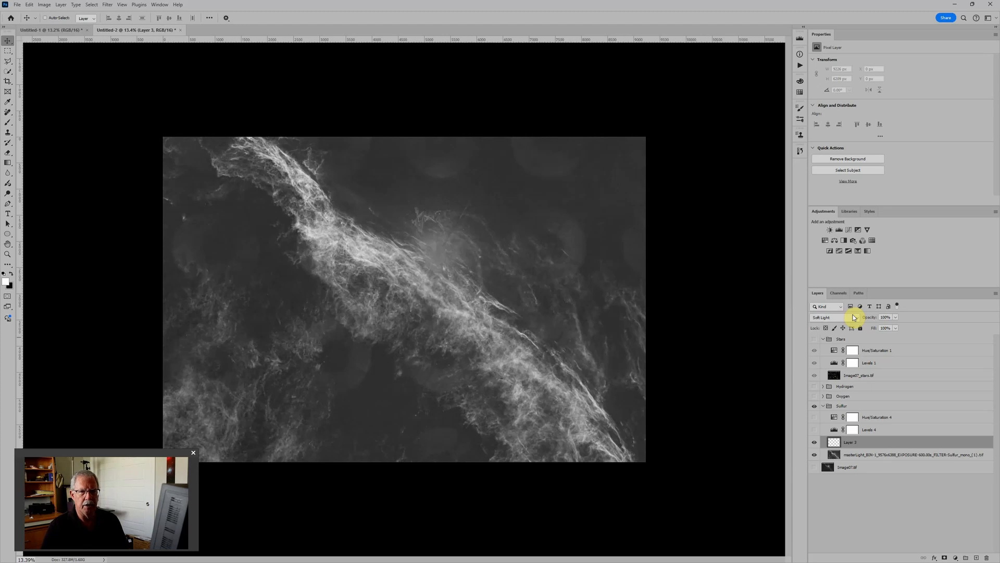
scroll(849, 336, up, 1)
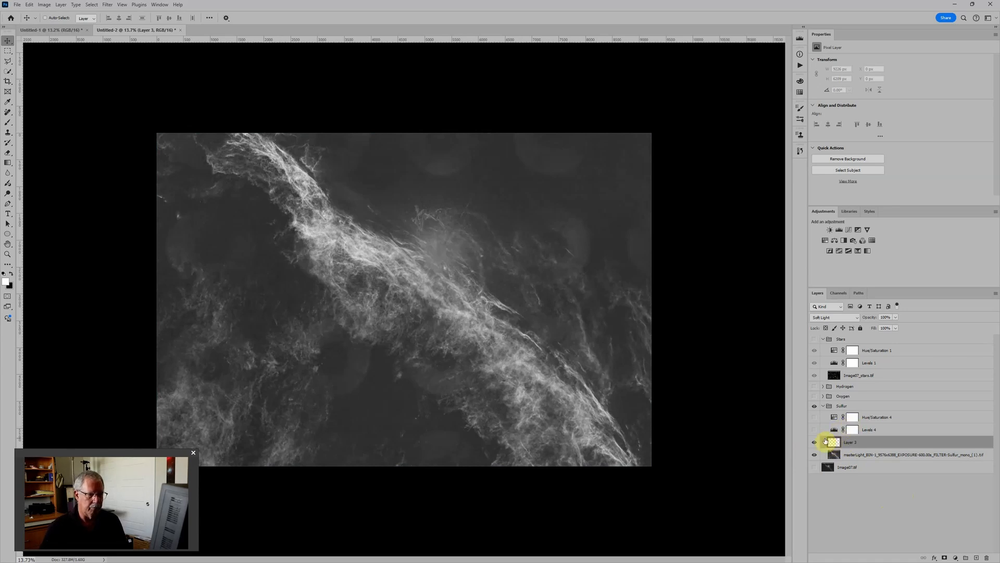
scroll(834, 444, up, 3)
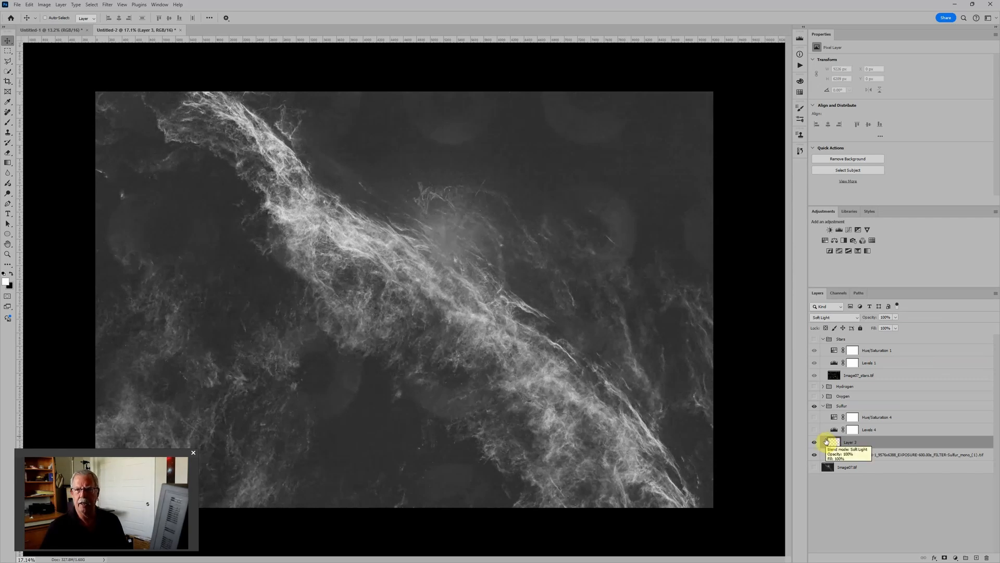
click(832, 455)
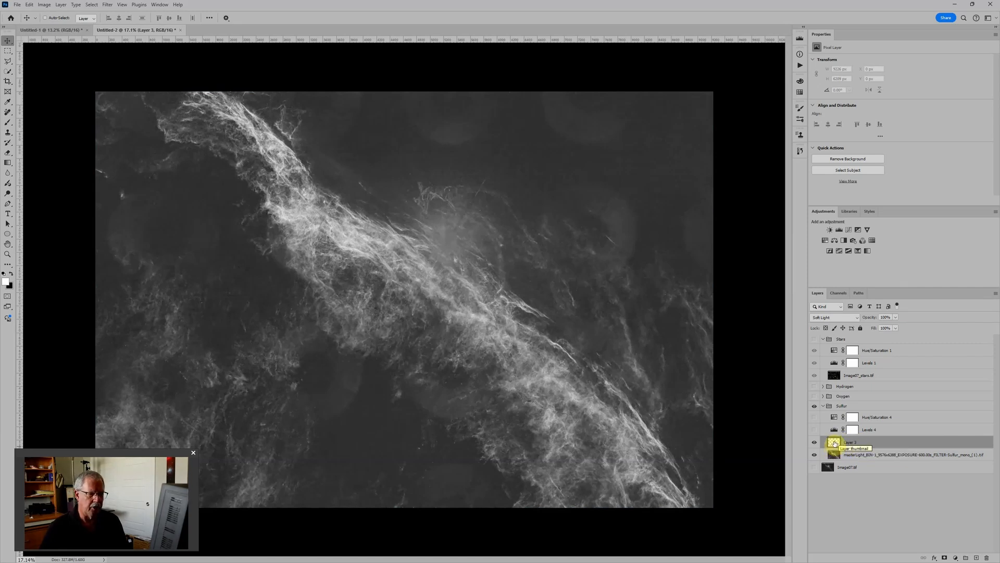
scroll(836, 444, up, 1)
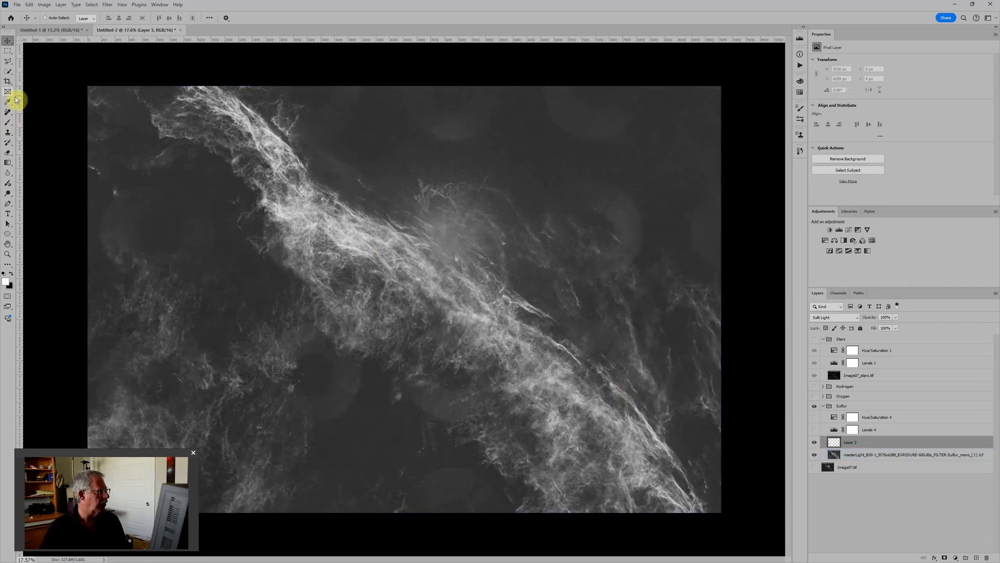
Set up the Brush tool as a soft round brush with 0% hardness and 10% opacity
click(6, 125)
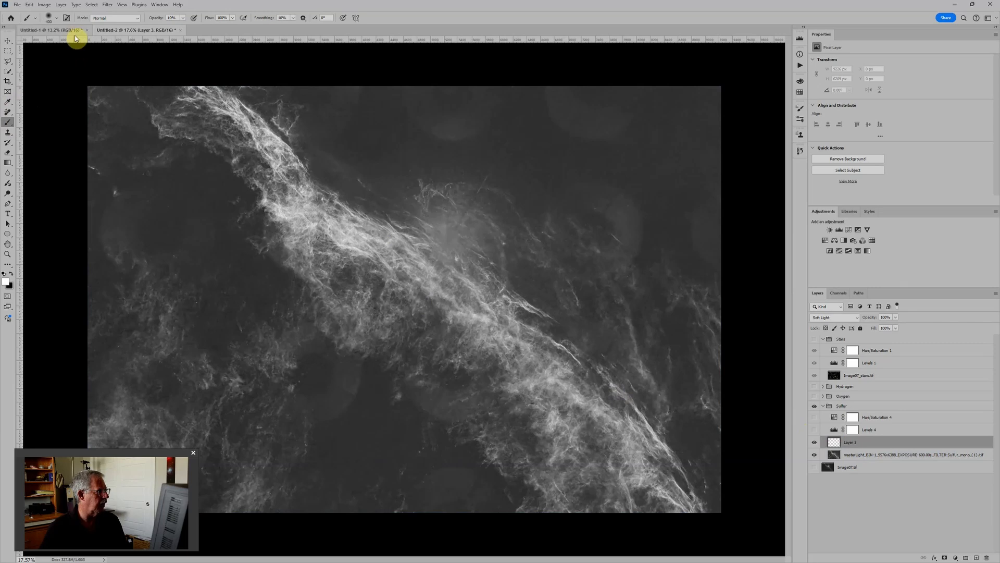
click(49, 18)
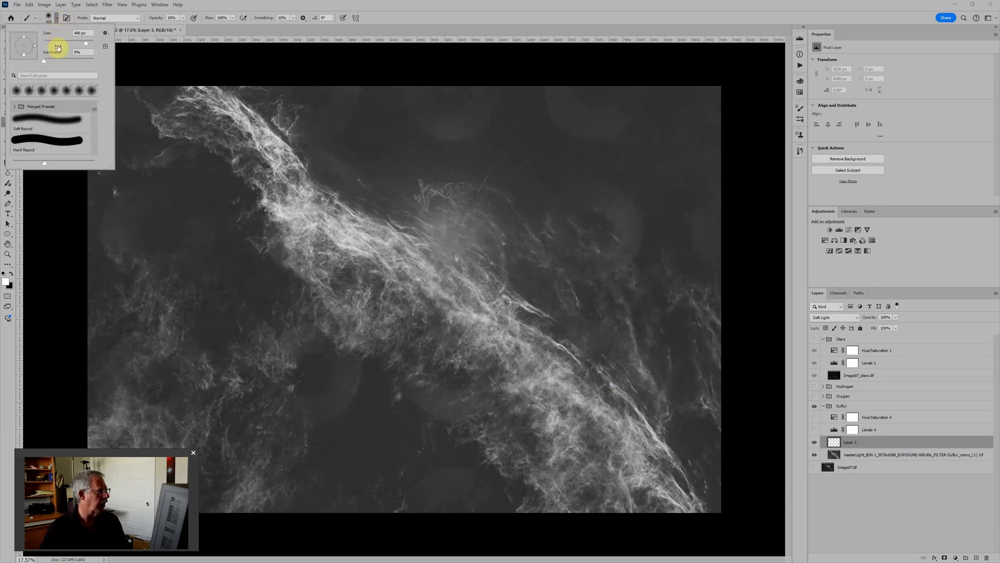
click(44, 62)
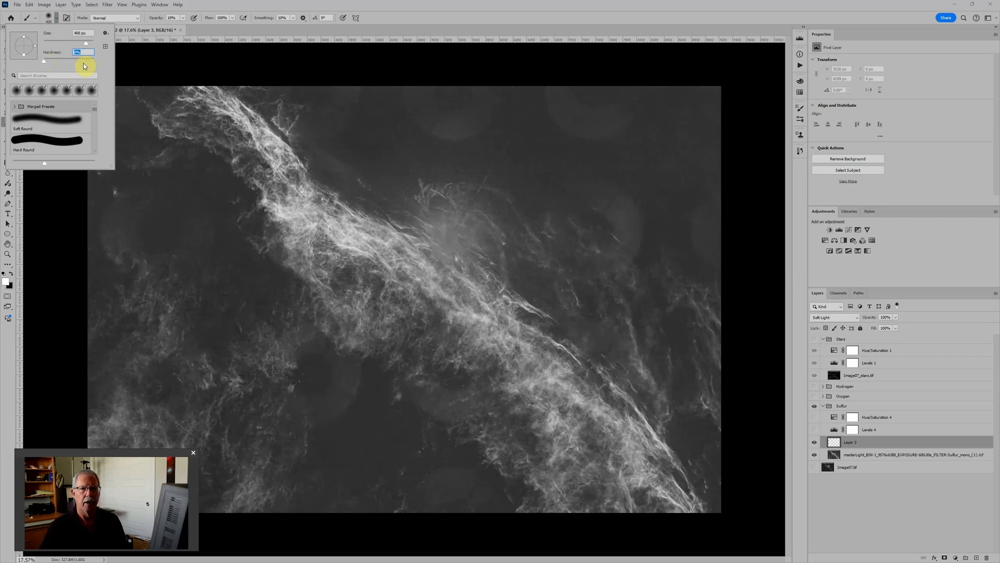
click(191, 73)
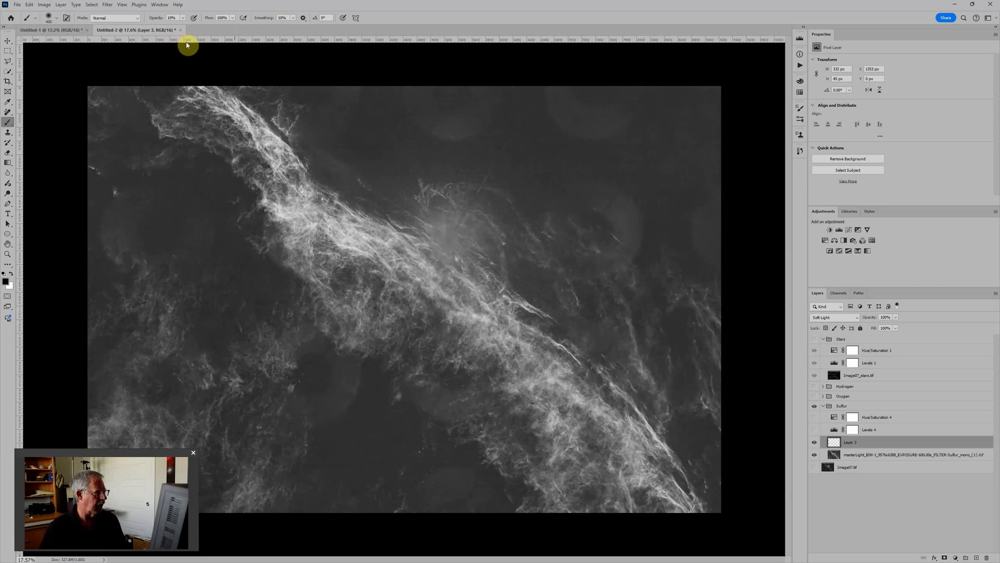
key(3)
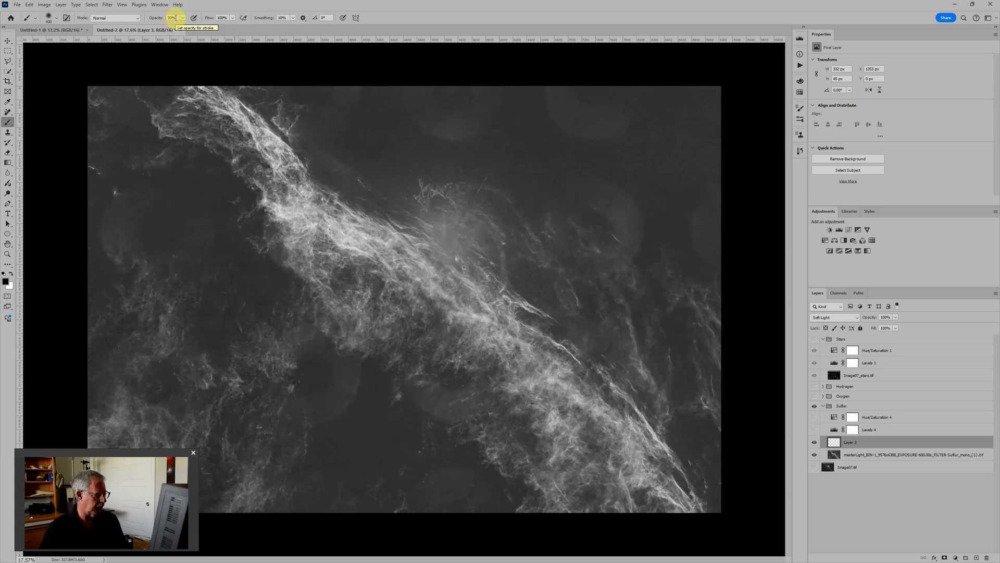
key(1)
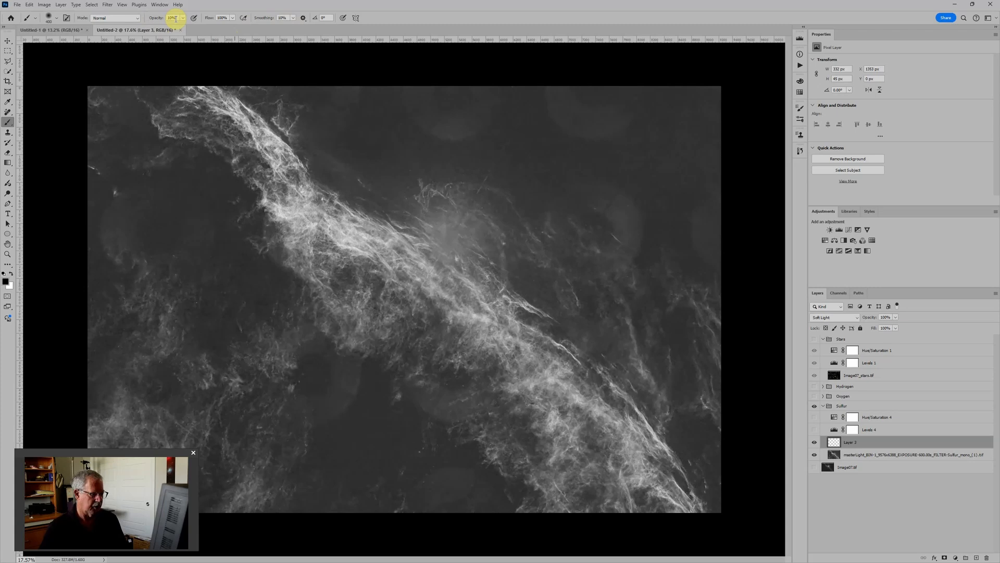
key(0)
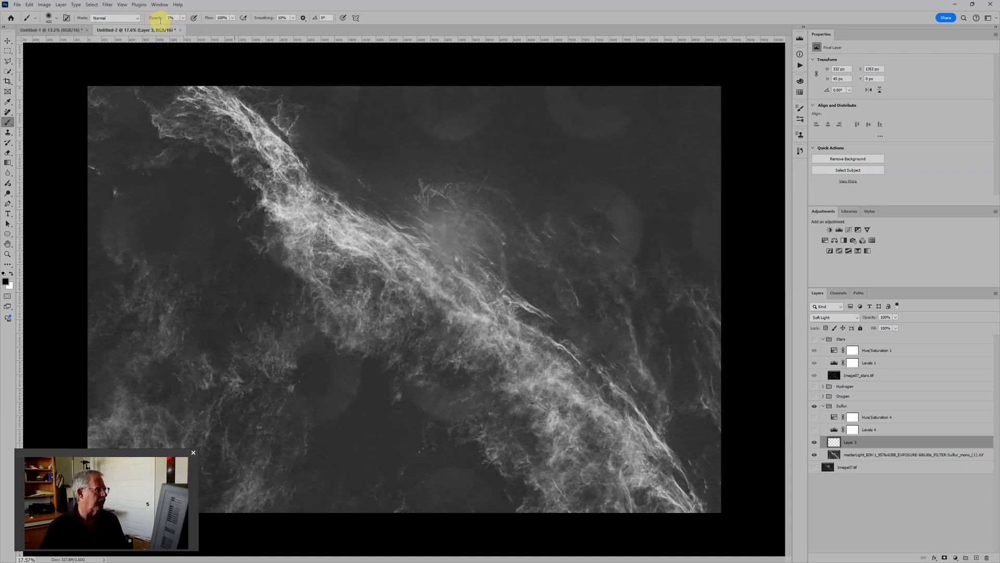
key(1)
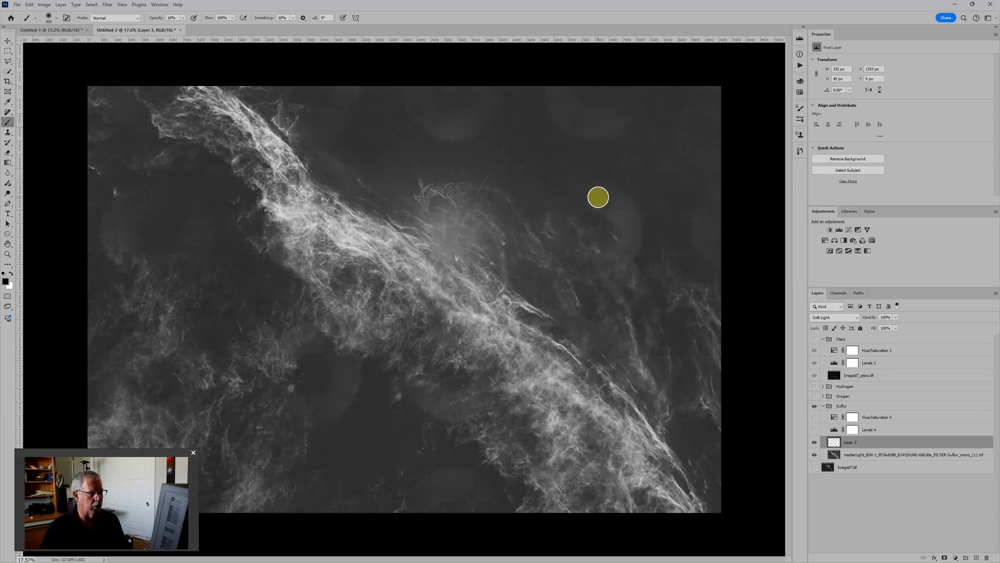
Paint black on Layer 3 over the faint circular halo in the dark sky beside the nebula, reducing the brush size between strokes
scroll(621, 252, up, 3)
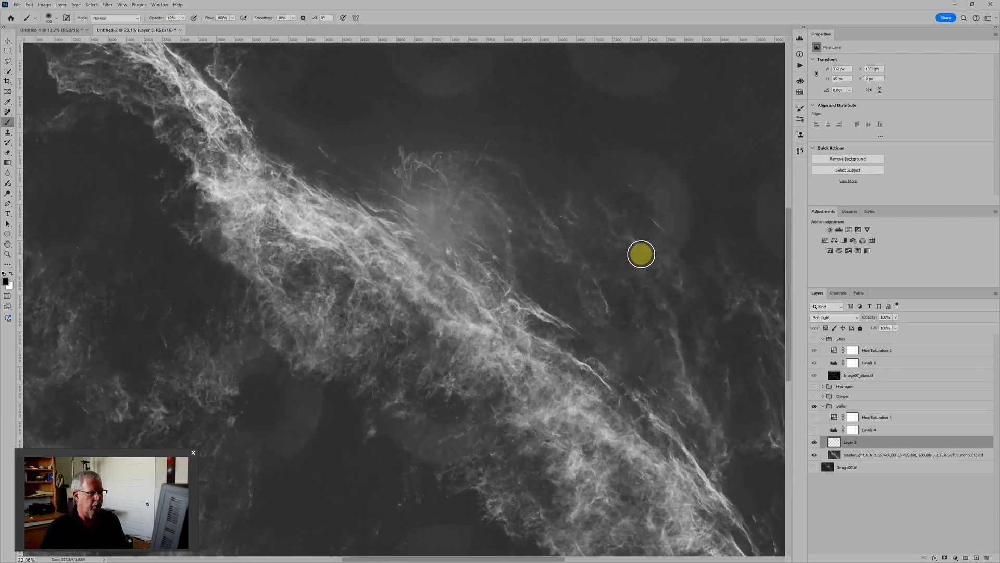
scroll(658, 248, up, 1)
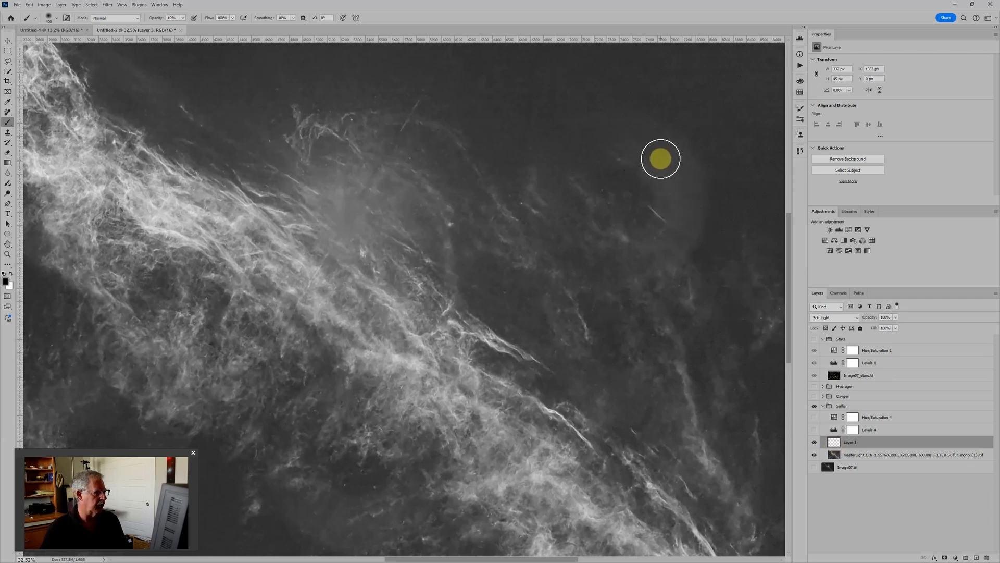
mouse_move(665, 183)
mouse_down()
mouse_move(666, 237)
mouse_move(673, 185)
mouse_move(664, 147)
mouse_move(661, 186)
mouse_move(674, 222)
mouse_move(650, 275)
mouse_move(665, 203)
mouse_move(653, 163)
mouse_move(666, 210)
mouse_move(645, 252)
mouse_move(678, 150)
mouse_move(695, 199)
mouse_move(677, 261)
mouse_up()
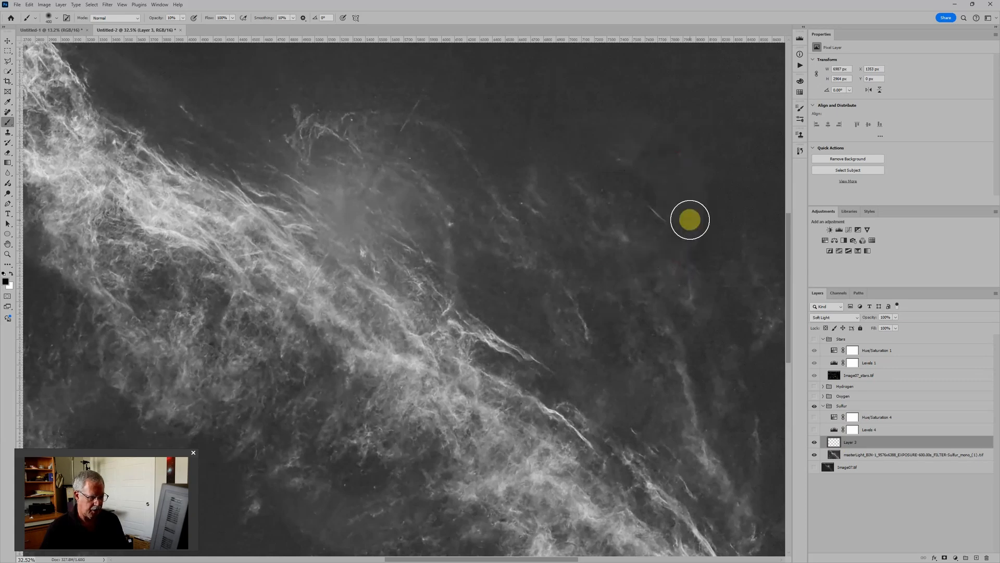
key([)
key([)
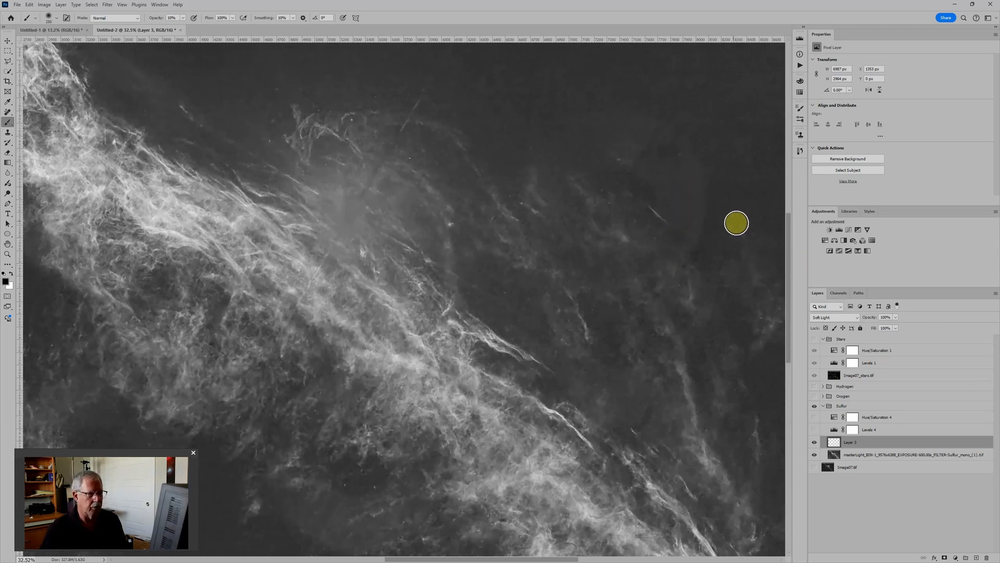
key(bracketright)
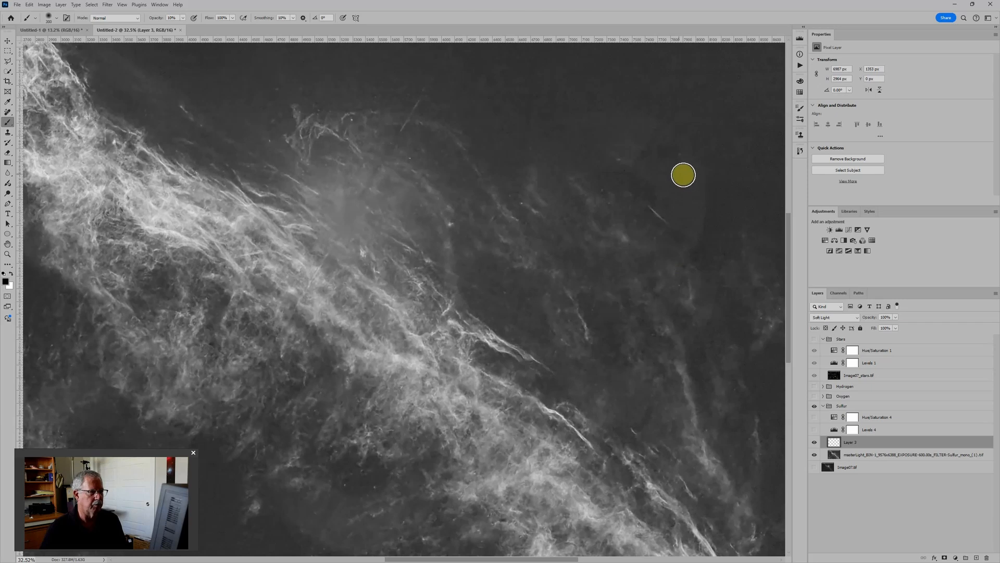
mouse_move(680, 178)
mouse_down()
mouse_move(638, 261)
mouse_move(673, 172)
mouse_move(681, 228)
mouse_move(694, 164)
mouse_move(683, 260)
mouse_up()
Shrink the brush further and darken the remaining upper edge of the circular halo on Layer 3
key(bracketleft)
key(bracketleft)
key(bracketleft)
key(bracketleft)
key(bracketleft)
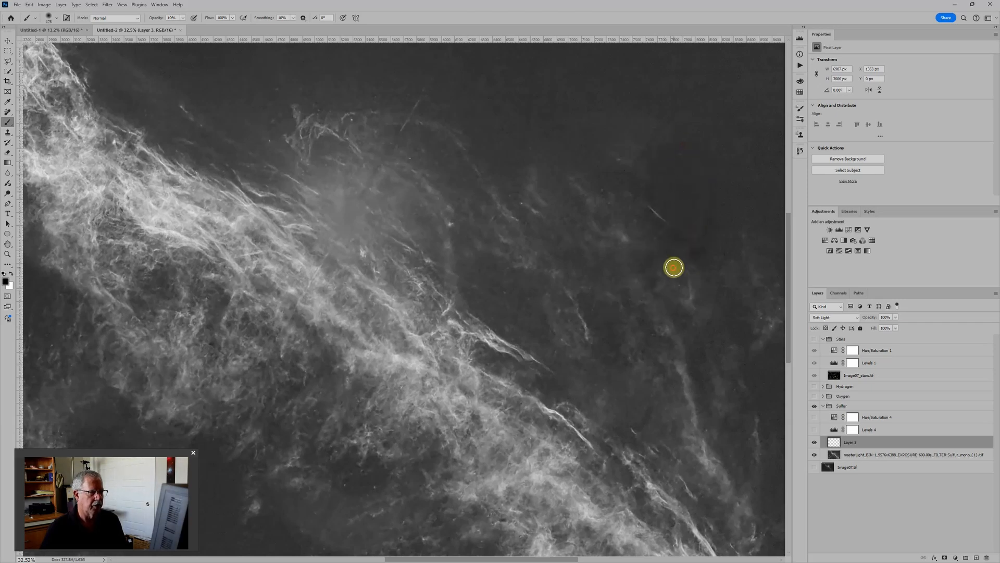
key(bracketleft)
key(bracketleft)
drag(671, 130, 650, 166)
key(bracketleft)
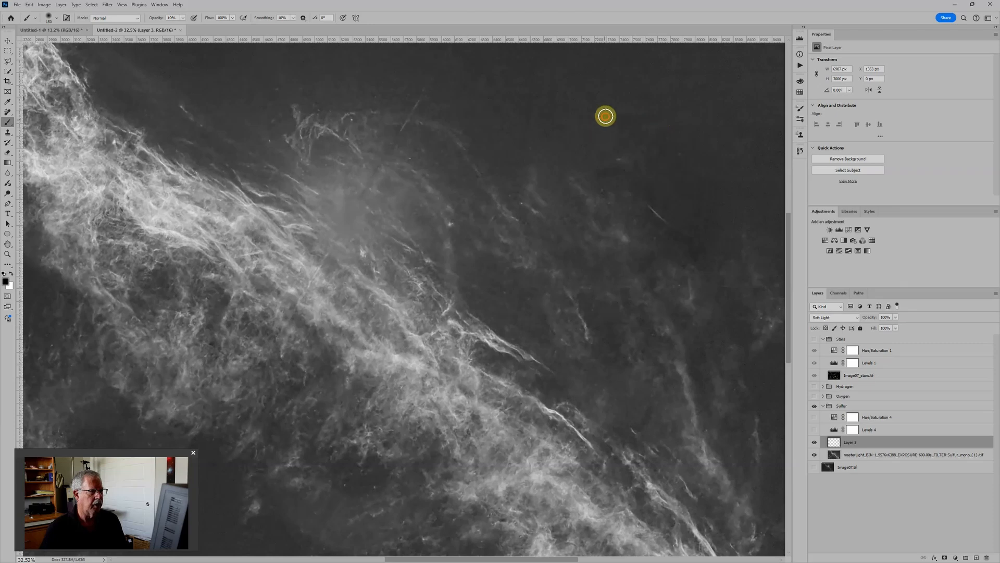
Enlarge the brush and even out the treated dark sky beside the nebula on Layer 3, using white and returning to black
key(bracketright)
key(bracketright)
key(bracketright)
key(bracketright)
key(bracketright)
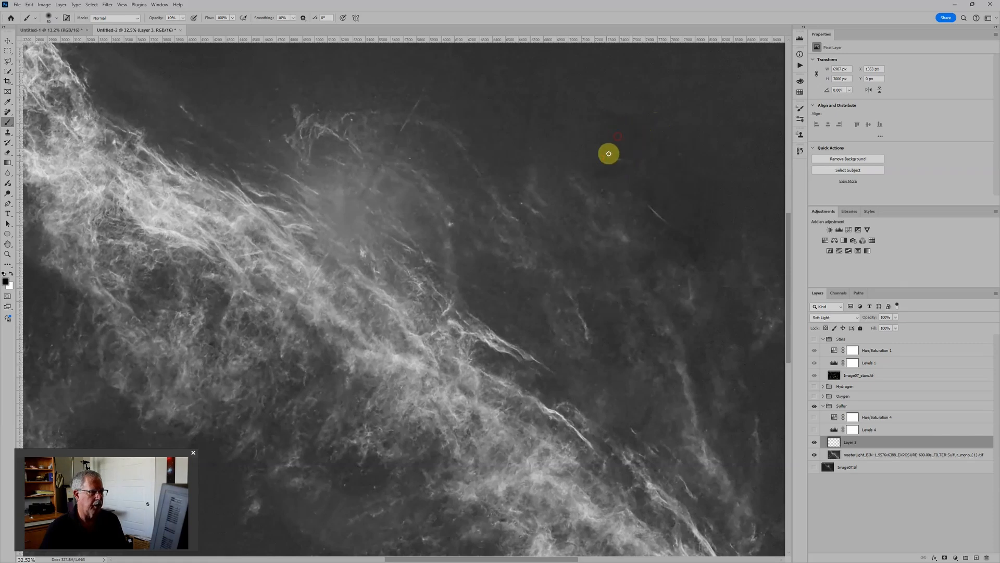
scroll(607, 154, down, 6)
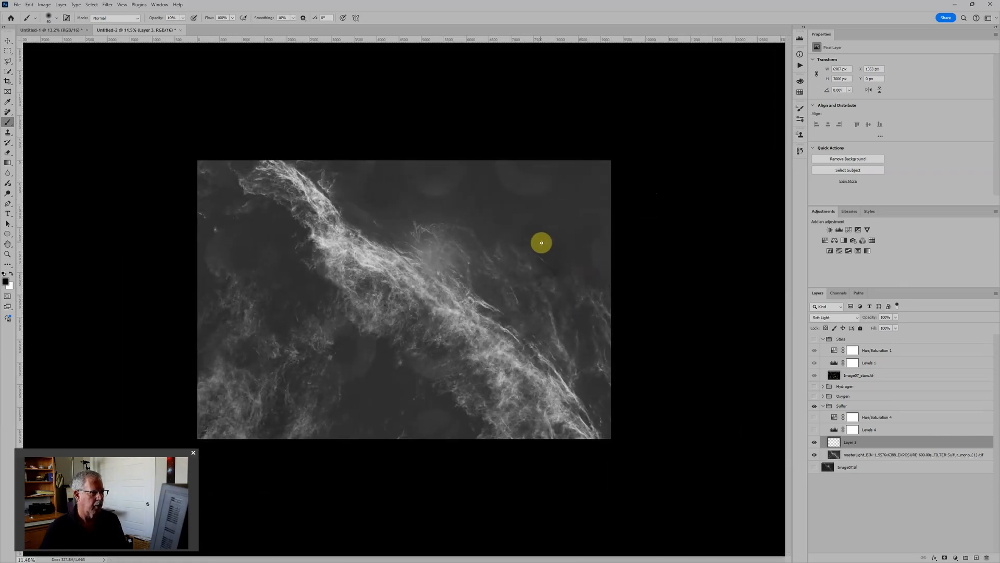
key(x)
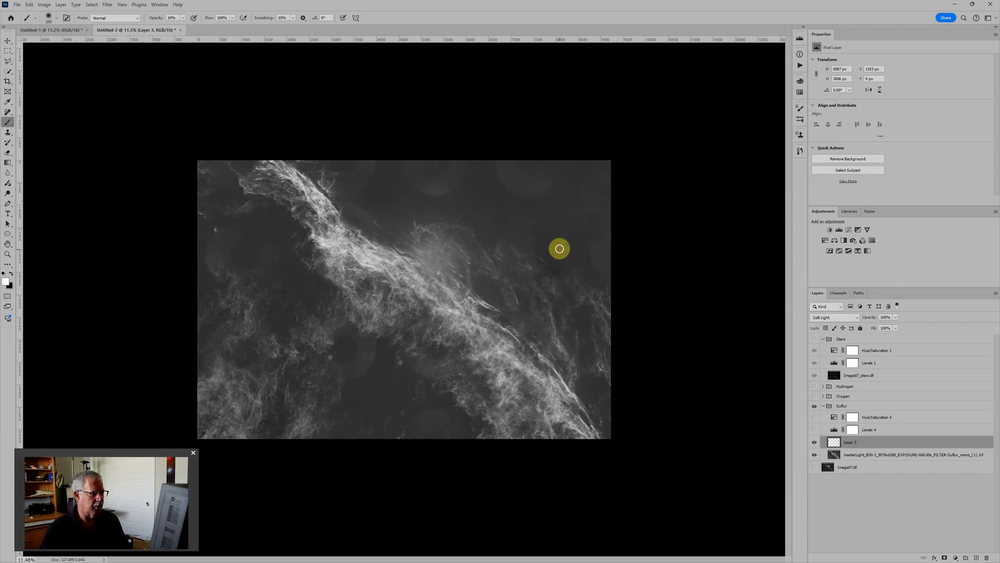
key(x)
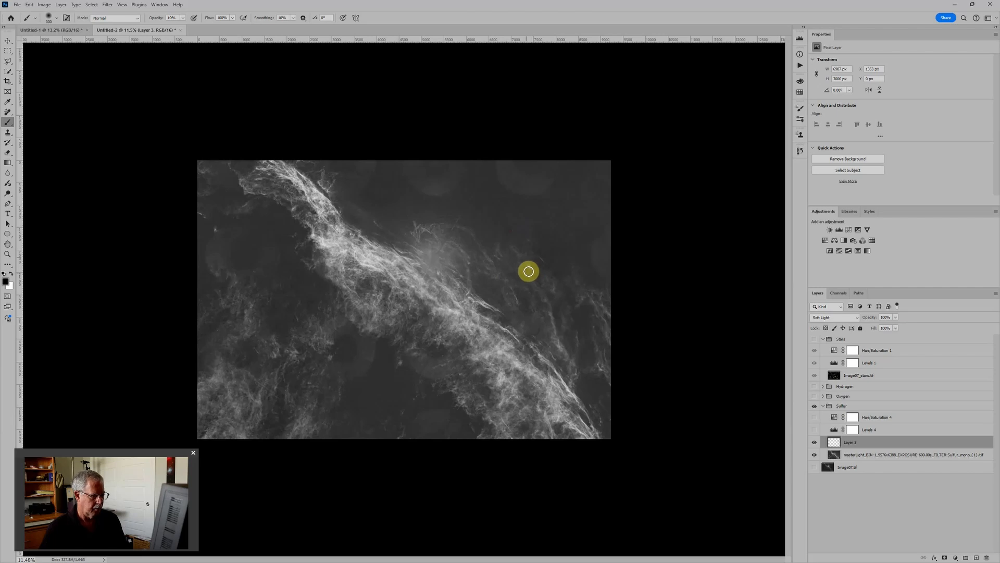
Blend the dark sky above and beside the nebula on Layer 3 with a much larger soft brush, first in black, finishing in white
key(])
key(])
key(])
key(])
key(])
key(])
key(])
key(])
key(])
key(])
click(512, 263)
click(503, 231)
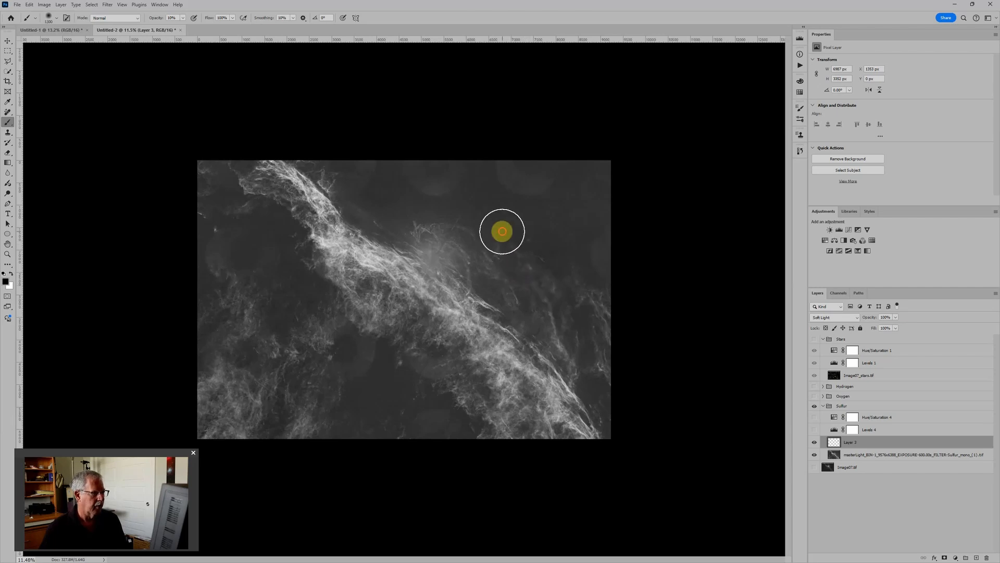
click(558, 238)
key(x)
click(527, 245)
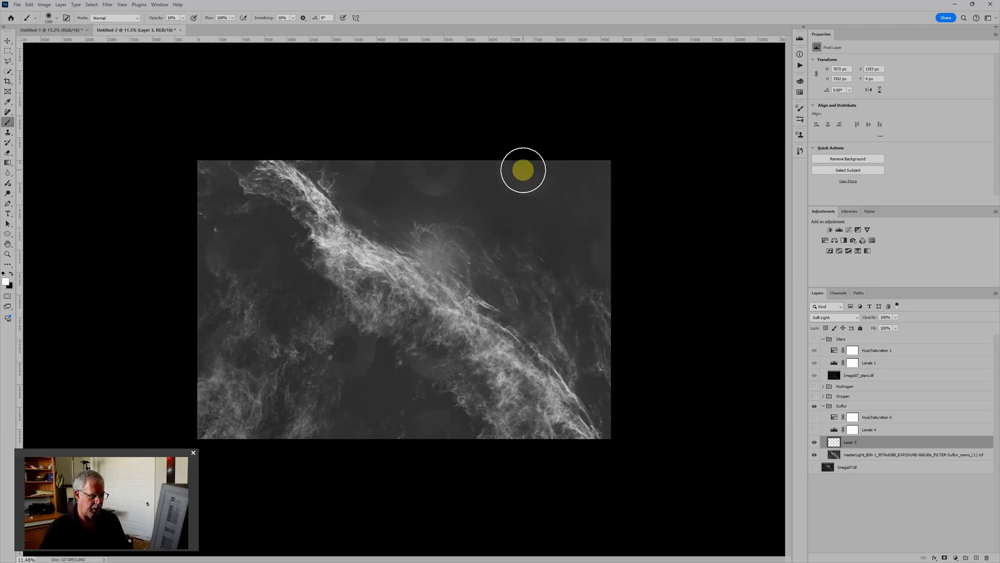
Reduce the brush size and paint black over the circular halos along the image's upper edge on Layer 3
key([)
key([)
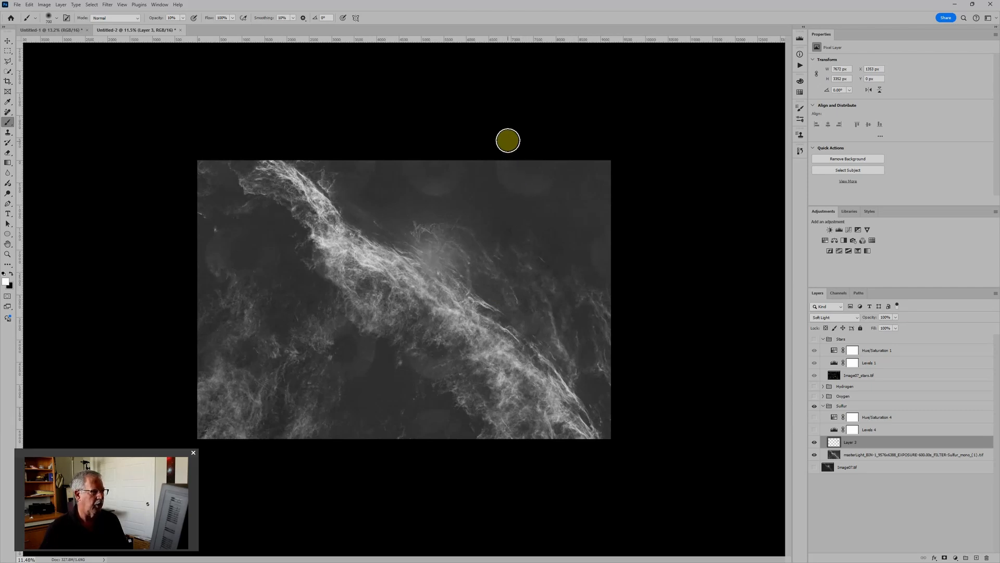
key(x)
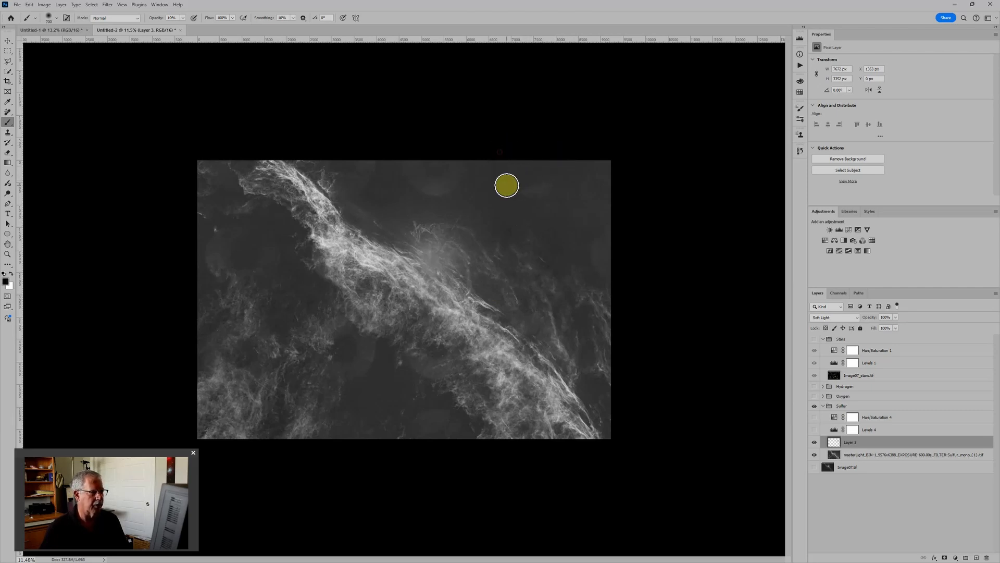
key([)
key([)
key([)
key([)
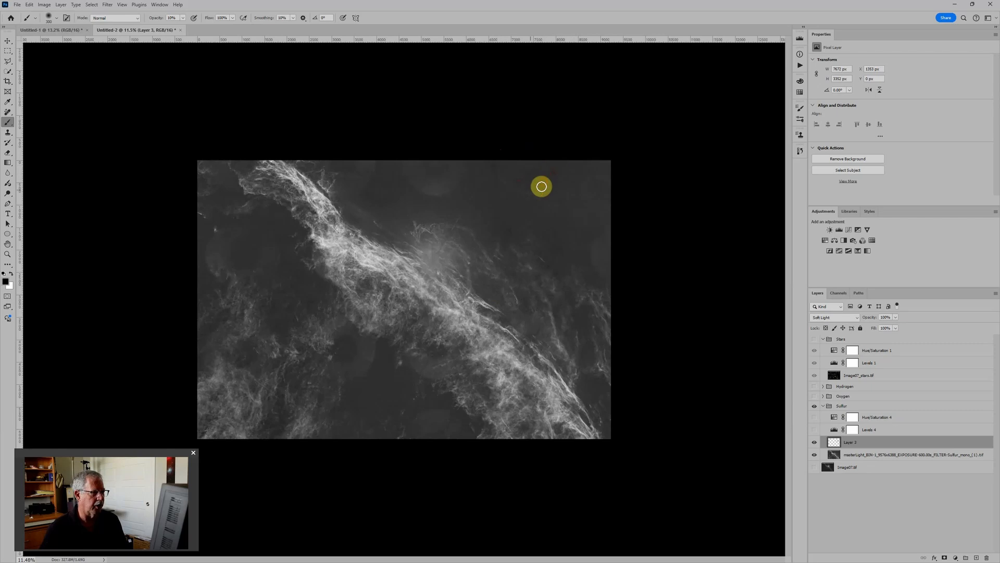
key([)
key([)
key([)
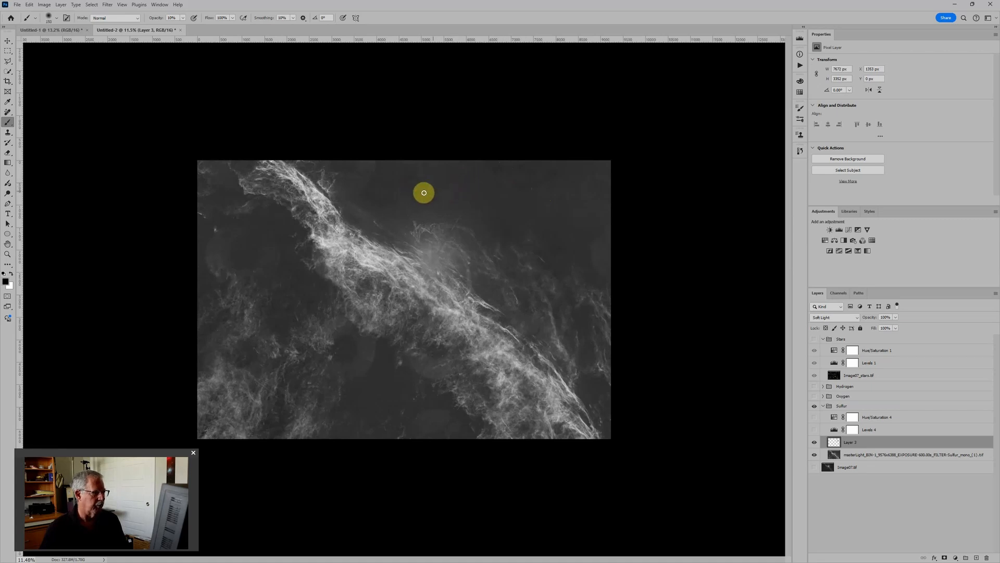
Enlarge the brush and darken the remaining faint patches in the sky above the nebula with black
key(bracketright)
key(bracketright)
key(bracketright)
key(bracketright)
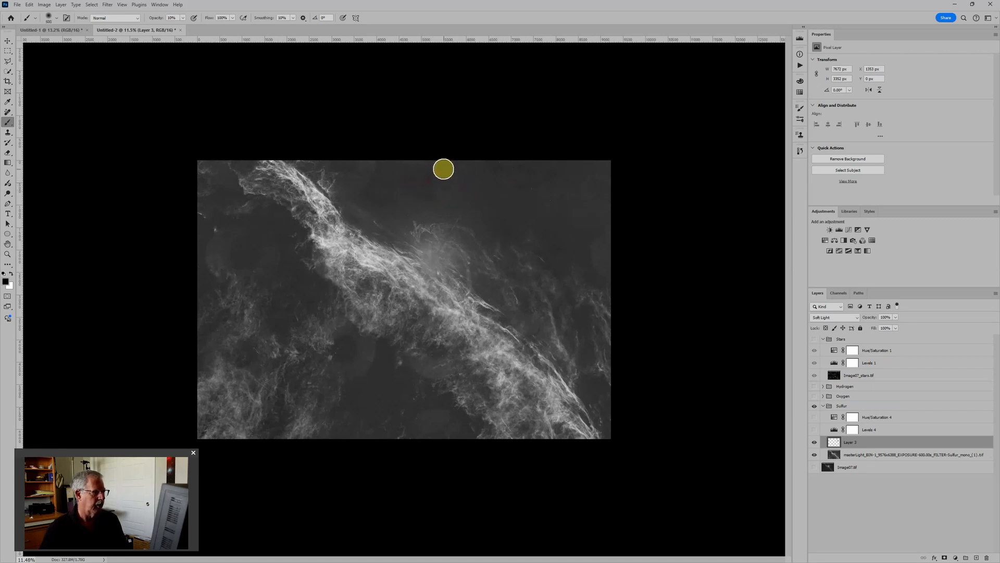
click(369, 163)
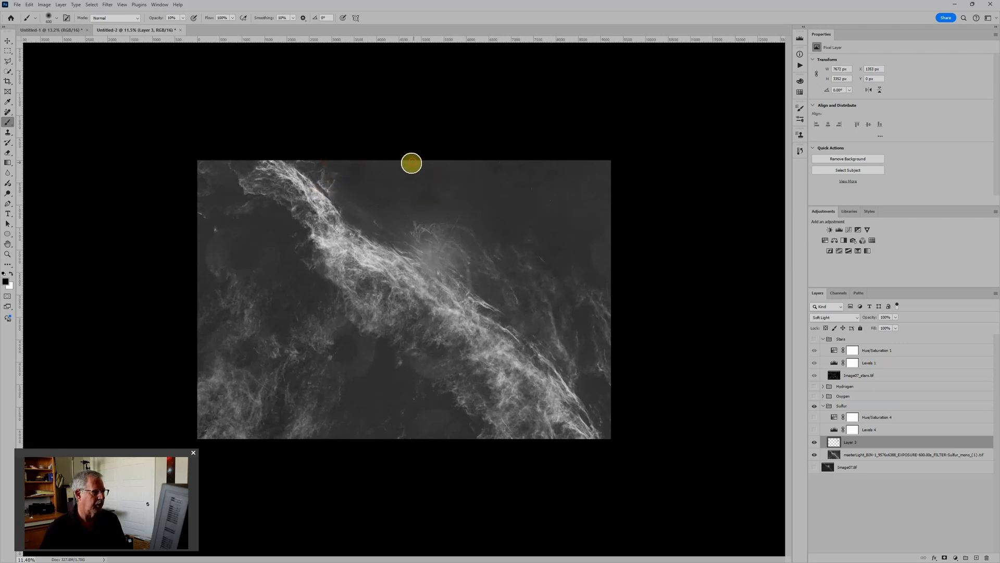
scroll(561, 172, up, 2)
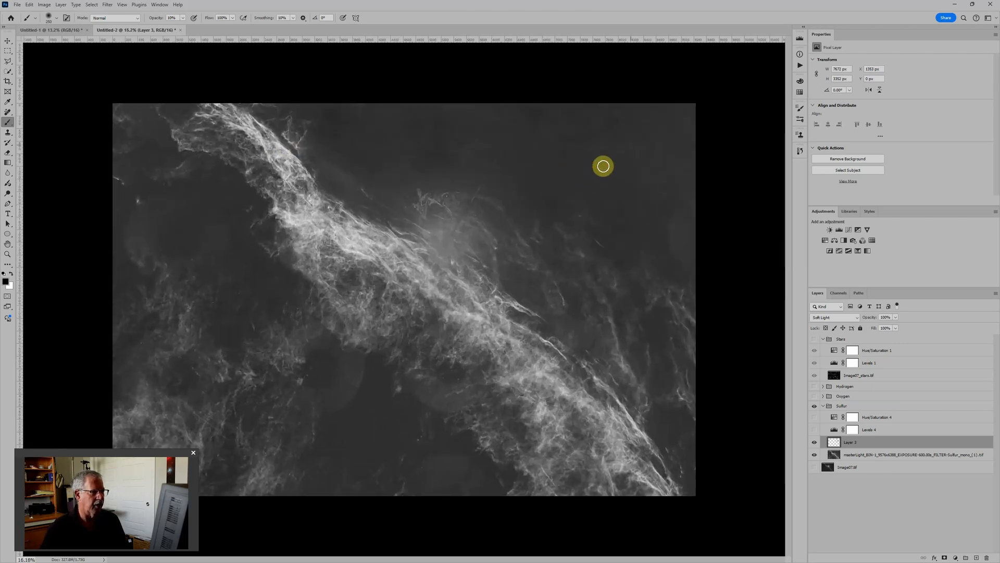
key(x)
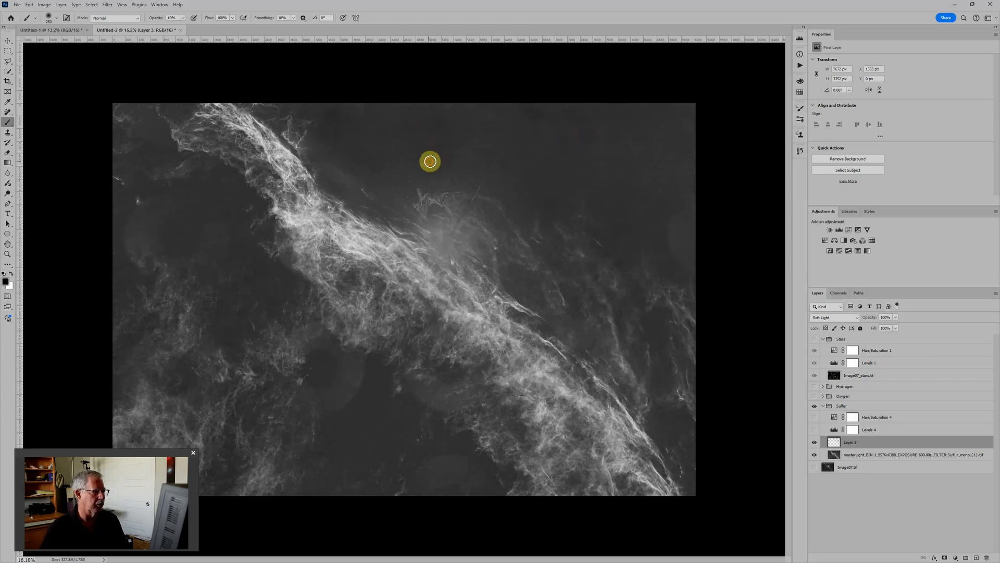
key(x)
mouse_move(419, 158)
mouse_down()
mouse_move(434, 168)
mouse_move(446, 155)
mouse_up()
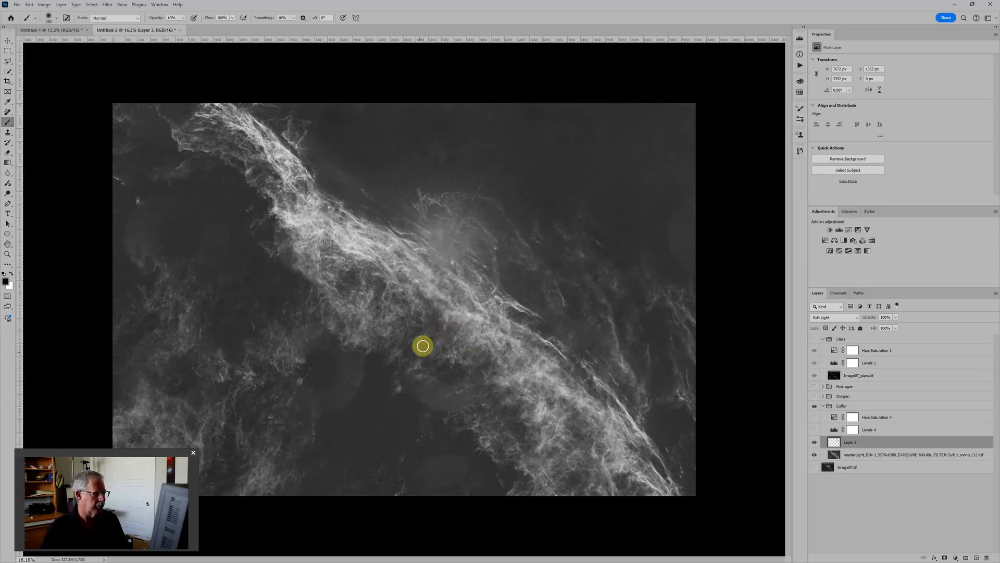
Paint black over the circular halo in the dark gap just below the middle of the nebula, reducing the brush size
mouse_move(439, 334)
mouse_down()
mouse_move(402, 358)
mouse_move(425, 341)
mouse_move(419, 397)
mouse_move(428, 372)
mouse_move(424, 400)
mouse_move(482, 395)
mouse_move(437, 406)
mouse_move(474, 368)
mouse_move(438, 390)
mouse_move(434, 406)
mouse_move(467, 398)
mouse_move(476, 375)
mouse_move(450, 400)
mouse_move(478, 382)
mouse_move(471, 398)
mouse_move(445, 412)
mouse_move(434, 379)
mouse_move(427, 397)
mouse_move(408, 382)
mouse_move(404, 364)
mouse_move(427, 331)
mouse_move(444, 383)
mouse_move(431, 407)
mouse_move(397, 377)
mouse_move(468, 407)
mouse_up()
key(bracketleft)
key(bracketleft)
key(bracketleft)
key(bracketleft)
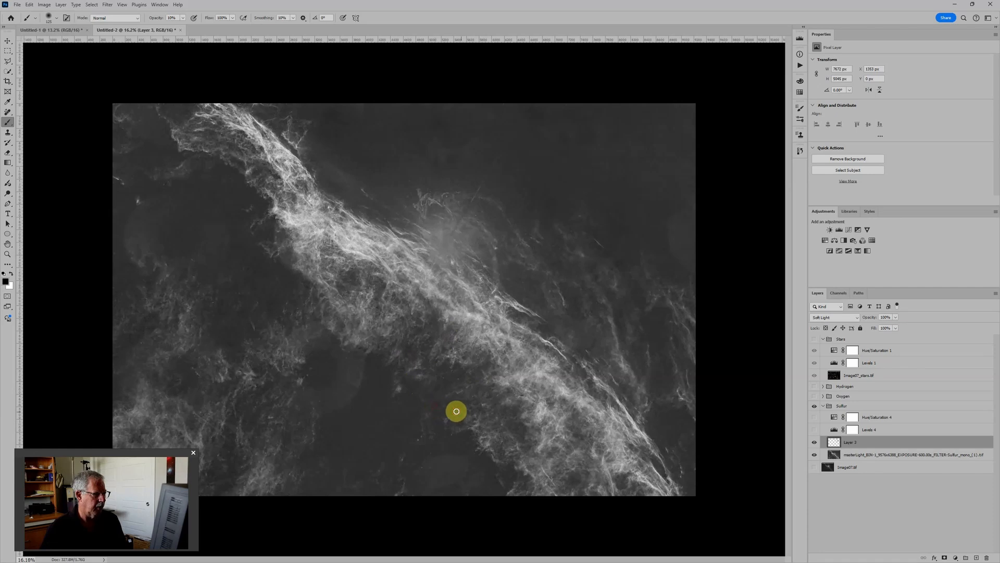
Enlarge the brush and darken the faint halo near the image's lower edge with black
key(bracketright)
key(bracketright)
key(bracketright)
key(bracketright)
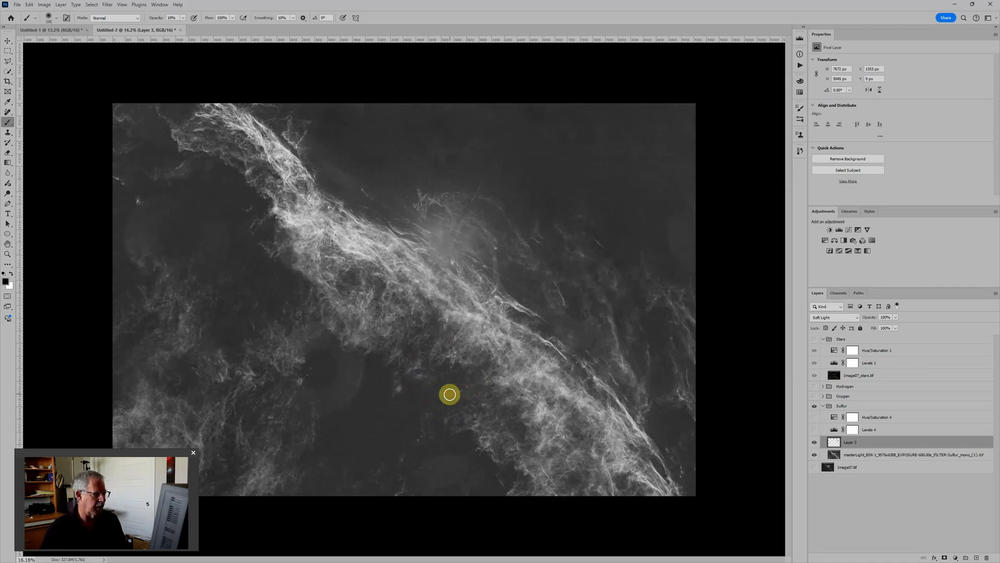
key(bracketright)
key(bracketright)
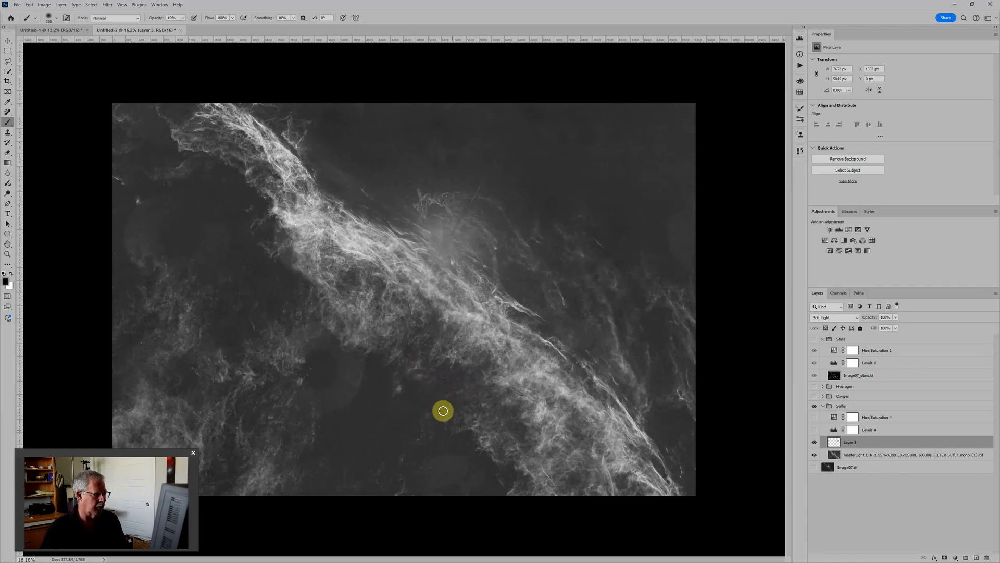
key(bracketright)
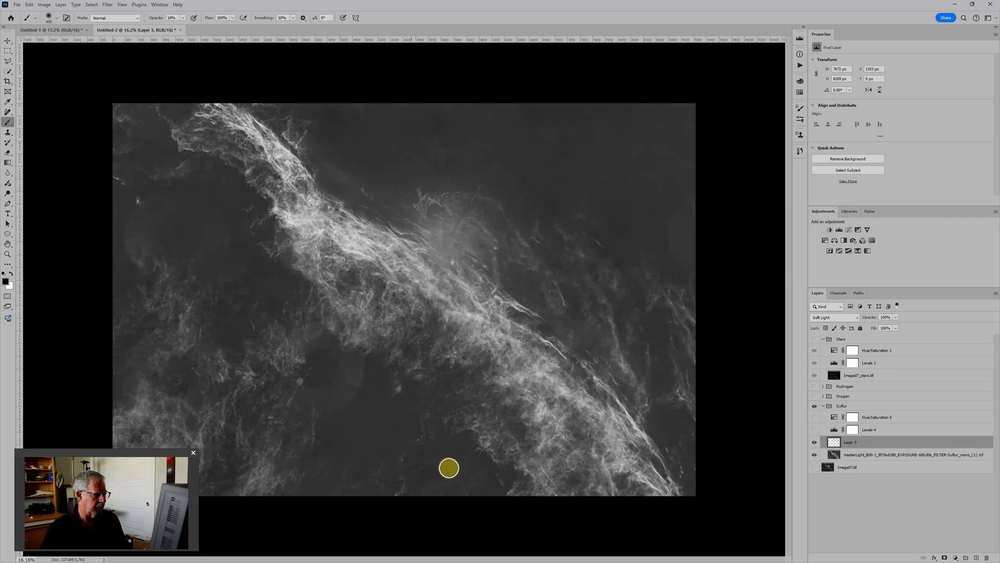
Shrink the brush and retouch the lower-edge halo area, switching the paint from black to white
key(bracketleft)
key(bracketleft)
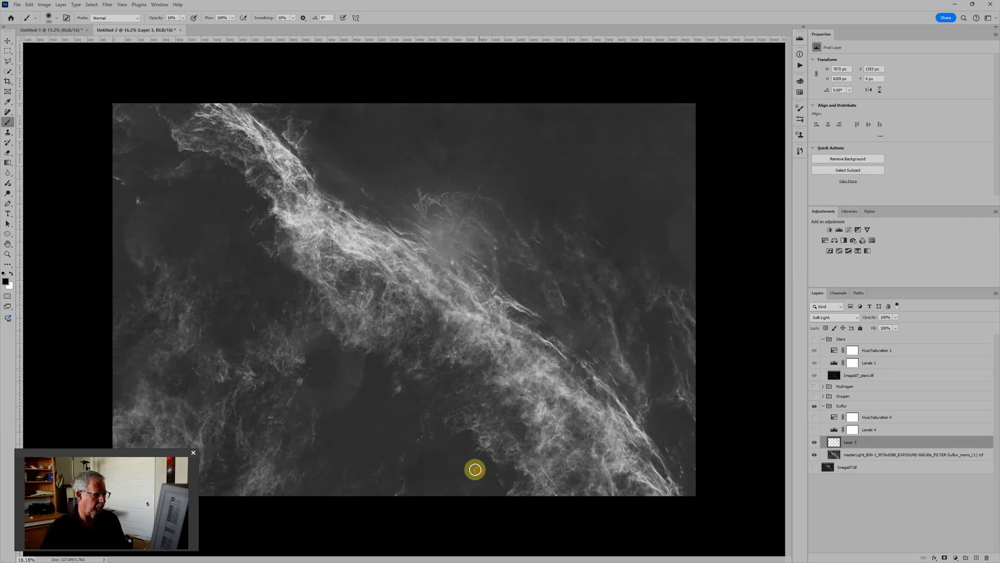
key(bracketleft)
key(bracketleft)
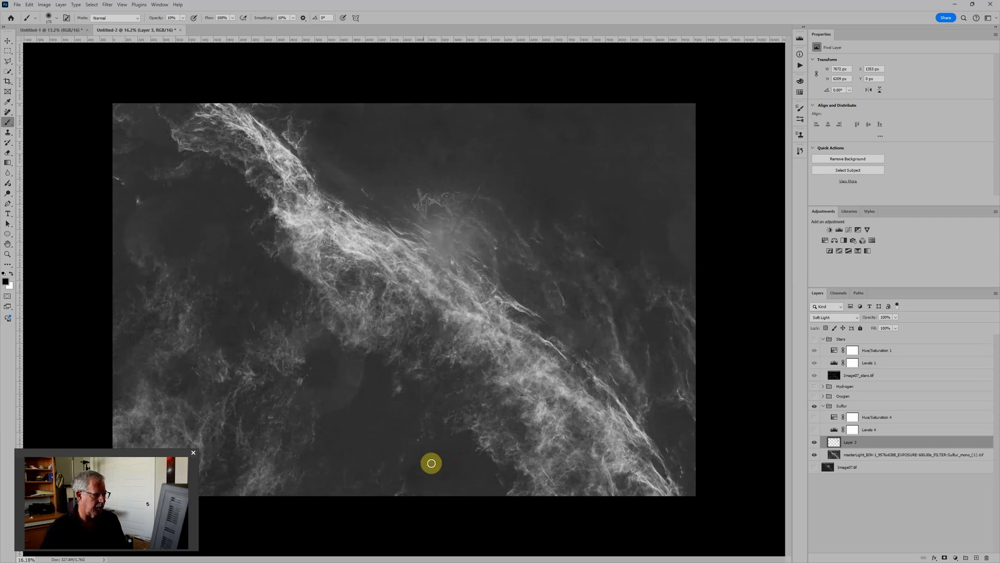
key(bracketleft)
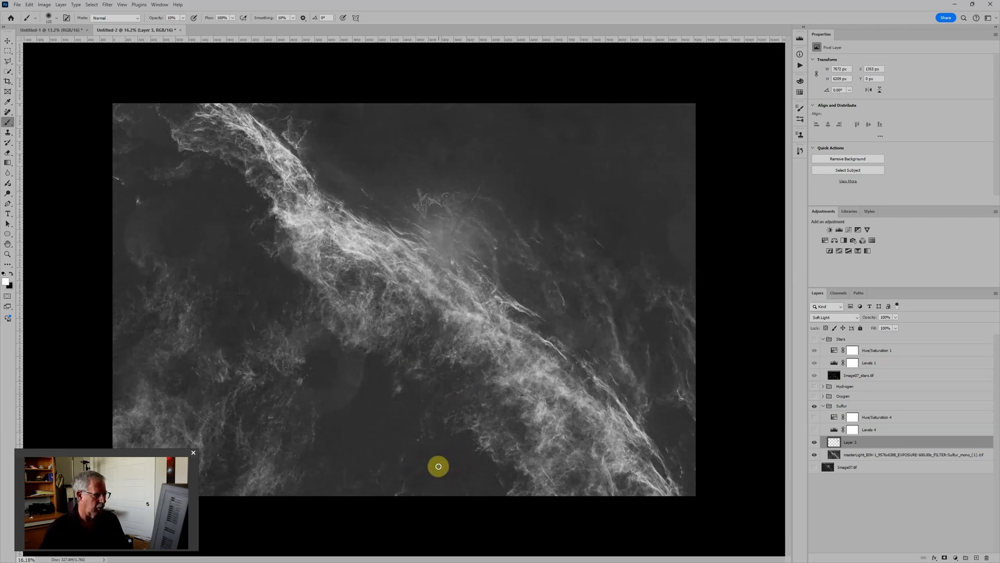
key(x)
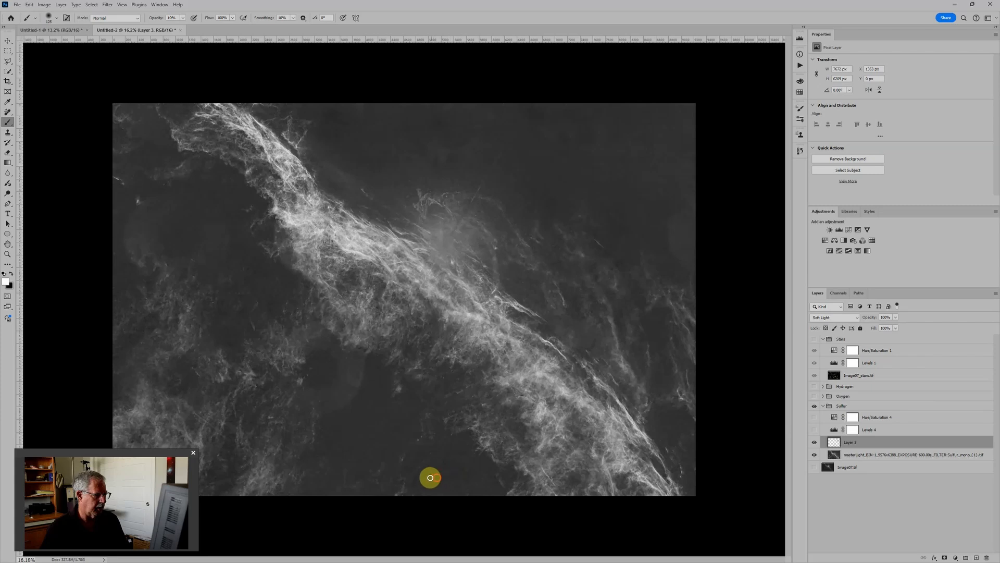
Enlarge the brush, return to black and blend the dark area along the image's lower edge on Layer 3
scroll(446, 476, down, 2)
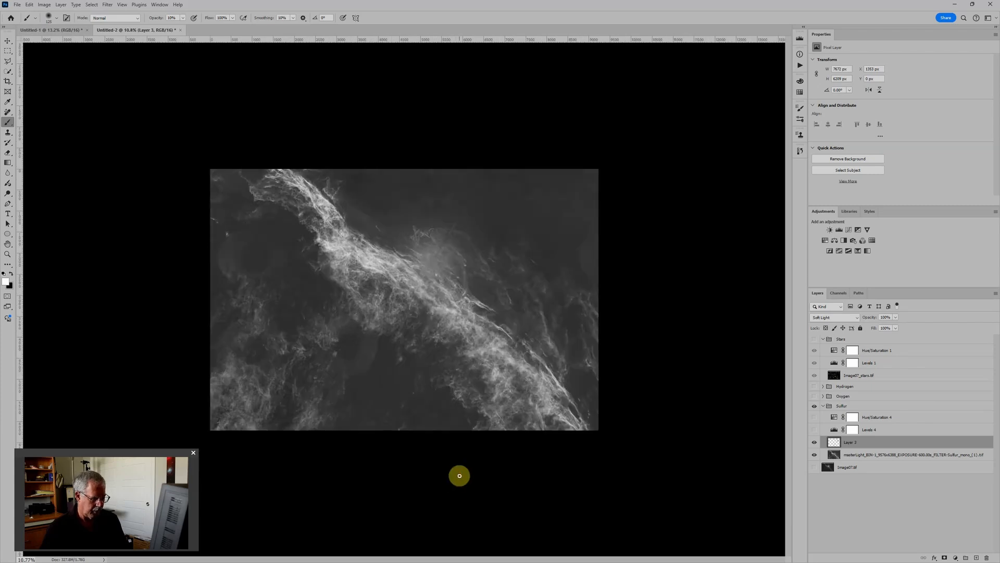
key(bracketright)
key(bracketright)
key(x)
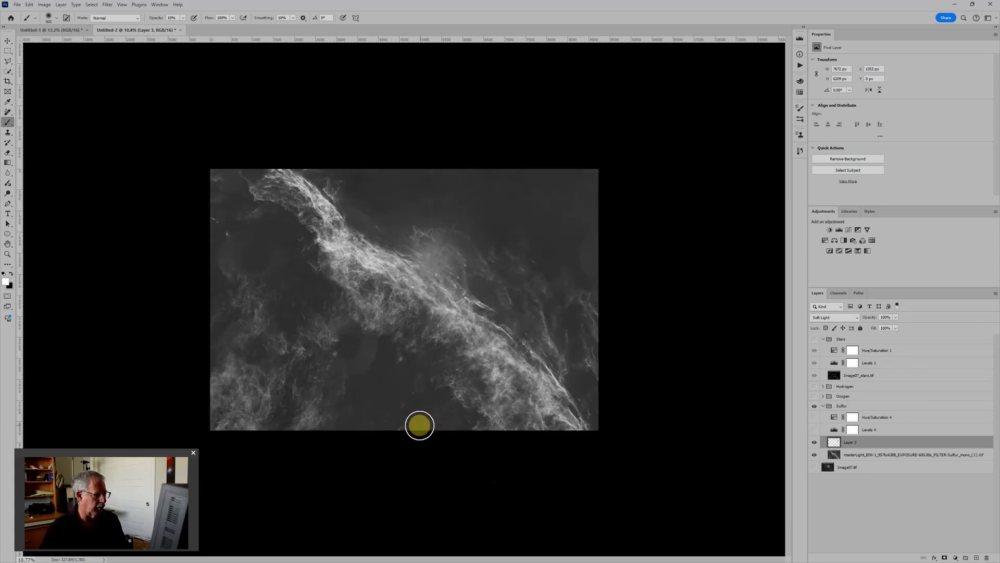
key(bracketright)
mouse_move(449, 406)
mouse_down()
mouse_move(437, 434)
mouse_move(421, 409)
mouse_move(415, 442)
mouse_up()
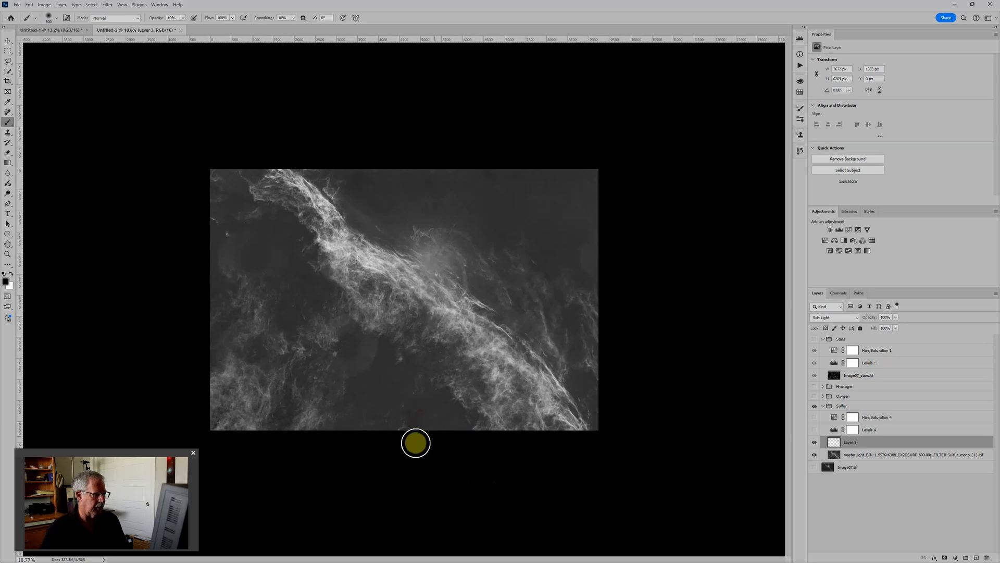
click(450, 426)
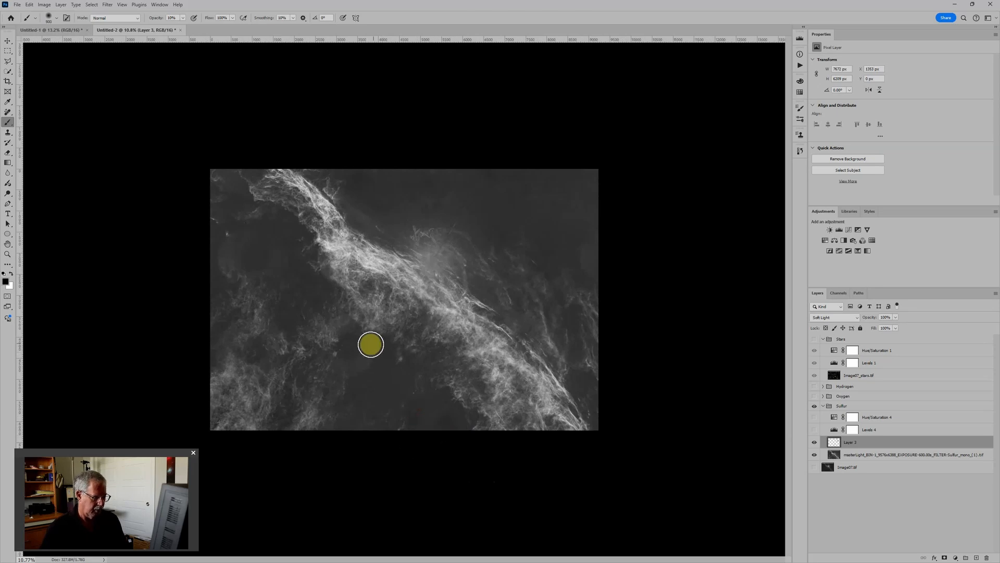
Paint black over the circular halo in the dark area below the nebula's left half, reducing the brush size between strokes
mouse_move(372, 337)
mouse_down()
mouse_move(361, 360)
mouse_move(335, 374)
mouse_move(348, 371)
mouse_move(370, 334)
mouse_move(353, 317)
mouse_move(316, 343)
mouse_move(355, 314)
mouse_move(313, 341)
mouse_up()
key(bracketleft)
key(bracketleft)
key(bracketleft)
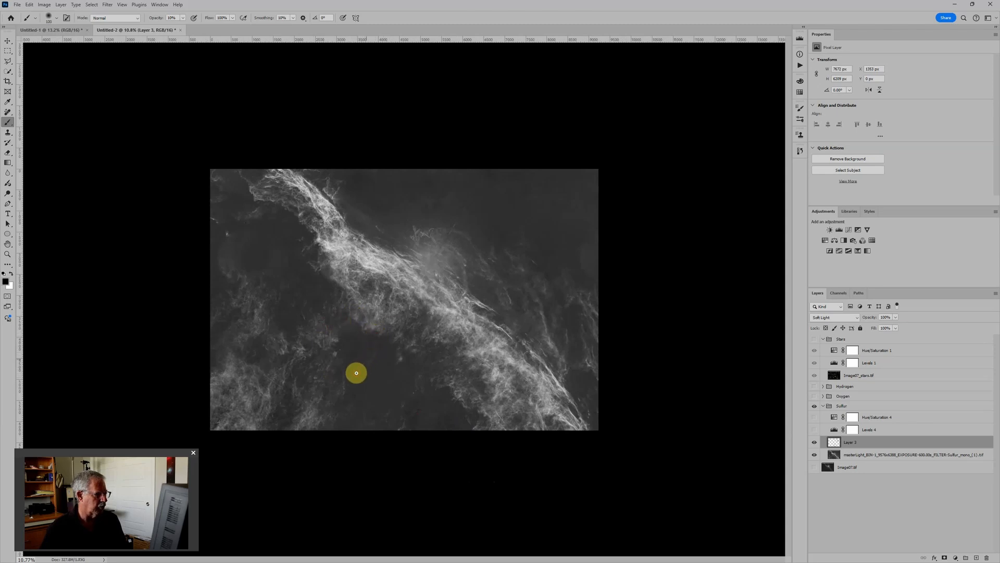
mouse_move(371, 360)
mouse_down()
mouse_move(373, 351)
mouse_move(368, 369)
mouse_up()
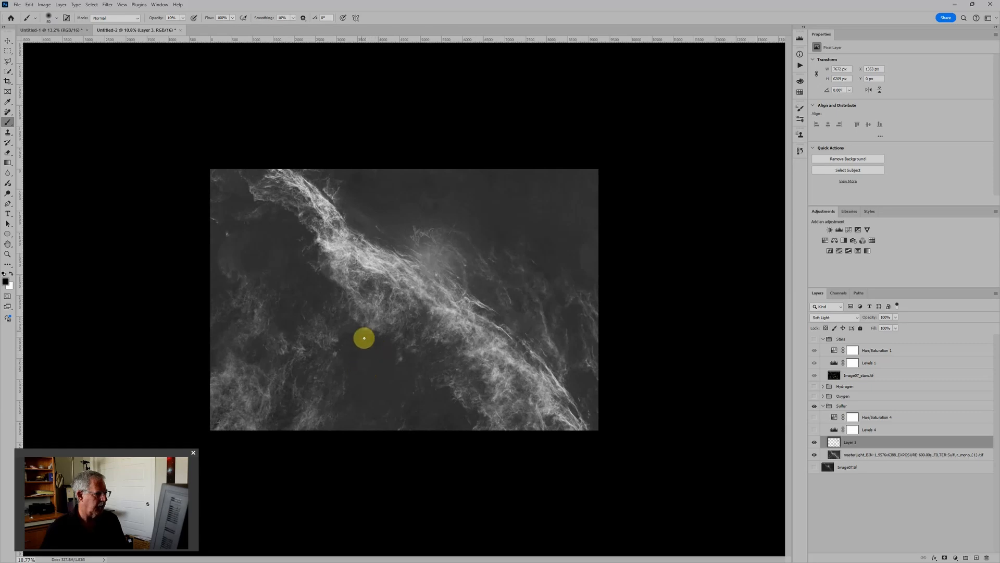
mouse_move(352, 326)
mouse_down()
mouse_move(330, 334)
mouse_move(356, 323)
mouse_move(375, 341)
mouse_move(354, 332)
mouse_move(370, 362)
mouse_move(353, 364)
mouse_move(339, 352)
mouse_move(359, 326)
mouse_move(349, 323)
mouse_move(363, 336)
mouse_move(363, 358)
mouse_move(346, 389)
mouse_move(375, 345)
mouse_up()
Enlarge the brush and paint black over the circular halo near the image's left edge, then shrink the brush slightly
key(])
key(])
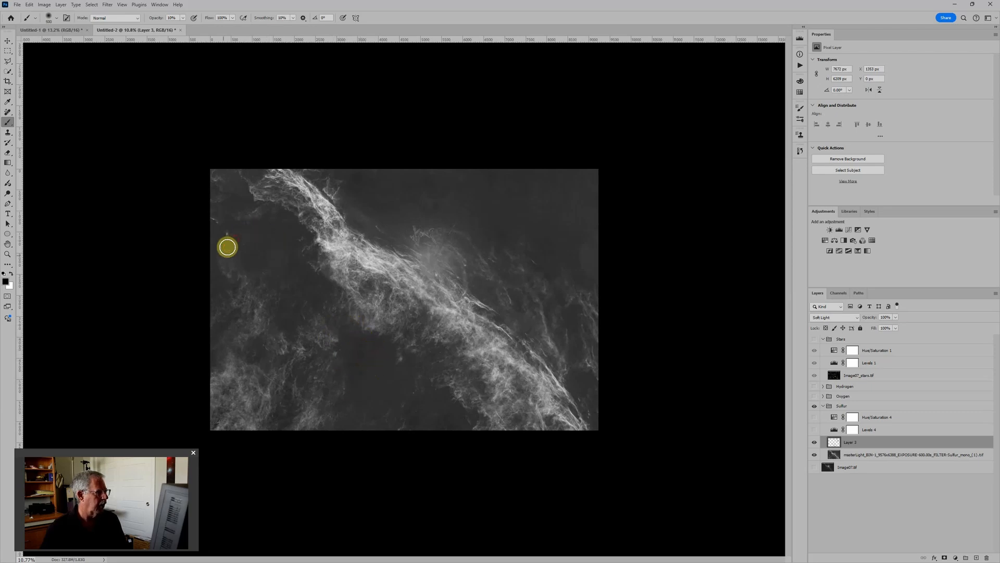
mouse_move(227, 246)
mouse_down()
mouse_move(230, 276)
mouse_move(223, 248)
mouse_up()
mouse_move(236, 282)
mouse_down()
mouse_move(269, 240)
mouse_move(278, 251)
mouse_move(264, 278)
mouse_up()
mouse_move(272, 243)
mouse_down()
mouse_move(269, 264)
mouse_move(252, 233)
mouse_up()
mouse_move(237, 230)
mouse_down()
mouse_move(219, 261)
mouse_move(253, 235)
mouse_move(276, 239)
mouse_up()
key(bracketleft)
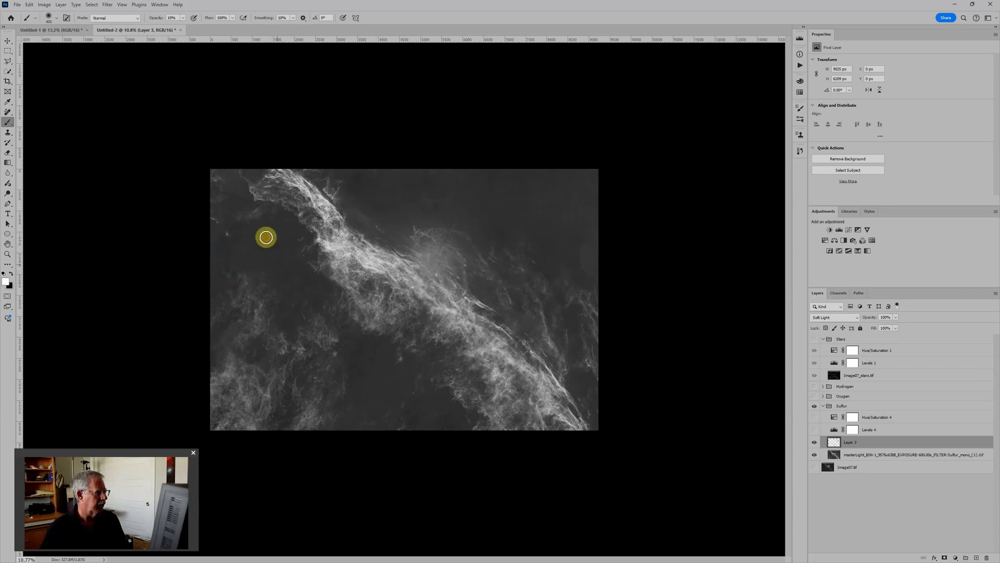
Switch back to black paint and darken the sky between the nebula and the image's right edge on Layer 3
key(x)
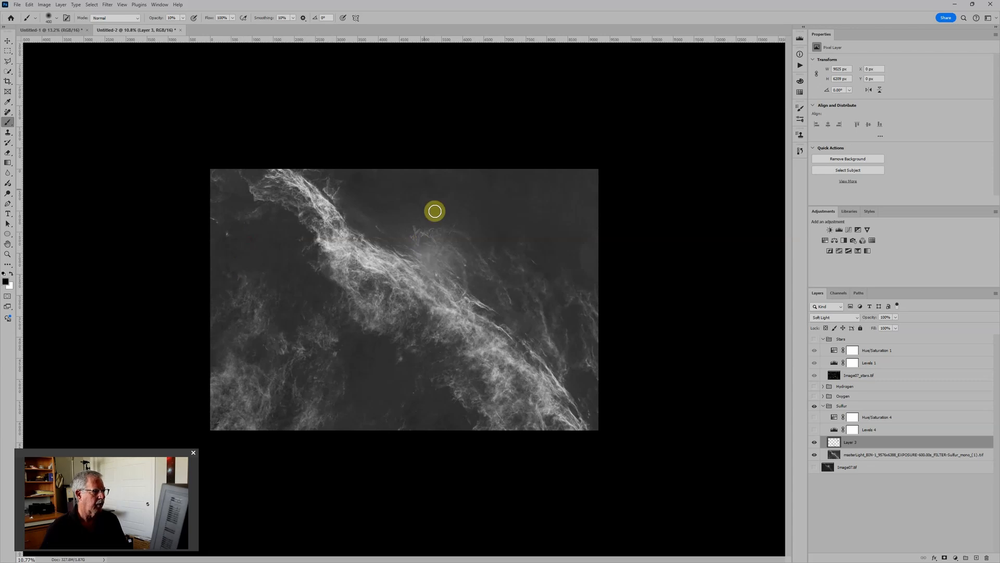
key(ctrl+minus)
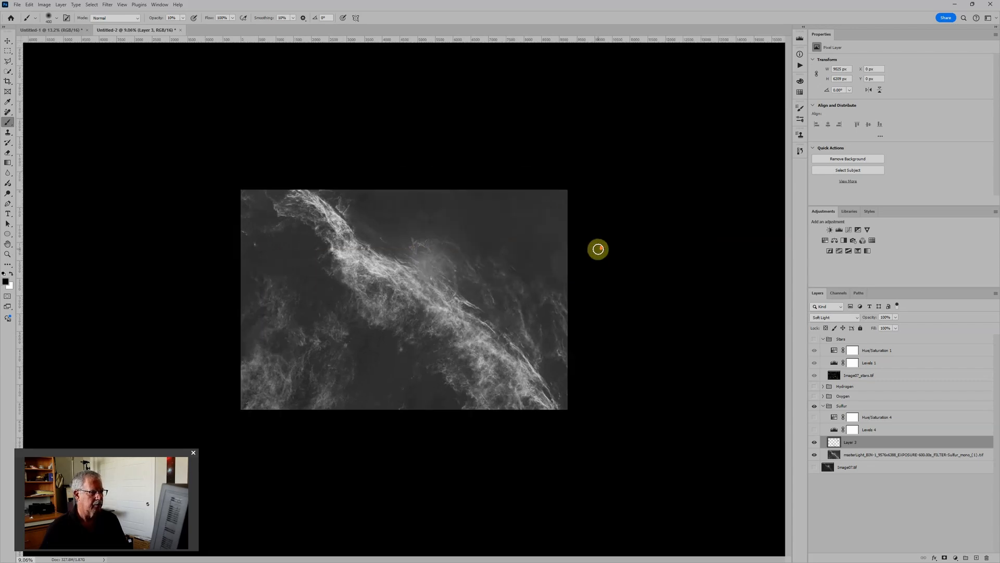
key(ctrl+plus)
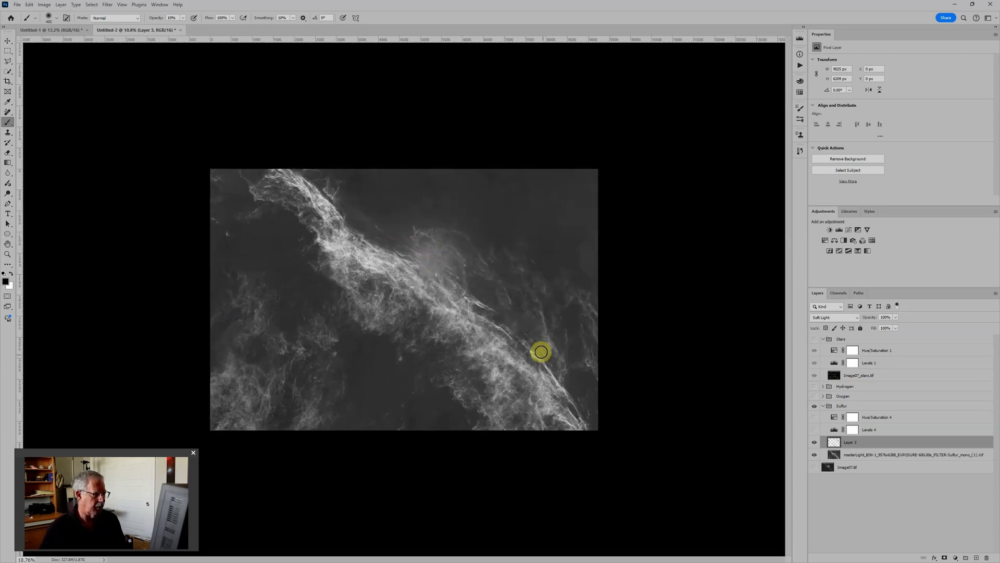
click(506, 306)
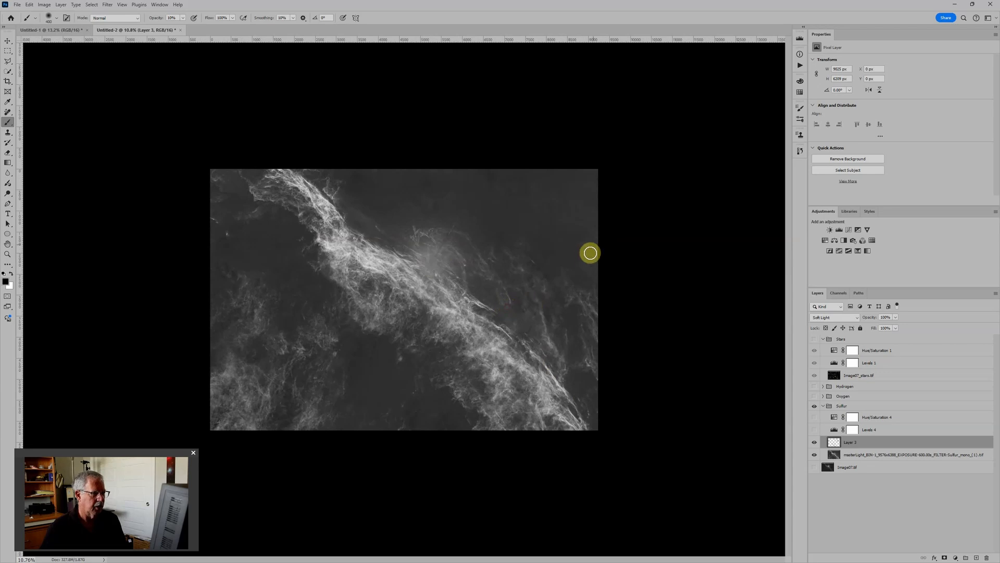
Shrink the brush and even out the sky above the nebula on Layer 3, alternating between white and black paint
key(bracketleft)
key(bracketleft)
key(bracketleft)
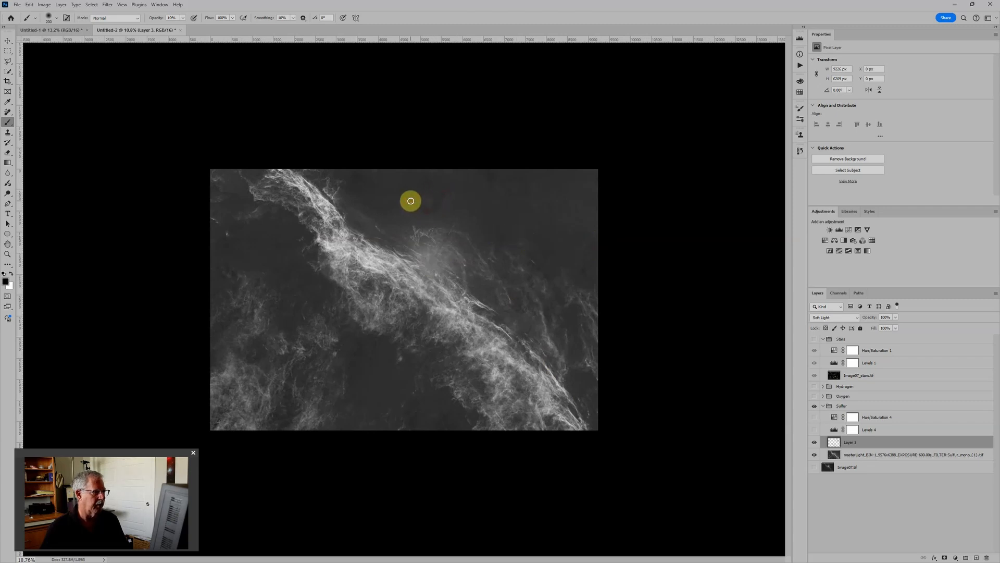
key(x)
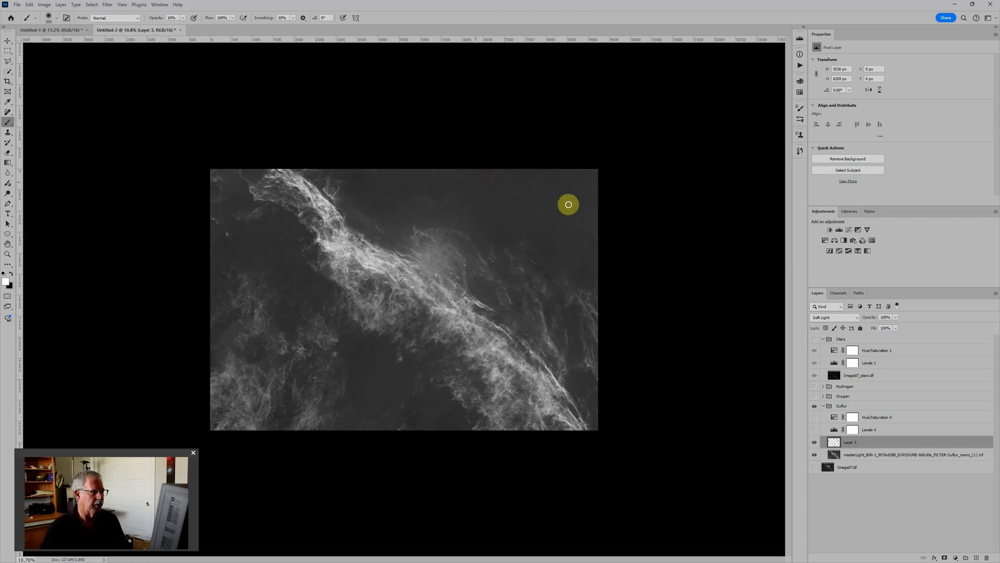
key(x)
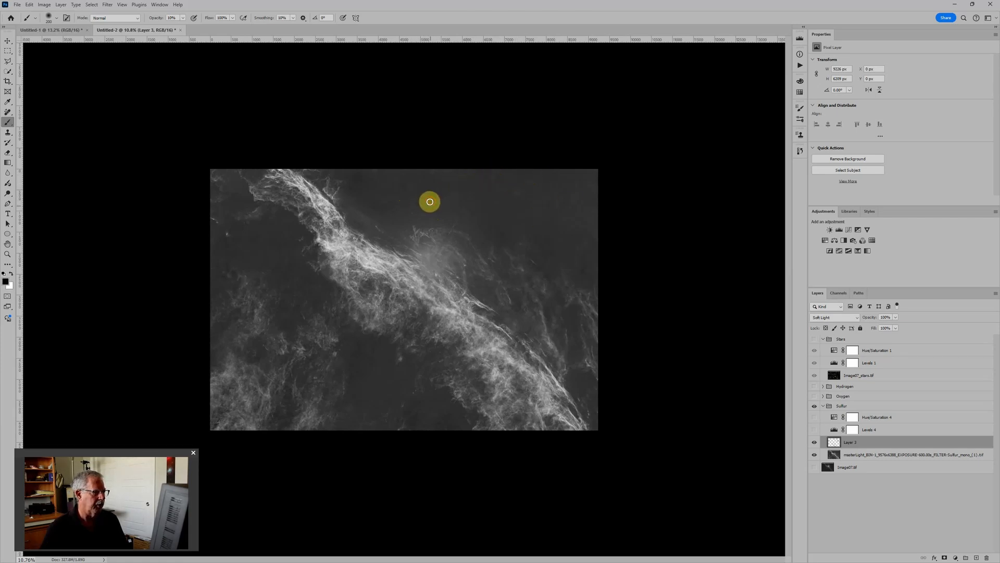
Try a greatly enlarged Eraser on Layer 3's dark paint in the sky along the image's upper edge
click(8, 154)
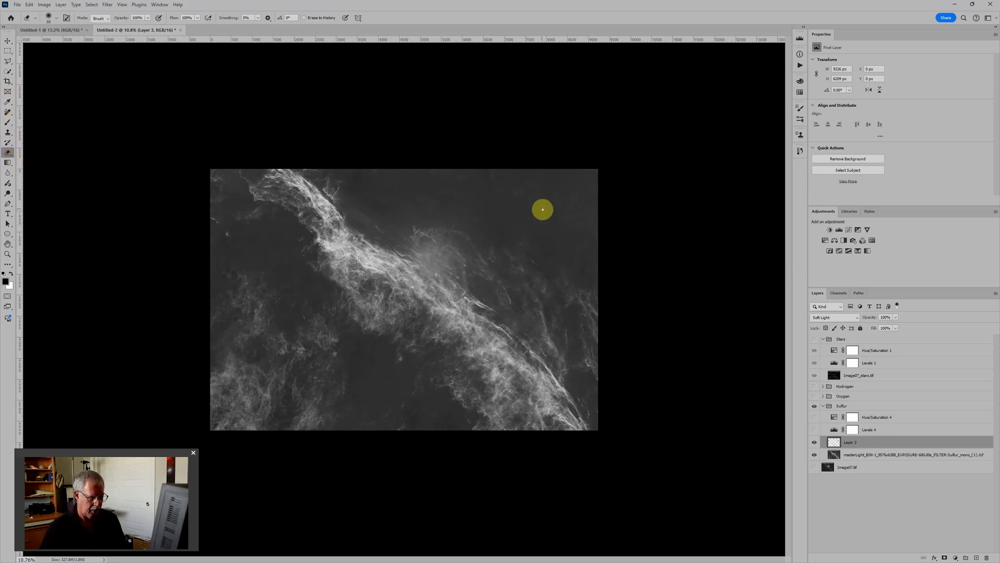
key(bracketright)
key(bracketright)
key(bracketright)
key(bracketright)
key(bracketright)
key(bracketright)
key(bracketright)
key(bracketright)
key(bracketright)
key(bracketright)
key(bracketright)
key(bracketright)
key(bracketright)
key(bracketright)
key(bracketright)
key(bracketright)
key(bracketright)
key(bracketright)
key(bracketright)
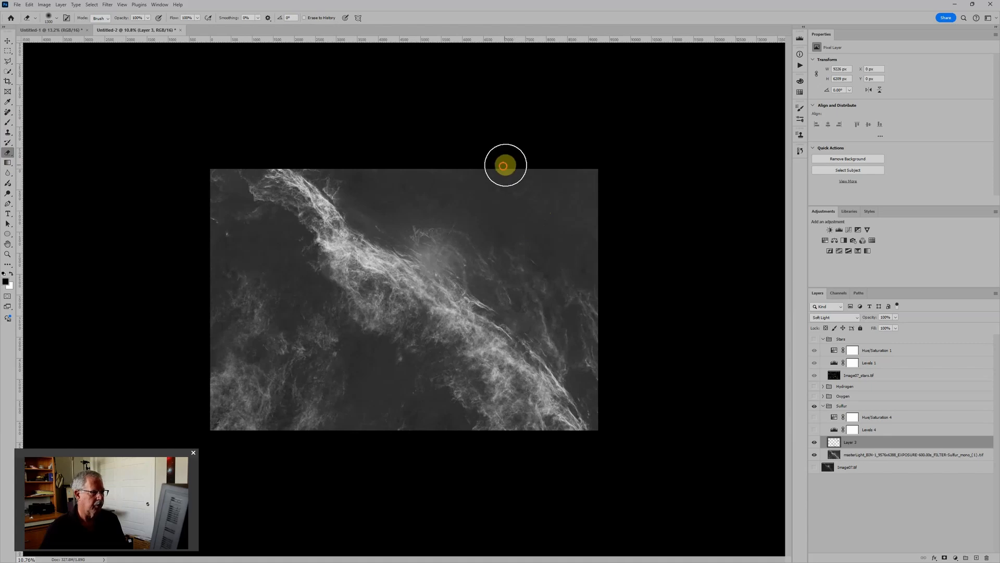
mouse_move(520, 181)
mouse_down()
mouse_move(547, 166)
mouse_move(524, 197)
mouse_move(498, 175)
mouse_move(516, 166)
mouse_move(532, 211)
mouse_move(559, 158)
mouse_up()
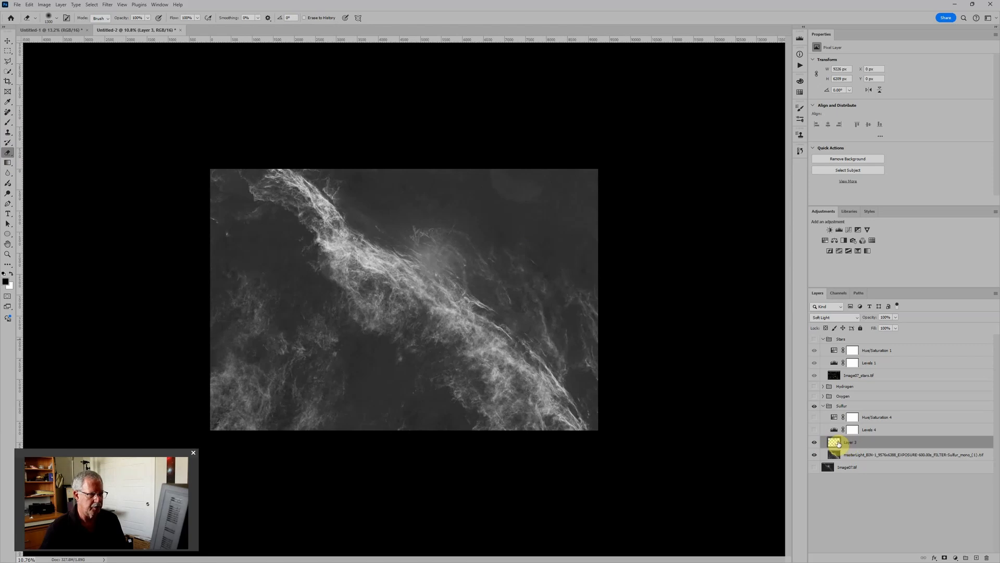
key(ctrl+plus)
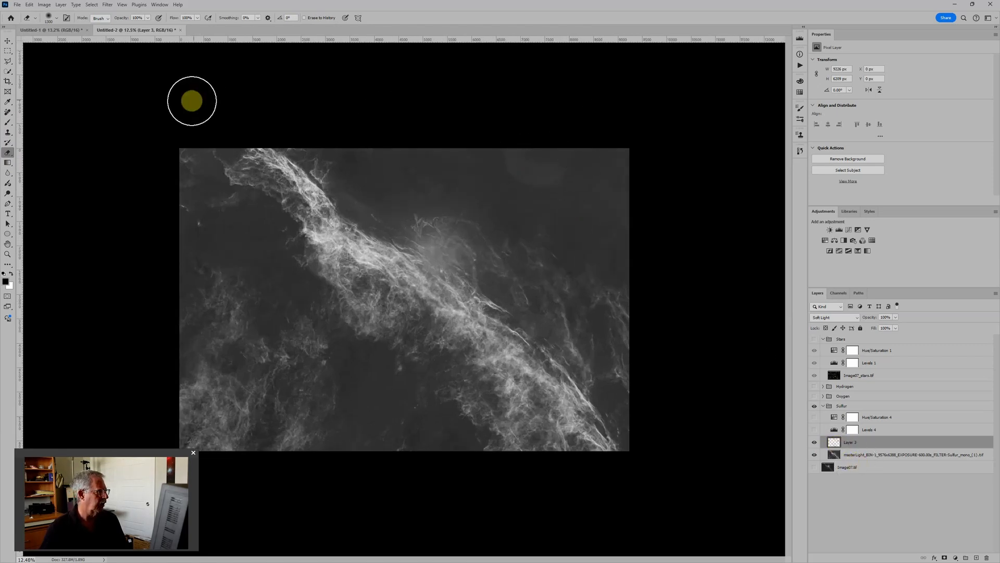
Return to the Brush tool and blend the sky along the image's upper edge on Layer 3, varying the brush size
key(b)
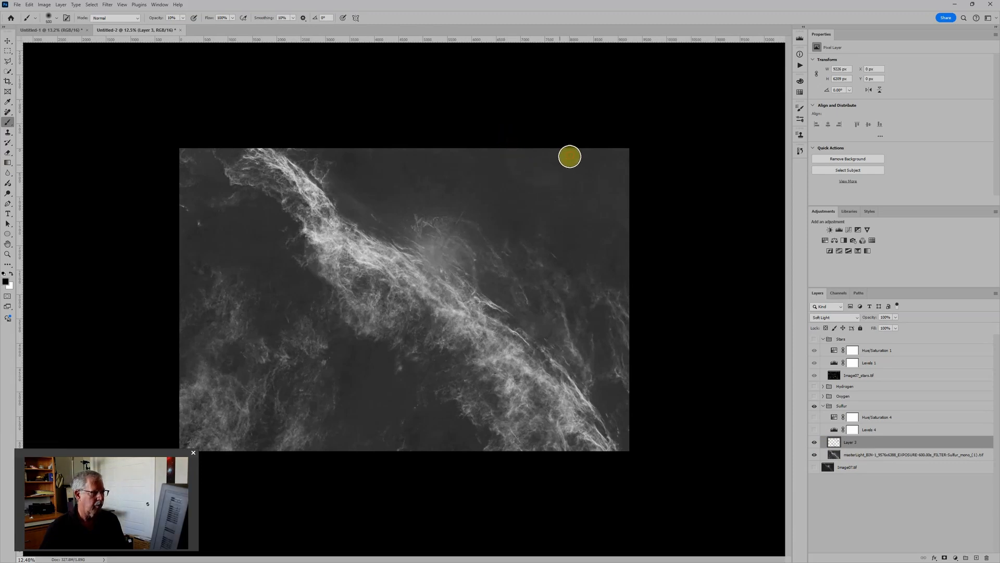
key(bracketleft)
key(bracketleft)
key(bracketleft)
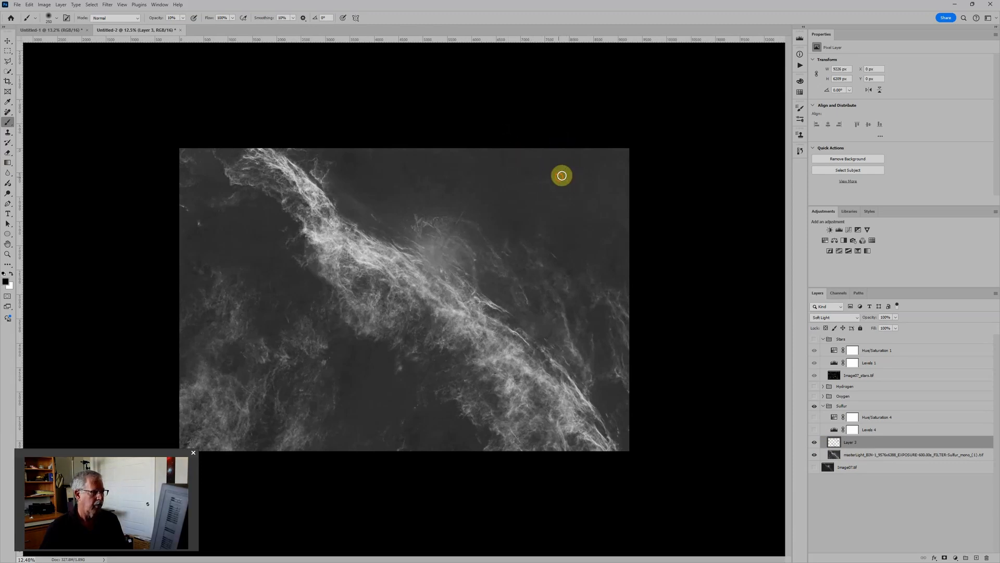
key(bracketright)
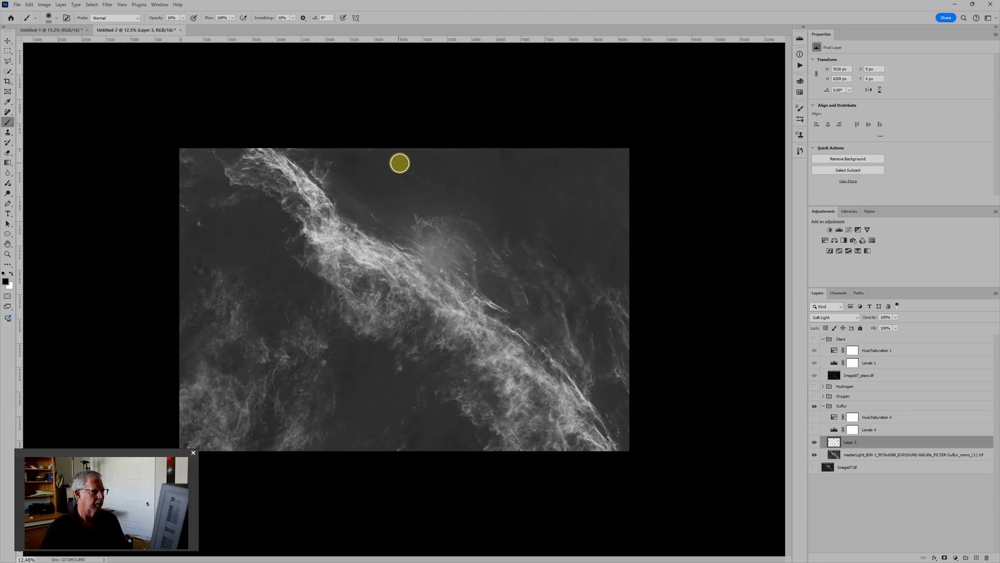
key(bracketright)
key(bracketright)
key(bracketright)
key(bracketright)
key(bracketright)
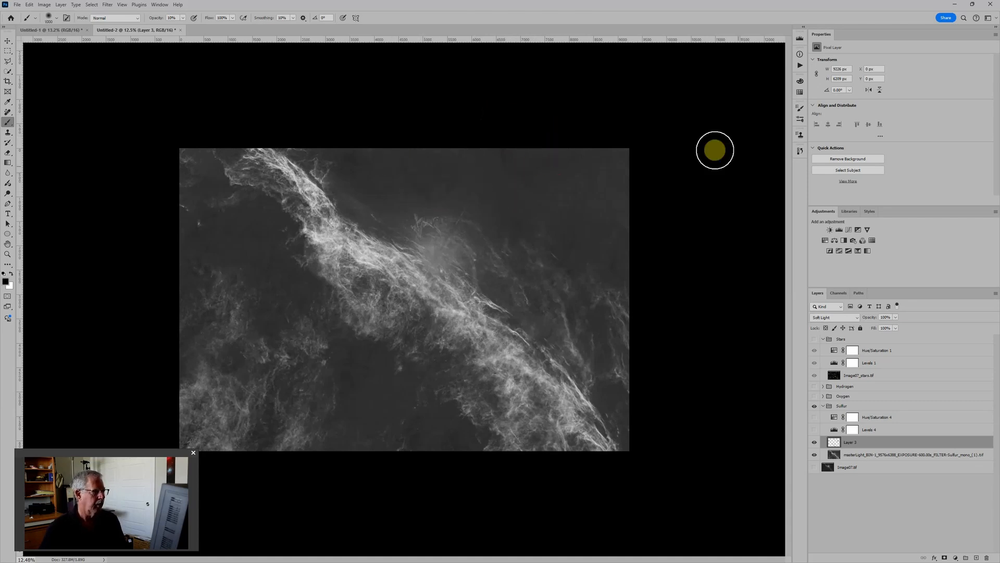
Turn Levels 4 and Hue/Saturation 4 back on, and hide the Sulfur group
scroll(657, 324, down, 3)
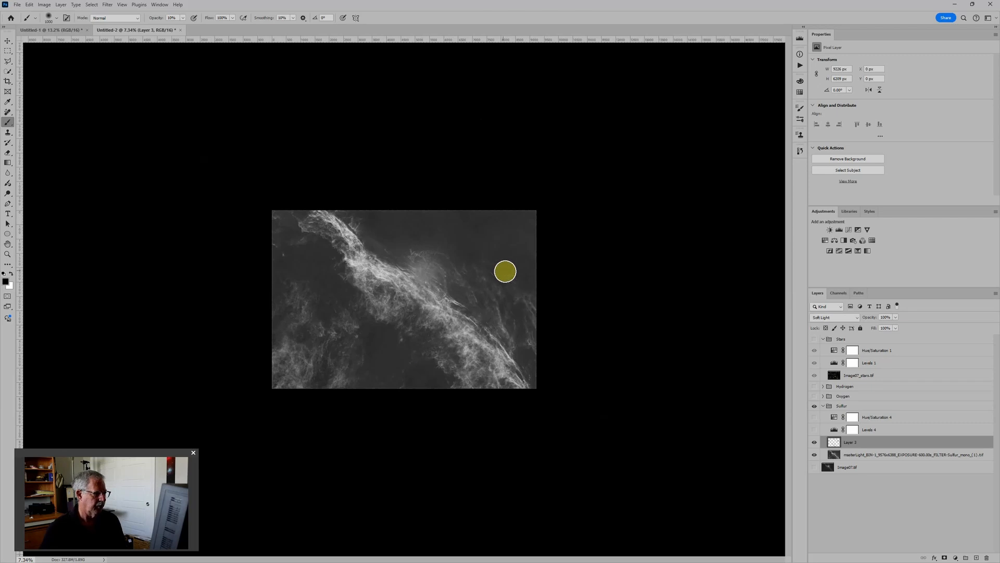
scroll(504, 270, up, 2)
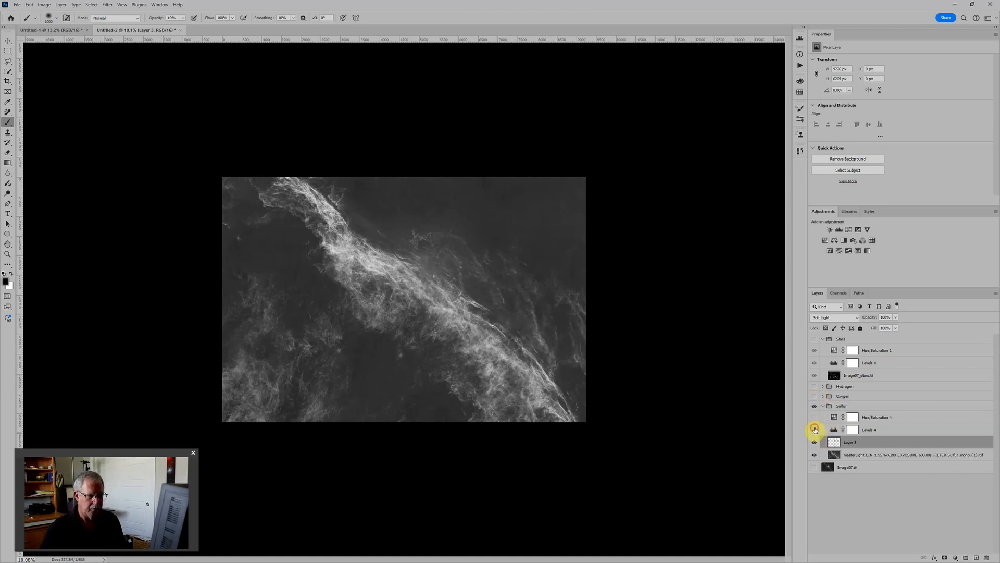
click(815, 418)
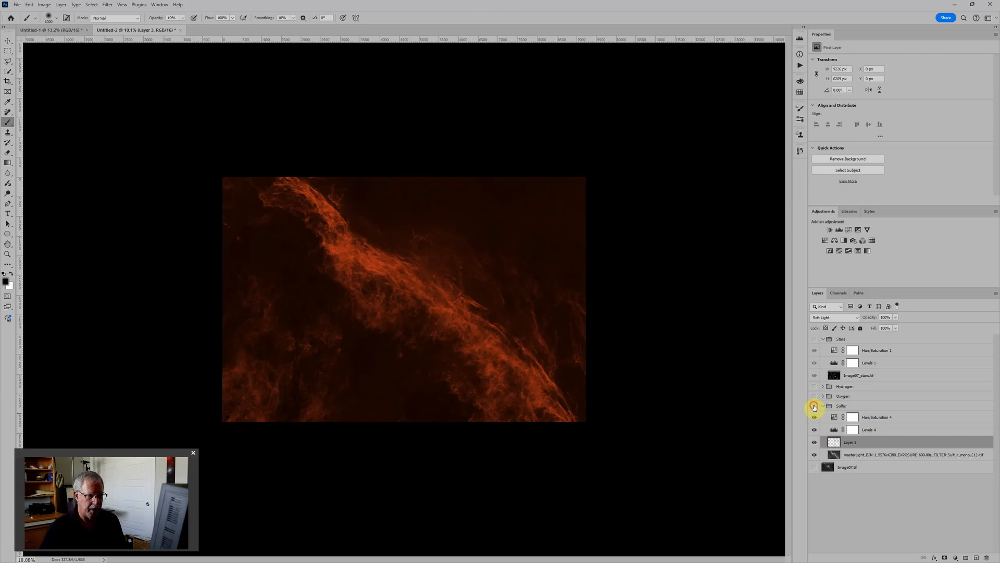
click(814, 406)
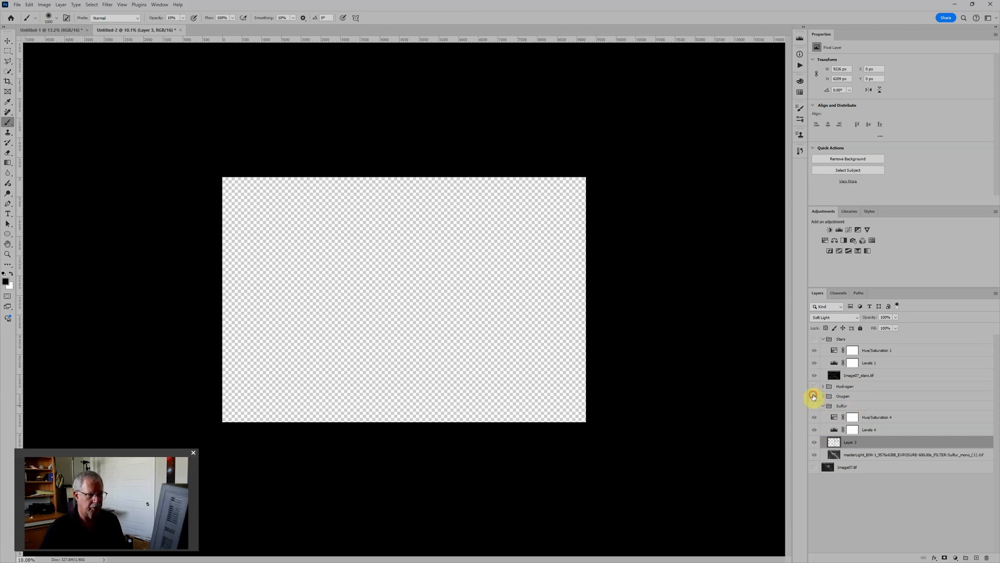
Show and expand the Oxygen group, select its Layer 2 and hide the Levels 3 adjustment
click(814, 396)
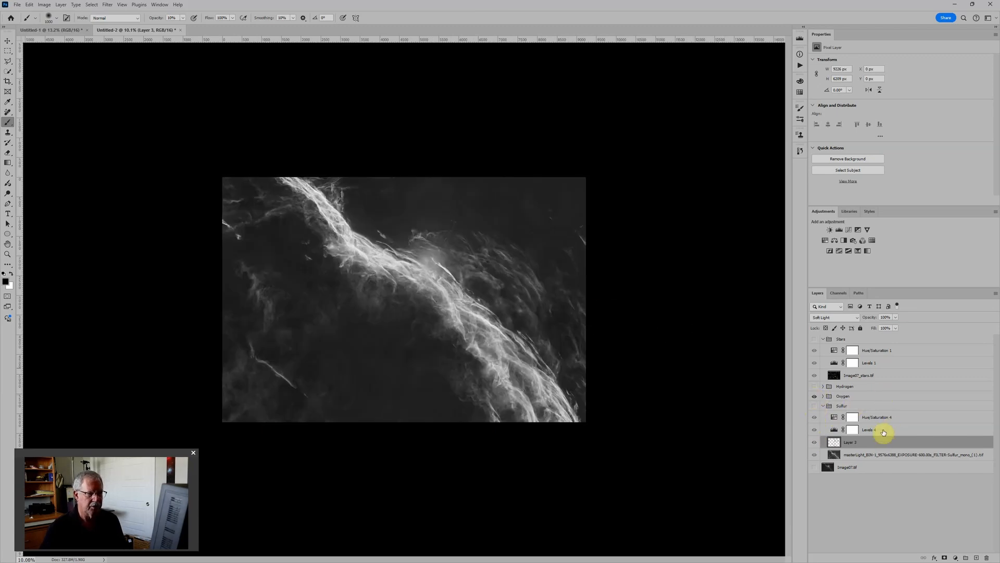
click(823, 396)
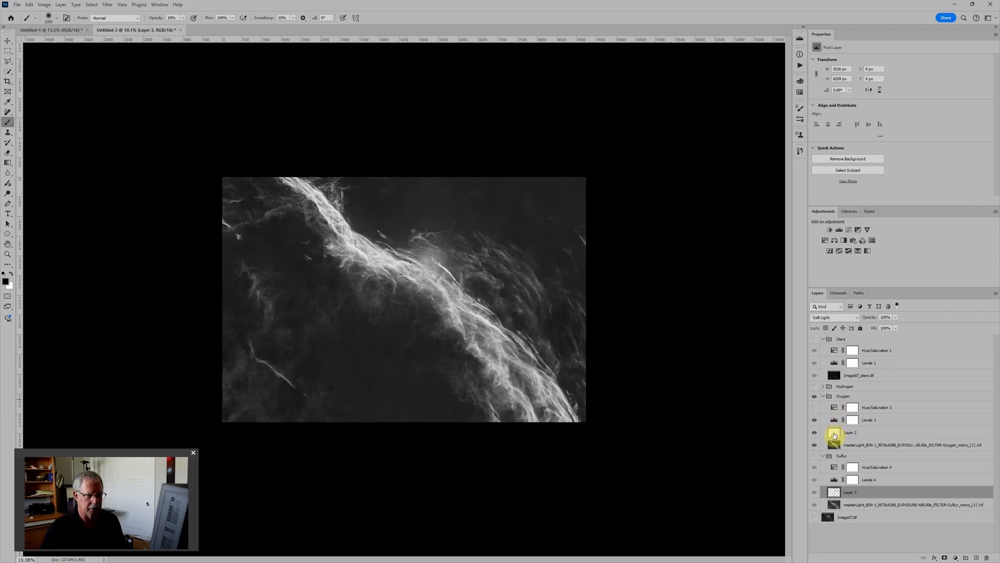
click(834, 434)
click(814, 419)
key(ctrl+plus)
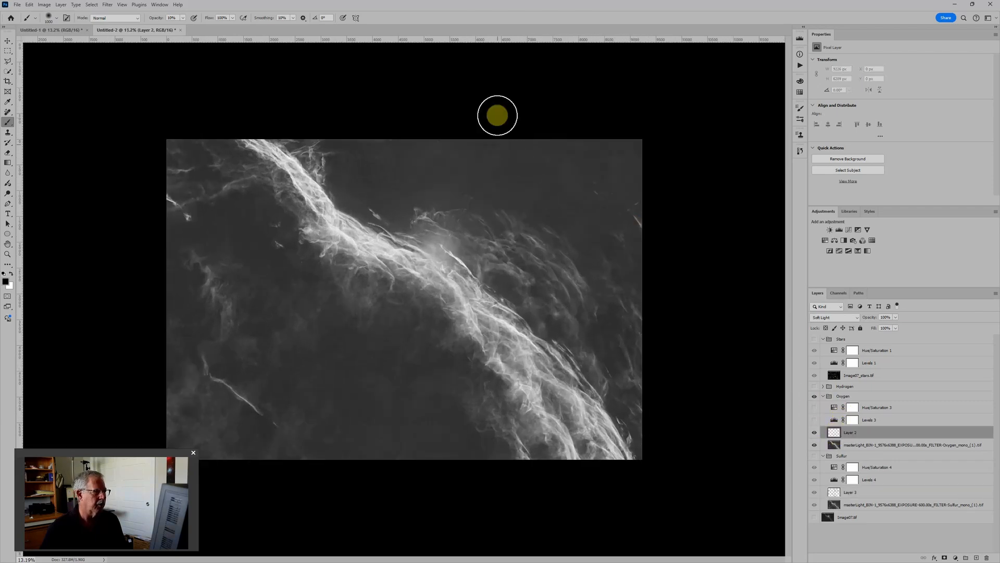
Paint black on Layer 2 over the sky above the nebula, the dark area along the lower edge and the right edge
drag(446, 131, 406, 159)
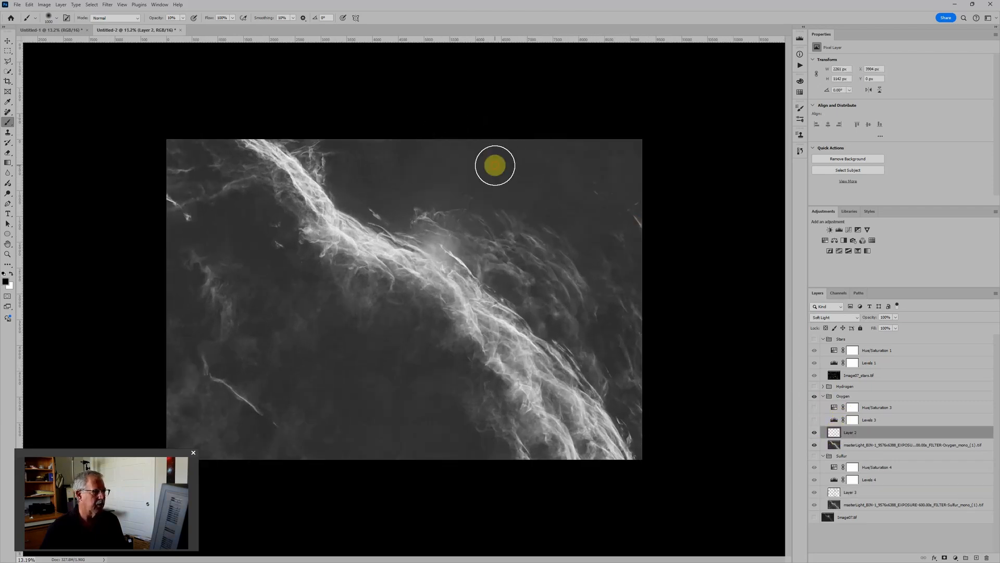
mouse_move(495, 165)
mouse_down()
mouse_move(570, 165)
mouse_move(614, 183)
mouse_move(583, 208)
mouse_up()
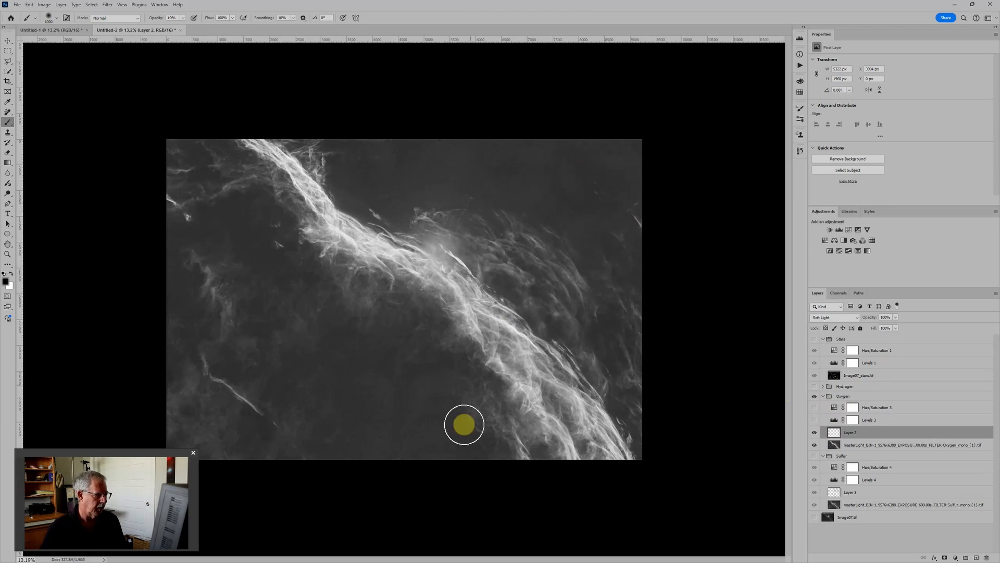
mouse_move(464, 424)
mouse_down()
mouse_move(407, 406)
mouse_move(449, 421)
mouse_move(467, 397)
mouse_move(416, 386)
mouse_move(361, 397)
mouse_move(379, 386)
mouse_move(381, 351)
mouse_move(313, 363)
mouse_move(301, 355)
mouse_move(429, 243)
mouse_move(427, 256)
mouse_move(438, 257)
mouse_move(446, 240)
mouse_move(434, 247)
mouse_move(442, 259)
mouse_move(442, 249)
mouse_move(395, 246)
mouse_move(442, 248)
mouse_move(459, 274)
mouse_move(596, 336)
mouse_move(572, 154)
mouse_move(517, 161)
mouse_move(379, 149)
mouse_move(307, 295)
mouse_move(270, 241)
mouse_move(323, 341)
mouse_move(473, 393)
mouse_move(491, 450)
mouse_move(360, 441)
mouse_up()
mouse_move(689, 444)
mouse_down()
mouse_move(751, 418)
mouse_move(744, 427)
mouse_move(660, 227)
mouse_move(576, 164)
mouse_move(576, 205)
mouse_move(616, 155)
mouse_move(508, 166)
mouse_move(457, 139)
mouse_move(426, 190)
mouse_move(423, 150)
mouse_move(495, 146)
mouse_move(446, 147)
mouse_move(419, 185)
mouse_move(435, 144)
mouse_move(453, 143)
mouse_move(445, 208)
mouse_move(566, 181)
mouse_move(483, 138)
mouse_move(448, 150)
mouse_move(554, 146)
mouse_move(475, 139)
mouse_move(509, 164)
mouse_move(426, 200)
mouse_move(387, 147)
mouse_move(578, 147)
mouse_move(560, 198)
mouse_move(559, 141)
mouse_move(521, 157)
mouse_move(591, 148)
mouse_move(644, 215)
mouse_up()
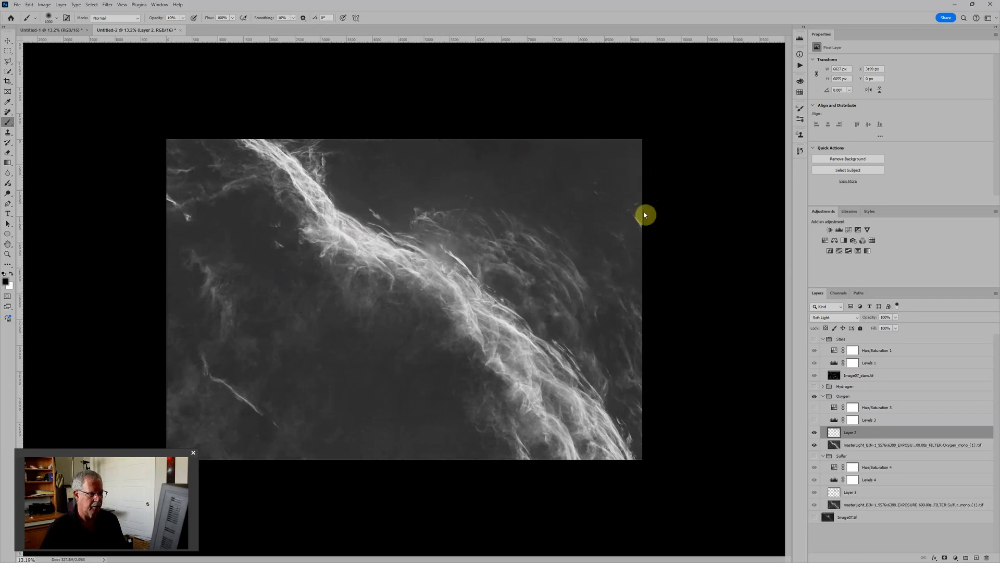
Turn Levels 3 and Hue/Saturation 3 back on, and collapse and hide the Oxygen group
drag(816, 421, 816, 407)
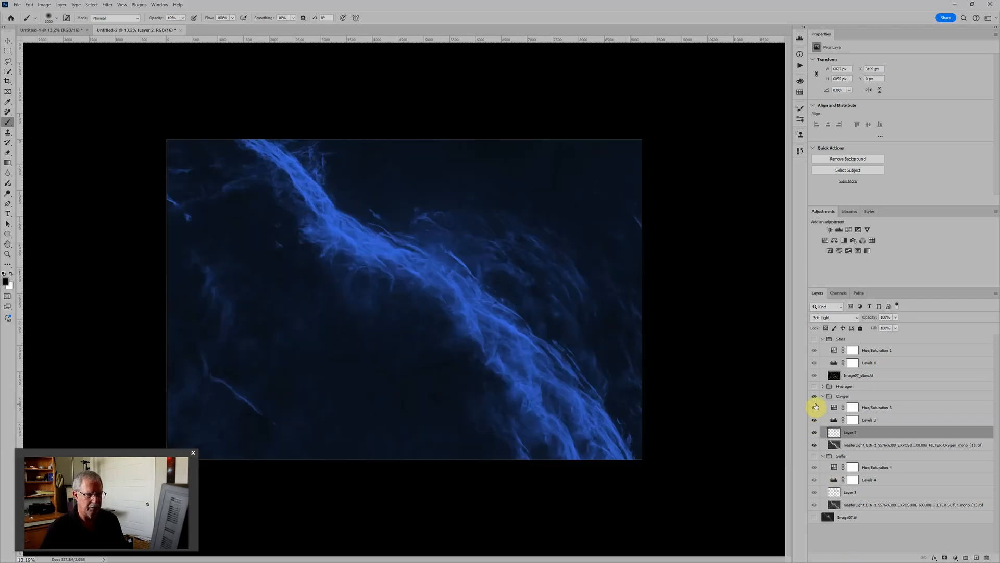
click(823, 397)
click(816, 397)
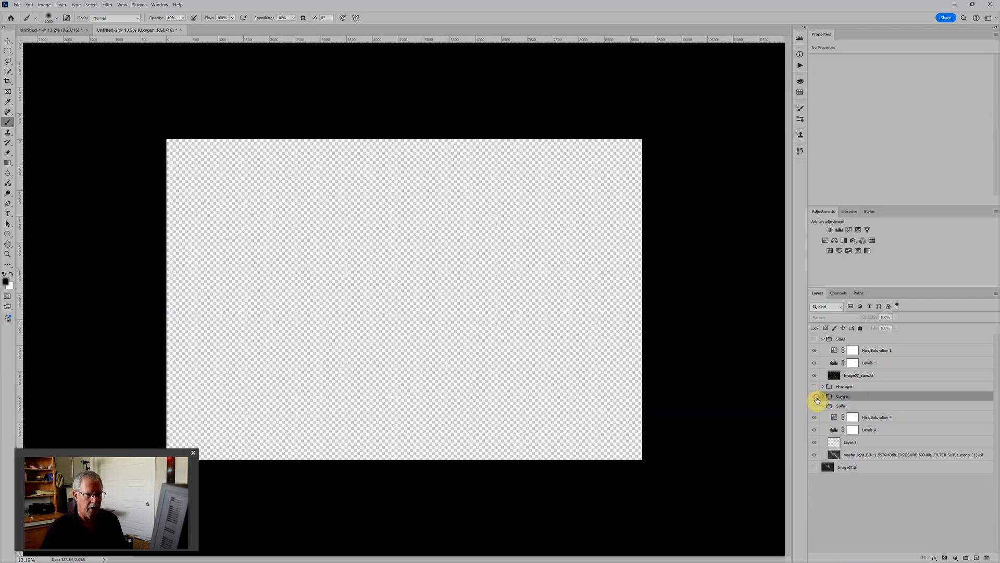
Show and expand the Hydrogen group, hide Levels 2 and Hue/Saturation 2, and select Layer 1
click(815, 386)
click(823, 386)
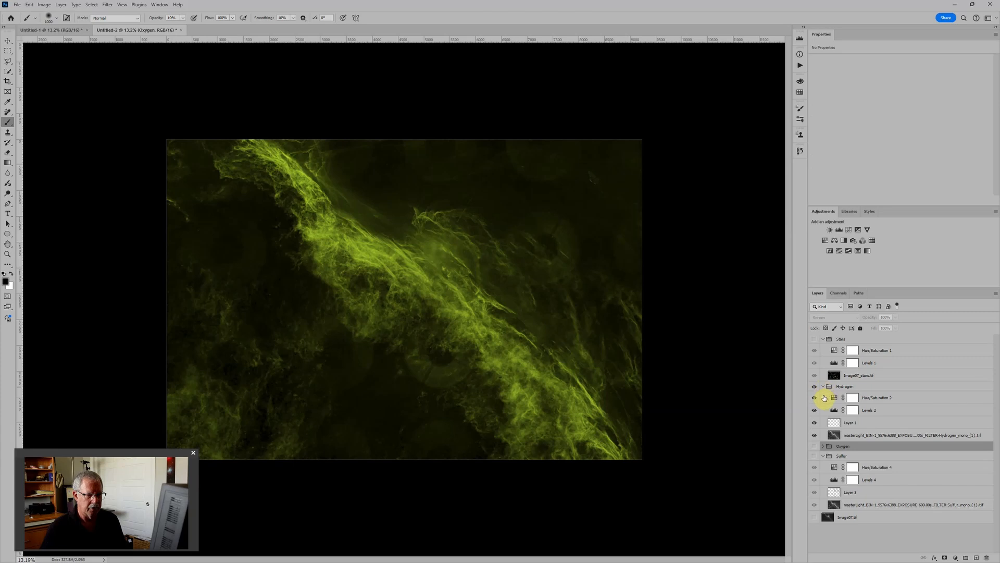
click(815, 410)
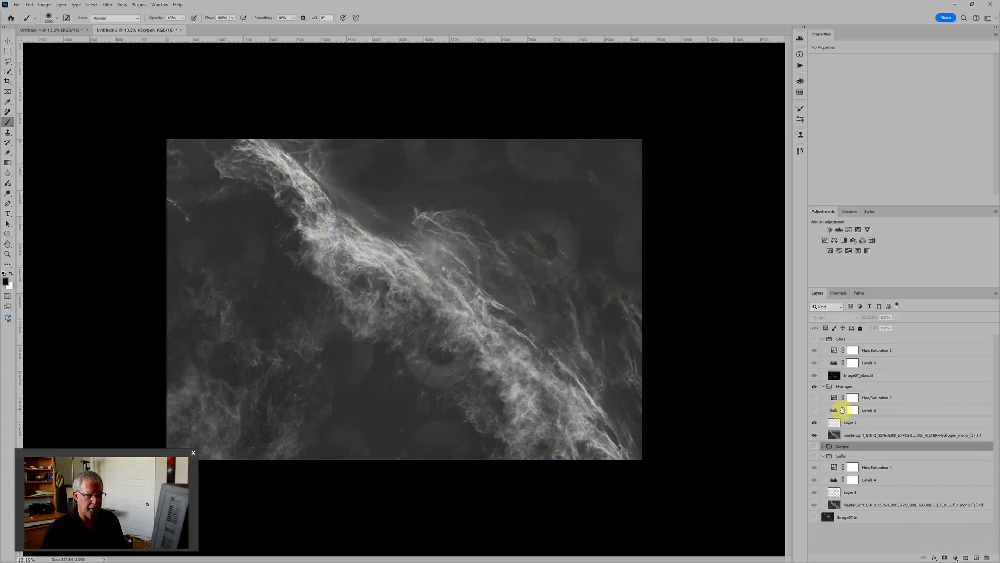
click(838, 425)
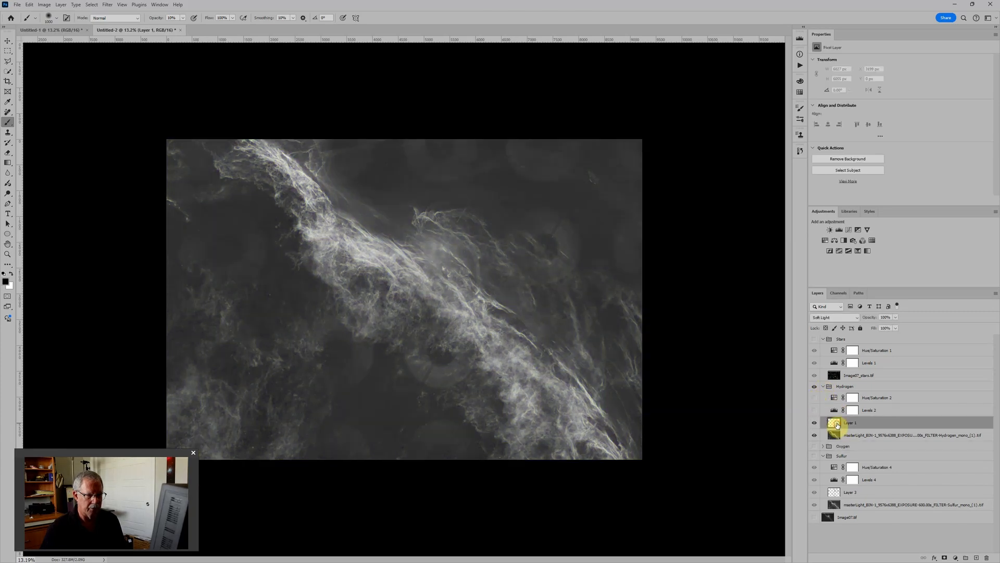
scroll(837, 467, up, 2)
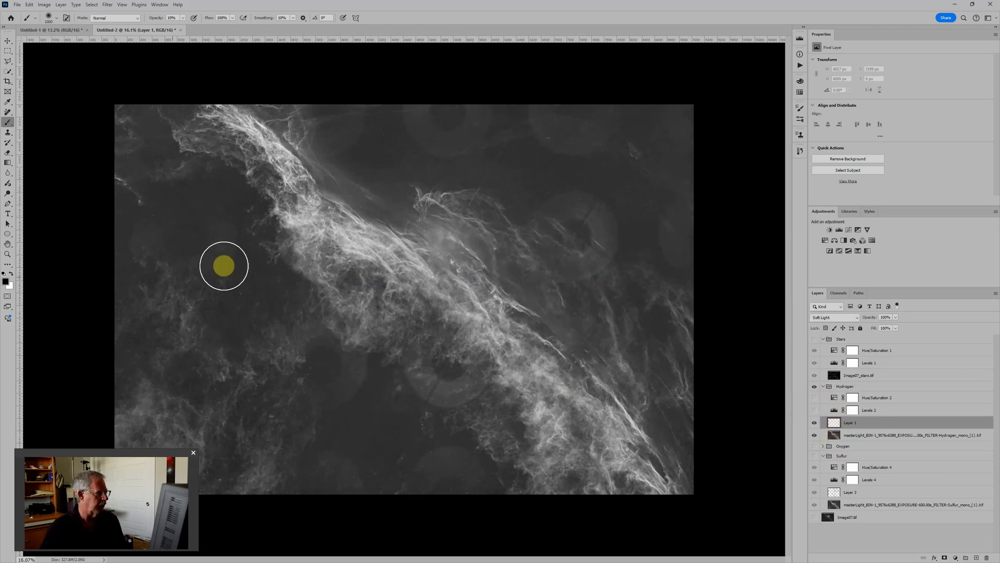
Reduce the brush size and paint black over the bright ring of the halo to the right of the nebula on Layer 1
key(bracketleft)
key(bracketleft)
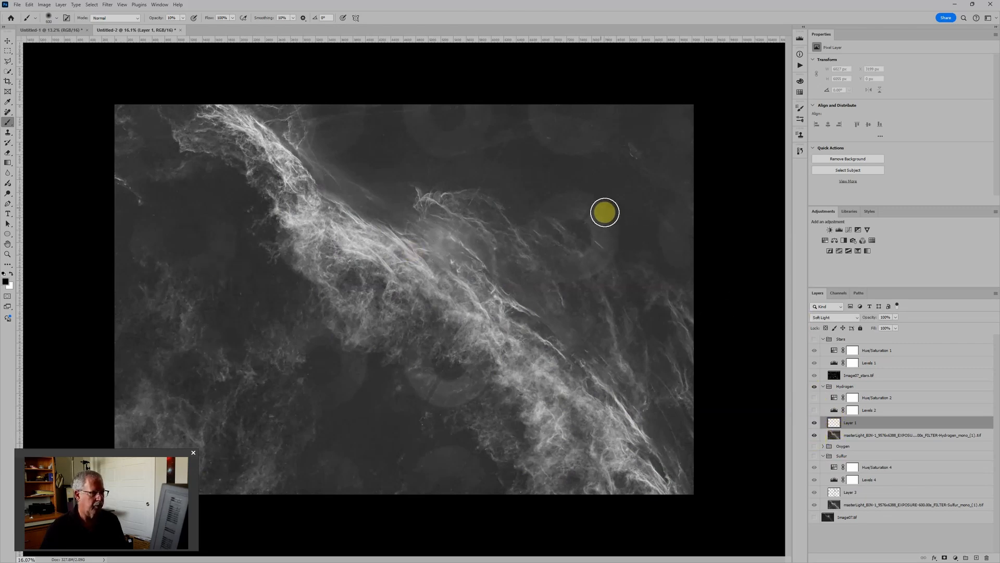
mouse_move(602, 238)
mouse_down()
mouse_move(598, 206)
mouse_move(577, 200)
mouse_move(524, 220)
mouse_move(596, 214)
mouse_up()
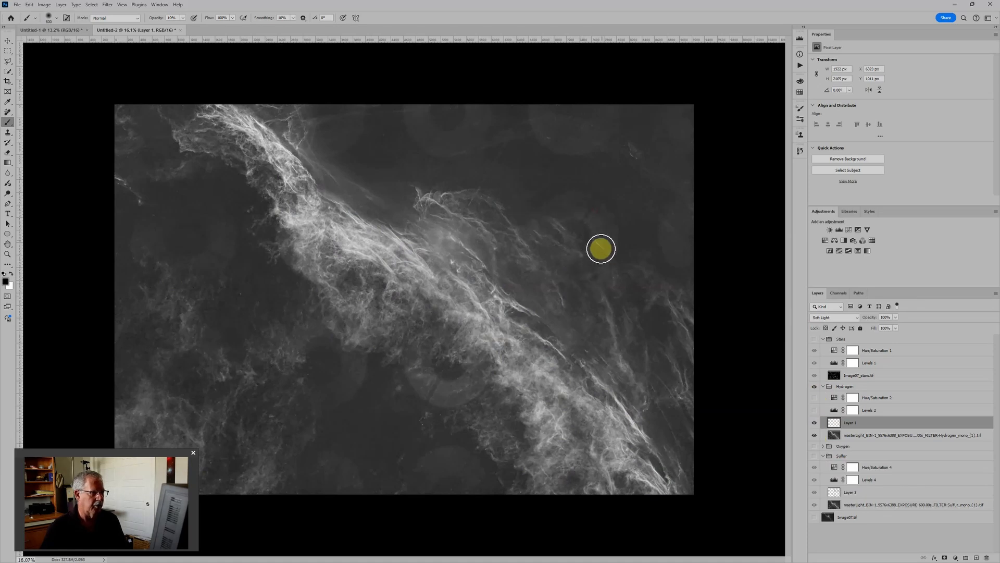
Use a smaller brush to paint out the remaining arcs of the halo right of the nebula, adjusting its size between strokes
key(bracketleft)
key(bracketleft)
key(bracketleft)
key(bracketleft)
key(bracketleft)
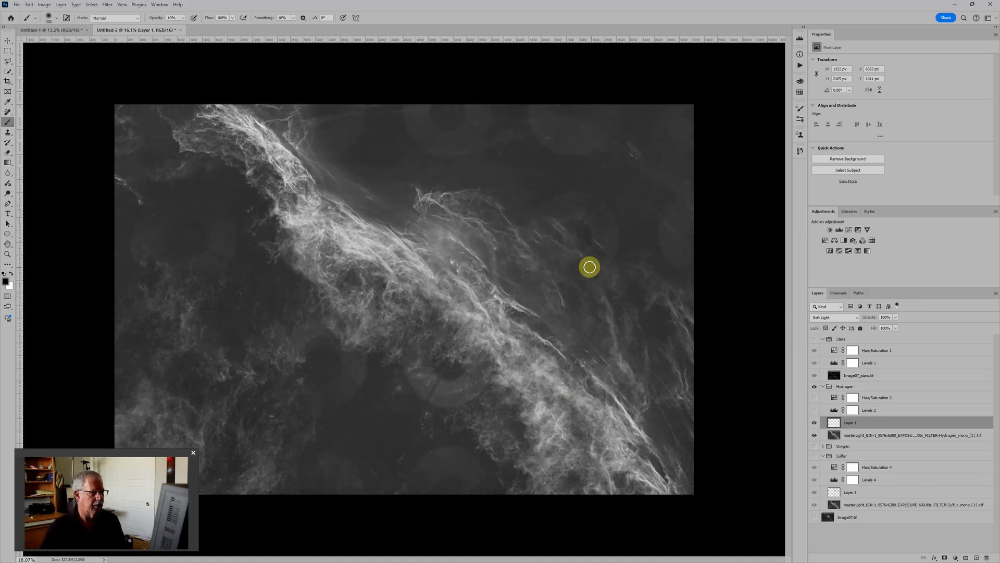
mouse_move(616, 248)
mouse_down()
mouse_move(597, 270)
mouse_move(567, 271)
mouse_up()
key(bracketright)
key(bracketright)
drag(590, 219, 592, 247)
drag(610, 220, 605, 231)
key(bracketright)
key(bracketright)
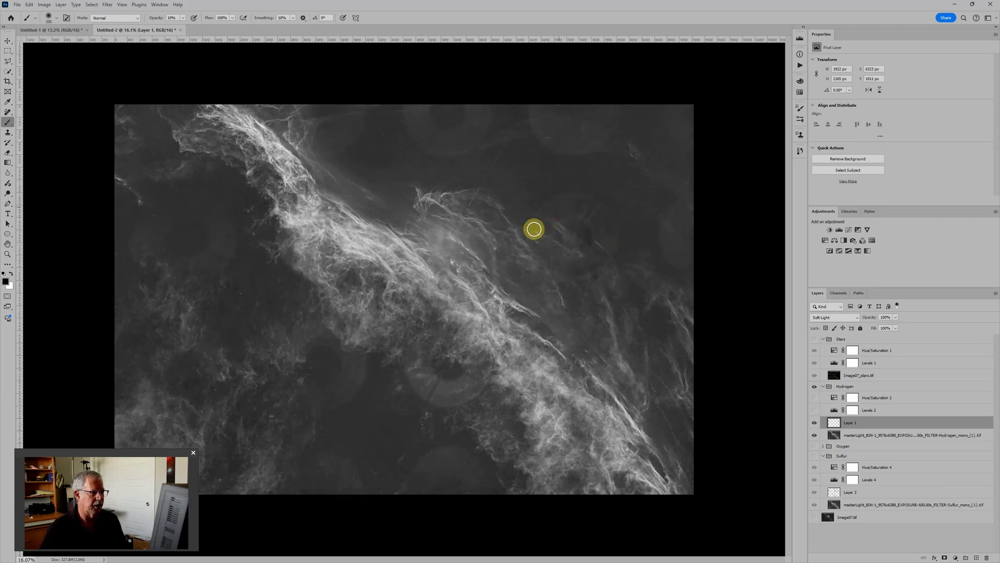
drag(559, 200, 541, 209)
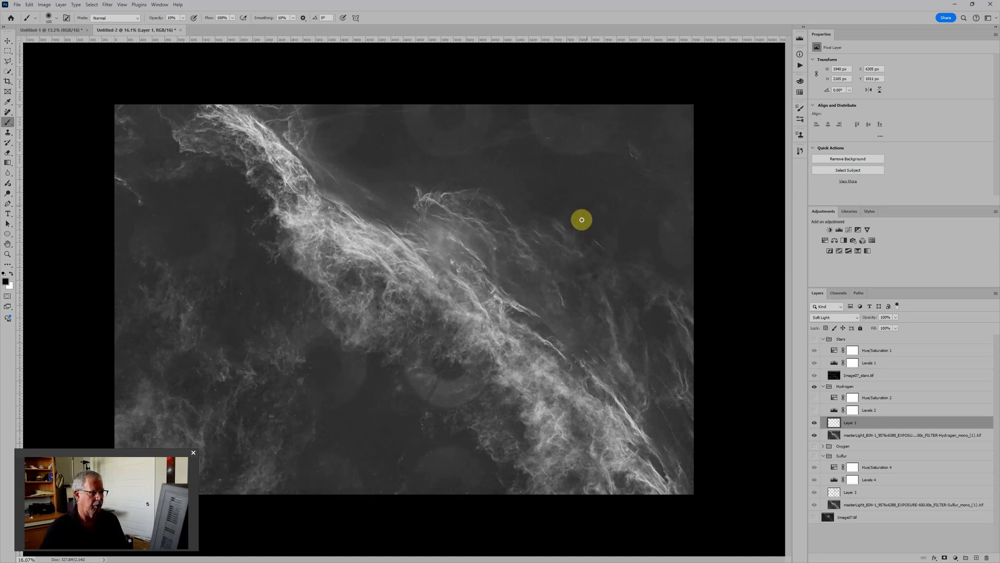
Enlarge the brush and darken the leftover halo traces in the upper right of the image on Layer 1, adjusting the brush size
key(bracketright)
key(bracketright)
key(bracketright)
key(bracketright)
key(bracketright)
key(bracketright)
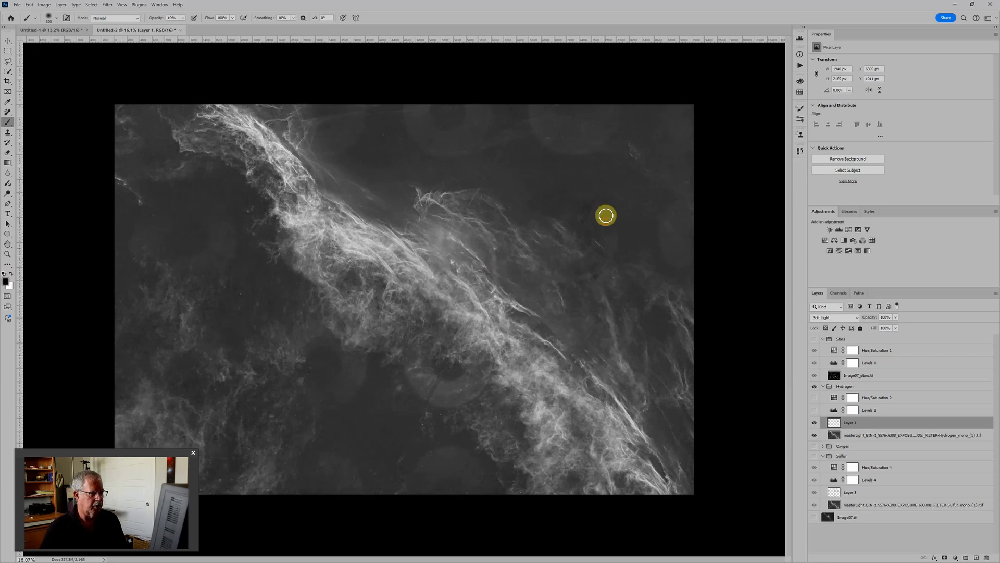
click(614, 240)
key(bracketleft)
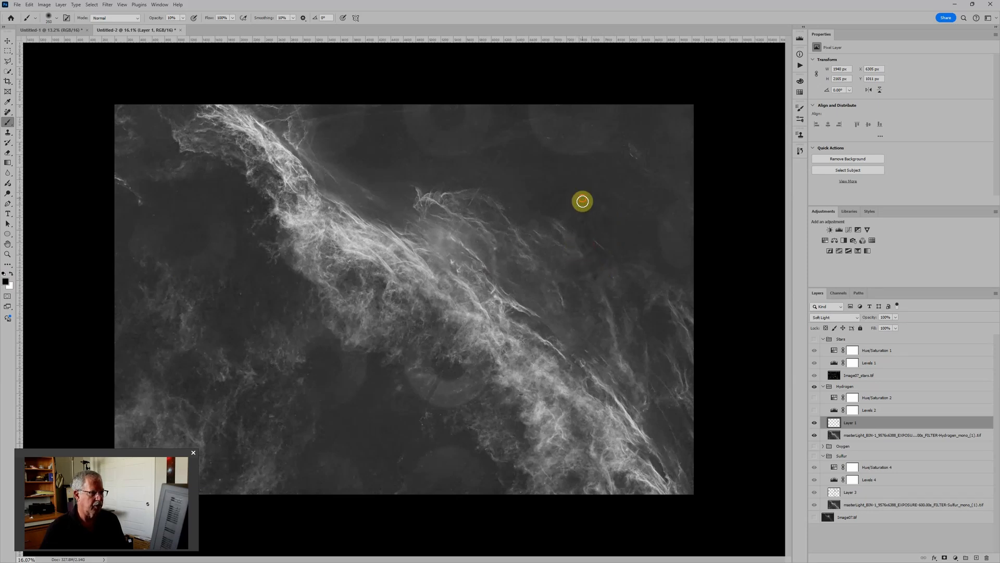
Paint black with a larger brush over the bright halo patch along the image's right edge
key(bracketright)
key(bracketright)
key(bracketright)
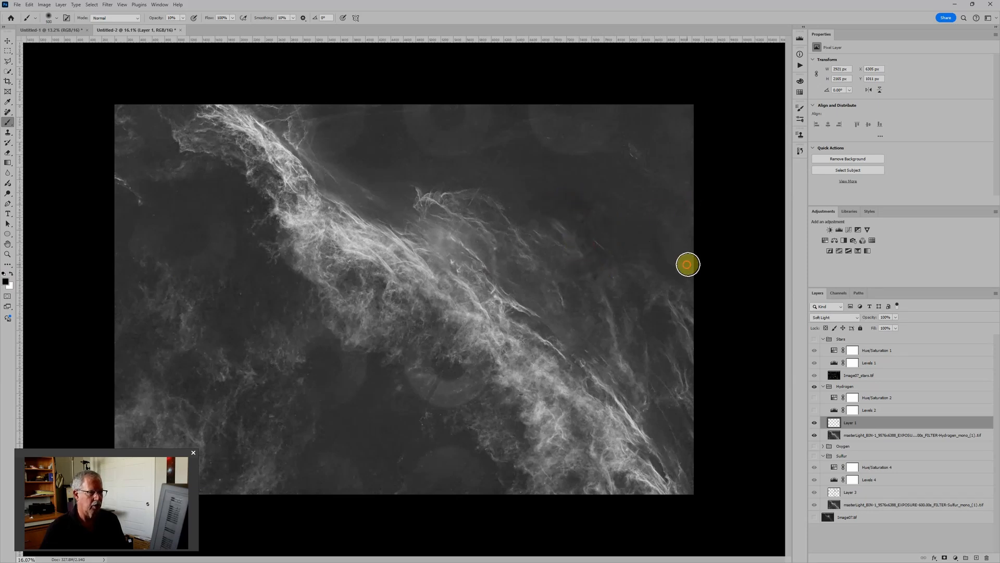
click(687, 192)
drag(688, 192, 668, 243)
mouse_move(694, 203)
mouse_down()
mouse_move(675, 235)
mouse_move(680, 268)
mouse_up()
drag(690, 226, 688, 241)
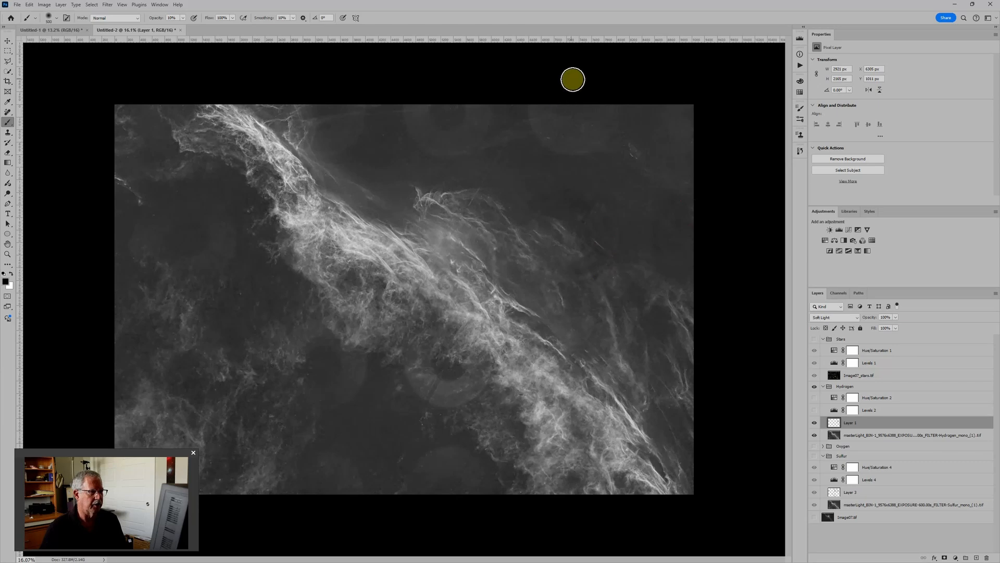
Paint out the faint halo at the image's top edge, right of centre, resizing the brush between strokes
mouse_move(537, 97)
mouse_down()
mouse_move(623, 106)
mouse_move(571, 142)
mouse_move(560, 139)
mouse_move(543, 87)
mouse_move(552, 120)
mouse_move(530, 89)
mouse_up()
key(bracketleft)
key(bracketleft)
key(bracketleft)
key(bracketleft)
key(bracketleft)
key(bracketleft)
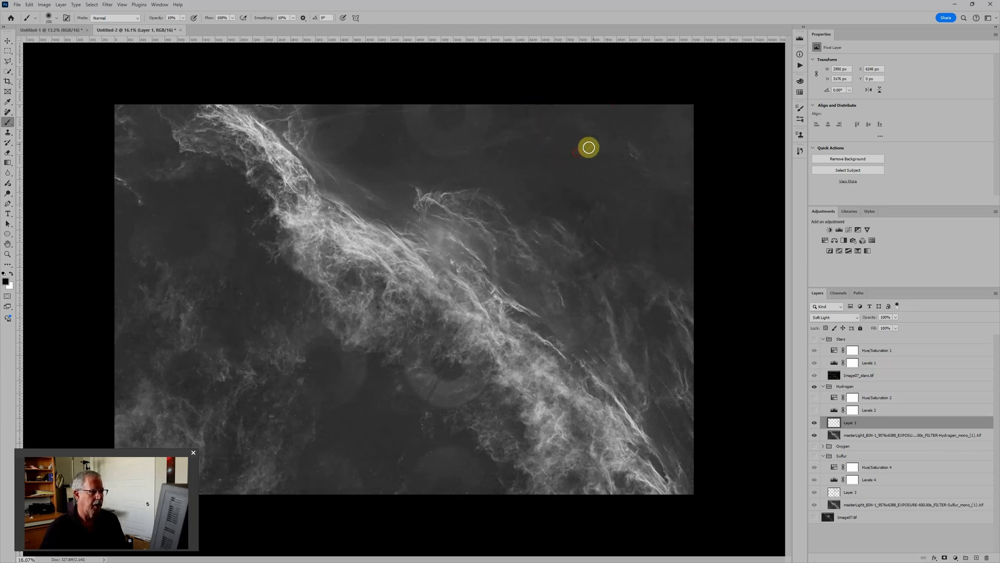
key(bracketright)
key(bracketright)
key(bracketright)
key(bracketright)
key(bracketright)
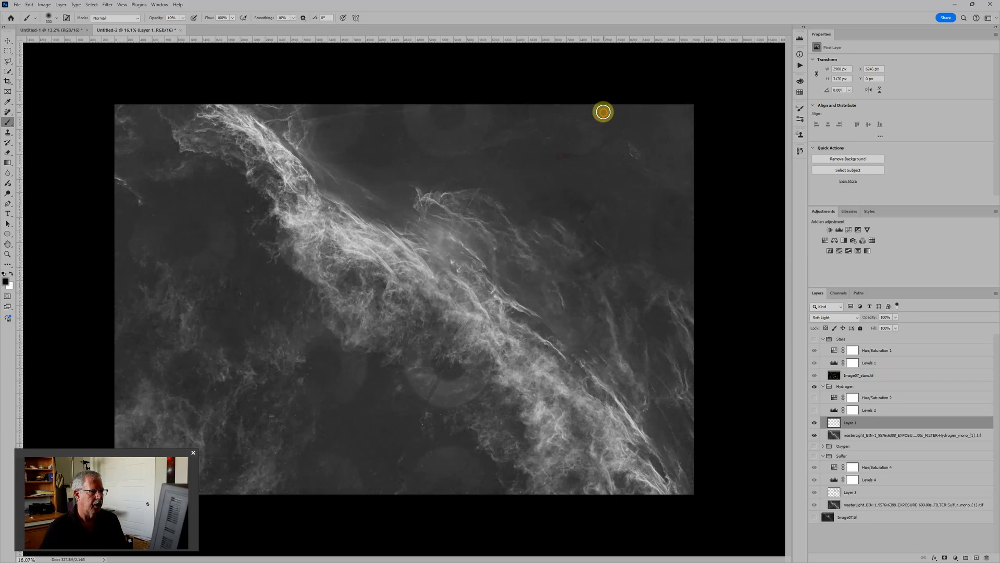
drag(571, 121, 570, 121)
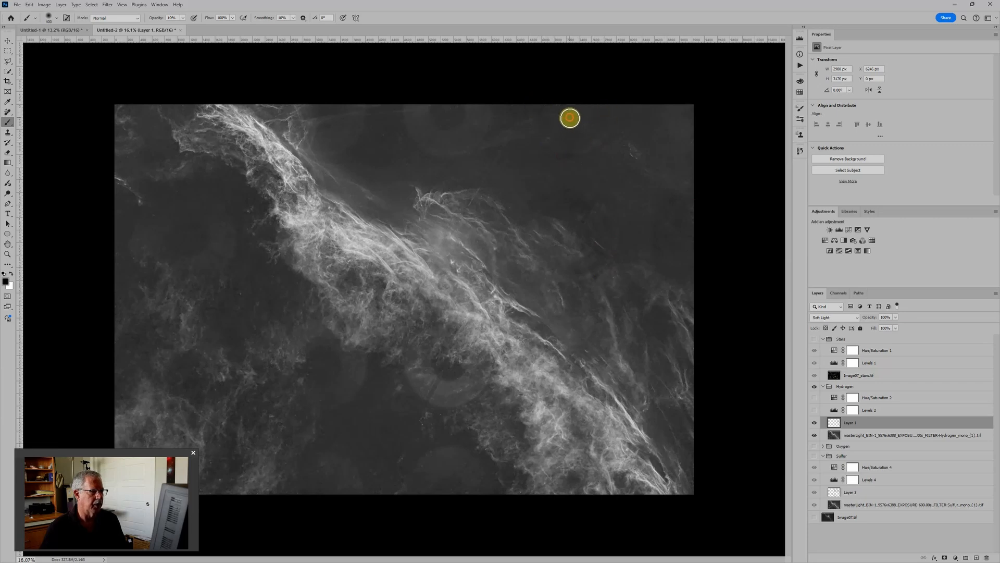
key(bracketright)
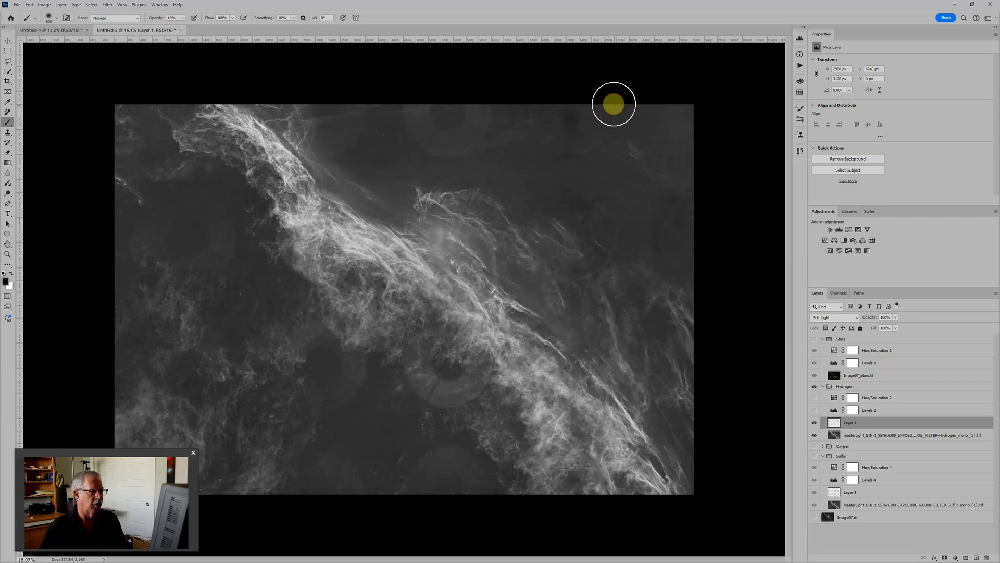
key(bracketleft)
key(bracketleft)
key(bracketleft)
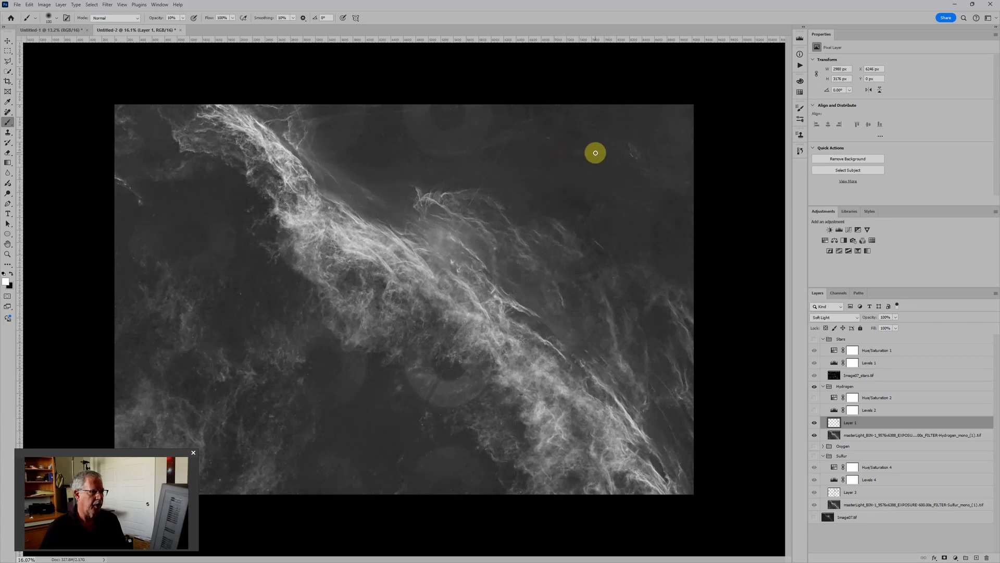
Paint black over the round halo at the top centre of the image, using a smaller brush for its finer edges
key(x)
click(535, 103)
mouse_move(480, 105)
mouse_down()
mouse_move(458, 139)
mouse_move(425, 102)
mouse_move(422, 134)
mouse_move(404, 99)
mouse_move(460, 144)
mouse_move(464, 104)
mouse_move(470, 115)
mouse_move(401, 96)
mouse_move(422, 101)
mouse_move(440, 145)
mouse_up()
key(bracketleft)
key(bracketleft)
key(bracketleft)
key(bracketleft)
key(bracketleft)
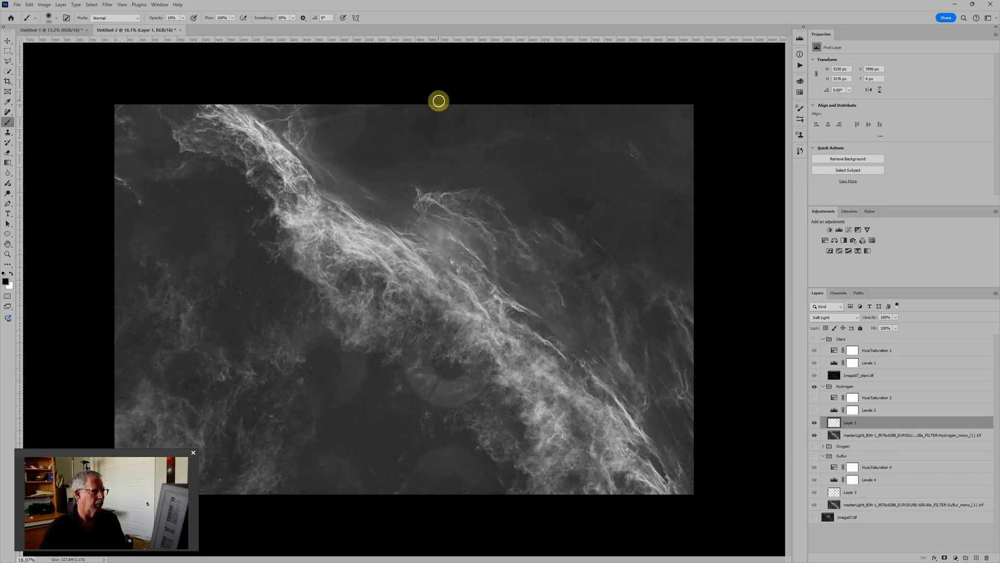
mouse_move(429, 105)
mouse_down()
mouse_move(419, 120)
mouse_move(408, 107)
mouse_move(460, 147)
mouse_move(422, 150)
mouse_move(467, 150)
mouse_up()
key(bracketleft)
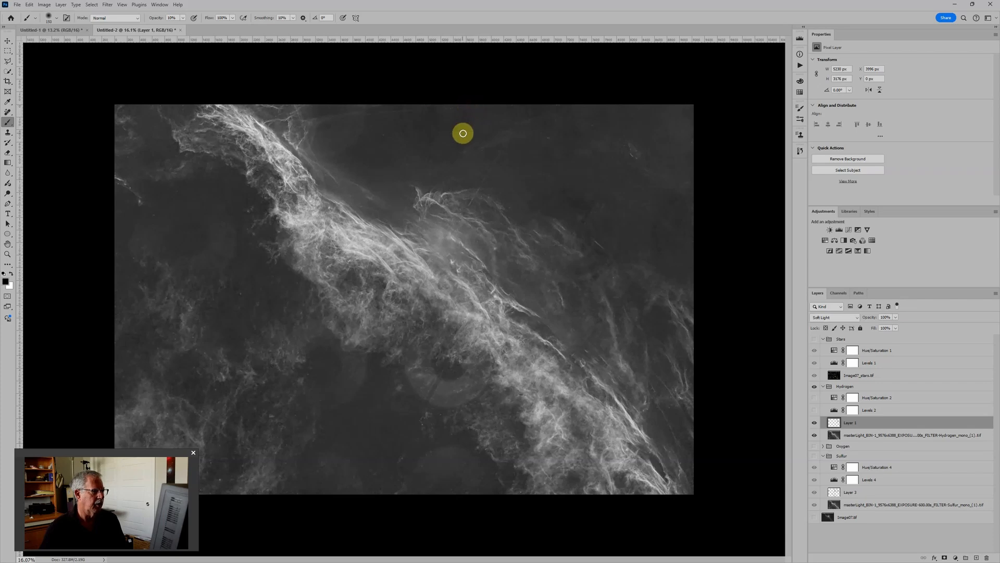
key(bracketleft)
key(bracketright)
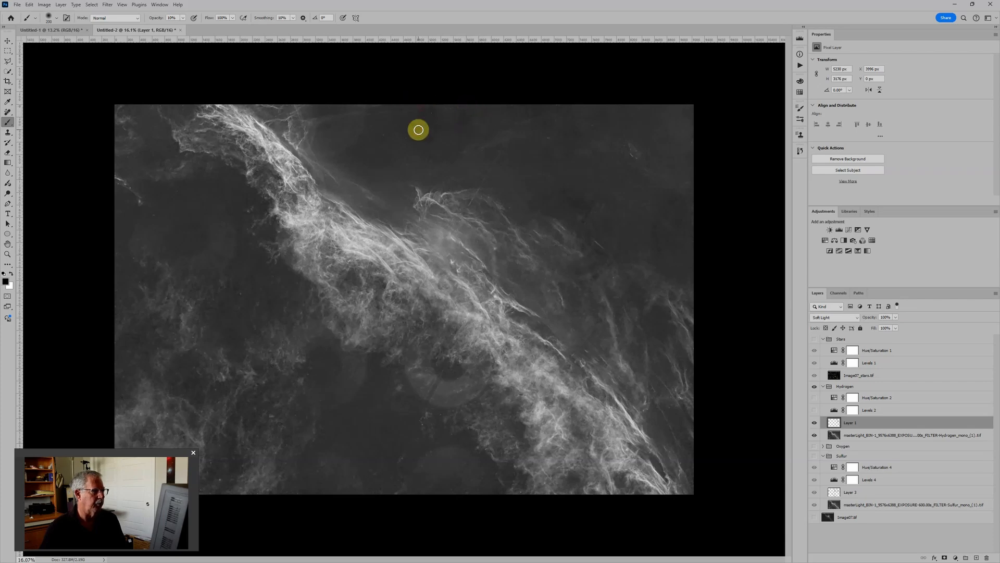
Blend the repaired area along the top edge above the nebula, alternating white and black paint and adjusting the brush size
key(x)
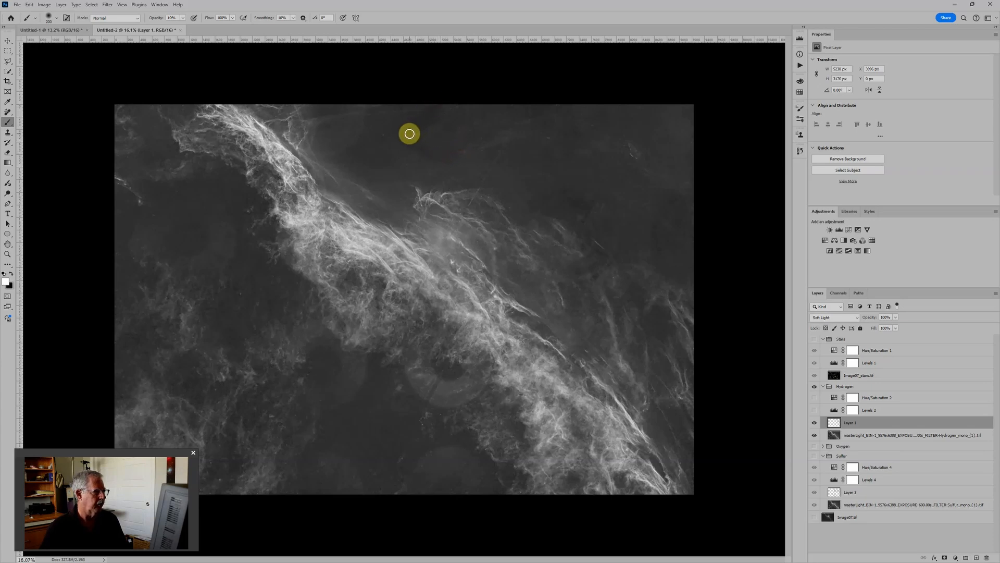
key(bracketleft)
key(bracketleft)
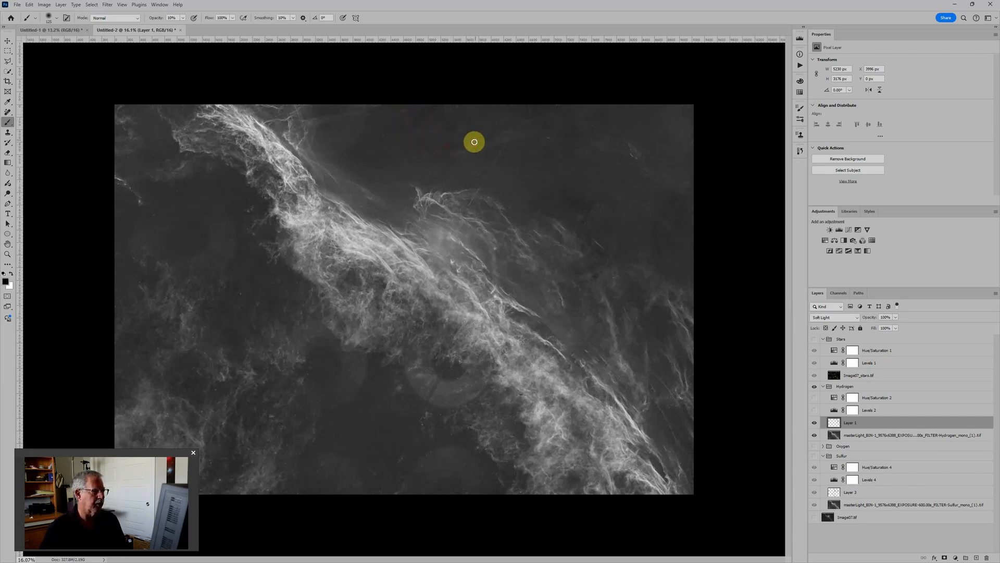
key(x)
key(bracketright)
key(bracketright)
mouse_move(359, 108)
mouse_down()
mouse_move(304, 141)
mouse_move(305, 103)
mouse_move(297, 111)
mouse_move(350, 144)
mouse_move(357, 116)
mouse_move(329, 143)
mouse_move(372, 107)
mouse_move(334, 133)
mouse_move(360, 116)
mouse_move(339, 133)
mouse_move(357, 97)
mouse_move(313, 142)
mouse_move(354, 122)
mouse_move(320, 147)
mouse_move(361, 137)
mouse_move(353, 123)
mouse_move(334, 139)
mouse_move(298, 127)
mouse_move(302, 108)
mouse_move(301, 140)
mouse_move(300, 110)
mouse_move(305, 140)
mouse_move(350, 136)
mouse_move(312, 151)
mouse_move(344, 139)
mouse_up()
Paint out the faint round halo in the dark area left of the nebula
mouse_move(237, 214)
mouse_down()
mouse_move(197, 278)
mouse_move(222, 247)
mouse_move(205, 260)
mouse_move(196, 272)
mouse_move(229, 251)
mouse_up()
mouse_move(194, 206)
mouse_down()
mouse_move(173, 217)
mouse_move(146, 246)
mouse_move(156, 207)
mouse_move(143, 262)
mouse_move(210, 198)
mouse_move(226, 223)
mouse_move(225, 271)
mouse_move(204, 247)
mouse_move(212, 227)
mouse_move(199, 262)
mouse_move(196, 218)
mouse_move(166, 207)
mouse_up()
key(x)
key(x)
Paint over the ring halo just below the nebula's lower centre, alternating black and white and adjusting the brush size
mouse_move(193, 238)
mouse_down()
mouse_move(356, 367)
mouse_move(337, 333)
mouse_move(351, 337)
mouse_move(309, 411)
mouse_move(331, 391)
mouse_move(349, 344)
mouse_move(328, 402)
mouse_move(363, 345)
mouse_move(340, 398)
mouse_move(358, 350)
mouse_move(354, 386)
mouse_move(324, 407)
mouse_move(363, 356)
mouse_move(340, 401)
mouse_move(368, 361)
mouse_move(348, 395)
mouse_move(356, 361)
mouse_move(335, 401)
mouse_move(331, 322)
mouse_move(274, 362)
mouse_move(348, 321)
mouse_move(282, 352)
mouse_move(278, 365)
mouse_move(328, 322)
mouse_move(324, 358)
mouse_move(409, 349)
mouse_move(327, 321)
mouse_move(323, 358)
mouse_move(411, 342)
mouse_move(424, 389)
mouse_move(360, 386)
mouse_move(373, 369)
mouse_move(330, 399)
mouse_move(354, 361)
mouse_move(333, 389)
mouse_move(351, 385)
mouse_move(339, 397)
mouse_move(348, 371)
mouse_move(436, 357)
mouse_move(426, 391)
mouse_move(430, 373)
mouse_move(414, 394)
mouse_move(431, 404)
mouse_move(467, 388)
mouse_move(453, 407)
mouse_move(435, 393)
mouse_move(480, 360)
mouse_move(443, 388)
mouse_move(489, 366)
mouse_move(448, 402)
mouse_move(415, 377)
mouse_move(405, 385)
mouse_move(425, 385)
mouse_move(410, 376)
mouse_move(453, 333)
mouse_move(474, 342)
mouse_move(457, 388)
mouse_up()
key(bracketleft)
key(bracketleft)
key(bracketright)
key(bracketright)
key(bracketright)
key(x)
key(x)
key(x)
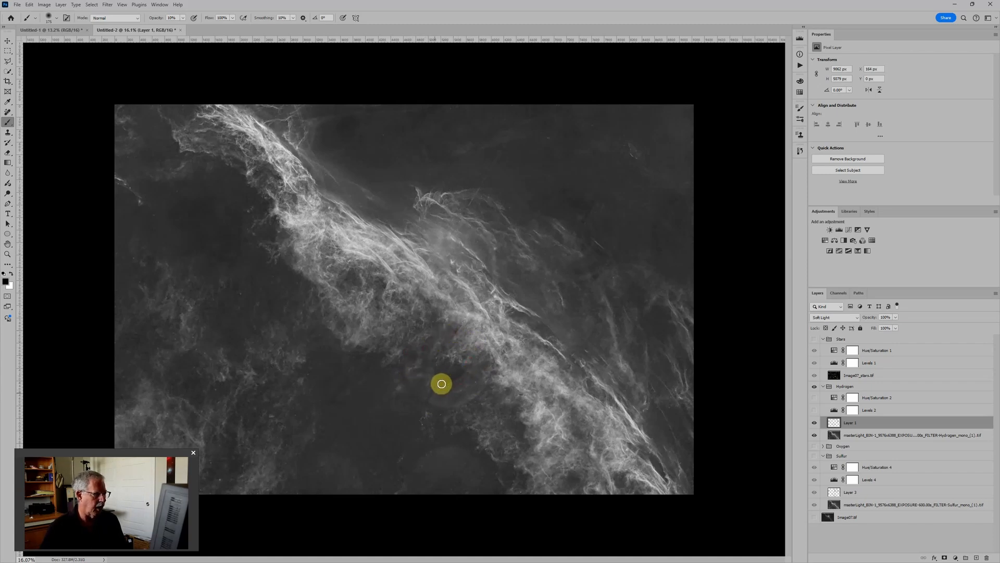
mouse_move(459, 400)
mouse_down()
mouse_move(484, 385)
mouse_move(460, 403)
mouse_move(431, 400)
mouse_move(477, 391)
mouse_move(462, 401)
mouse_move(492, 374)
mouse_move(466, 403)
mouse_move(425, 401)
mouse_up()
Finish covering the ring below the nebula and paint black over the round halo at the image's bottom edge
key(bracketleft)
key(bracketleft)
key(bracketleft)
key(x)
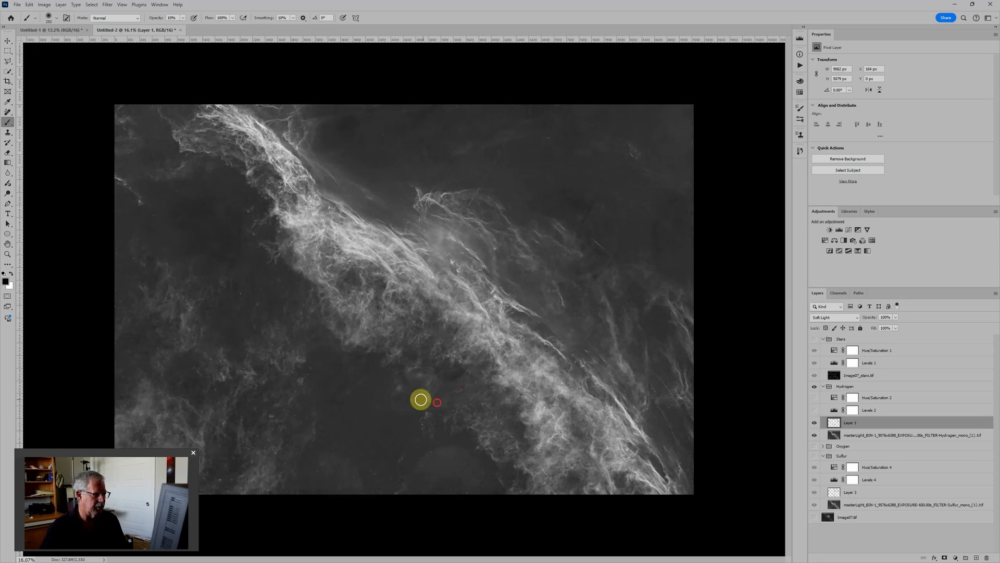
key(x)
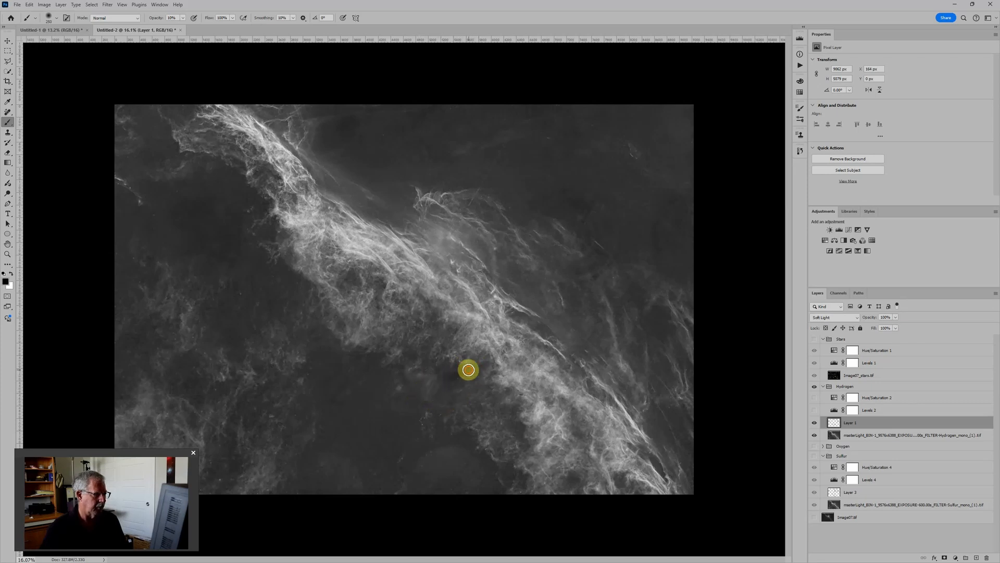
mouse_move(474, 367)
mouse_down()
mouse_move(463, 389)
mouse_move(476, 373)
mouse_move(437, 382)
mouse_move(414, 360)
mouse_move(421, 392)
mouse_move(439, 403)
mouse_move(417, 388)
mouse_move(422, 360)
mouse_move(447, 441)
mouse_move(393, 494)
mouse_move(434, 451)
mouse_move(412, 489)
mouse_move(462, 450)
mouse_move(475, 497)
mouse_move(476, 459)
mouse_move(450, 451)
mouse_move(430, 483)
mouse_move(341, 473)
mouse_up()
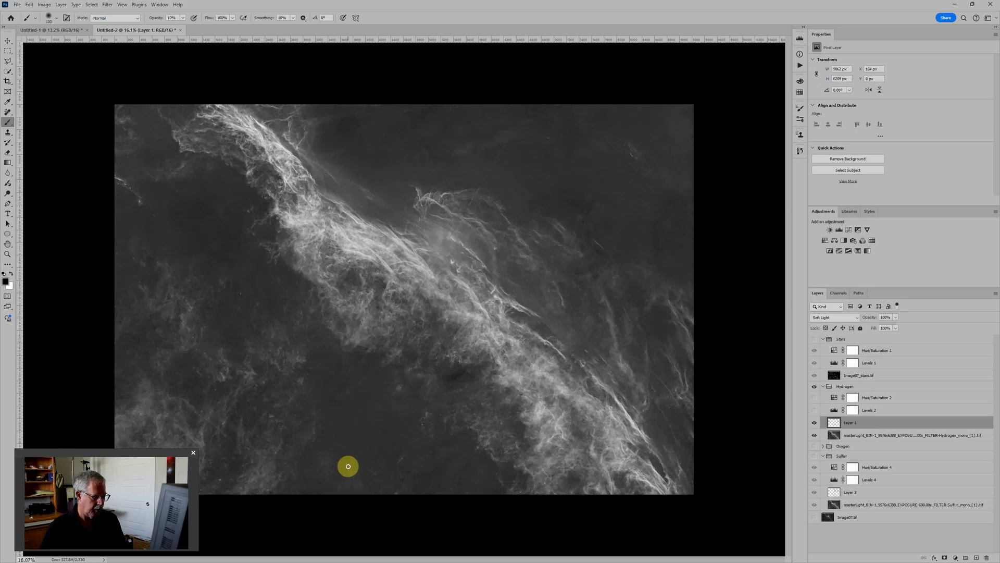
Enlarge the brush greatly and blend the dark background along the lower part of the image
key(bracketright)
key(bracketright)
key(bracketright)
key(bracketright)
key(bracketright)
key(bracketright)
key(bracketright)
key(bracketright)
key(bracketright)
key(bracketright)
key(bracketright)
key(bracketright)
key(bracketright)
key(bracketright)
key(bracketright)
key(bracketright)
key(bracketright)
key(bracketright)
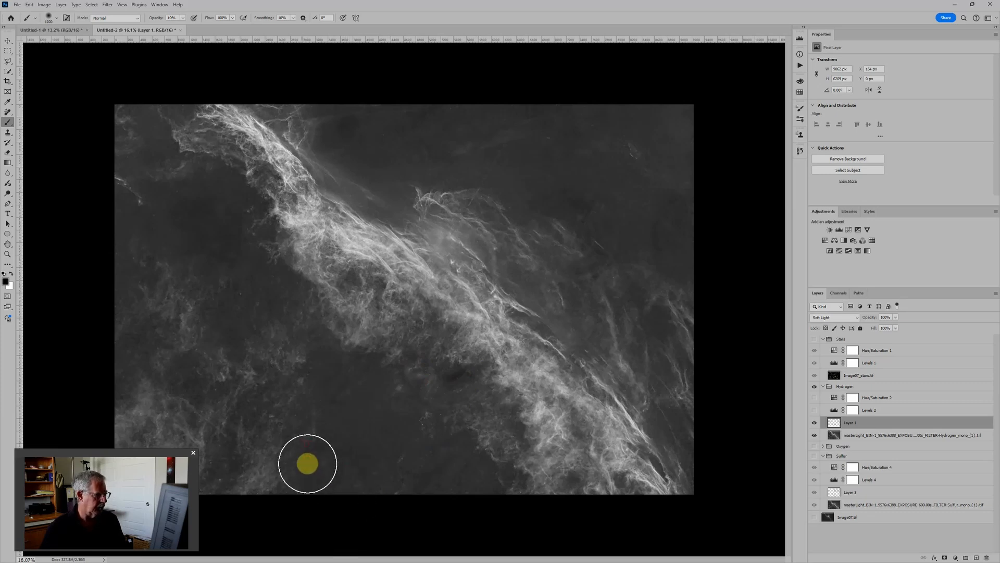
key(x)
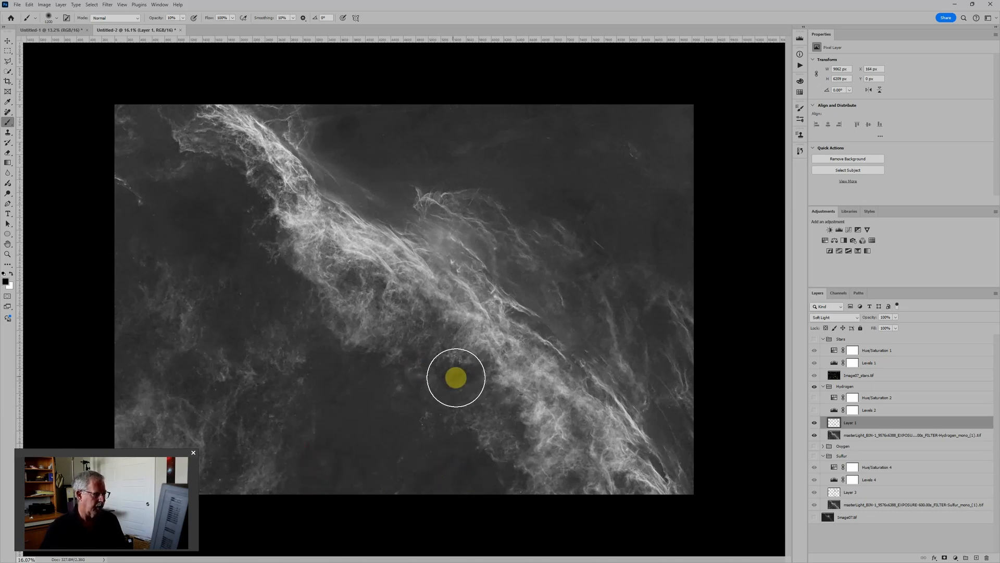
Shrink the brush and touch up the former ring area below the nebula, alternating white and black
key(bracketleft)
key(bracketleft)
key(bracketleft)
key(bracketleft)
key(bracketleft)
key(bracketleft)
key(bracketleft)
key(bracketleft)
key(bracketleft)
key(bracketleft)
key(bracketleft)
key(bracketleft)
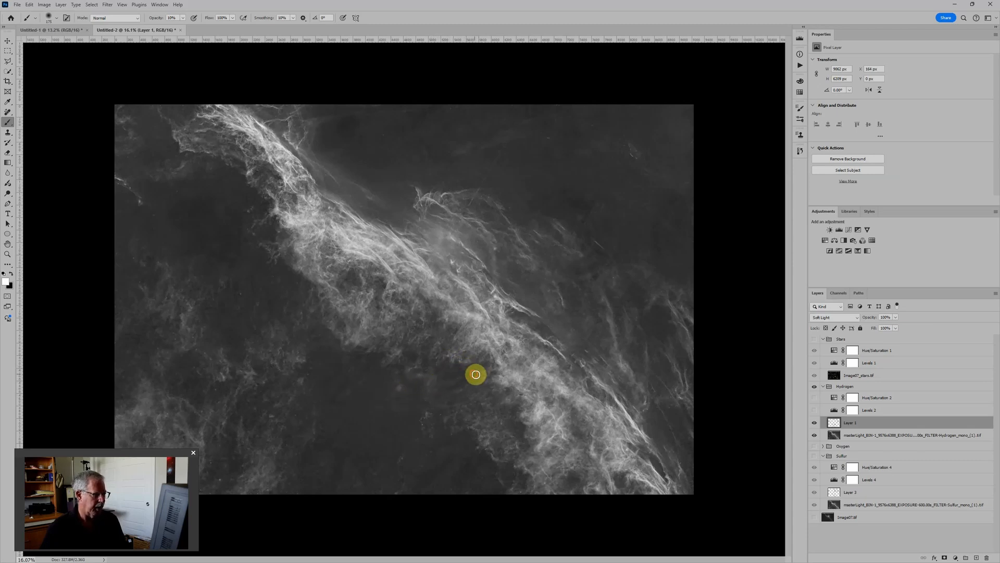
key(x)
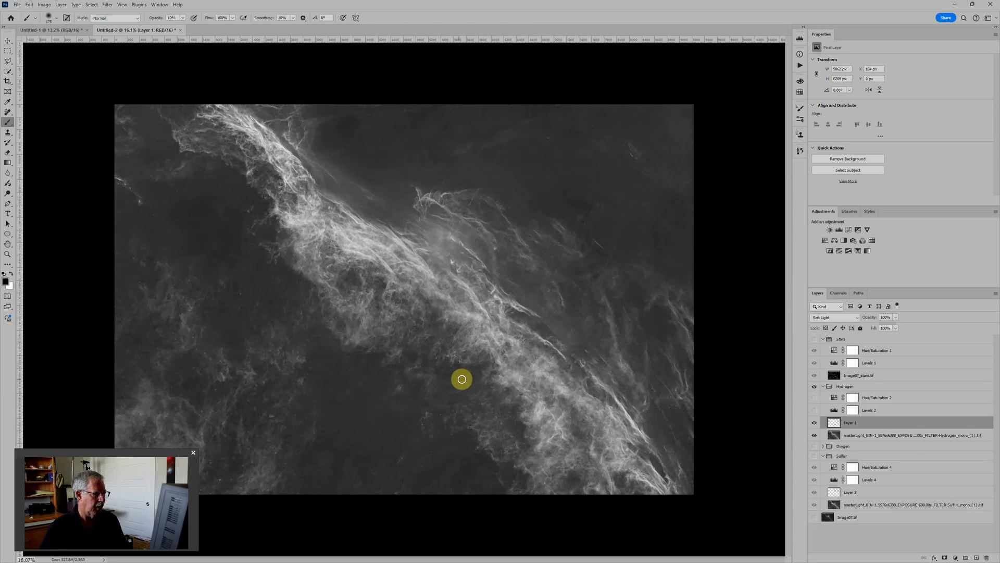
mouse_move(466, 379)
mouse_down()
mouse_move(441, 384)
mouse_move(468, 393)
mouse_move(417, 397)
mouse_up()
Enlarge the brush and even out the background tones around the image's upper part
scroll(436, 393, down, 4)
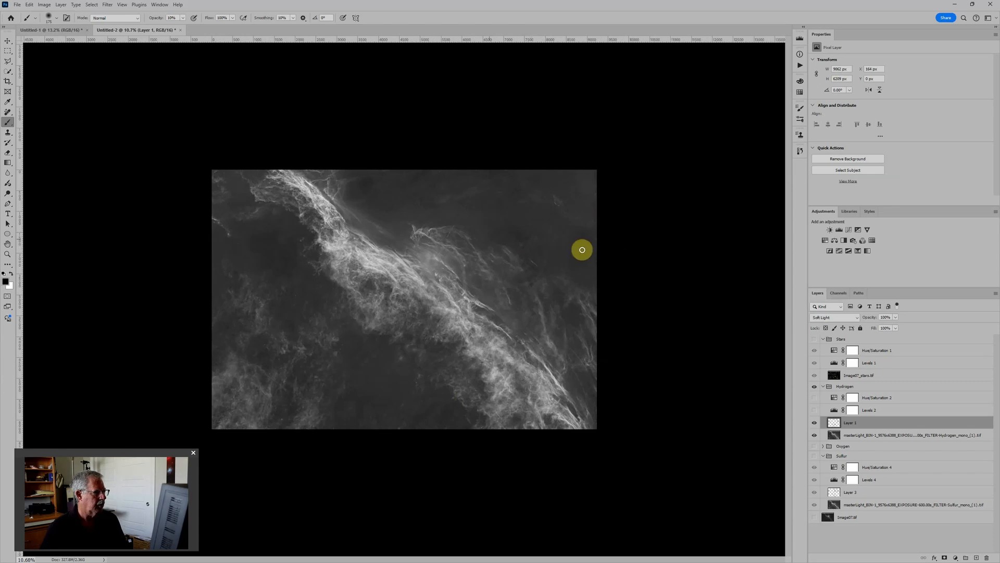
key(bracketright)
key(bracketright)
key(bracketright)
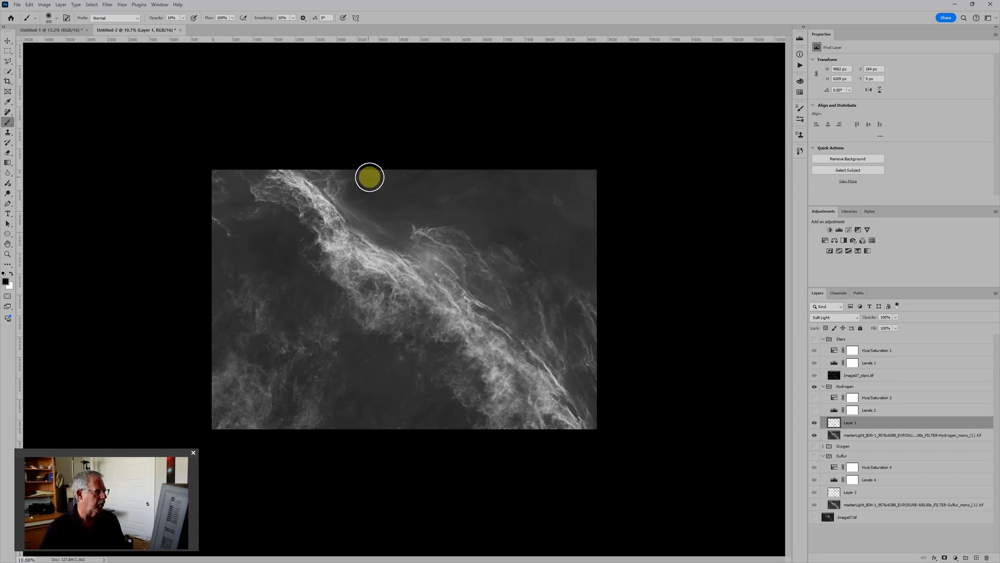
key(x)
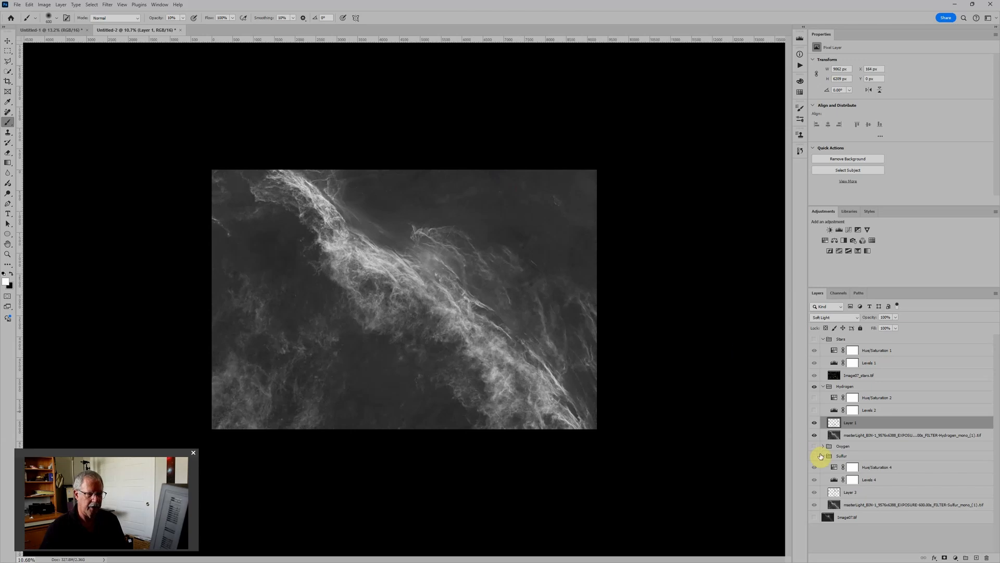
Toggle the visibility of Layer 1 to compare the Hydrogen image before and after the halo painting
click(815, 423)
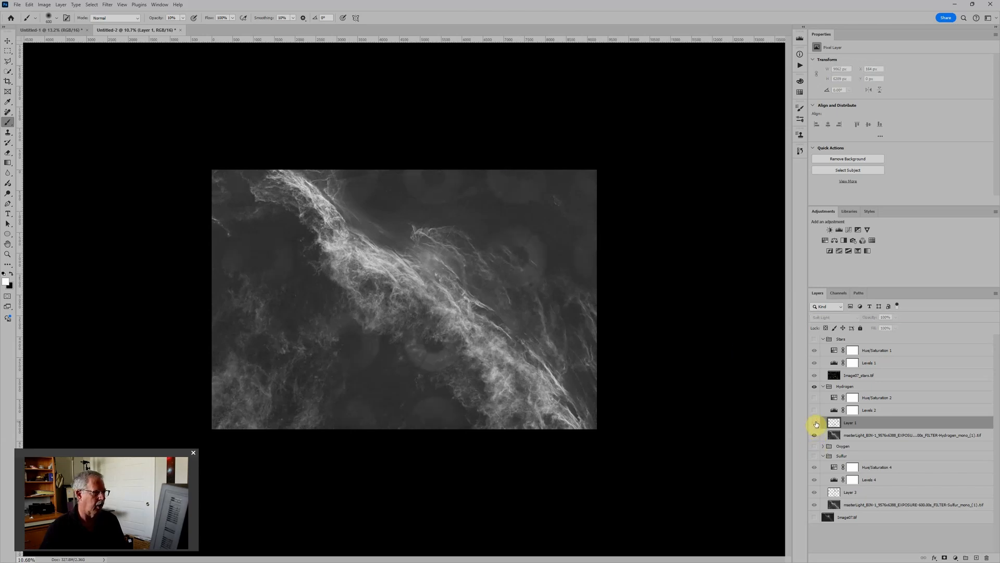
click(814, 422)
click(814, 422)
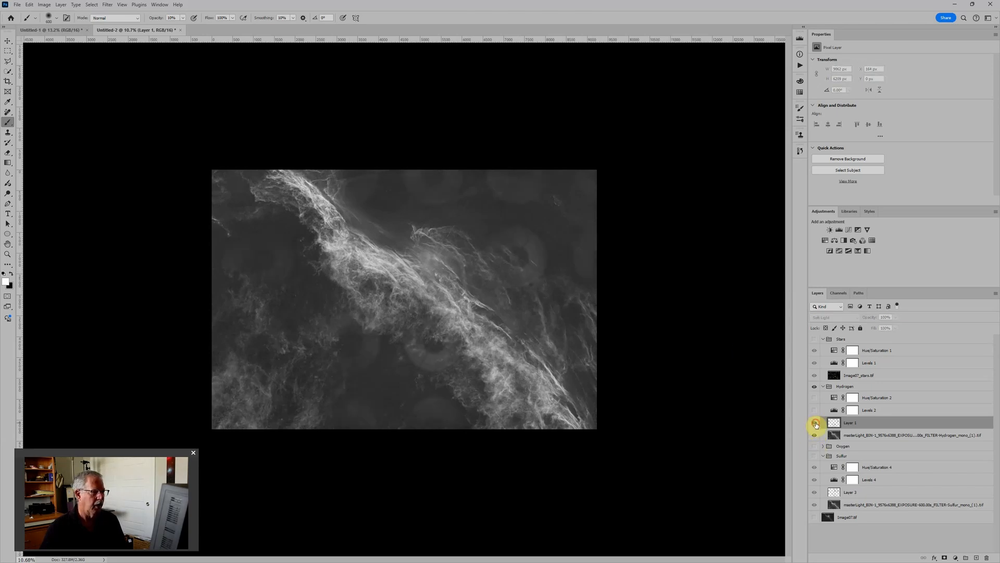
click(816, 424)
click(816, 423)
click(815, 424)
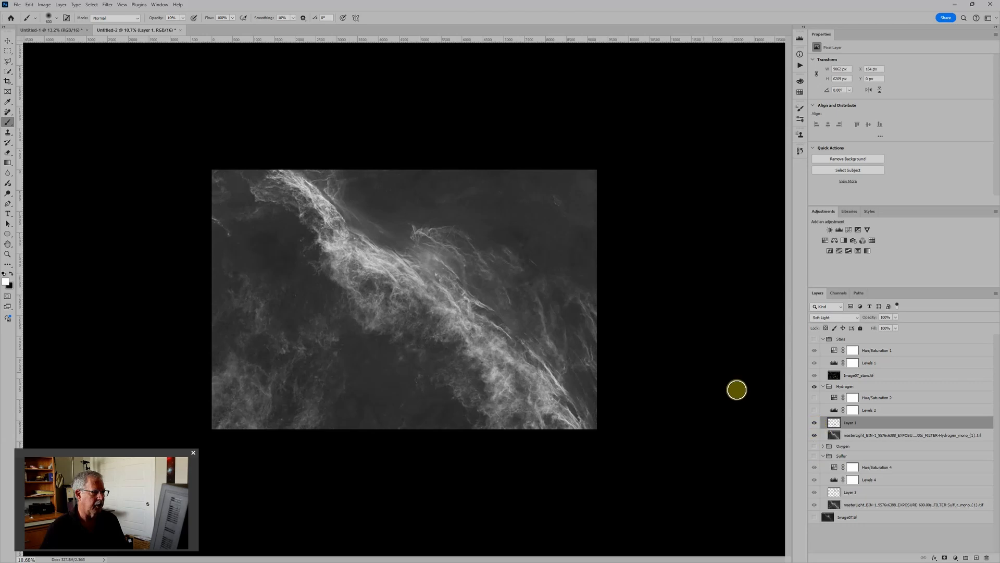
Touch up the former halo area right of the nebula, alternating black and white with a smaller brush
key(x)
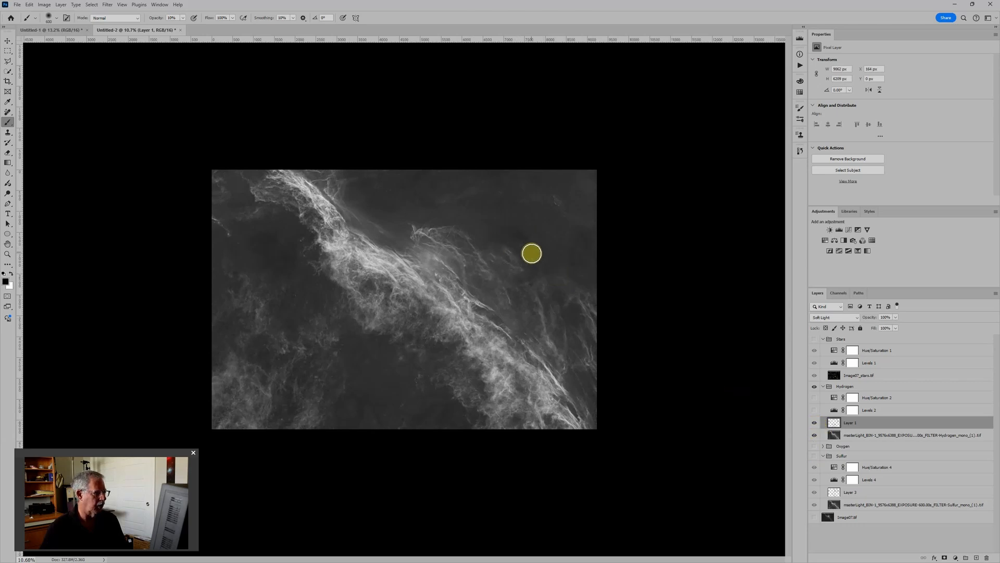
key(x)
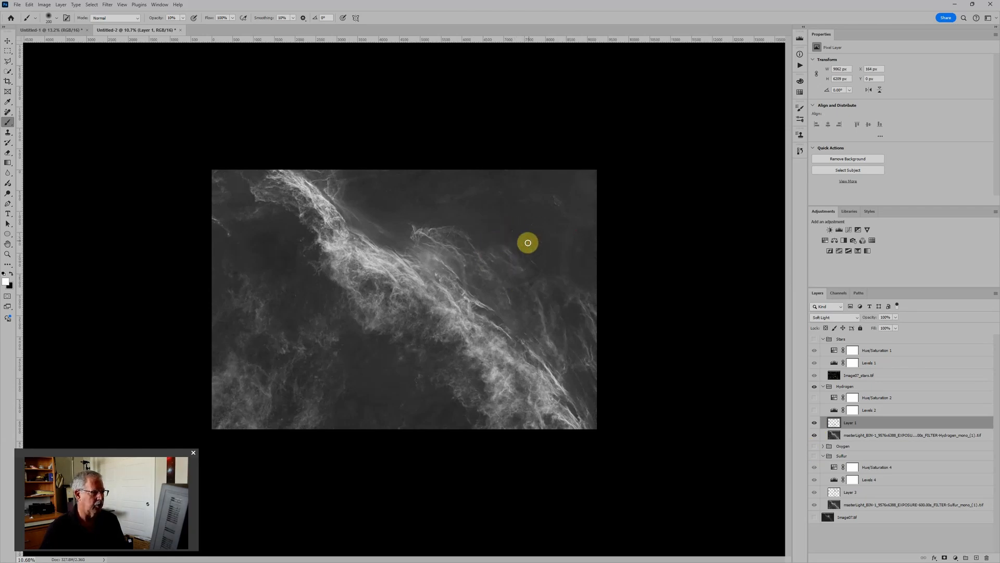
scroll(527, 242, up, 3)
key(x)
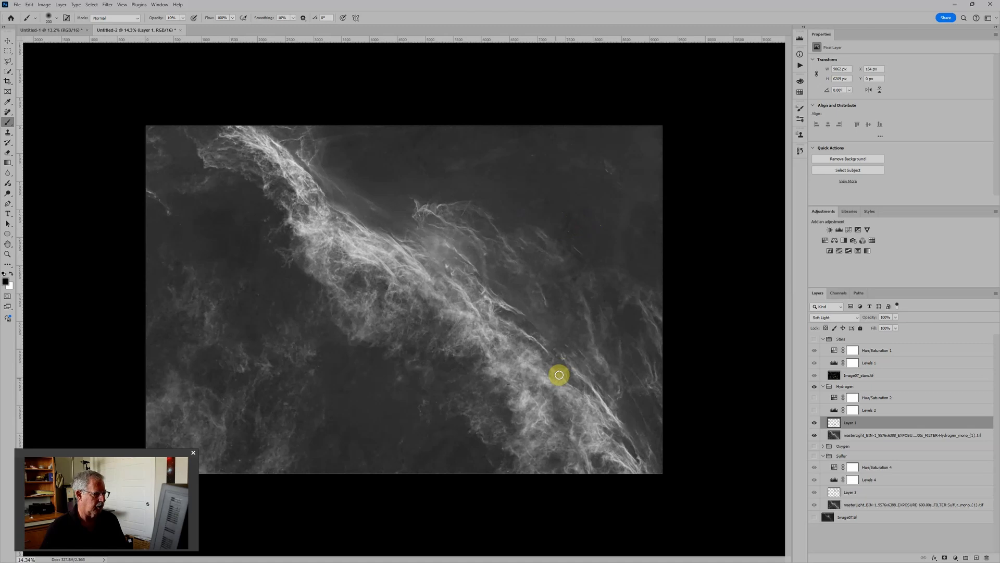
scroll(542, 377, down, 3)
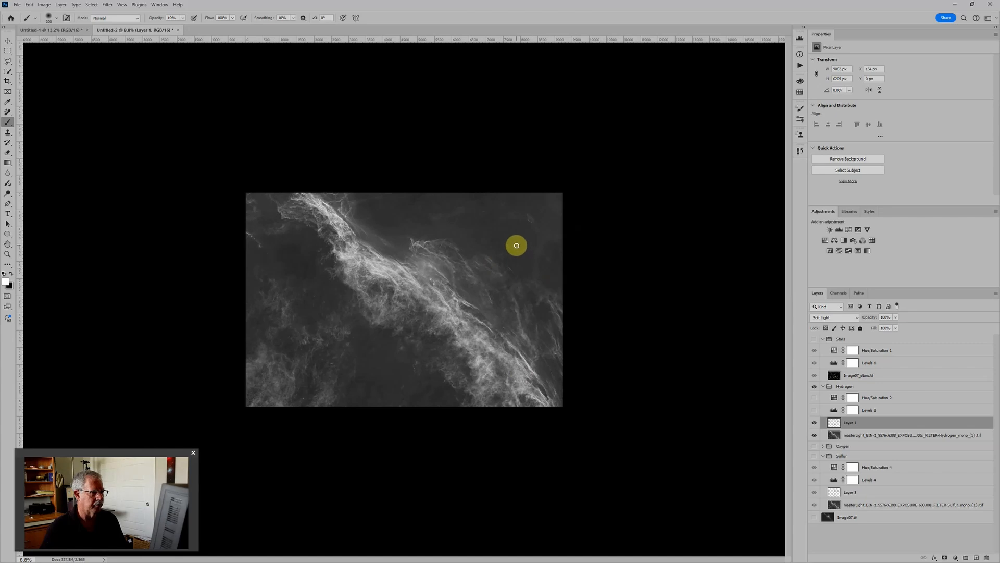
Turn Levels 2 and Hue/Saturation 2 back on, and show the Oxygen and Sulfur groups
click(814, 397)
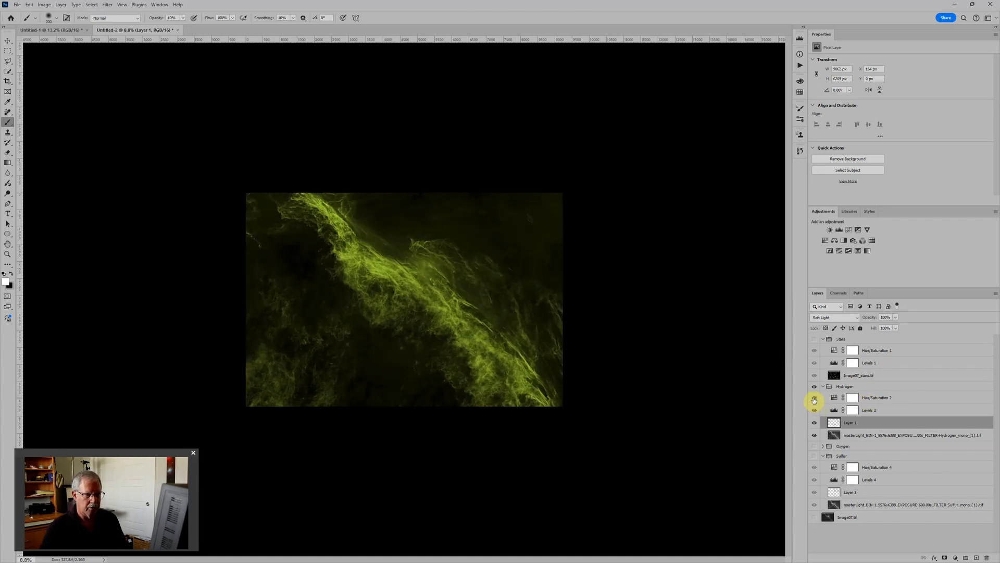
click(814, 446)
click(814, 455)
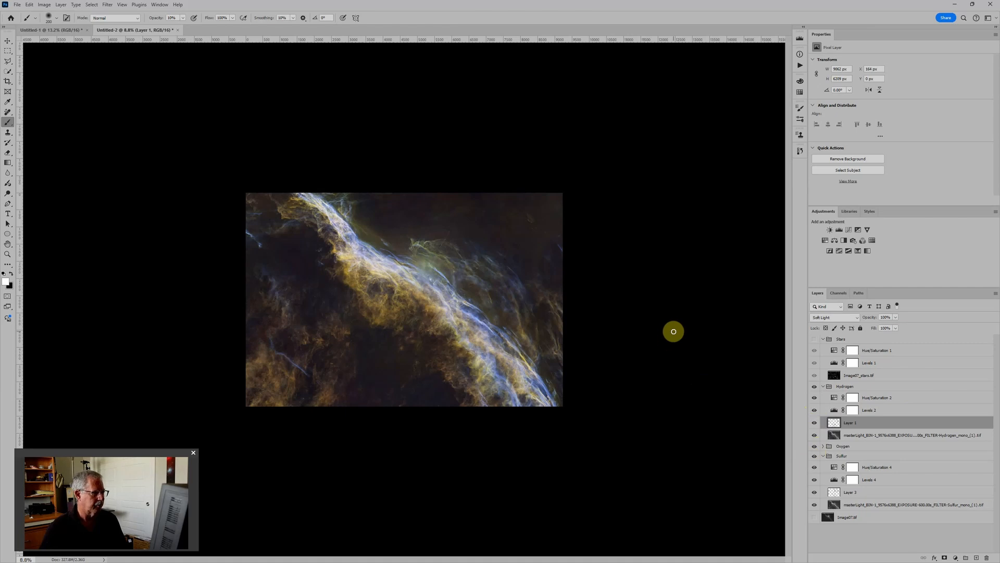
scroll(603, 319, up, 5)
scroll(514, 303, up, 1)
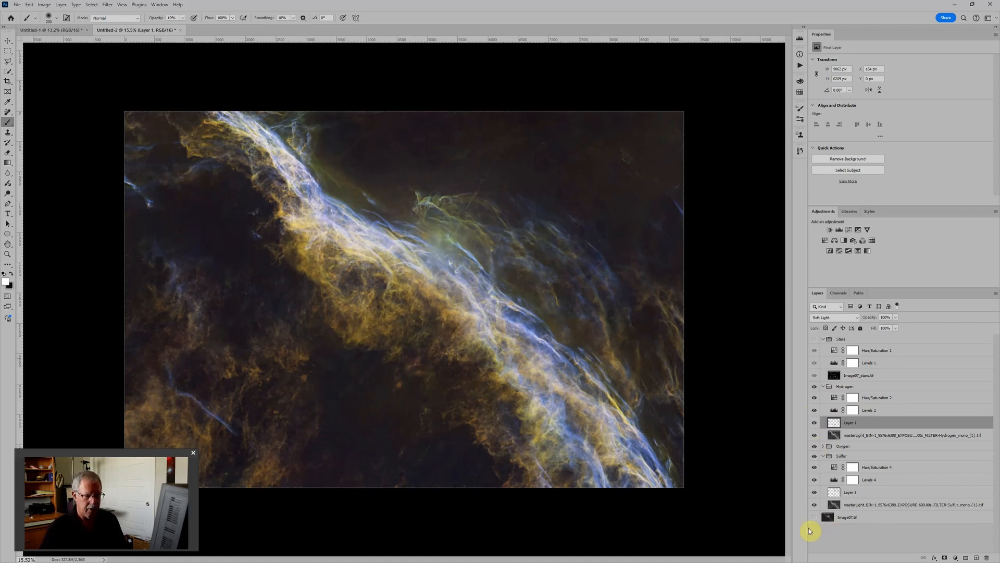
Show the Image07.tif layer at the bottom of the stack and put it in a group named RGB
click(832, 518)
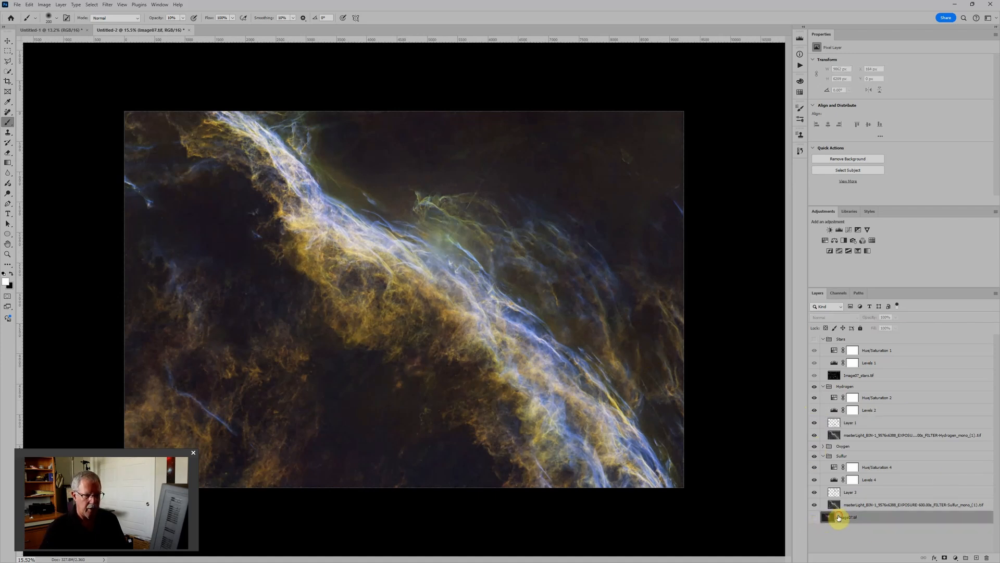
click(823, 456)
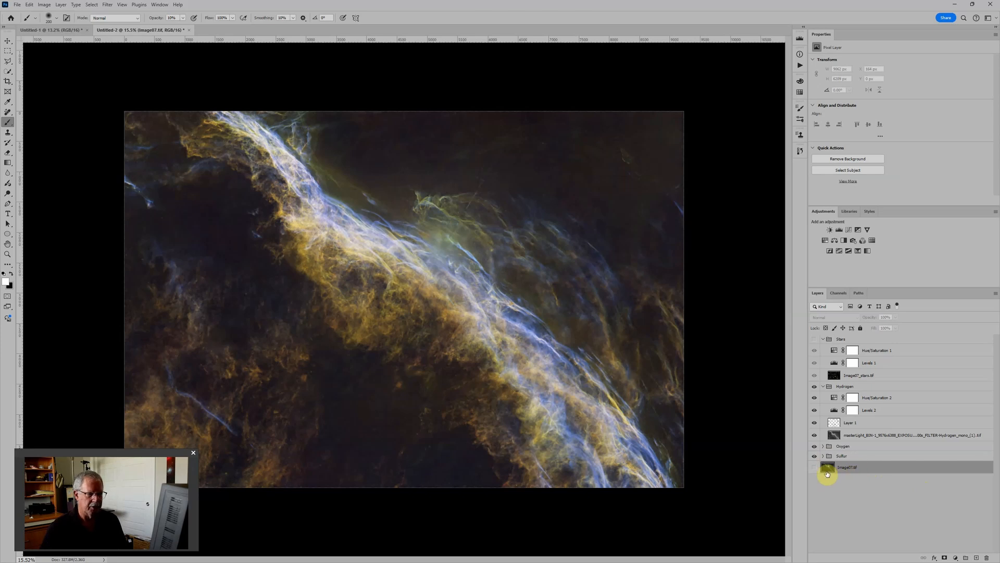
click(815, 468)
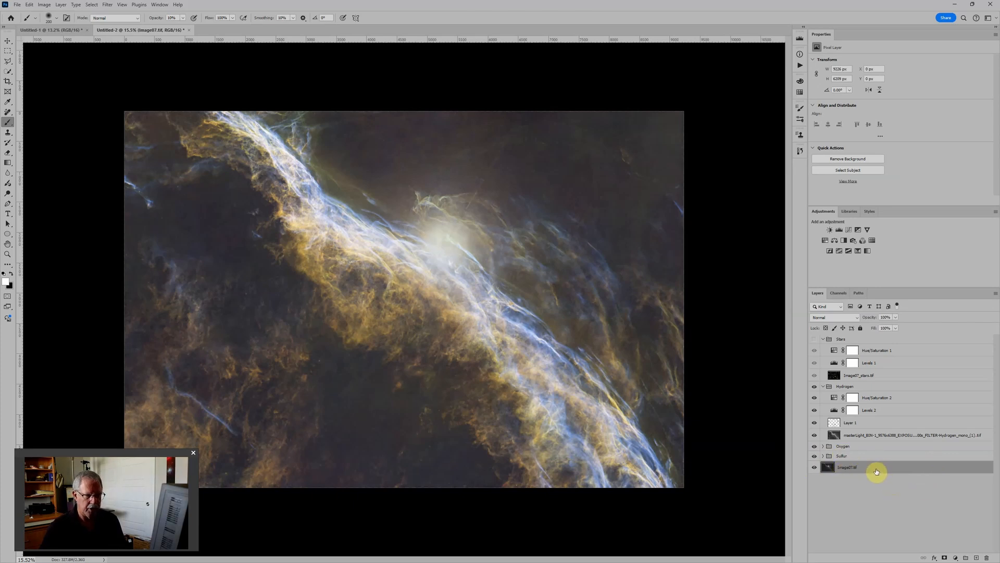
key(ctrl+g)
double_click(844, 465)
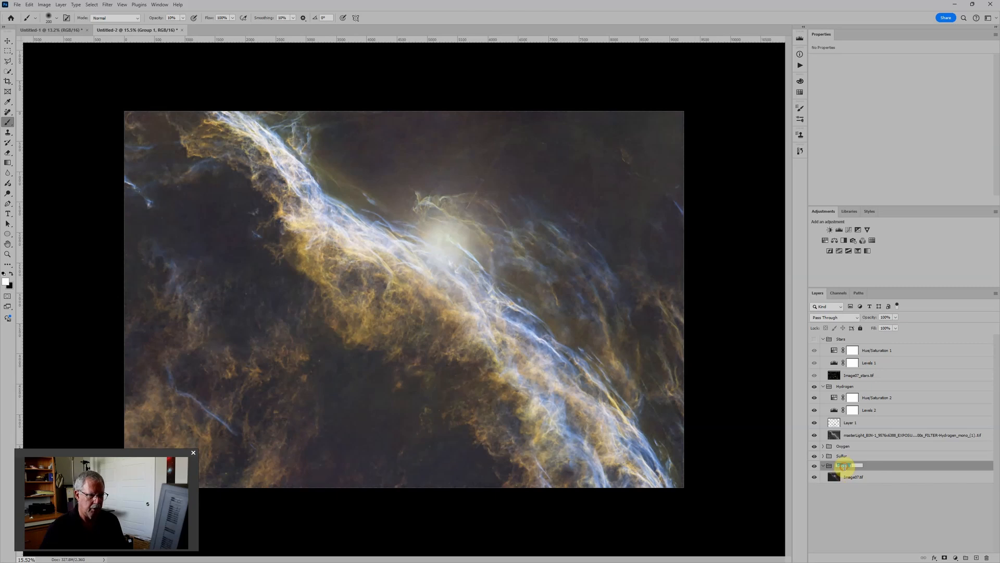
key(Return)
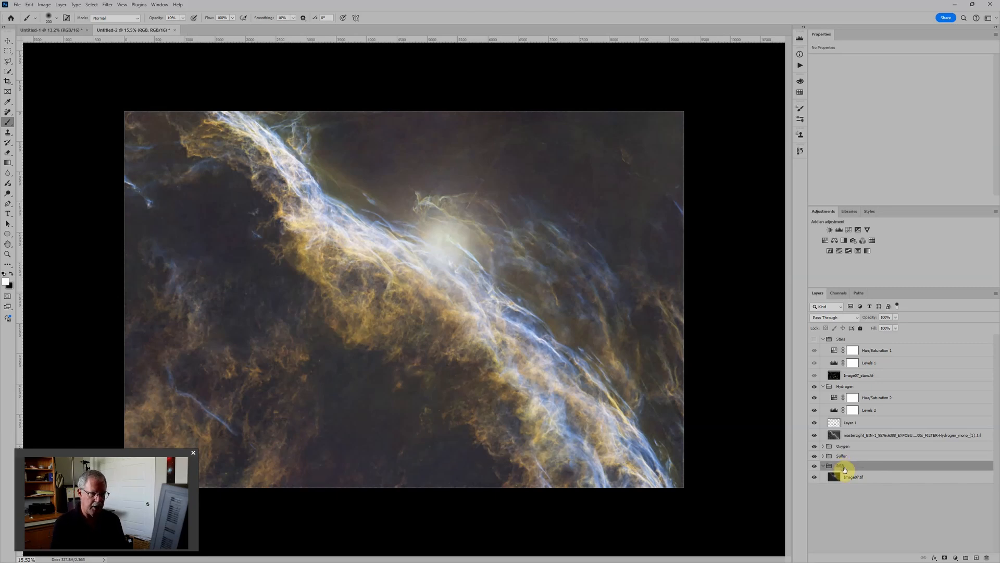
Add a Levels adjustment above Image07.tif with black input level 22, and toggle the RGB group to compare
click(852, 478)
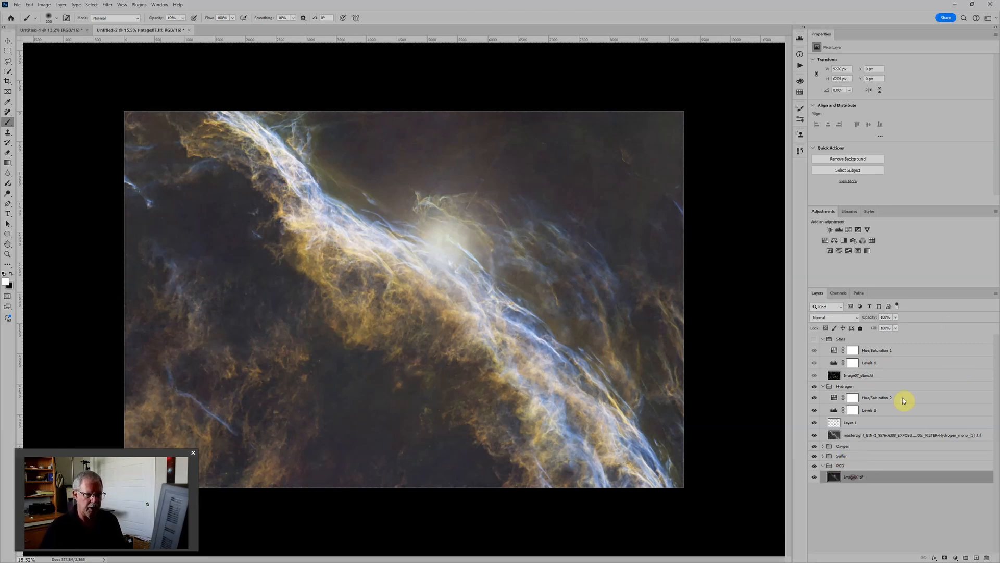
click(840, 230)
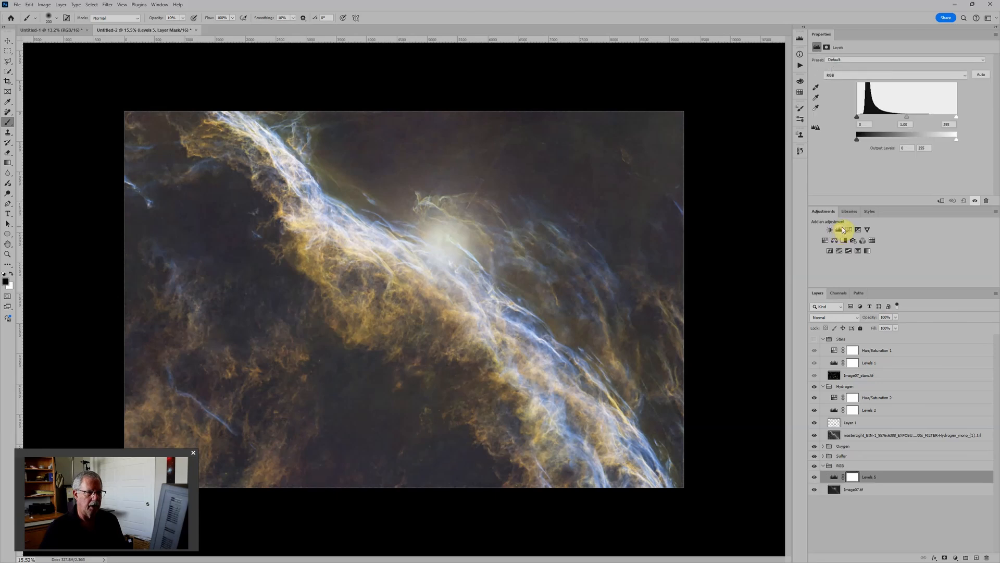
drag(860, 121, 865, 119)
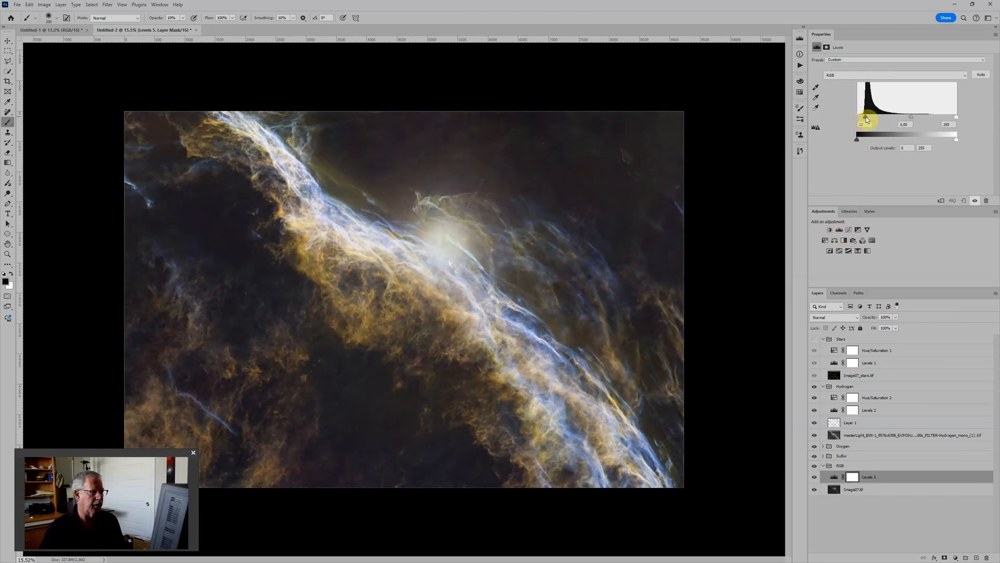
click(814, 466)
click(814, 466)
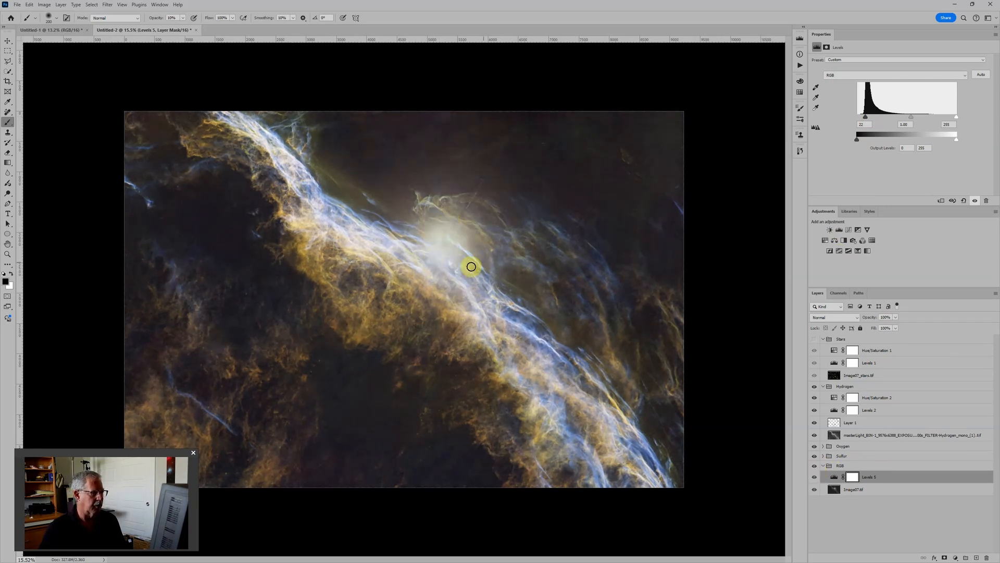
scroll(518, 308, down, 3)
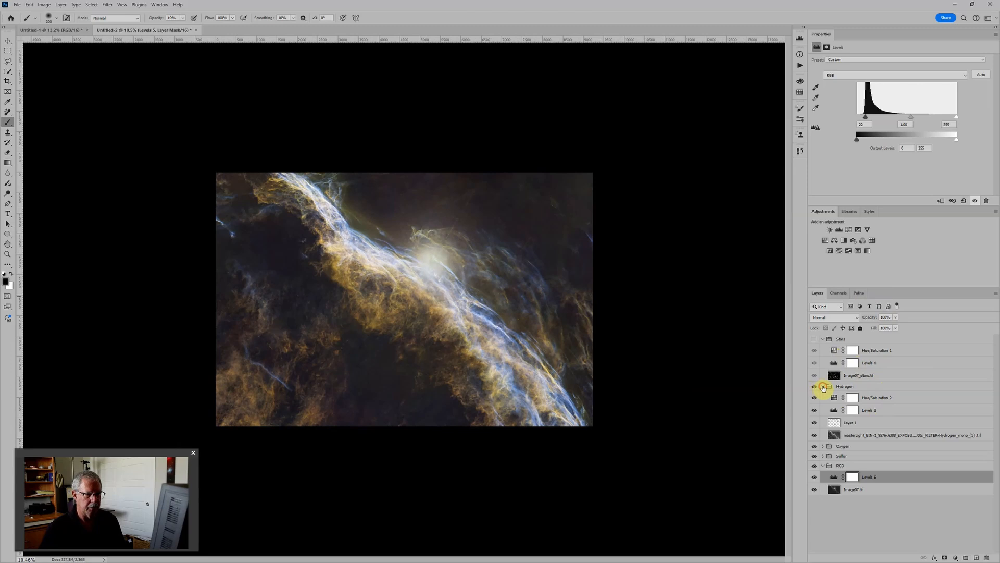
Collapse the Hydrogen and Stars groups, and add Levels, Color Balance and Hue/Saturation adjustments above the Hydrogen group
click(823, 387)
click(866, 388)
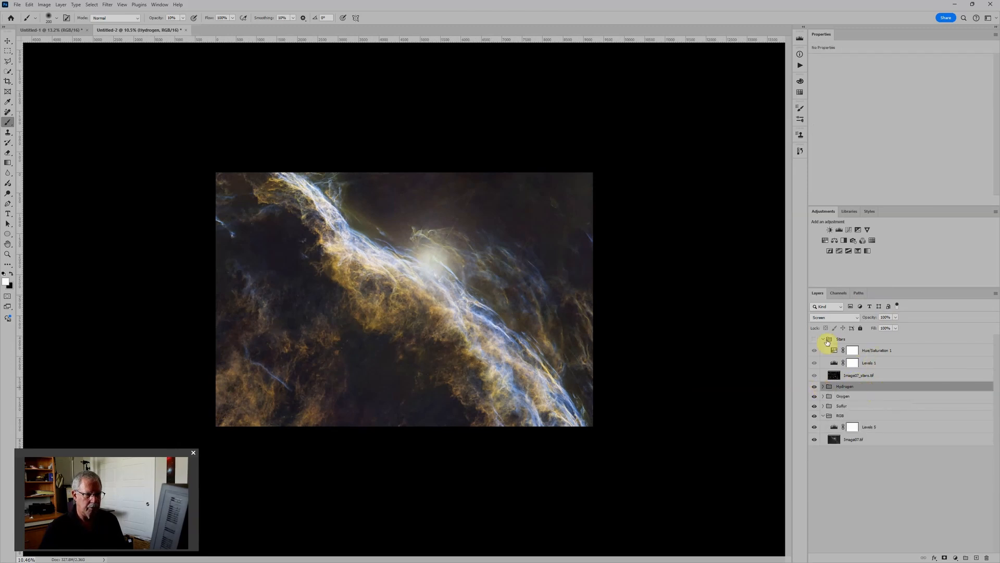
click(823, 339)
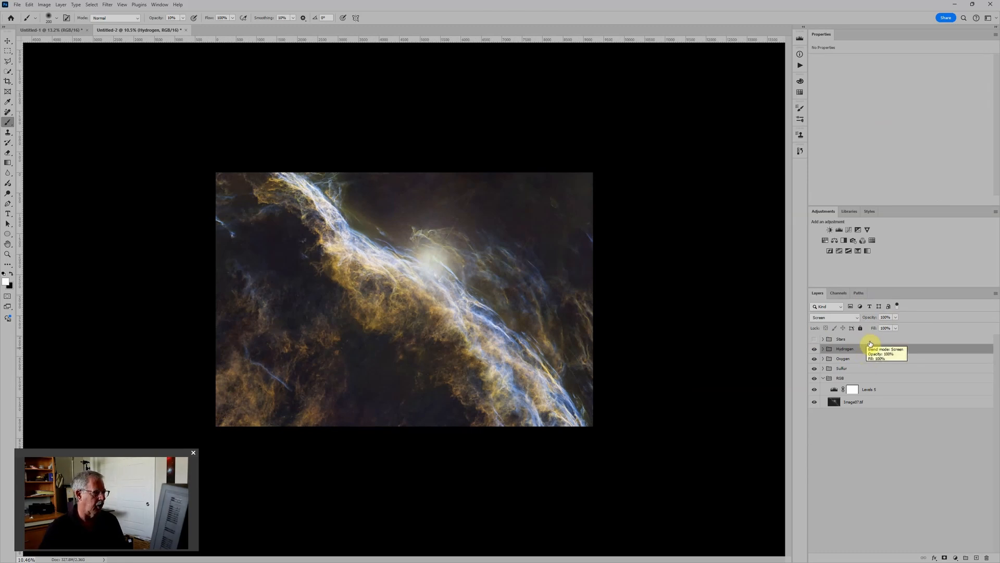
click(839, 230)
click(834, 240)
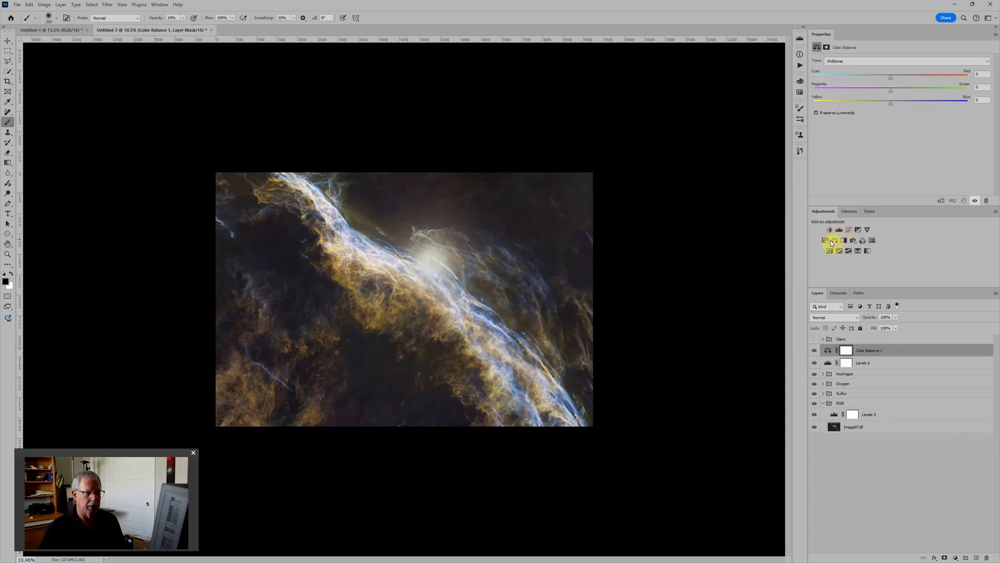
click(826, 241)
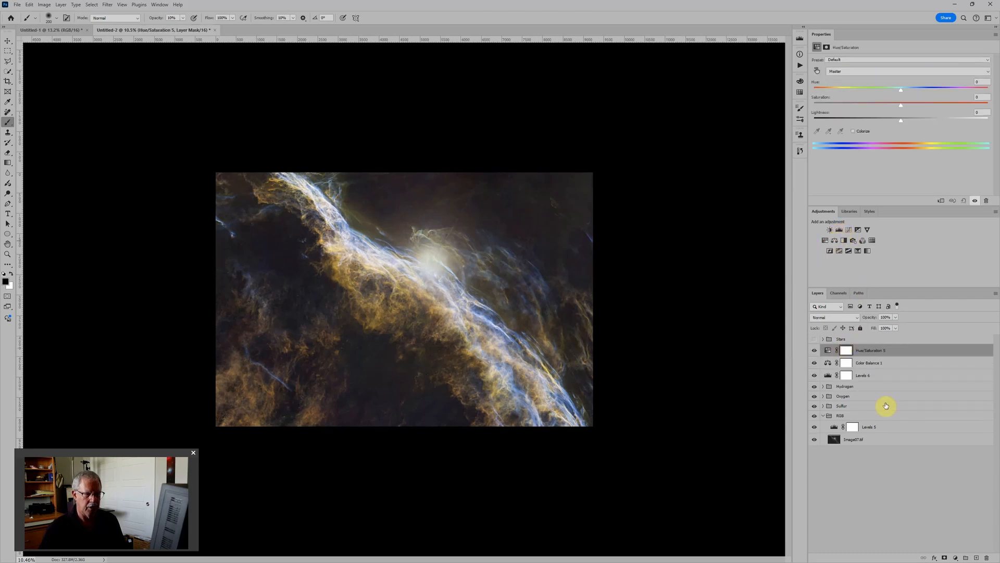
Add a Solid Color fill layer of #131313 above the new adjustments and set its blend mode to Lighten
click(956, 557)
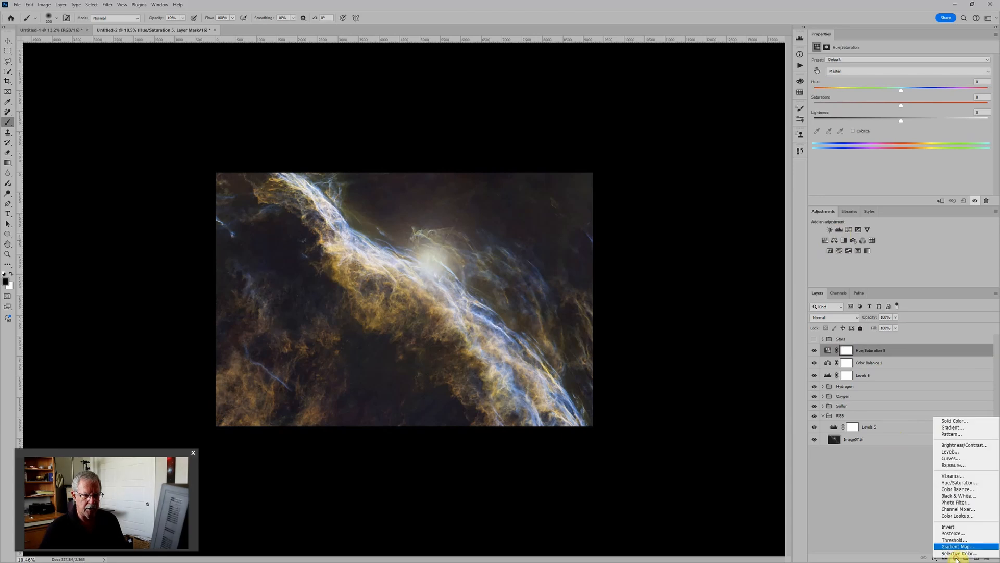
click(955, 421)
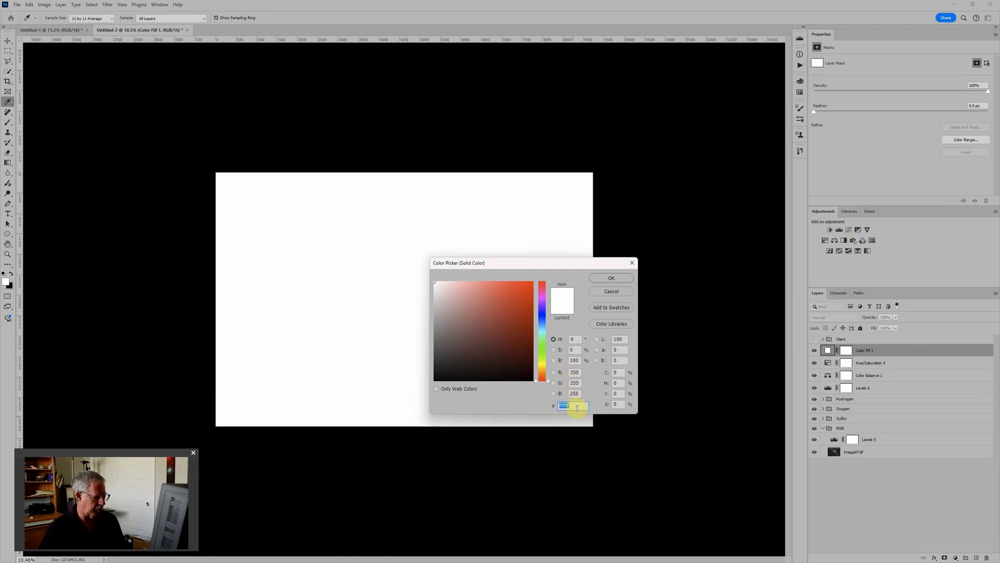
text(131313)
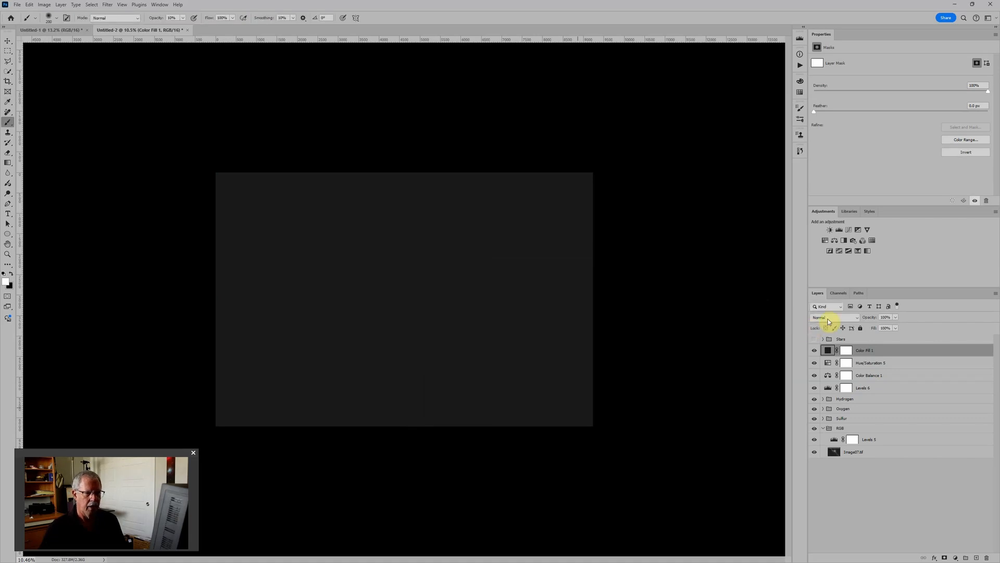
click(828, 320)
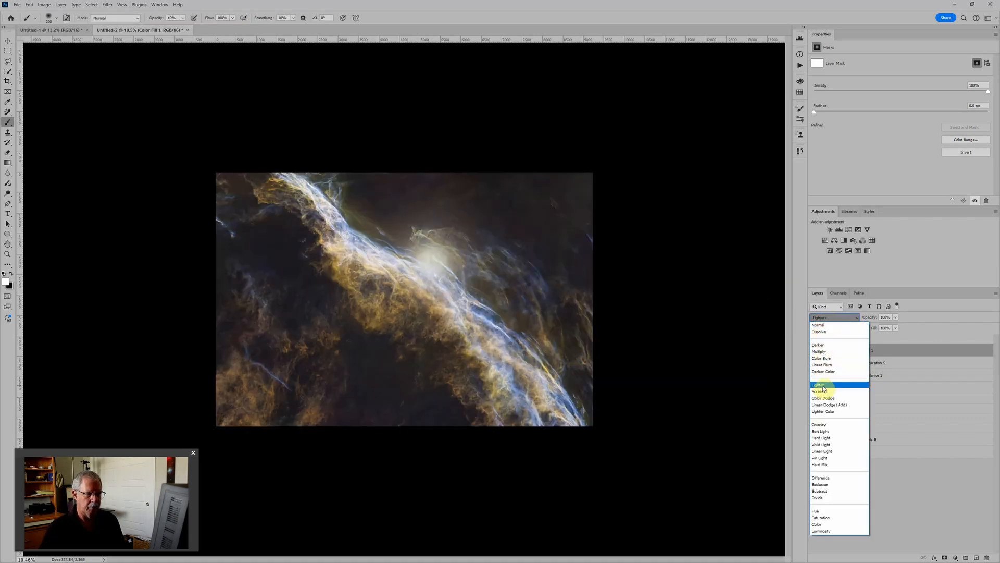
click(823, 386)
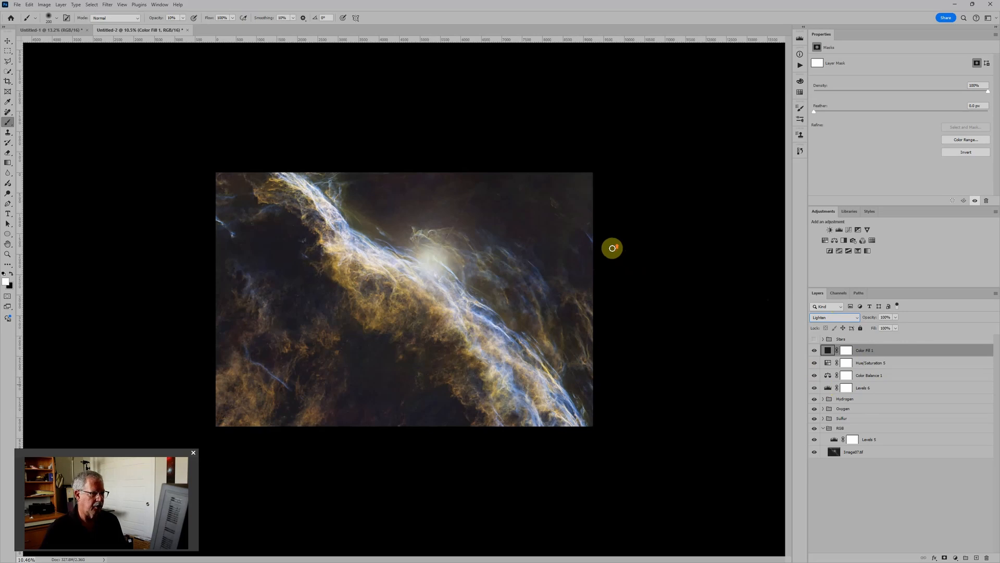
scroll(625, 250, up, 2)
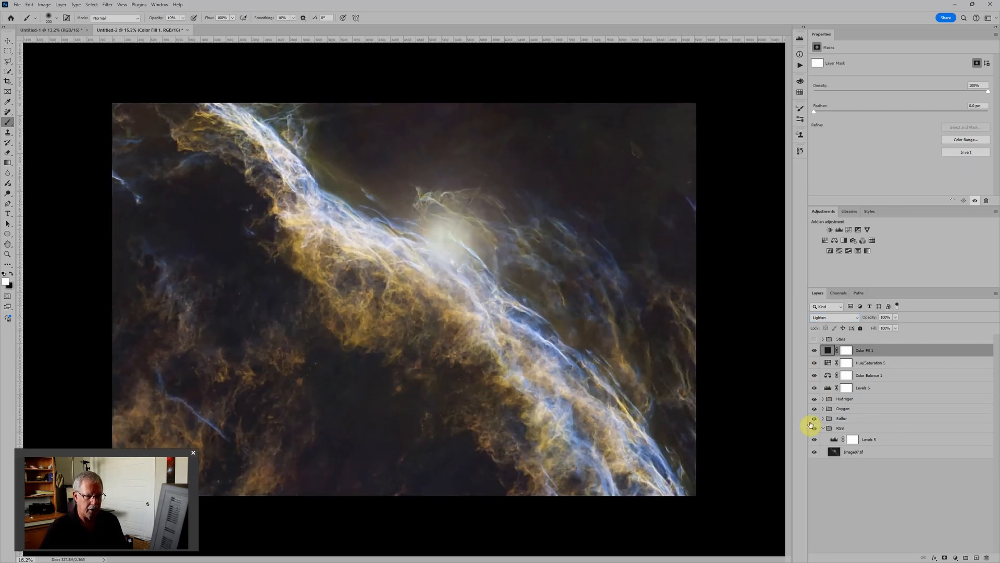
Toggle the visibility of the Sulfur and Hydrogen groups to compare their contribution to the combined image
click(815, 421)
click(814, 421)
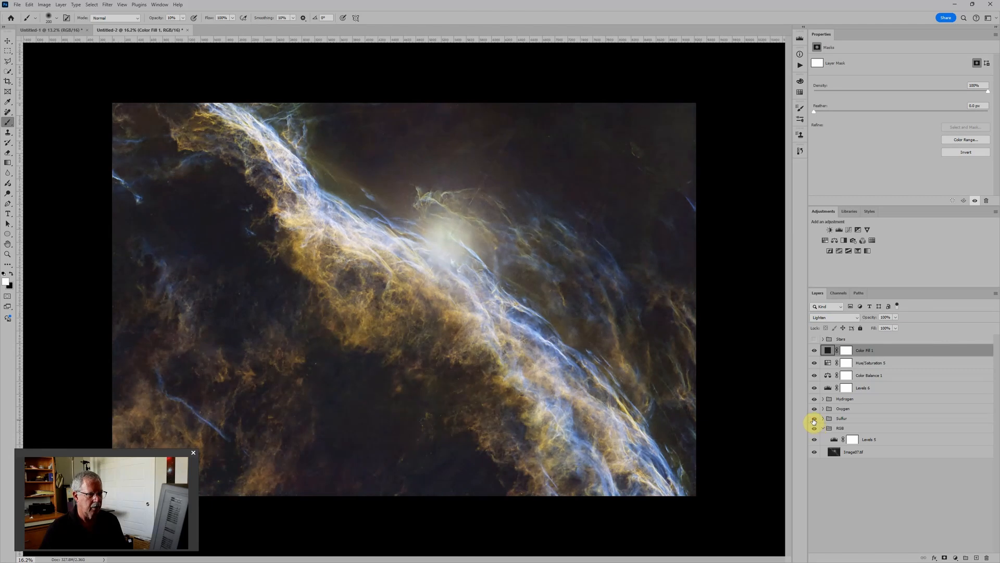
click(814, 400)
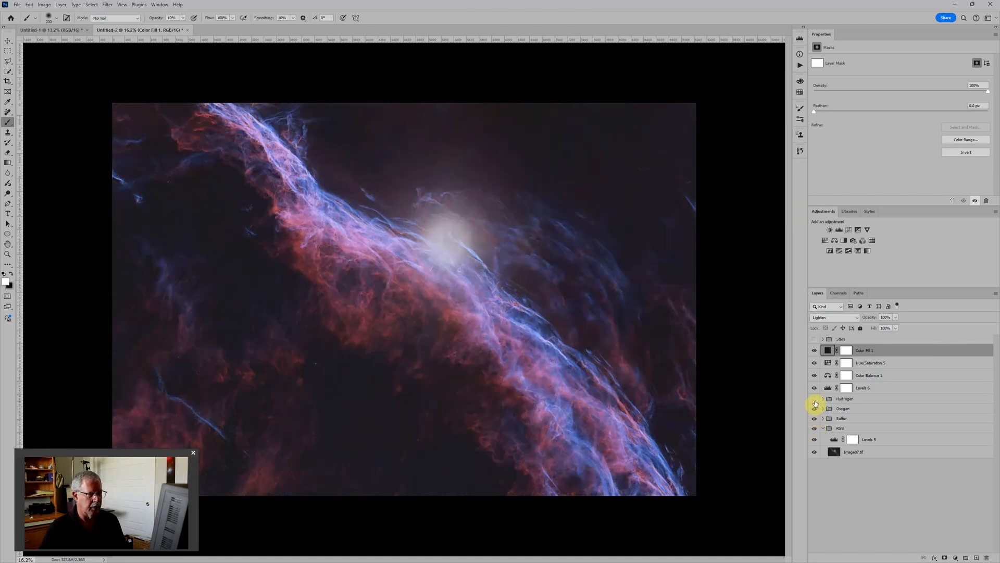
click(815, 400)
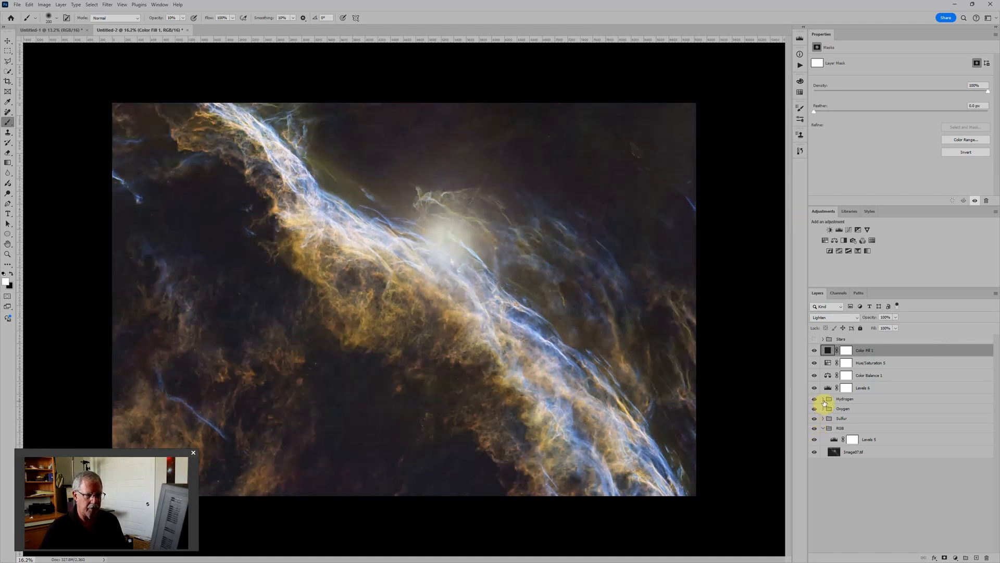
click(823, 399)
drag(832, 436, 710, 207)
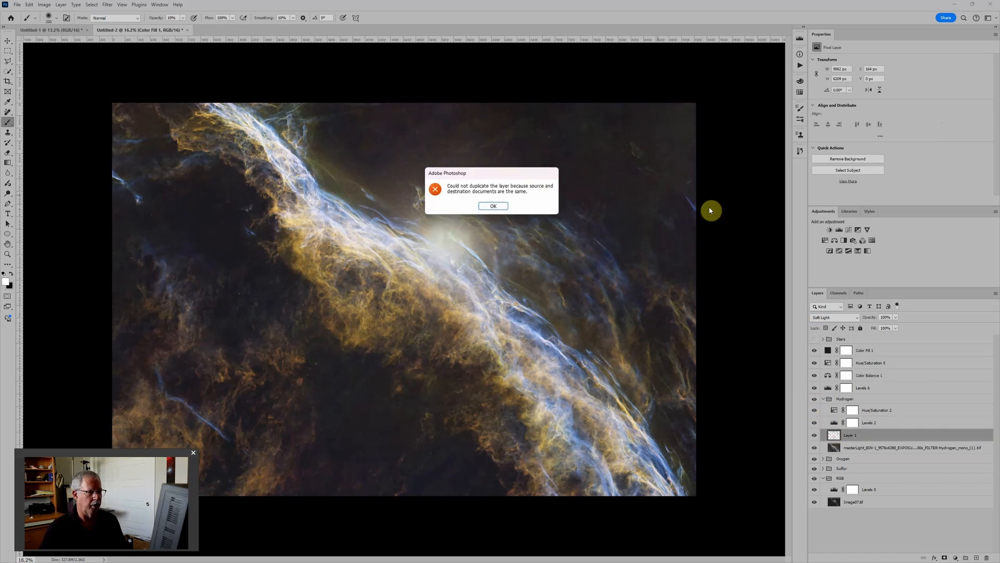
click(497, 206)
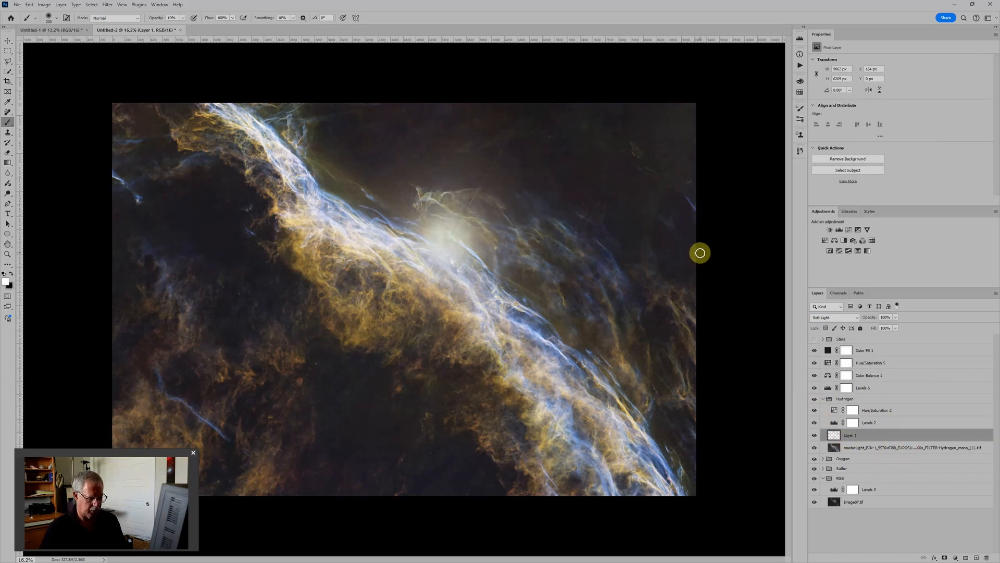
key(bracketright)
key(bracketright)
key(bracketright)
key(bracketright)
key(bracketright)
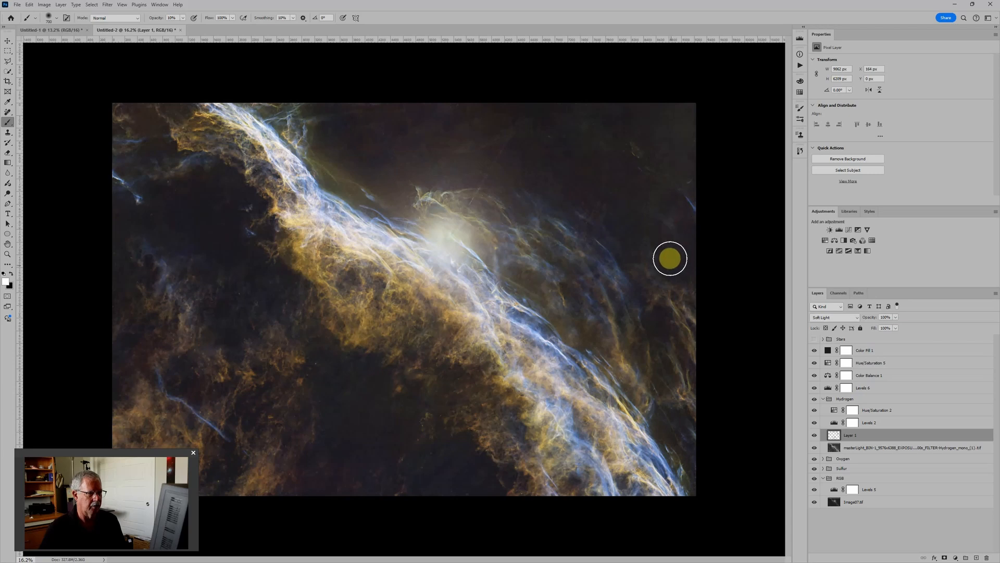
key(bracketleft)
key(bracketleft)
key(bracketleft)
key(bracketleft)
key(bracketleft)
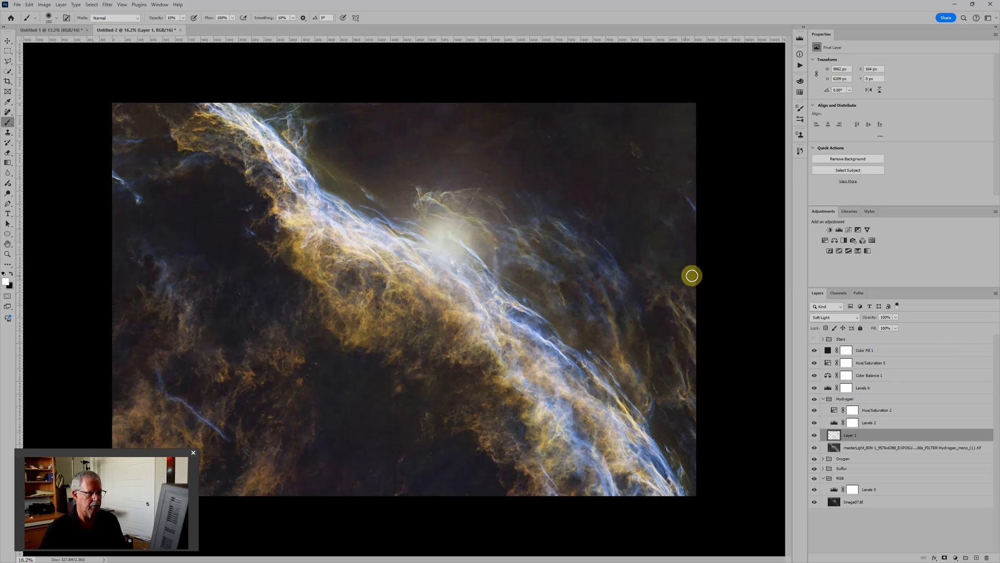
In Color Balance 1, shift the midtones to +11 toward red and -3 toward magenta
scroll(725, 255, down, 2)
scroll(726, 254, down, 1)
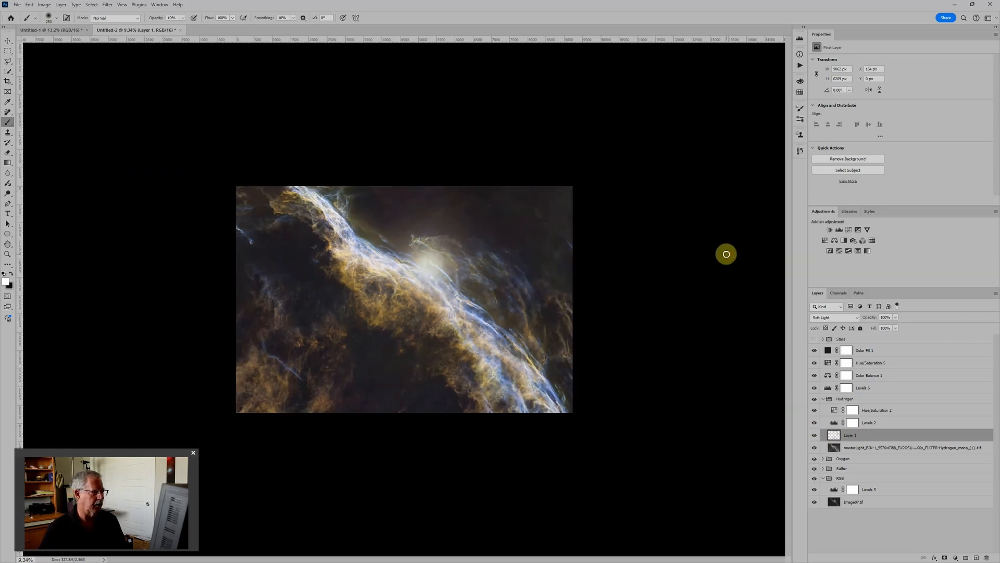
click(829, 377)
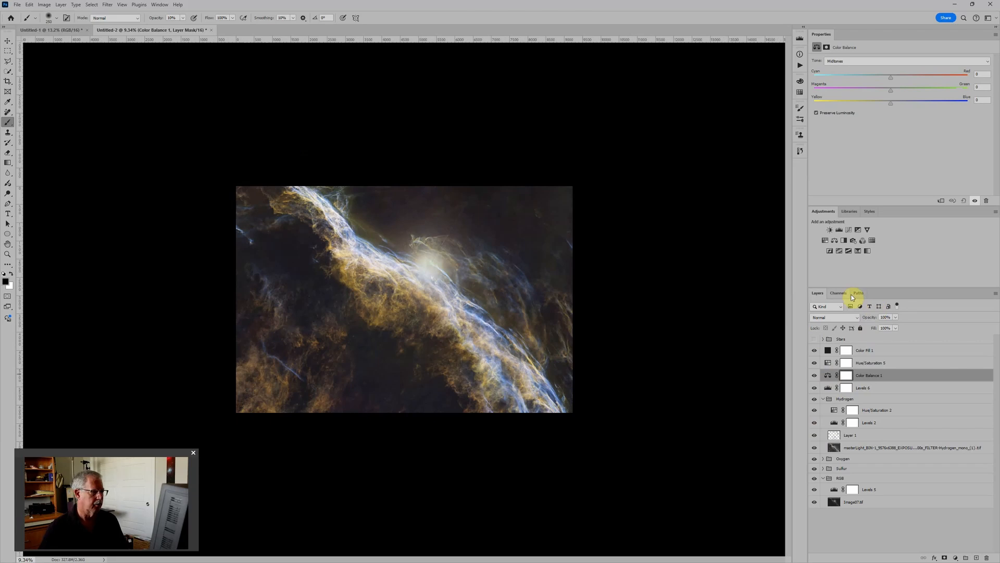
click(899, 77)
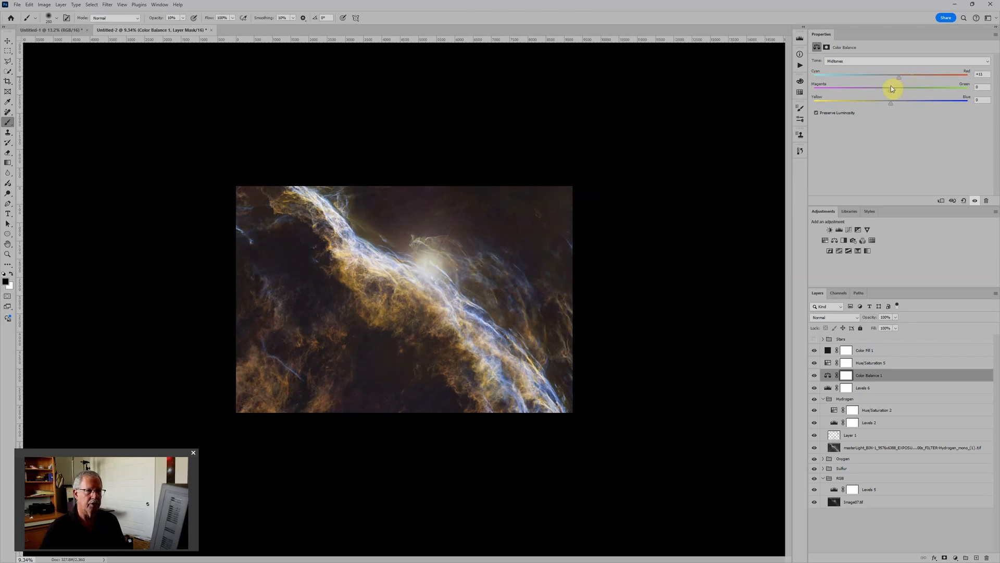
drag(891, 91, 888, 89)
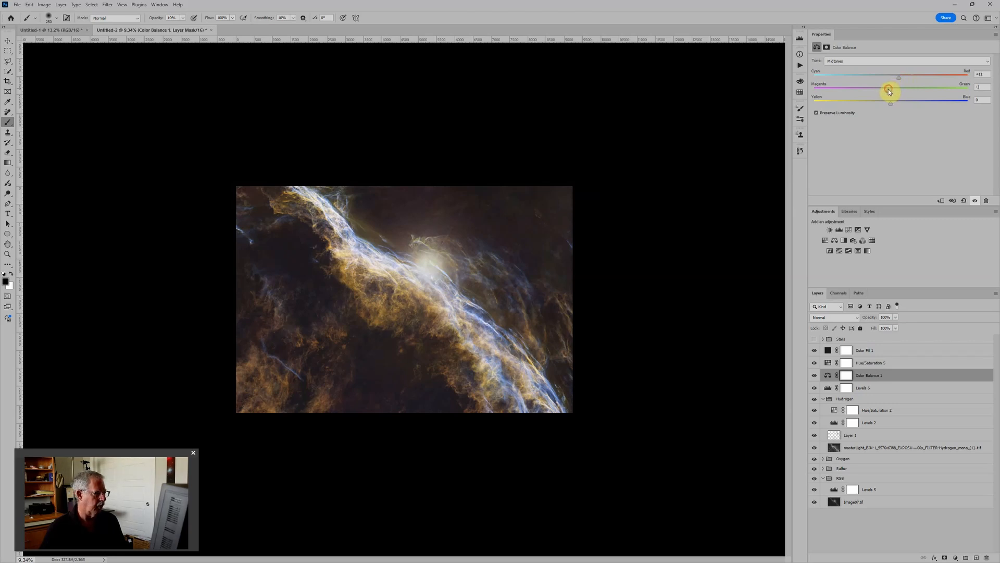
Set the master hue of Hue/Saturation 5 to -28
click(830, 362)
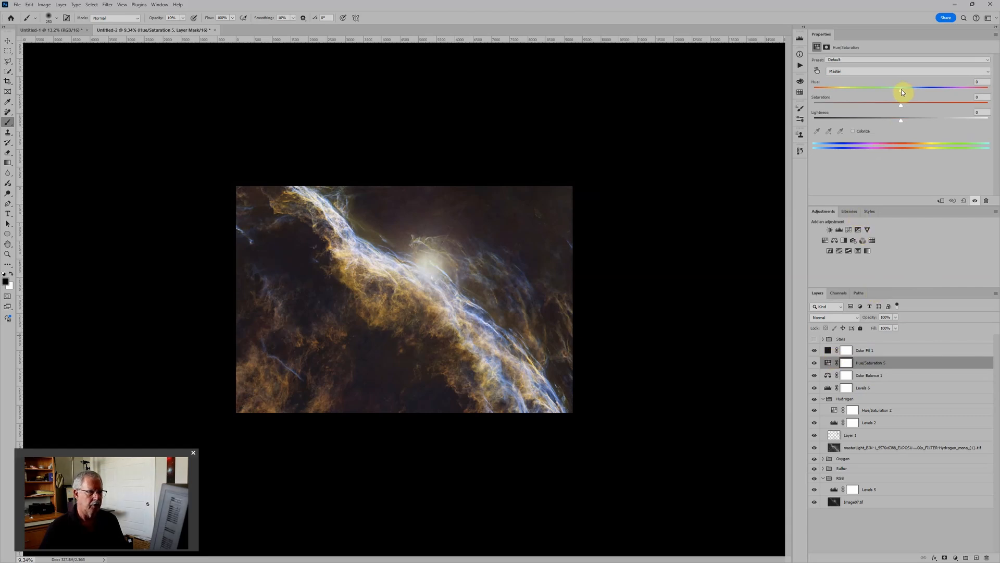
drag(900, 90, 887, 91)
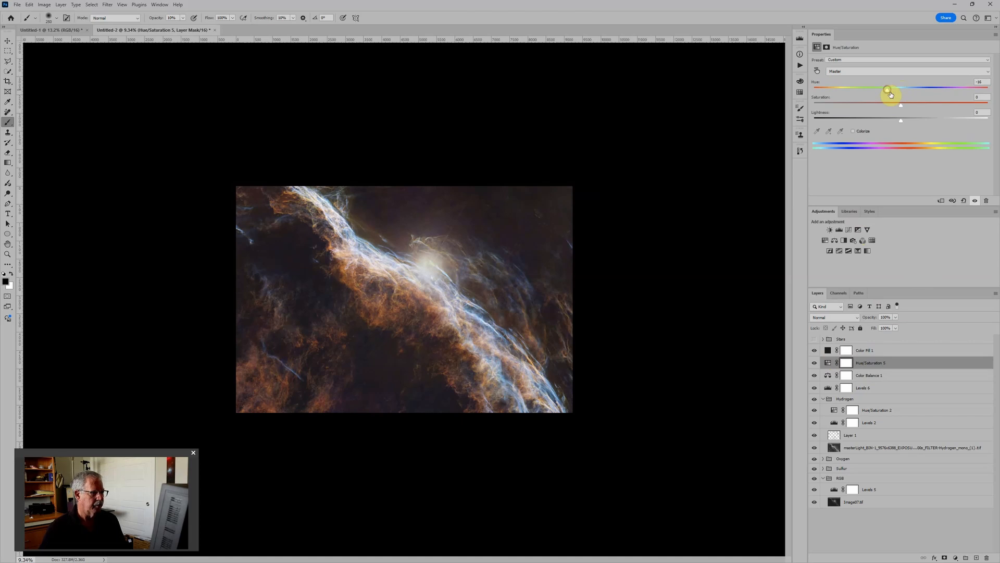
scroll(491, 326, up, 3)
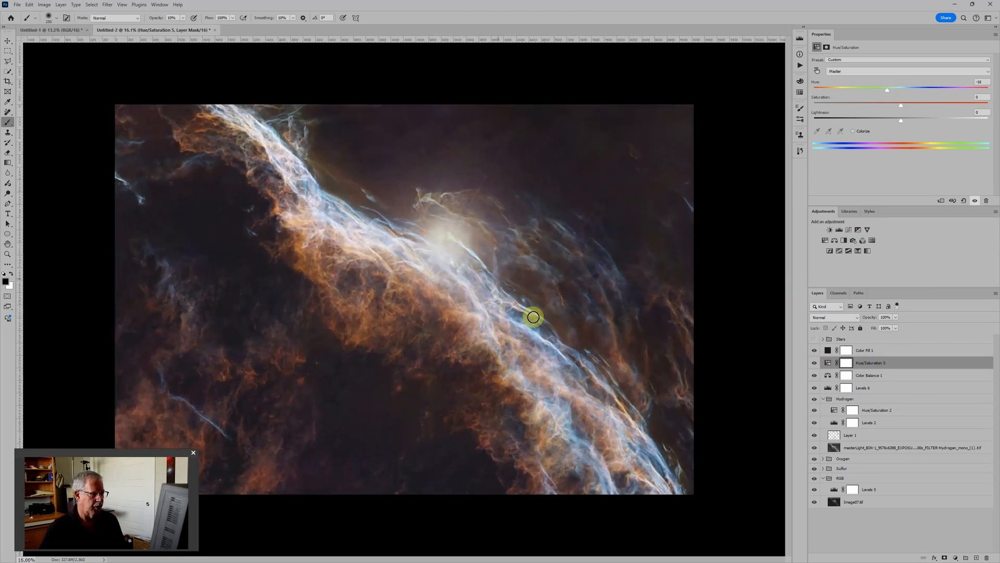
In the Oxygen group, set the Hue/Saturation 3 hue to 212 and the Levels 3 input levels to 28 black and 1.08 midtones
click(823, 458)
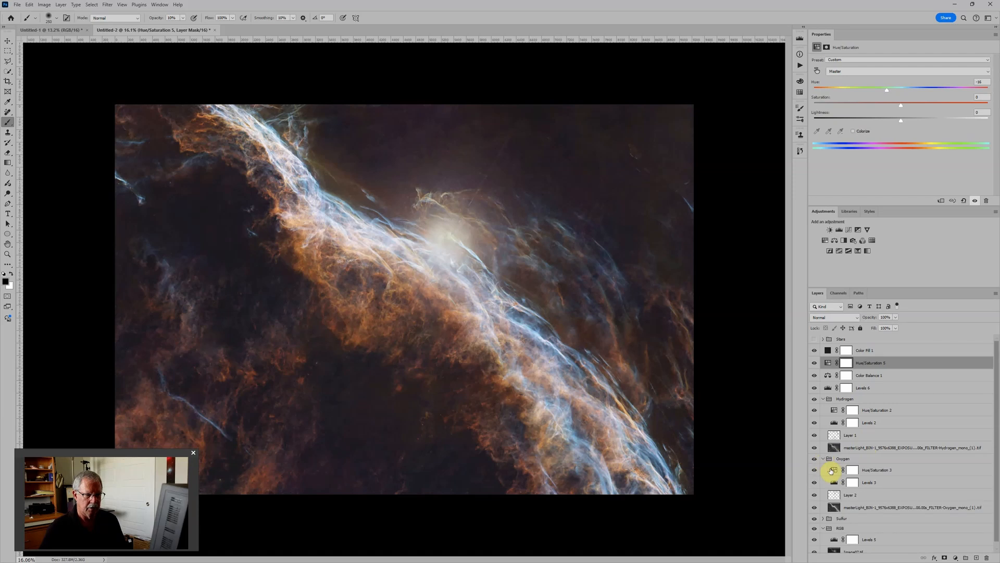
click(833, 469)
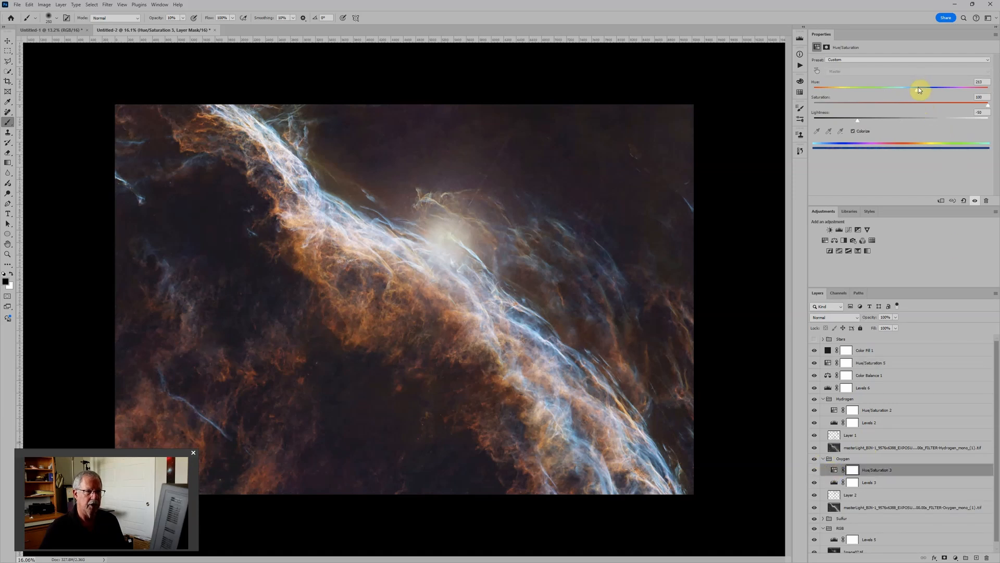
drag(917, 89, 917, 92)
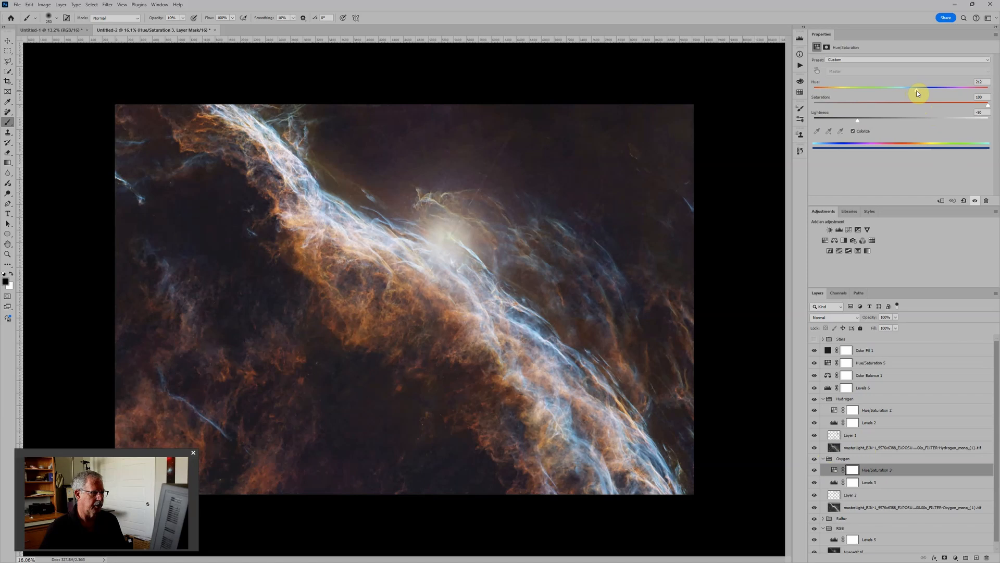
click(834, 483)
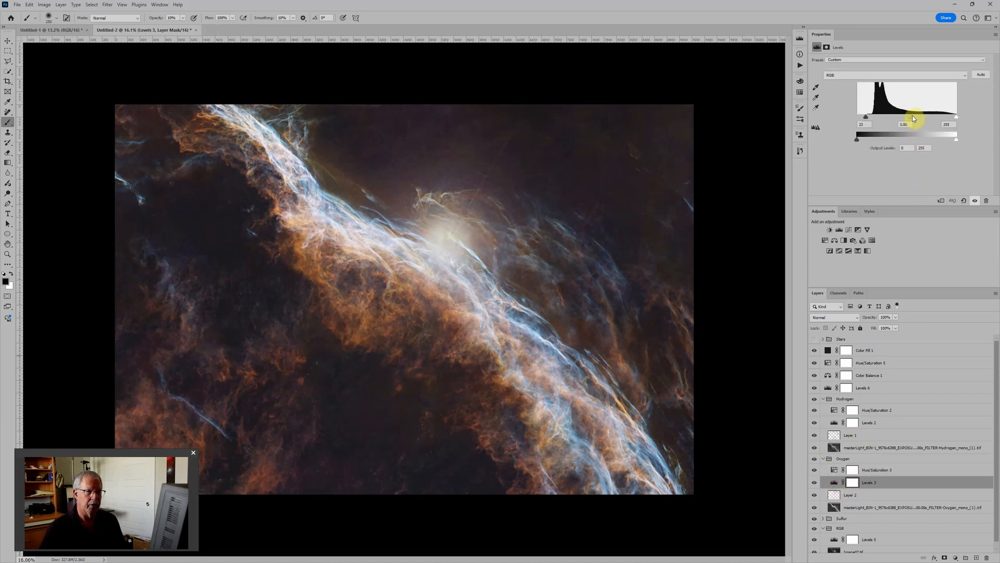
drag(911, 116, 909, 115)
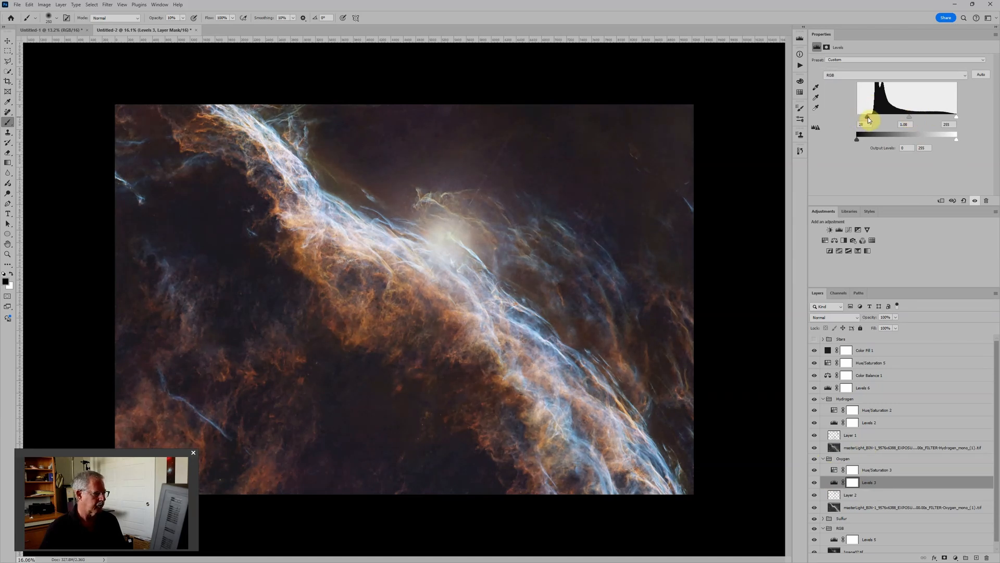
Make the Stars group visible over the nebula and expand it to show its layers
scroll(596, 257, down, 2)
scroll(597, 257, down, 1)
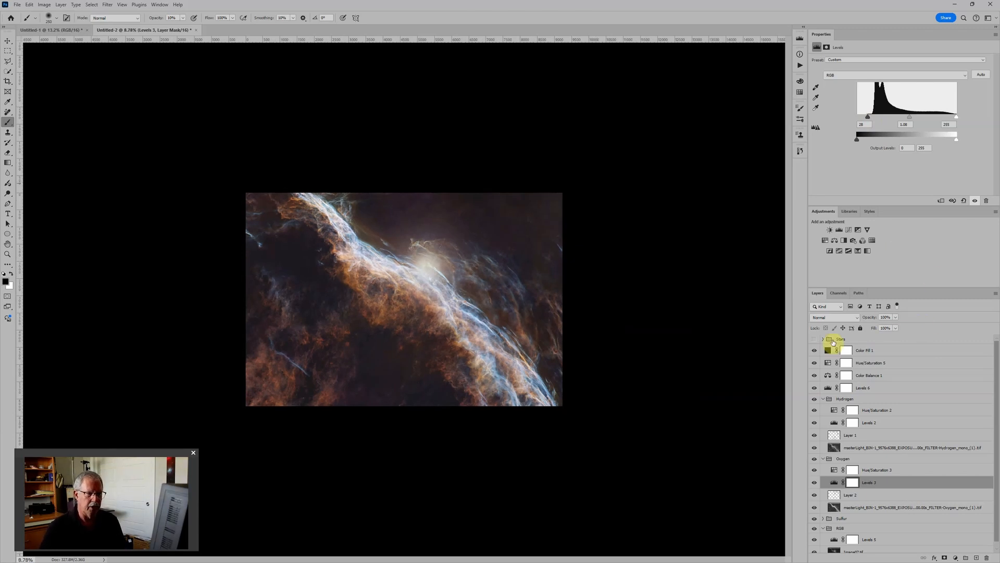
click(815, 340)
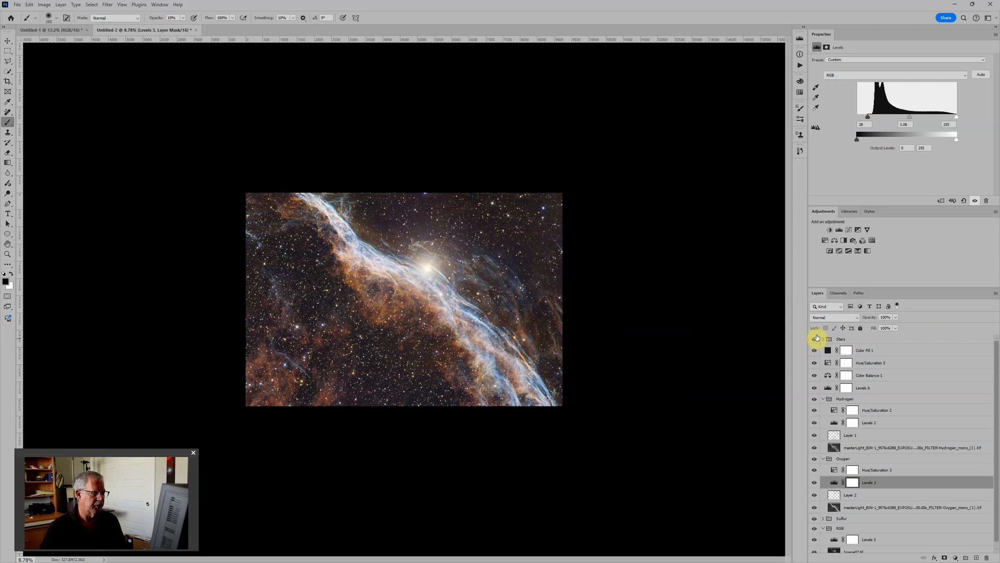
scroll(381, 313, up, 6)
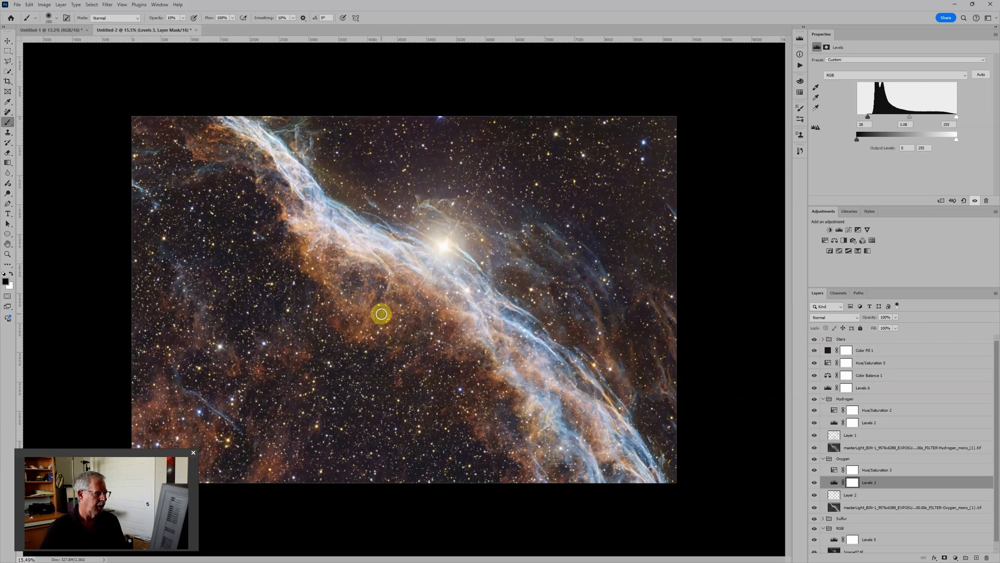
scroll(380, 314, up, 1)
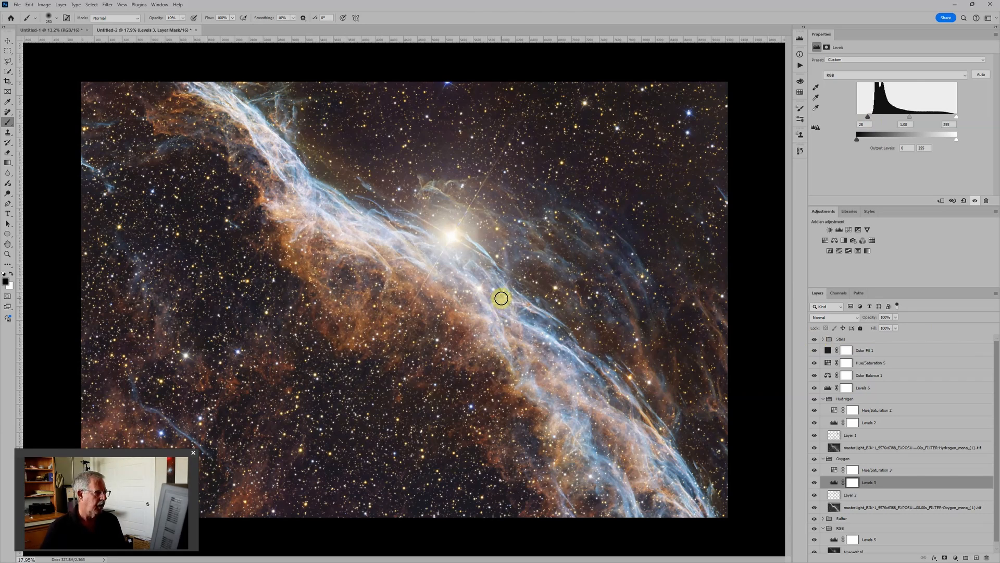
click(823, 339)
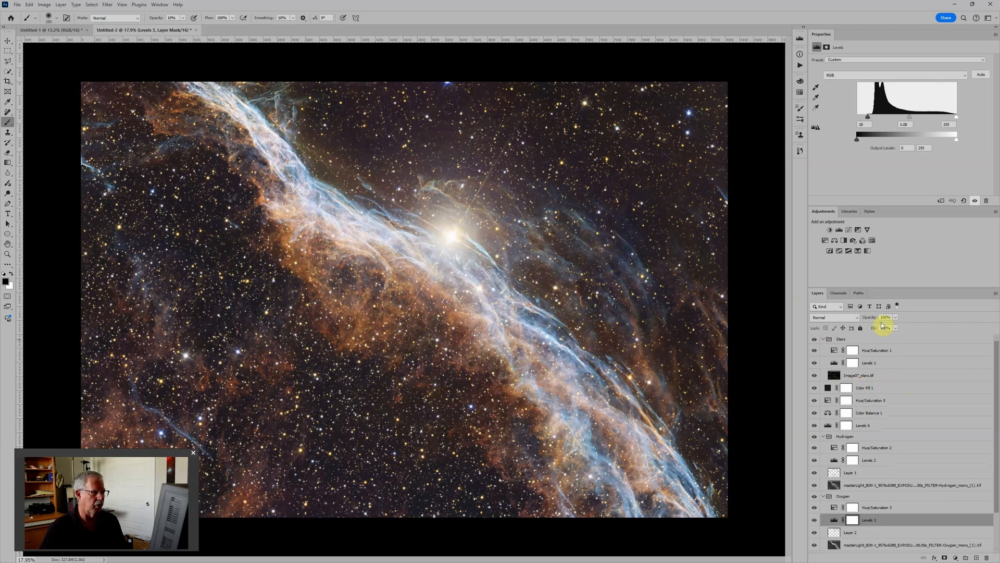
Try much darker midtones in the Stars group's Levels 1 adjustment, and bring them back to 1.08
click(835, 362)
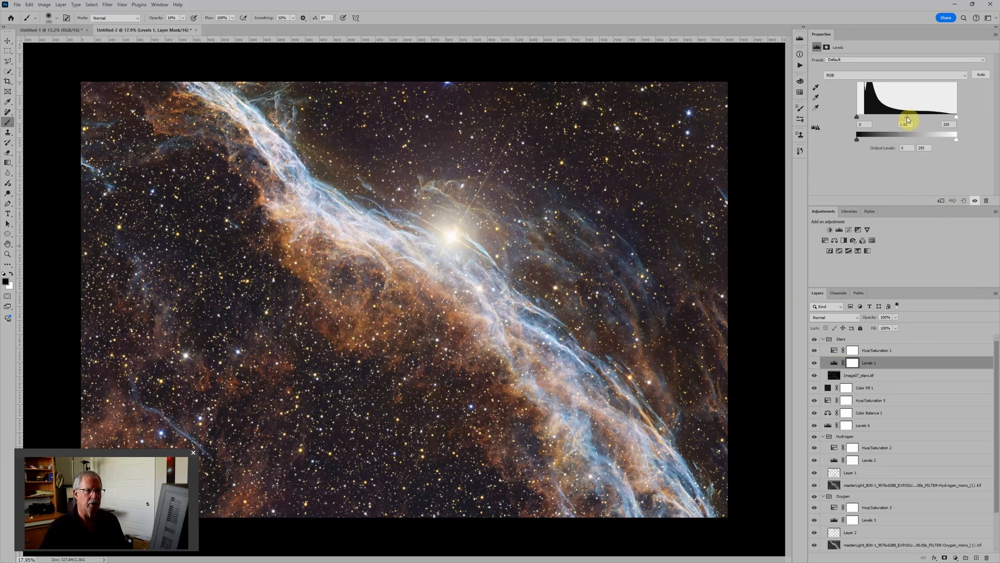
drag(907, 119, 943, 115)
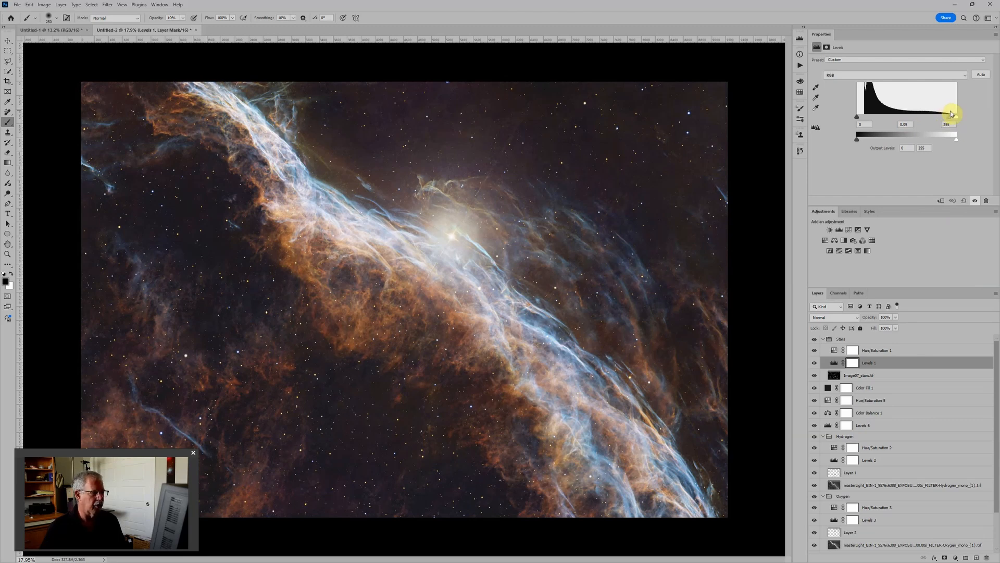
drag(951, 114, 906, 122)
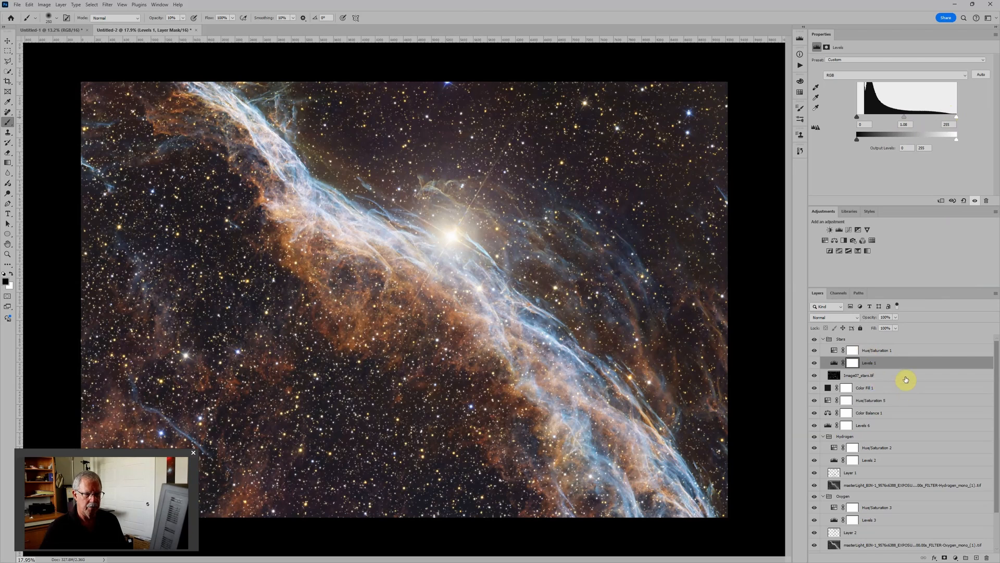
Convert the Image07_stars.tif layer to a smart object
click(905, 375)
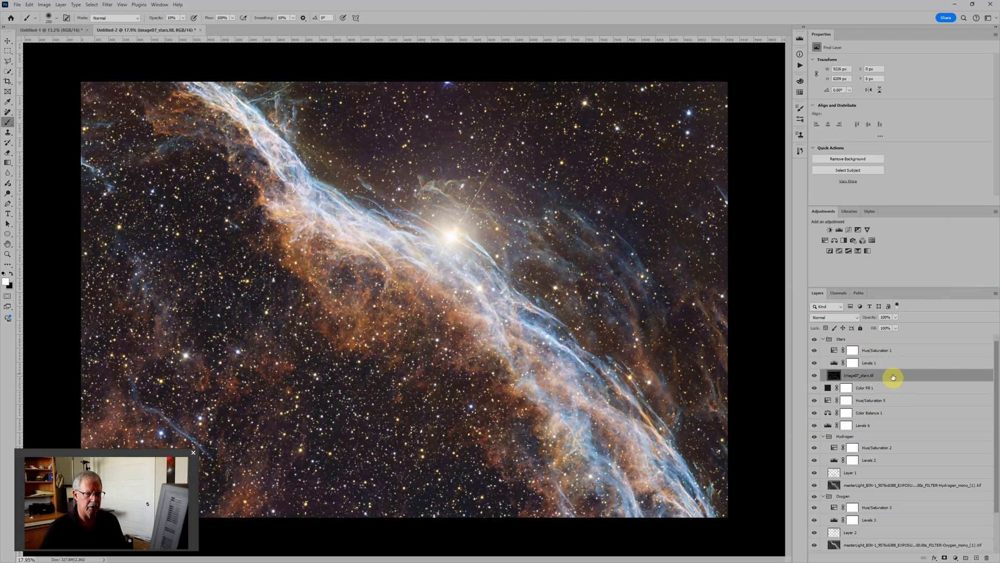
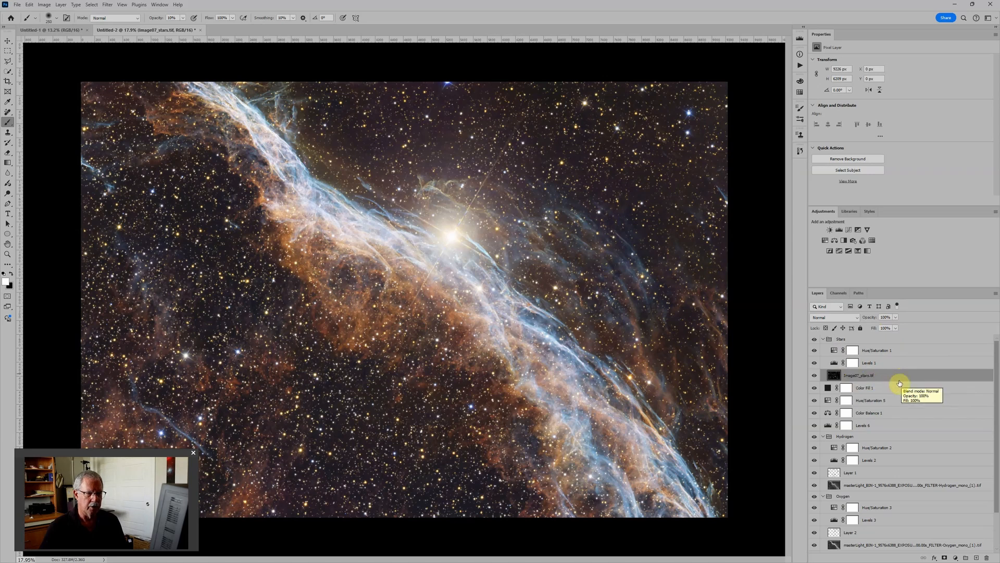
right_click(927, 375)
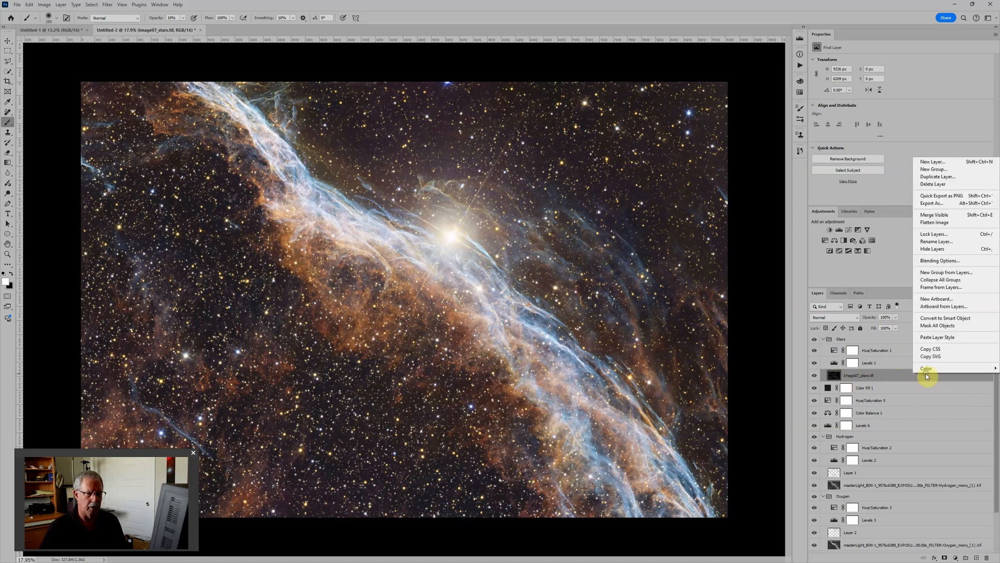
click(953, 318)
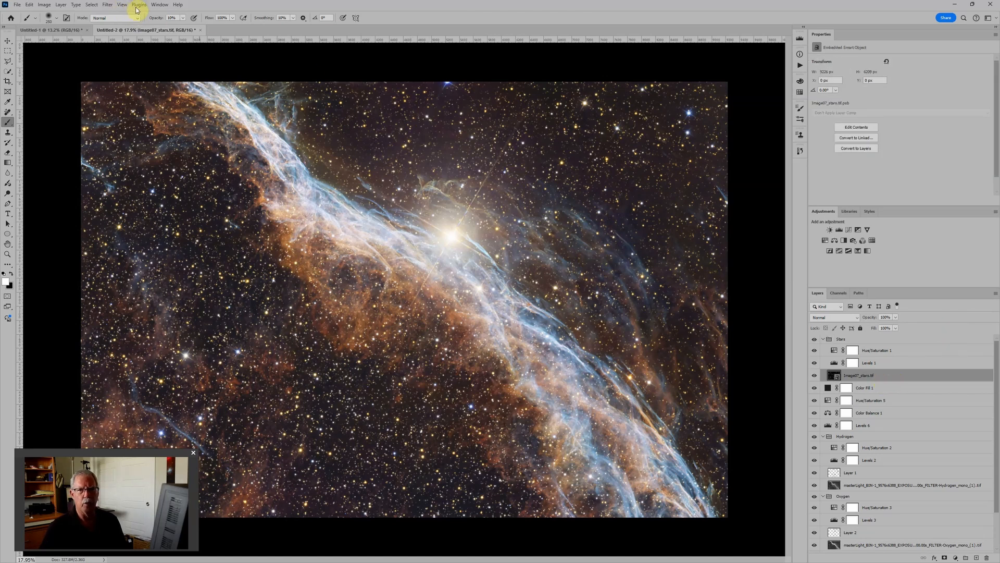
Apply a Dust & Scratches filter to the stars smart object with a radius of 7 pixels and a threshold of 0
click(107, 6)
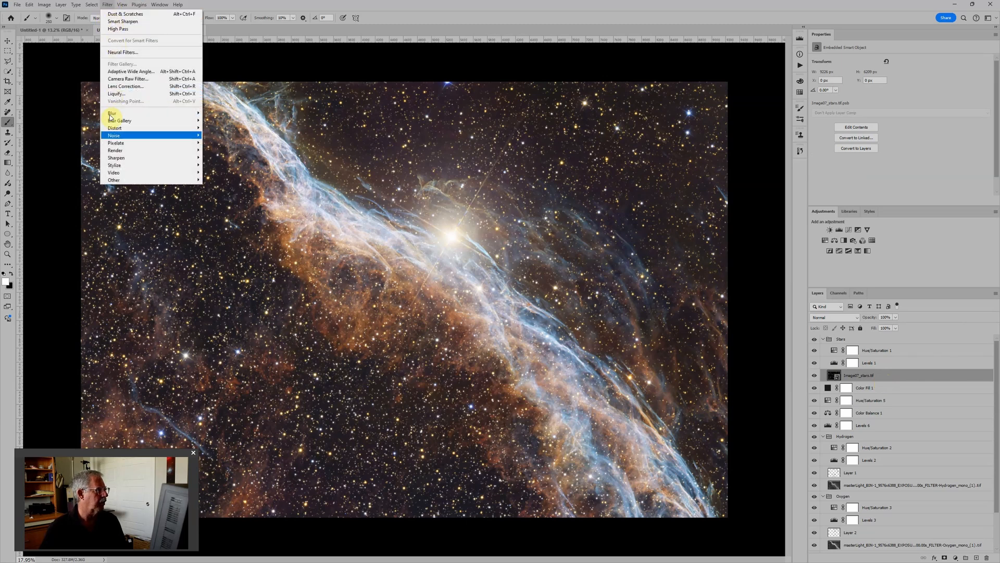
mouse_move(124, 138)
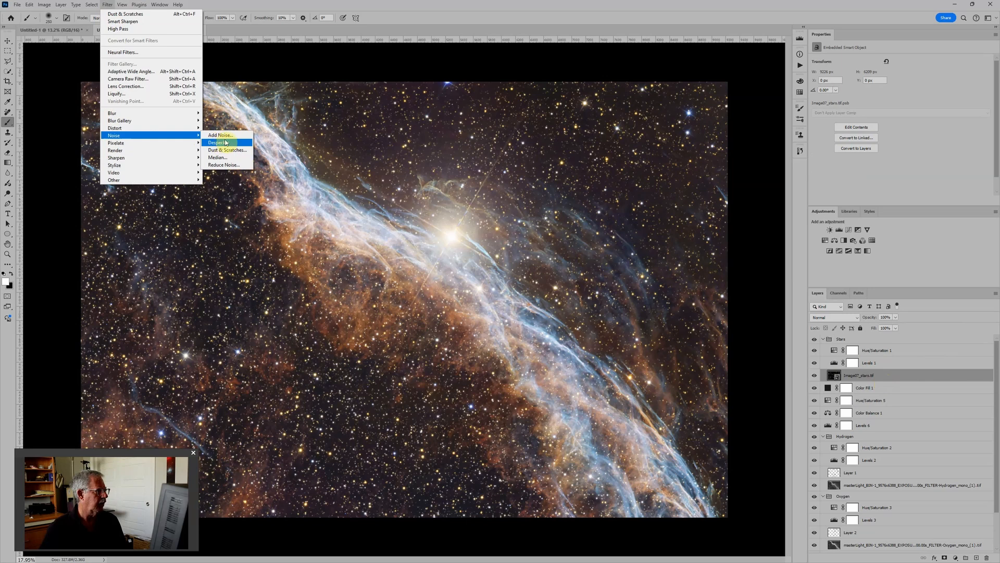
click(224, 151)
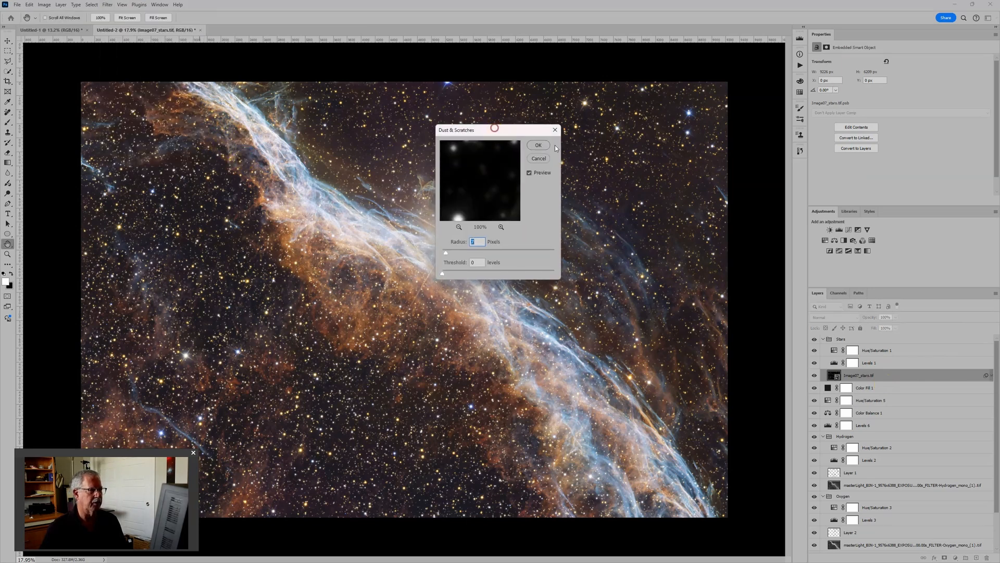
drag(507, 137, 654, 172)
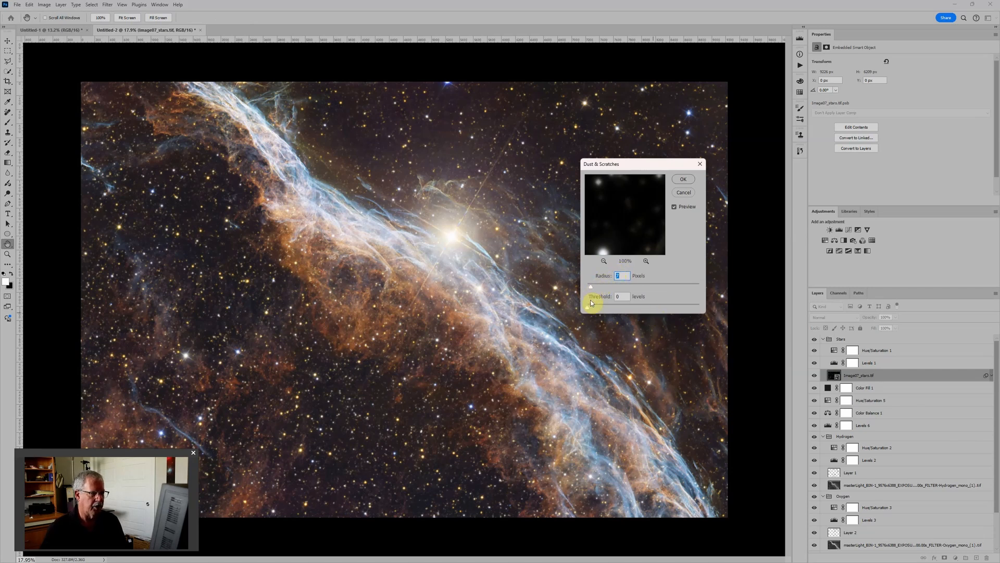
drag(590, 286, 602, 289)
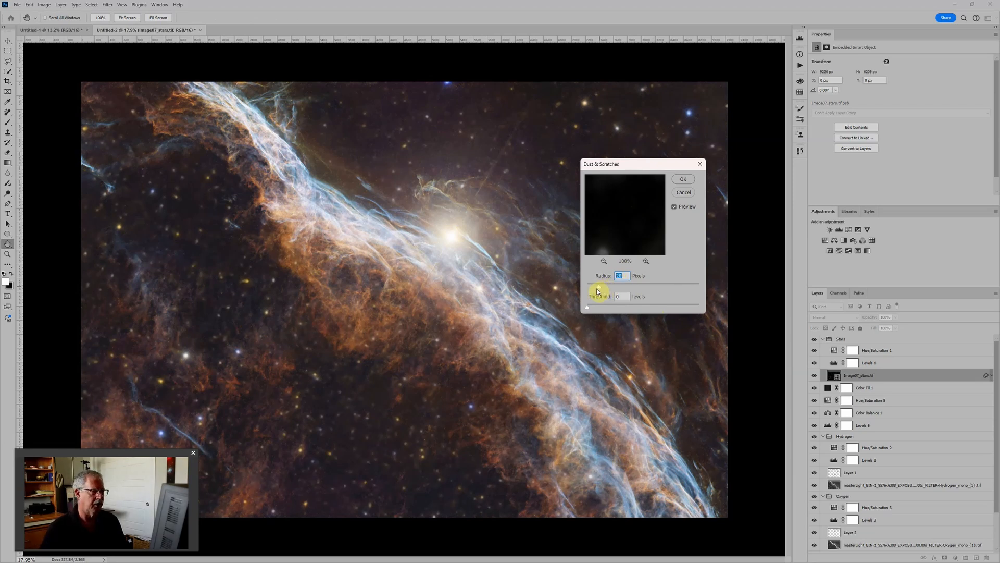
drag(599, 290, 592, 286)
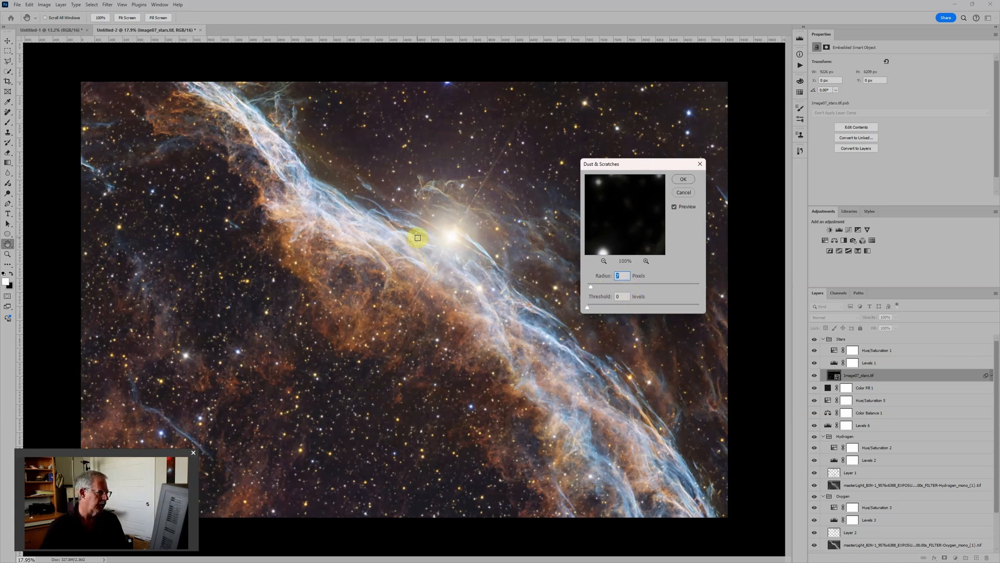
click(683, 179)
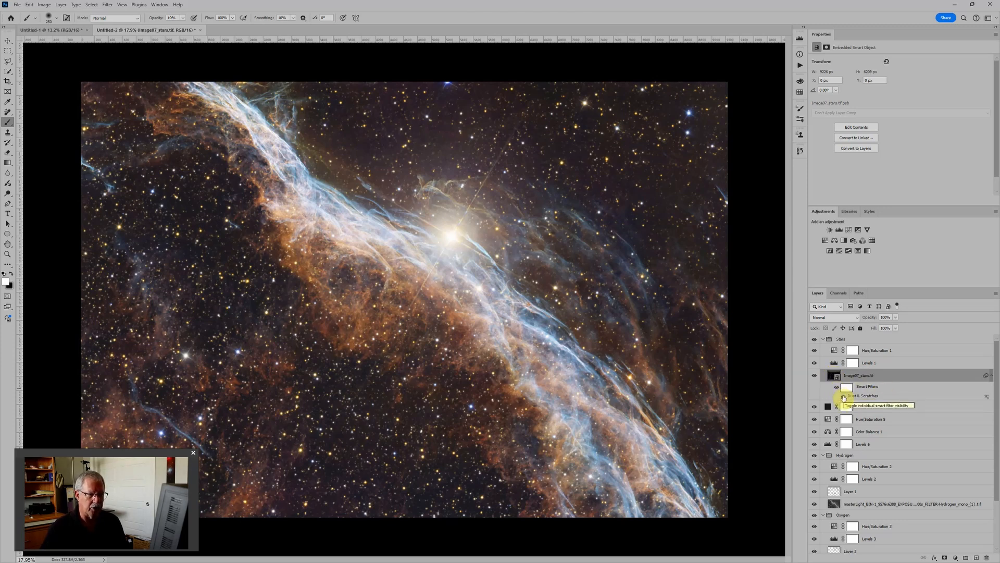
click(838, 390)
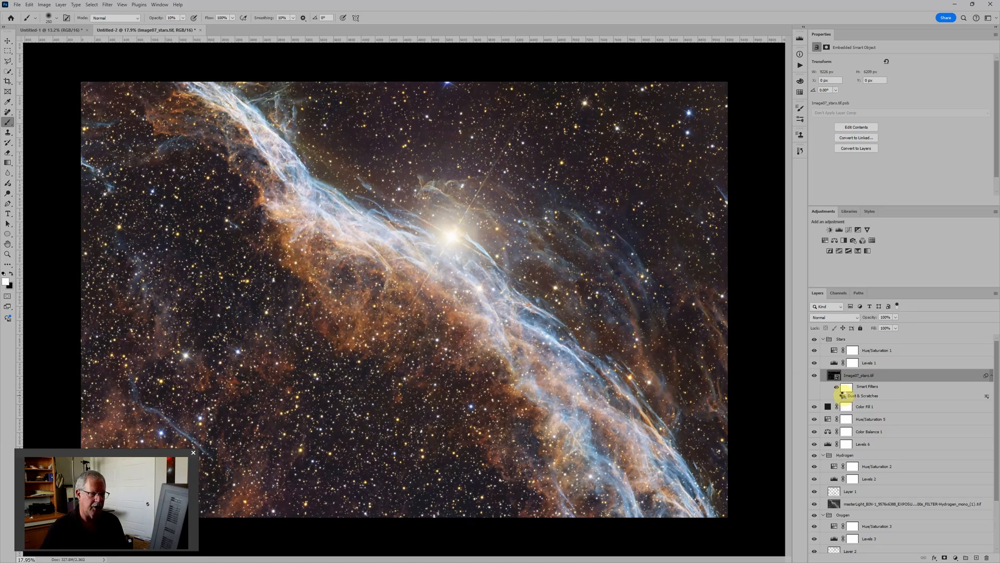
Apply Smart Sharpen to the stars smart object with an amount of 386% and a radius of 2.4 px
scroll(529, 280, down, 1)
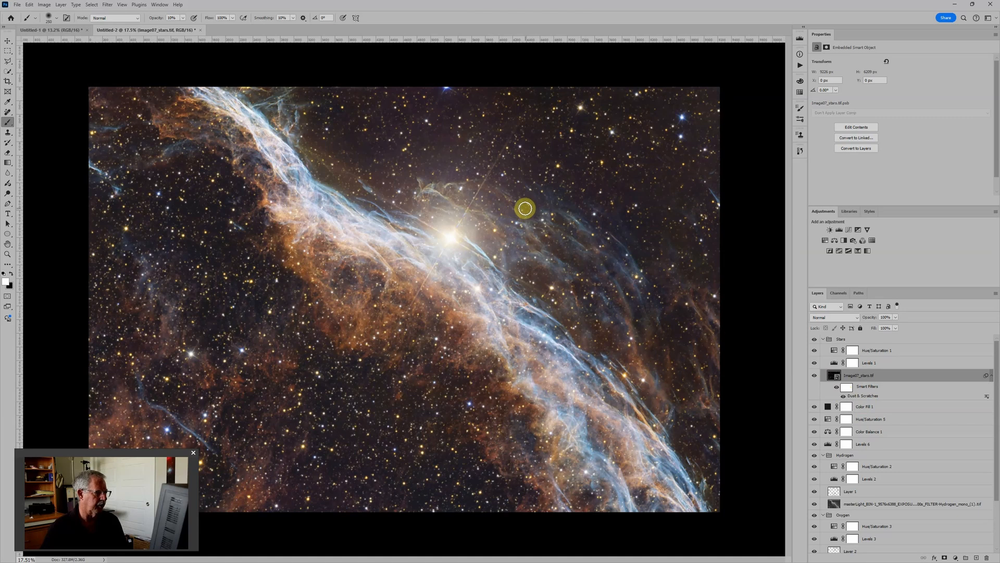
click(108, 5)
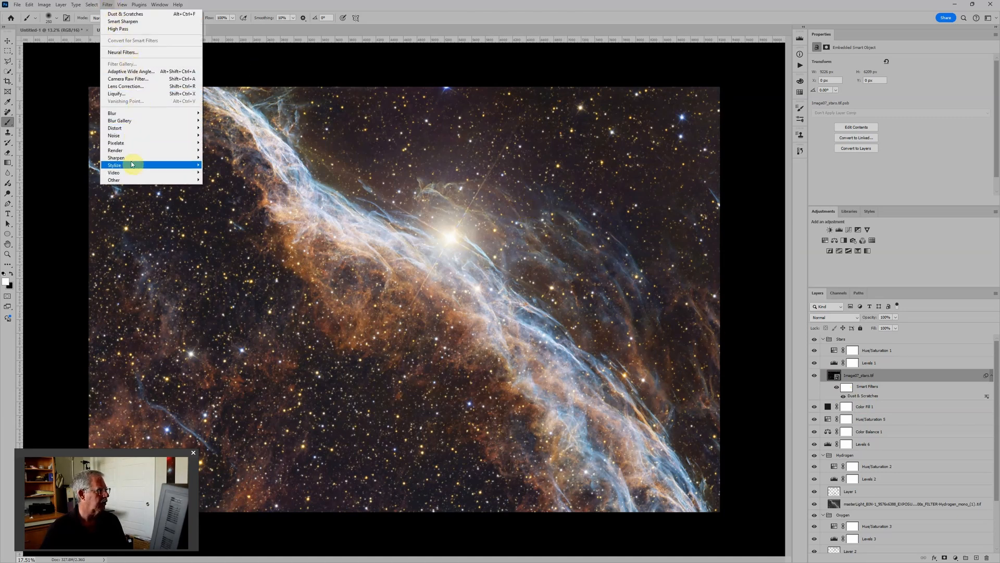
mouse_move(135, 157)
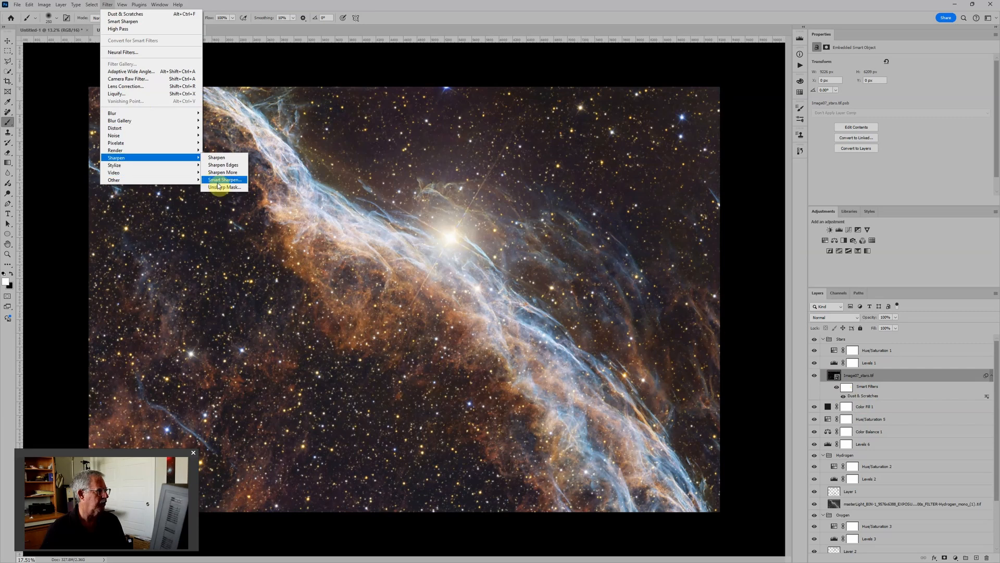
click(223, 180)
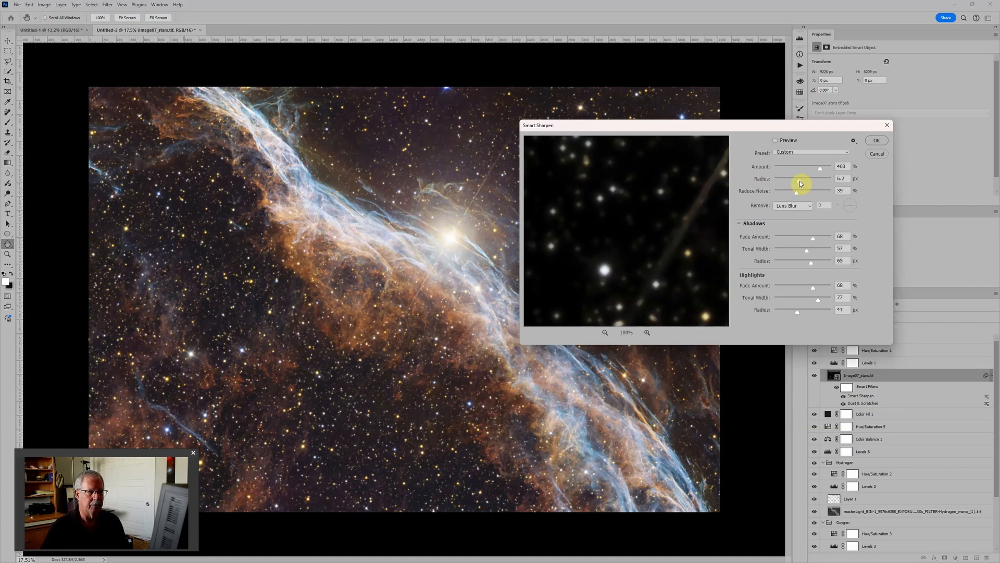
mouse_move(800, 184)
mouse_down()
mouse_move(823, 183)
mouse_move(791, 182)
mouse_up()
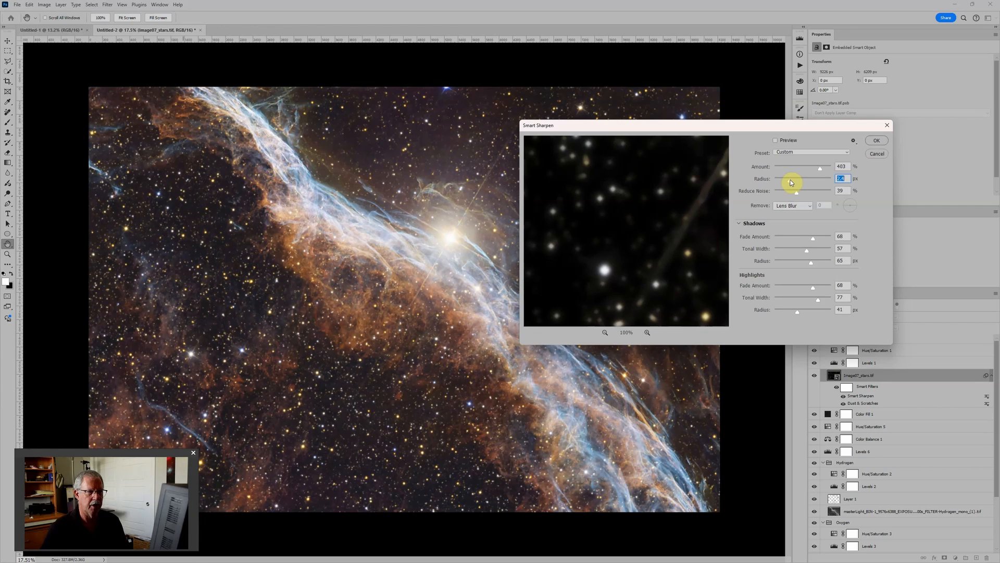
click(819, 168)
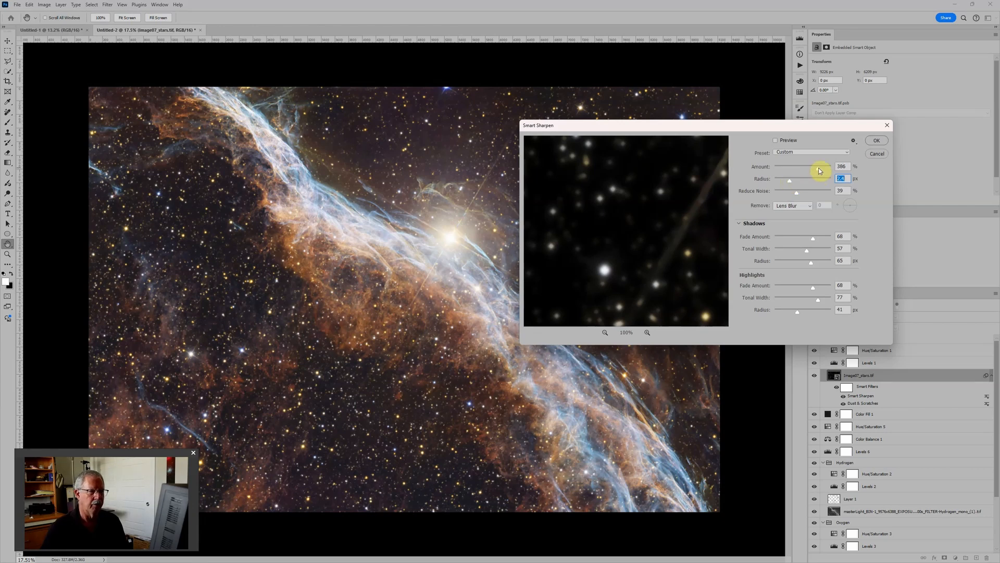
click(877, 141)
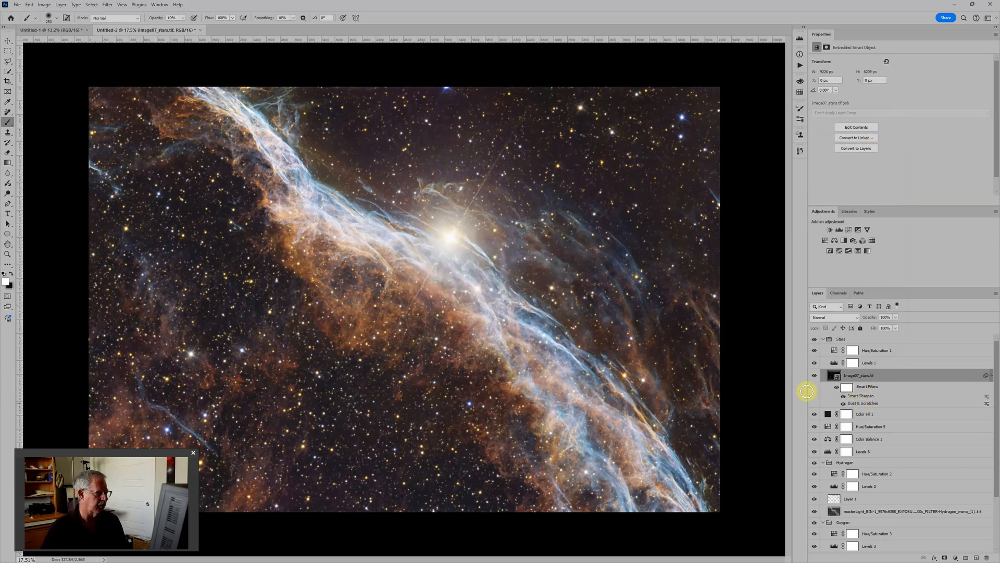
In the Stars group's Levels 1, set the black input level to 36 and the midtones to 0.52
click(834, 363)
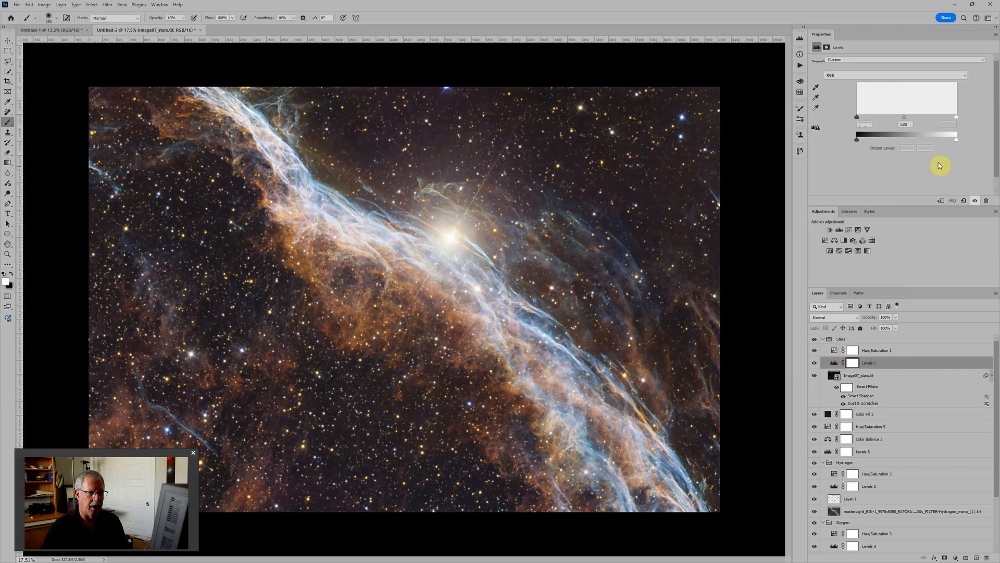
drag(906, 119, 920, 116)
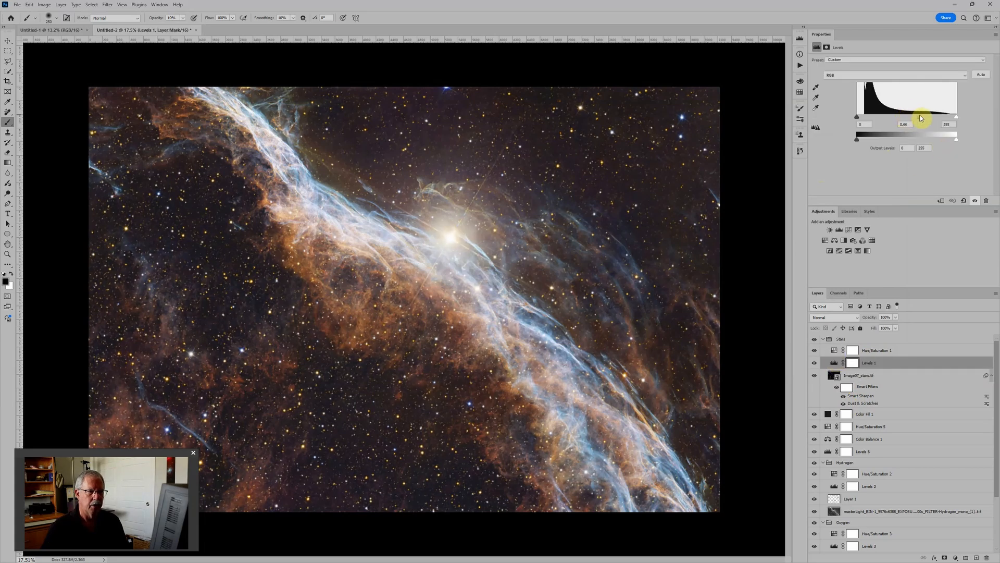
drag(857, 118, 871, 119)
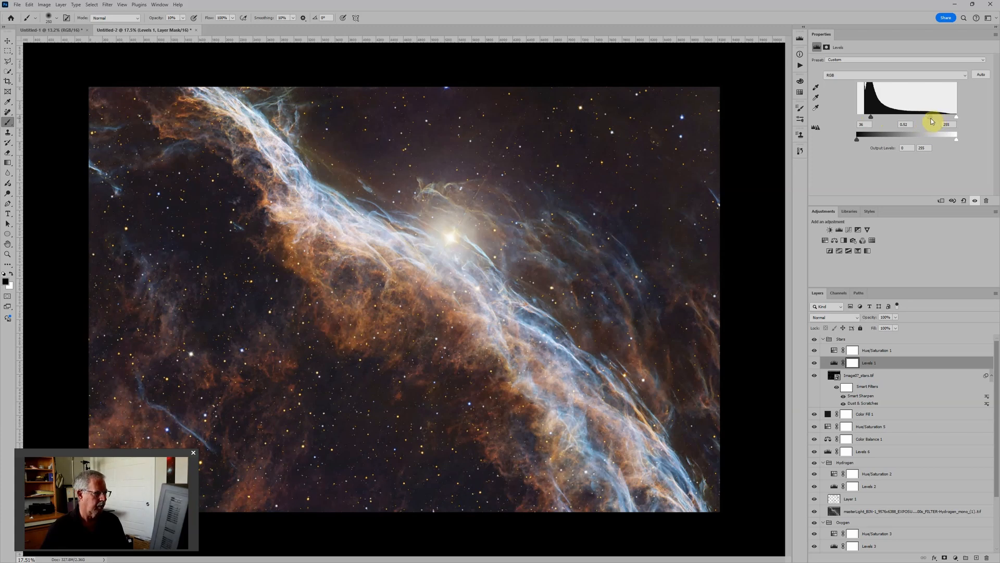
Compare the image with the Stars group's Levels 1 adjustment hidden and shown, inspecting the stars around the bright star
scroll(636, 139, down, 3)
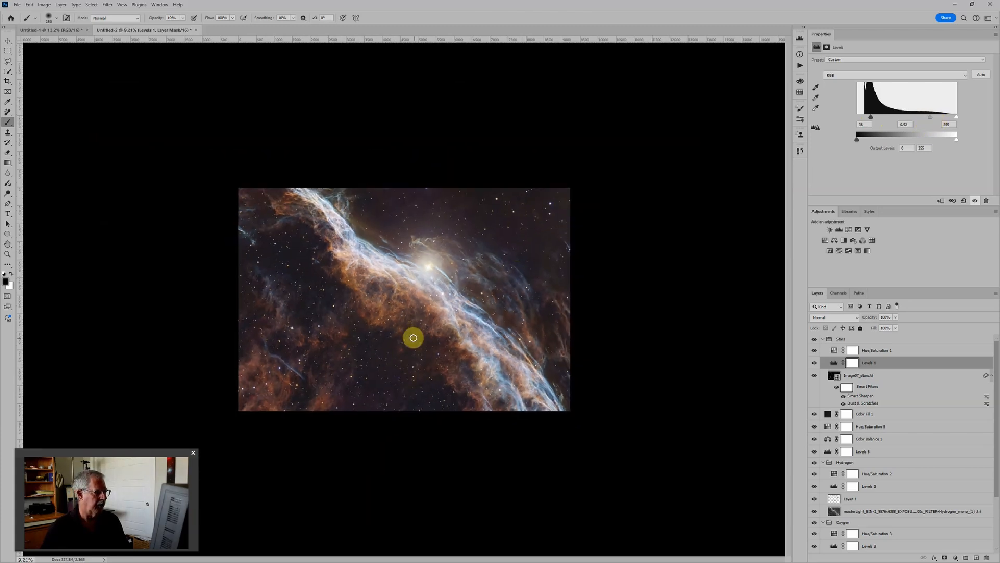
scroll(424, 333, up, 2)
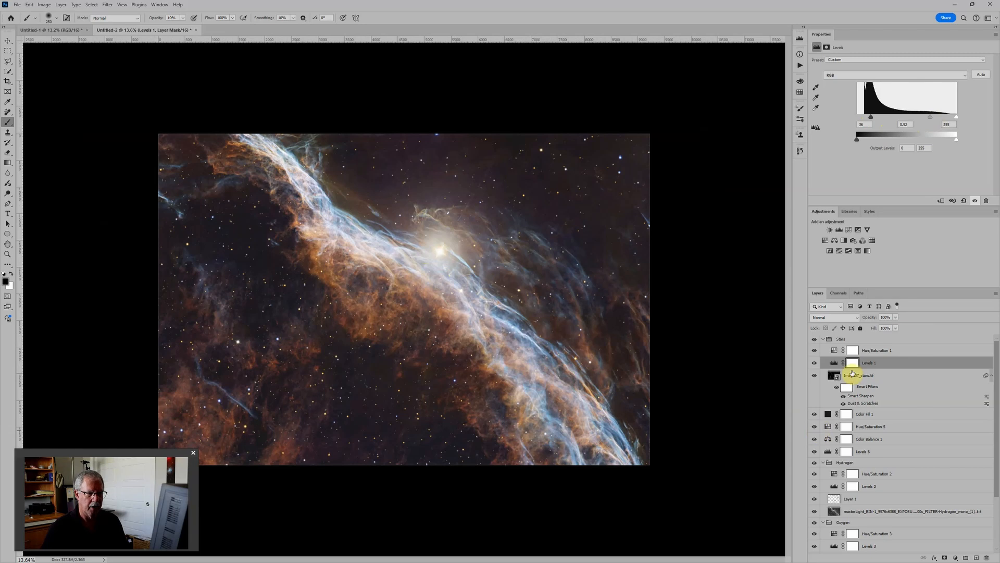
click(815, 363)
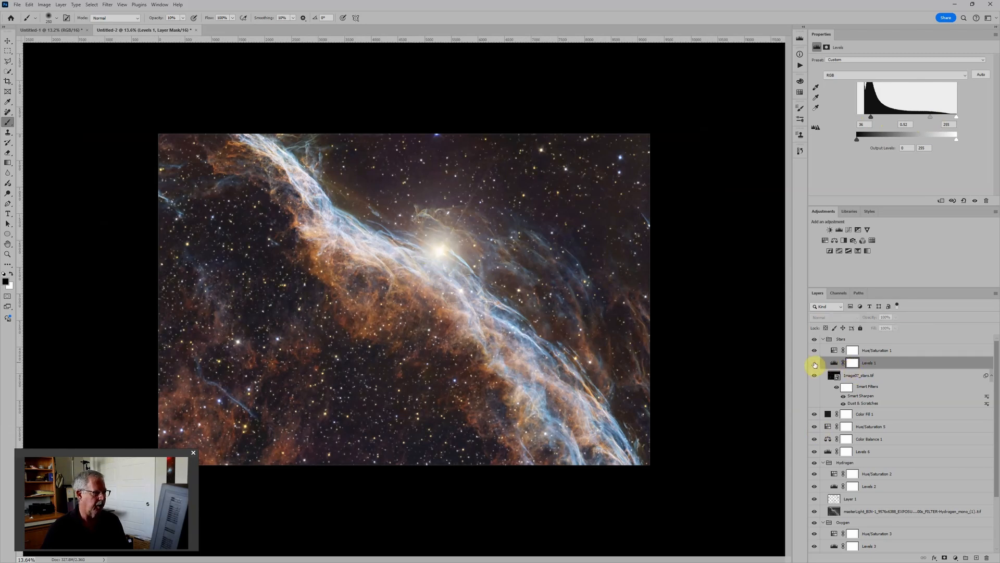
click(814, 363)
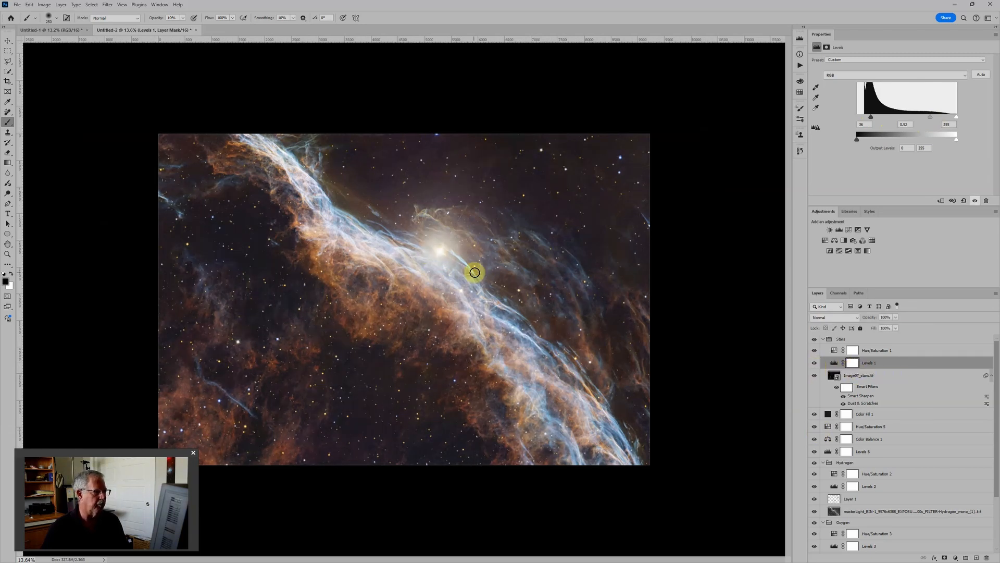
scroll(468, 270, up, 5)
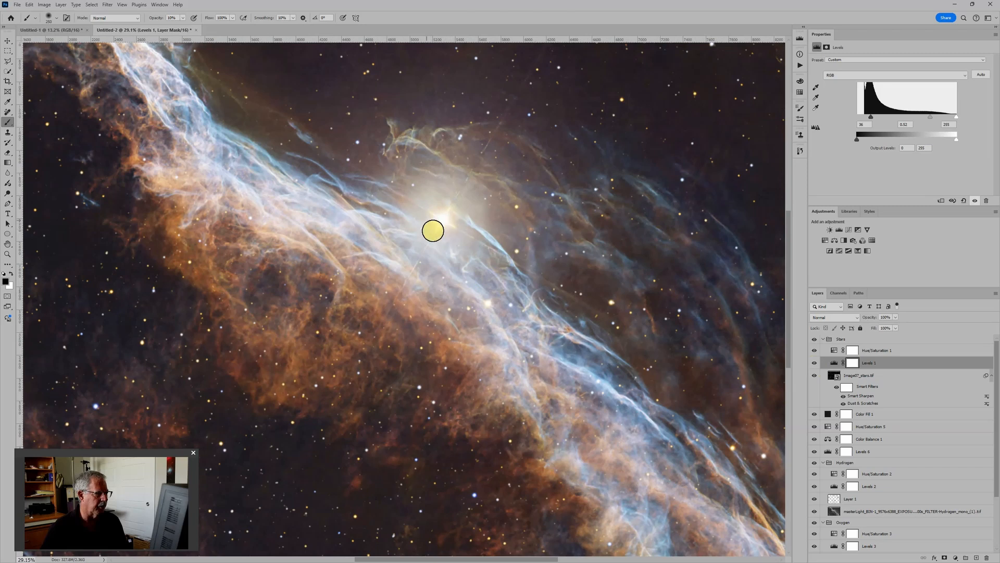
Paint black on the Levels 1 mask over the bright star with a large brush at 100% opacity
click(854, 363)
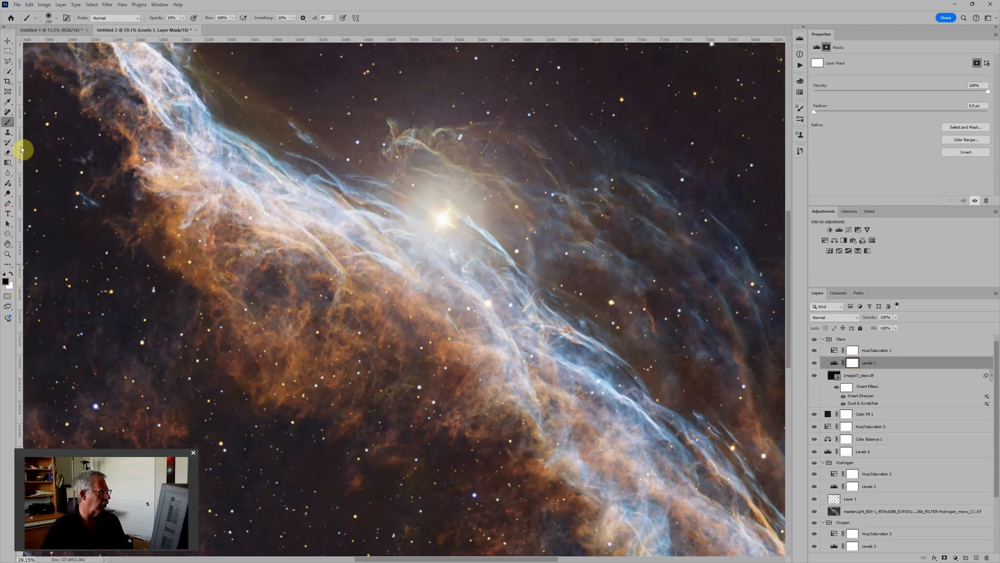
key(bracketright)
key(bracketright)
key(bracketright)
key(bracketright)
key(bracketright)
key(bracketright)
key(bracketright)
key(bracketright)
key(bracketright)
key(bracketright)
key(bracketright)
key(bracketright)
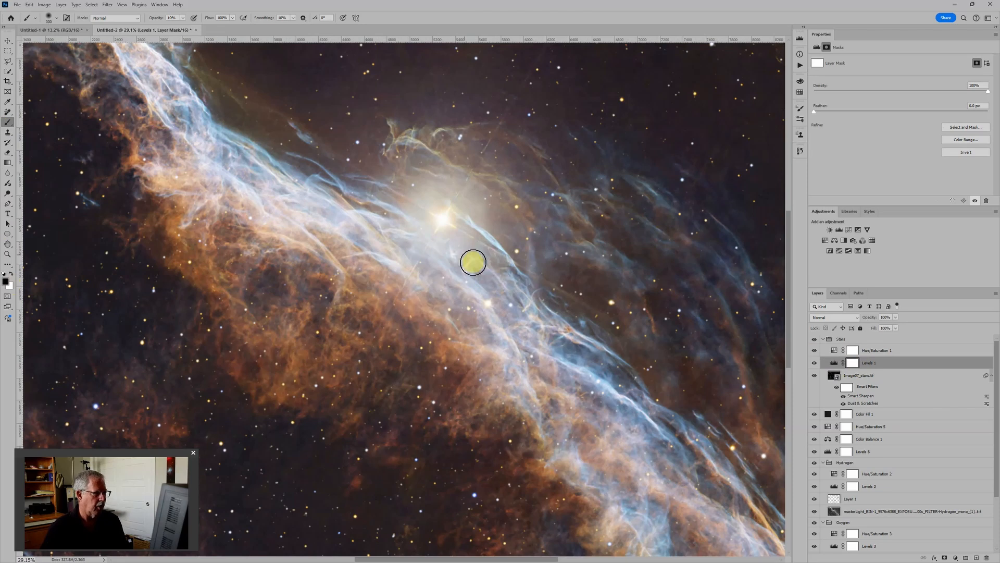
click(443, 221)
key(0)
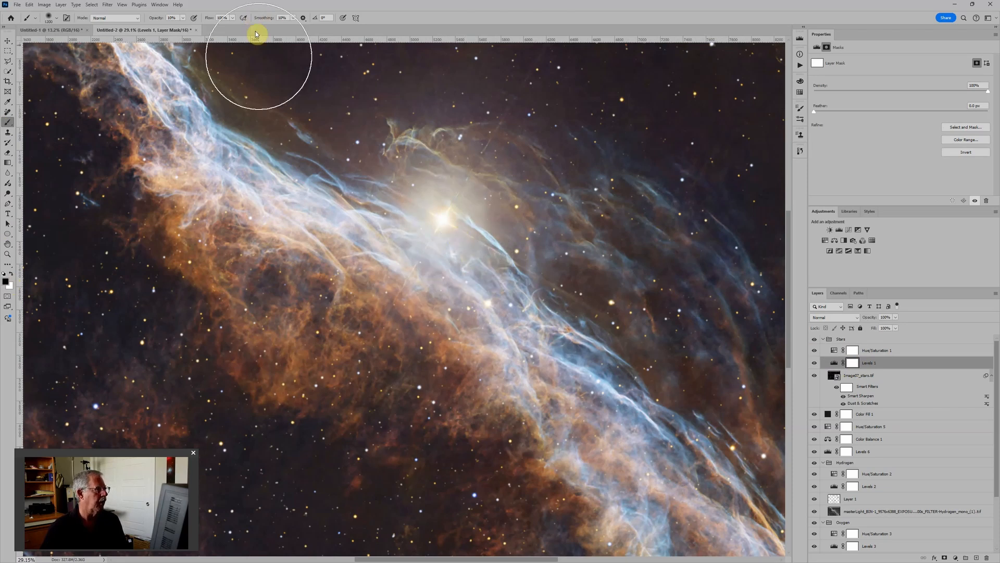
click(445, 222)
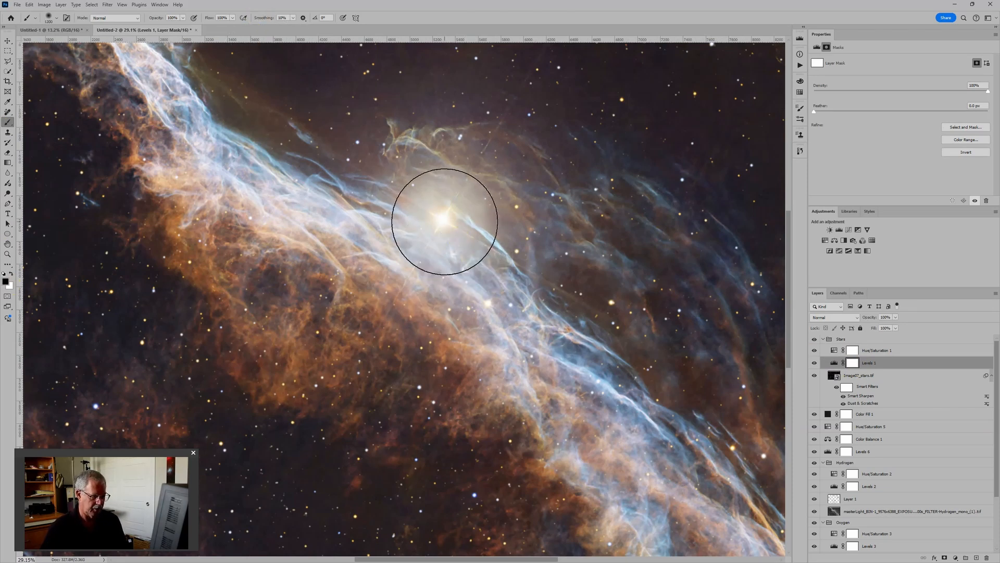
click(443, 221)
Paint straight black strokes with a small brush on the Levels 1 mask along the bright star's diagonal diffraction spike, both above and below the star
key(bracketleft)
key(bracketleft)
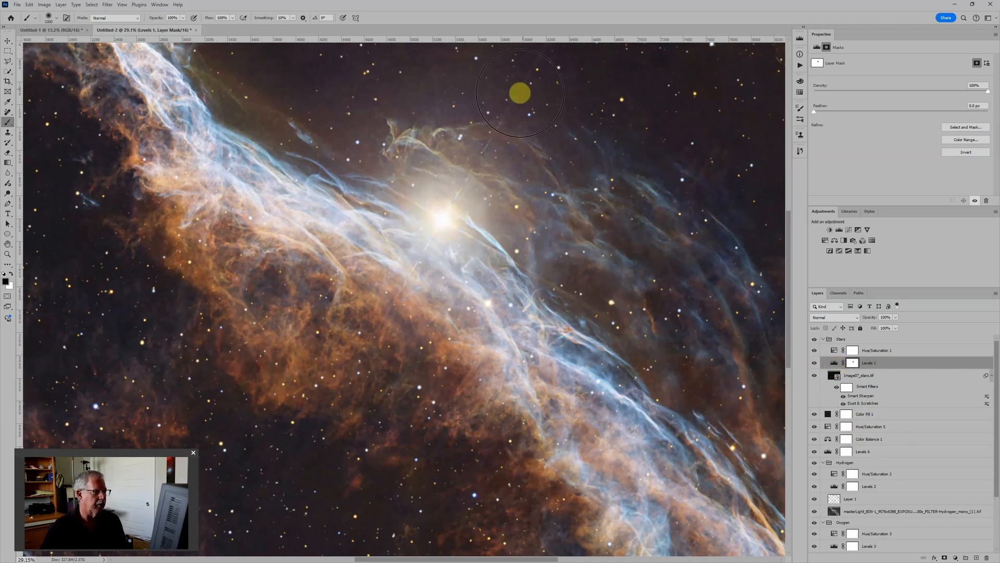
key(bracketleft)
key(bracketleft)
key(bracketleft)
key(bracketleft)
key(bracketleft)
key(bracketleft)
key(bracketleft)
key(bracketleft)
key(bracketleft)
key(bracketleft)
key(bracketleft)
key(bracketleft)
key(bracketleft)
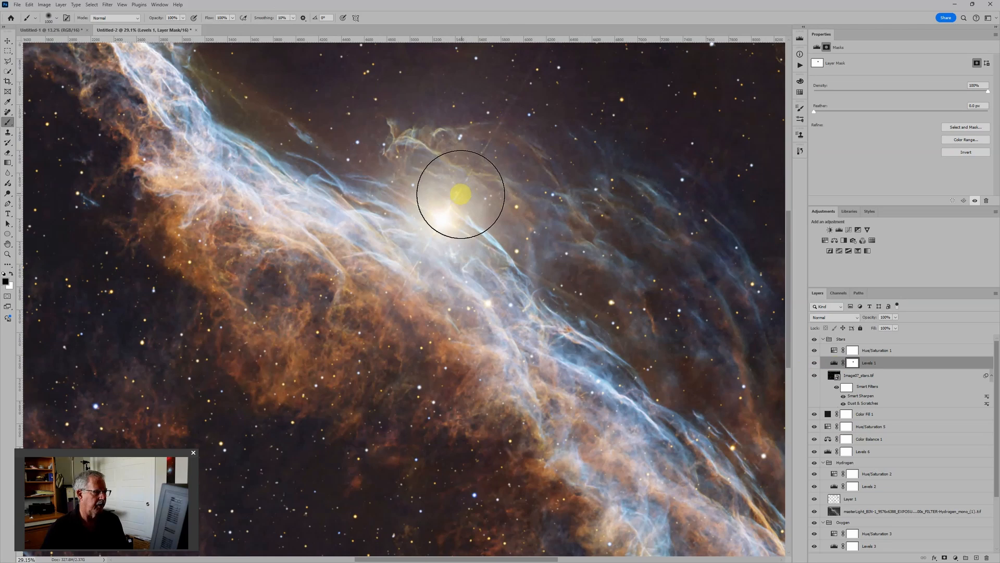
key(bracketleft)
key(bracketleft)
key(bracketleft)
key(bracketleft)
key(bracketleft)
key(bracketleft)
key(bracketleft)
key(bracketleft)
key(bracketleft)
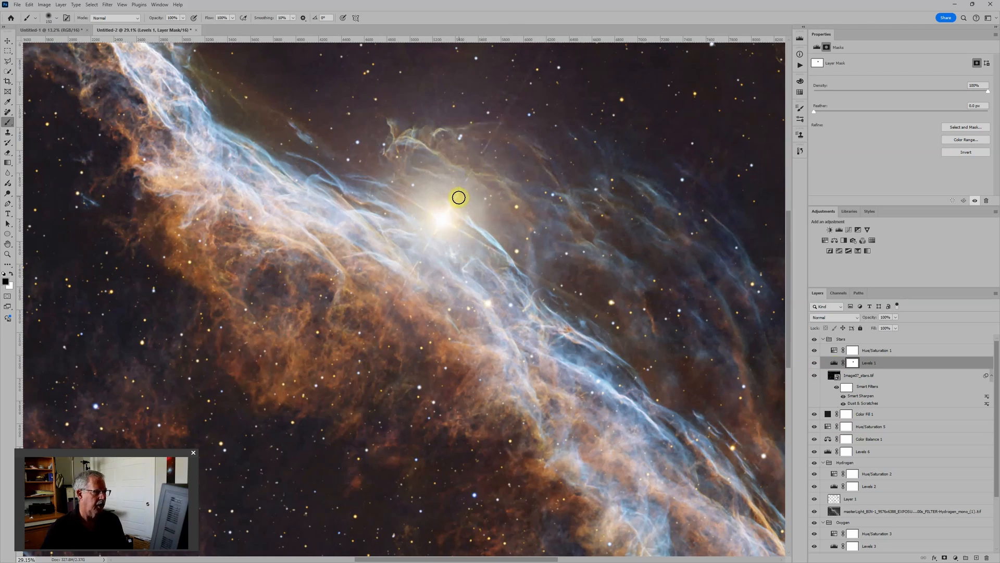
scroll(455, 194, up, 2)
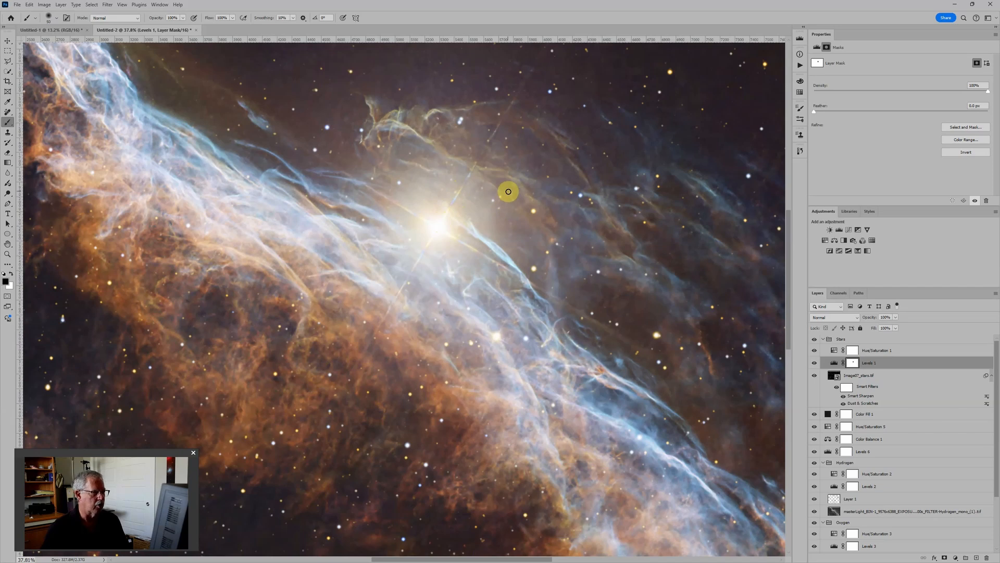
drag(506, 188, 469, 293)
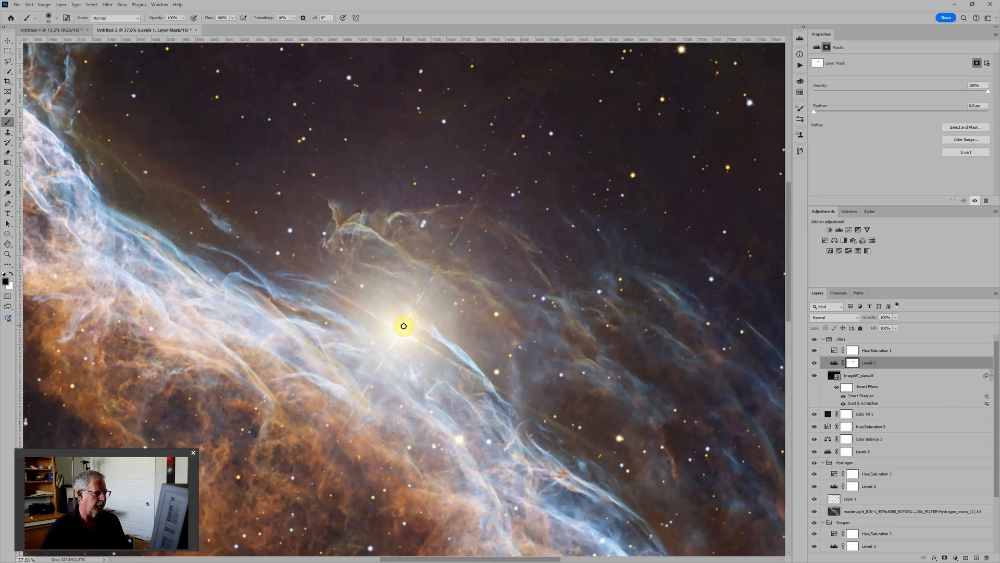
shift+click(548, 83)
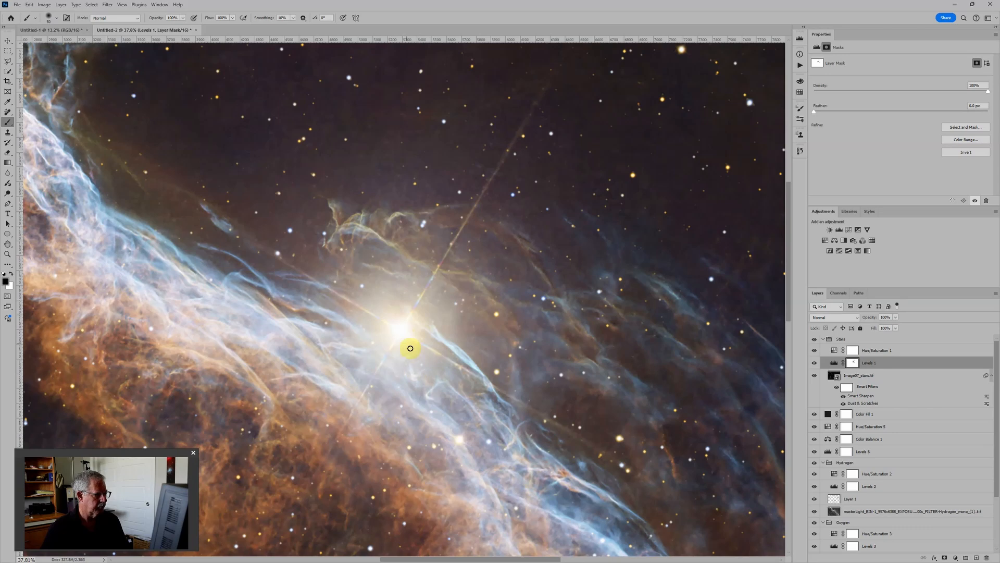
shift+click(311, 481)
scroll(481, 368, down, 10)
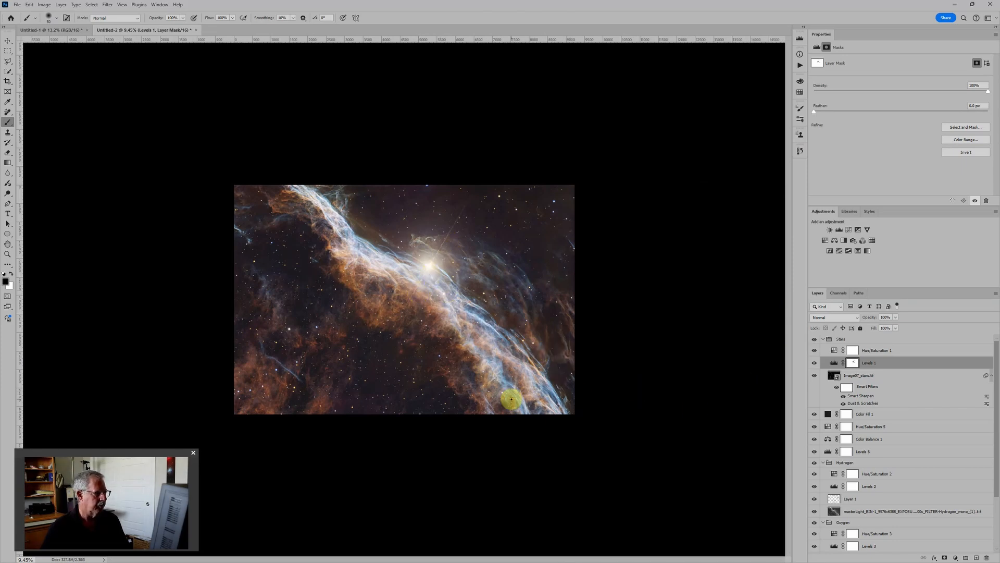
Collapse the Stars group and set the Cyan–Red midtones of Color Balance 1 to +18
click(823, 338)
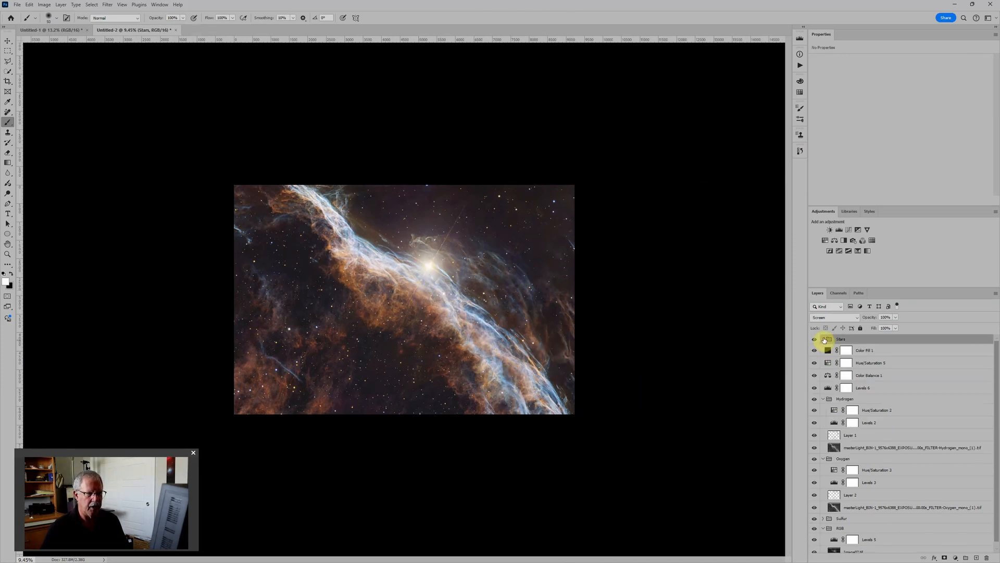
click(828, 374)
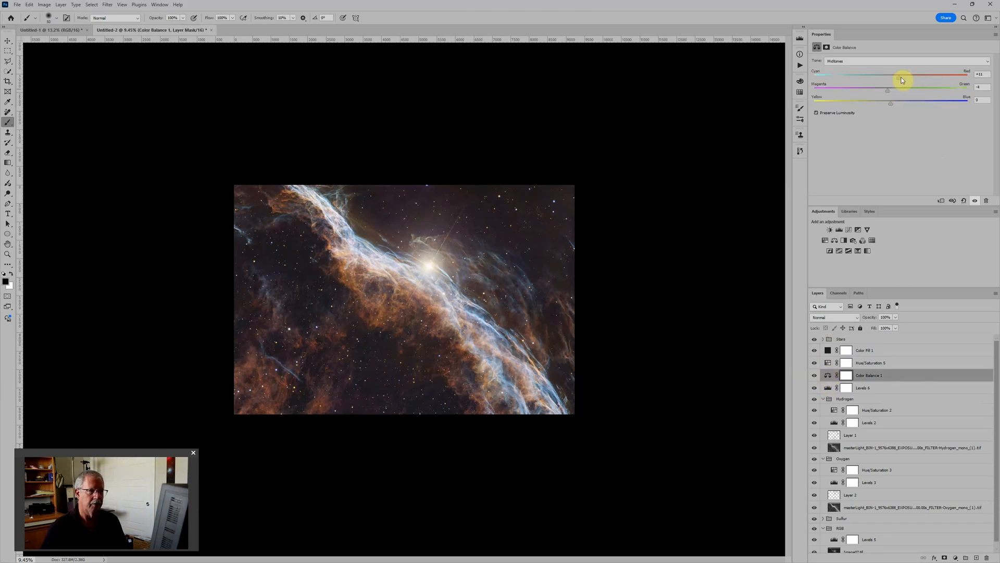
drag(900, 77, 907, 81)
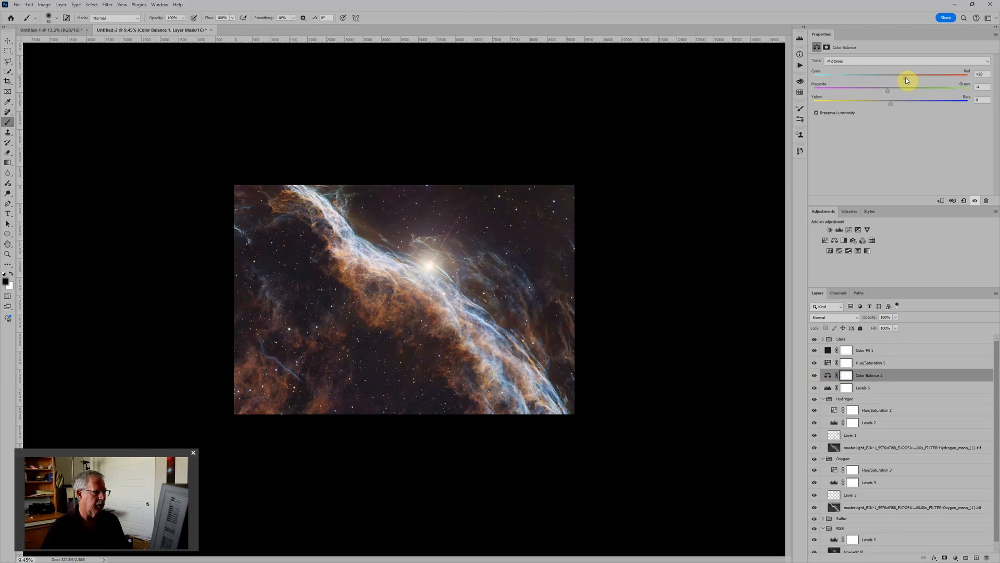
scroll(547, 270, up, 3)
scroll(500, 286, down, 3)
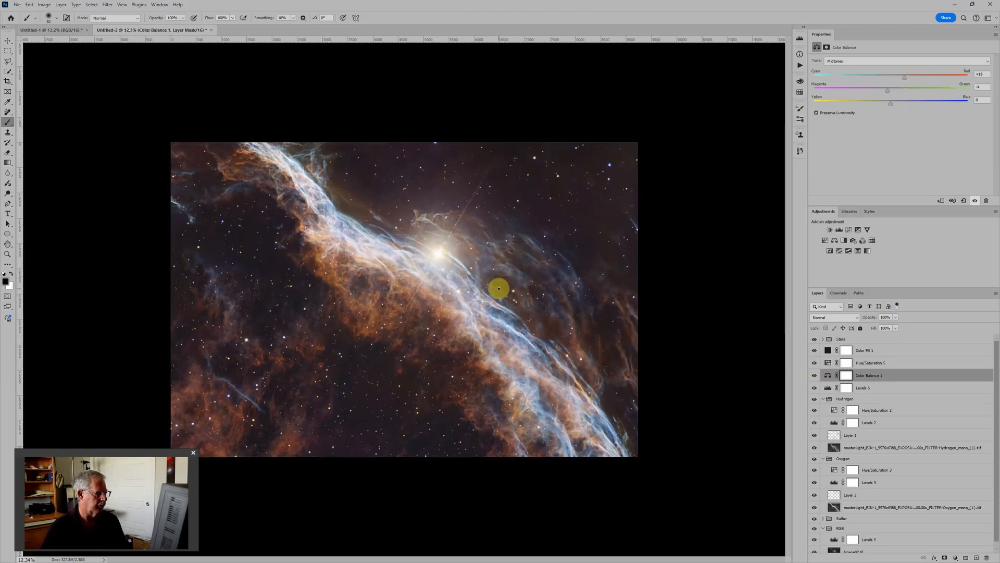
Expand the Sulfur group and set its Levels 4 black input level to 31 and midtones to 1.12
scroll(818, 490, down, 1)
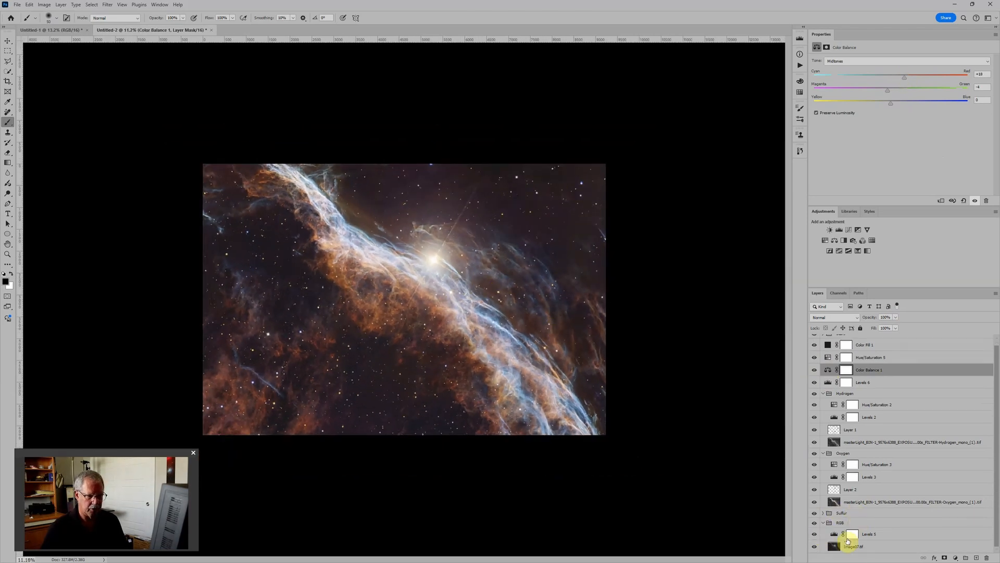
click(835, 535)
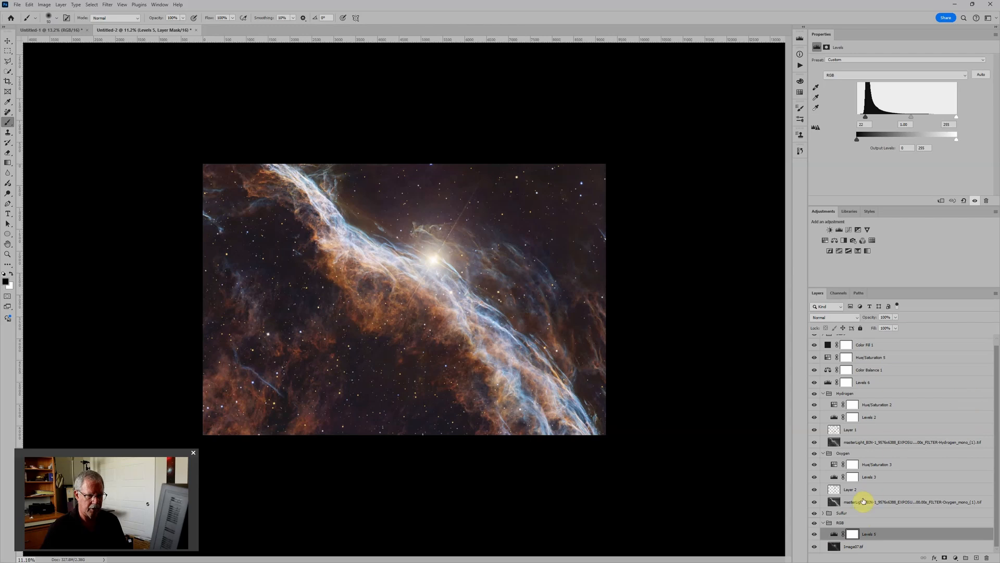
click(826, 514)
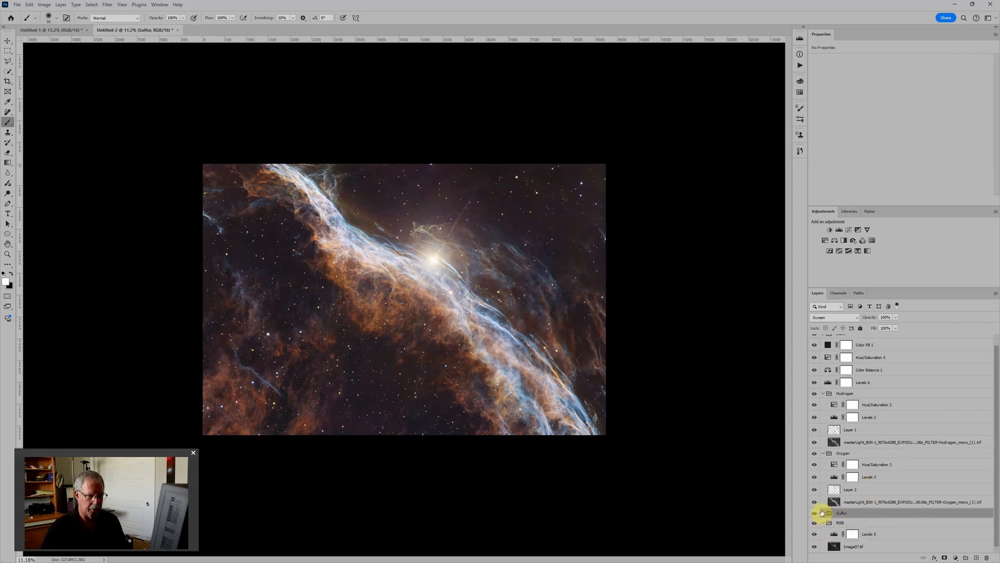
click(823, 513)
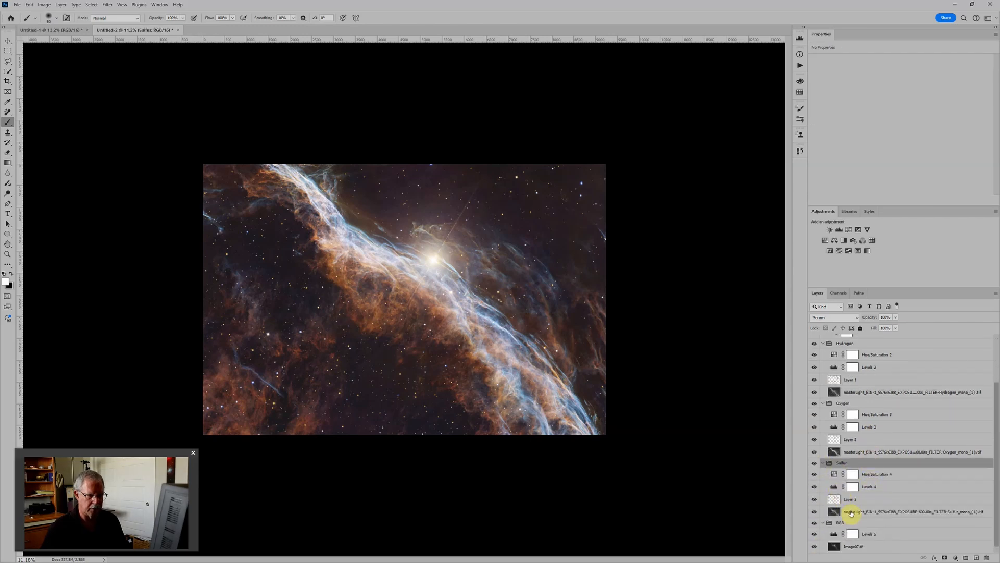
click(834, 488)
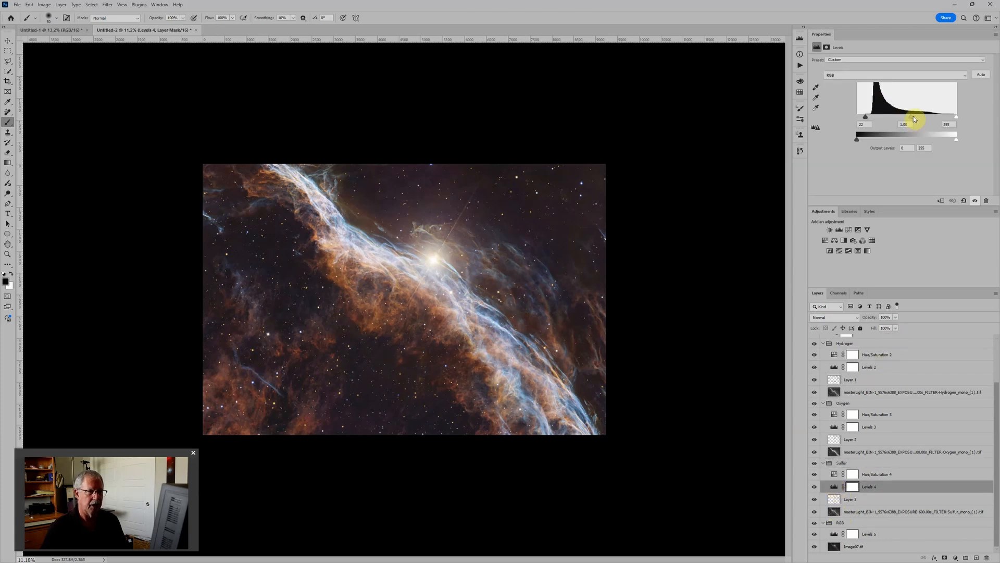
drag(913, 118, 911, 119)
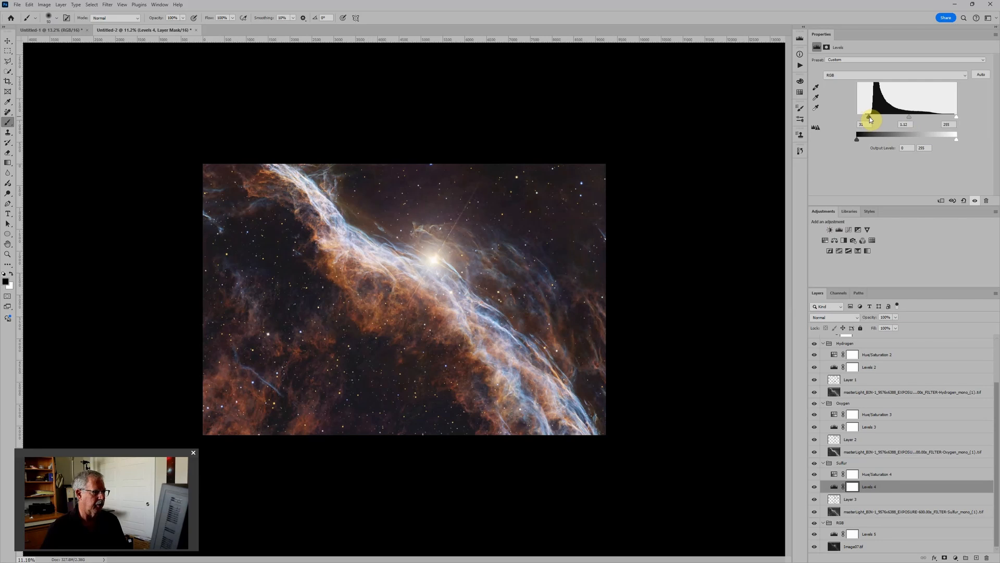
key(ctrl+plus)
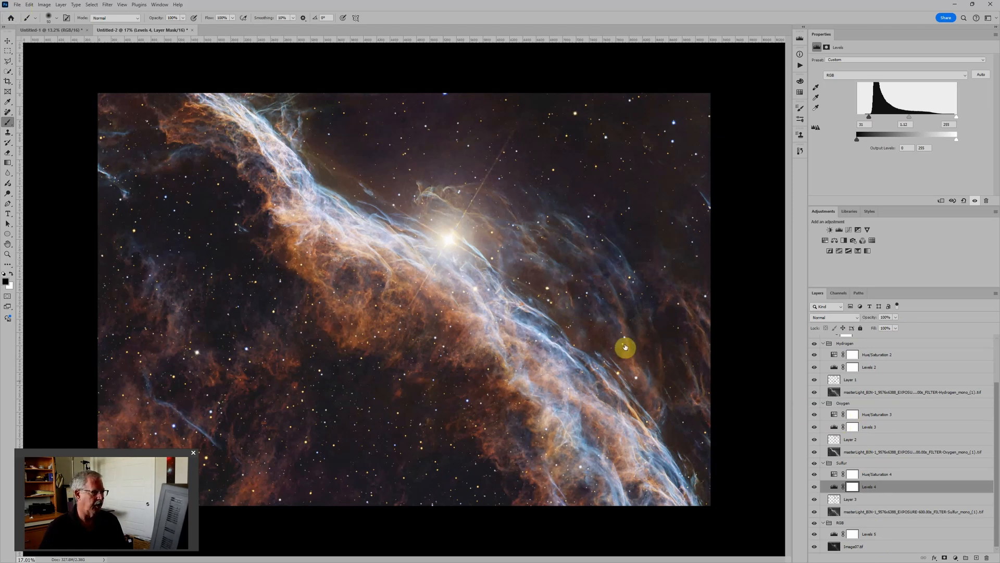
scroll(649, 298, down, 2)
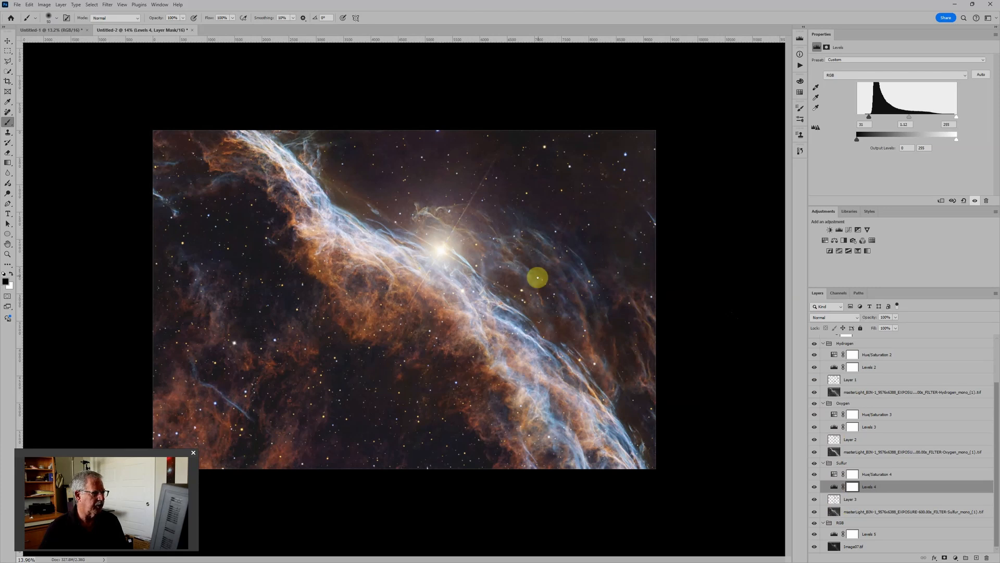
scroll(527, 296, up, 1)
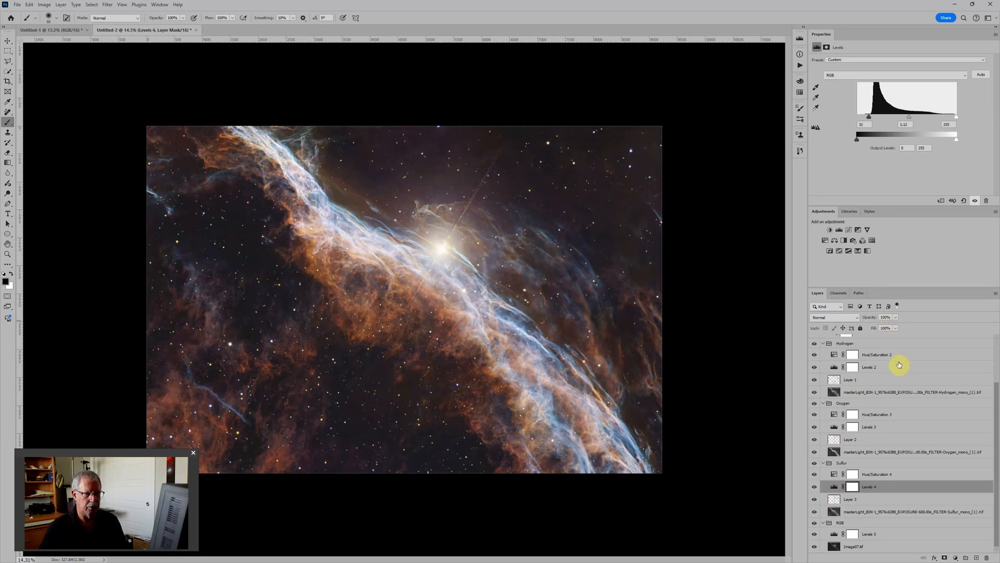
Review the layer stack from the Stars group's adjustments and smart filters down to the RGB group, and select the Hydrogen image layer
scroll(896, 363, up, 3)
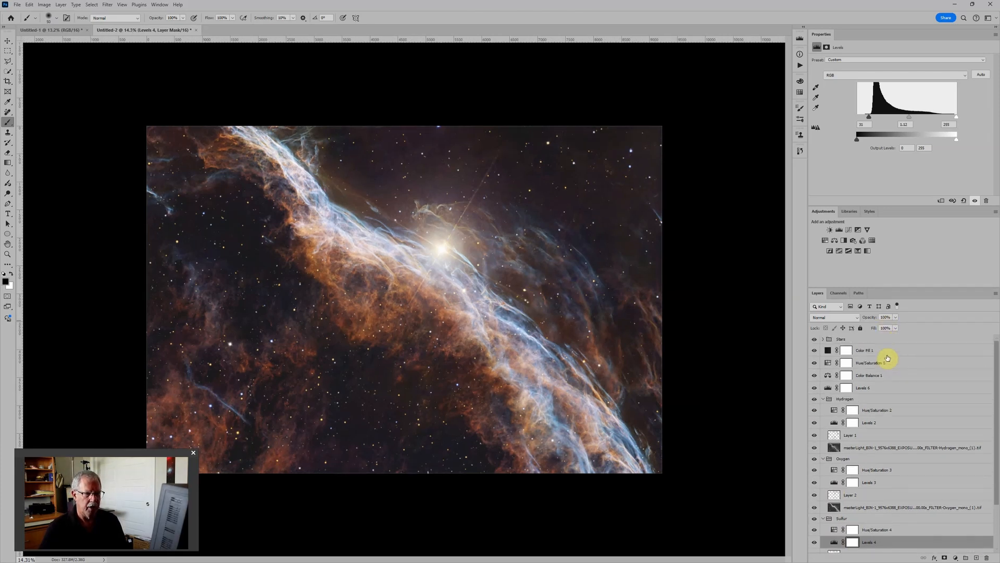
click(823, 339)
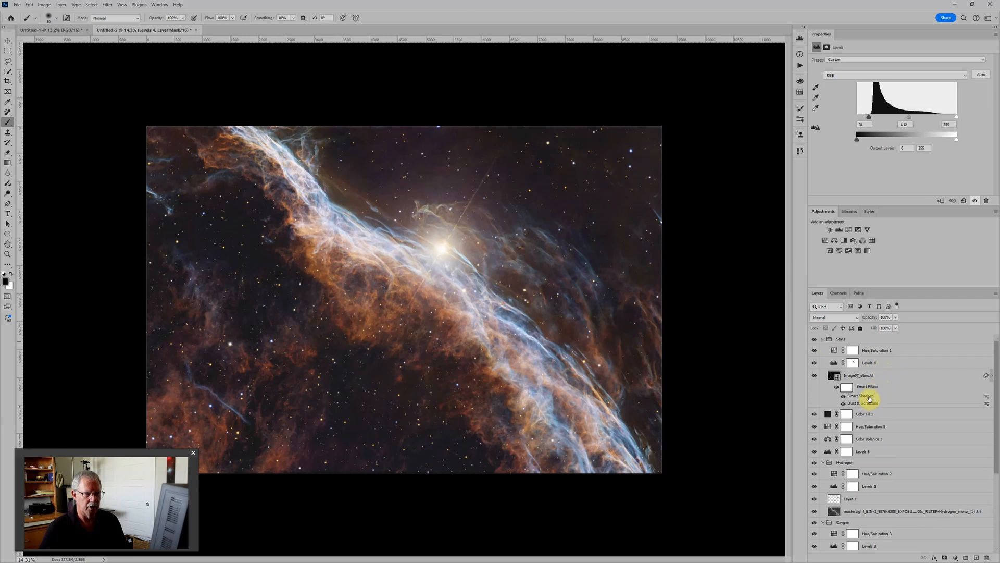
click(823, 339)
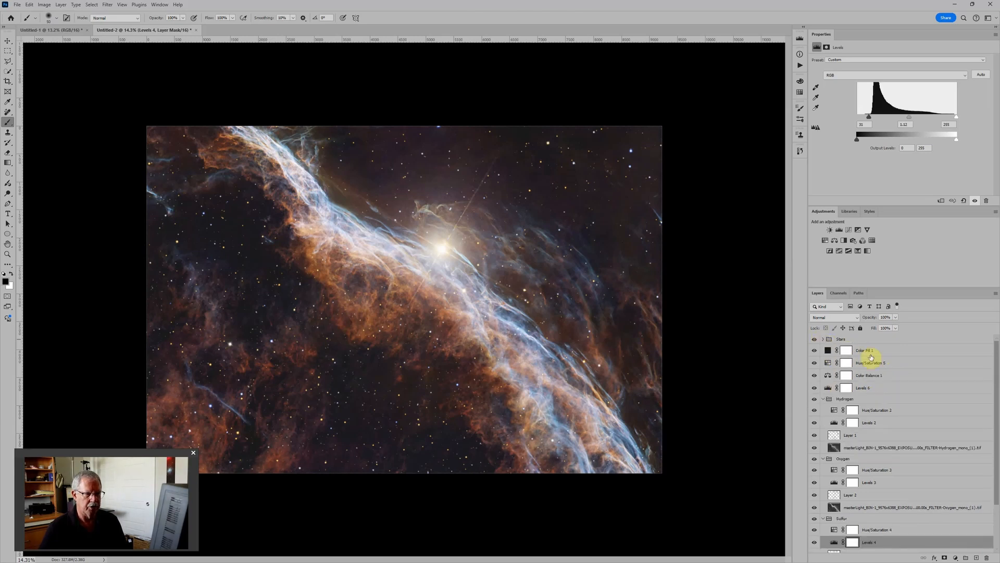
scroll(892, 393, down, 2)
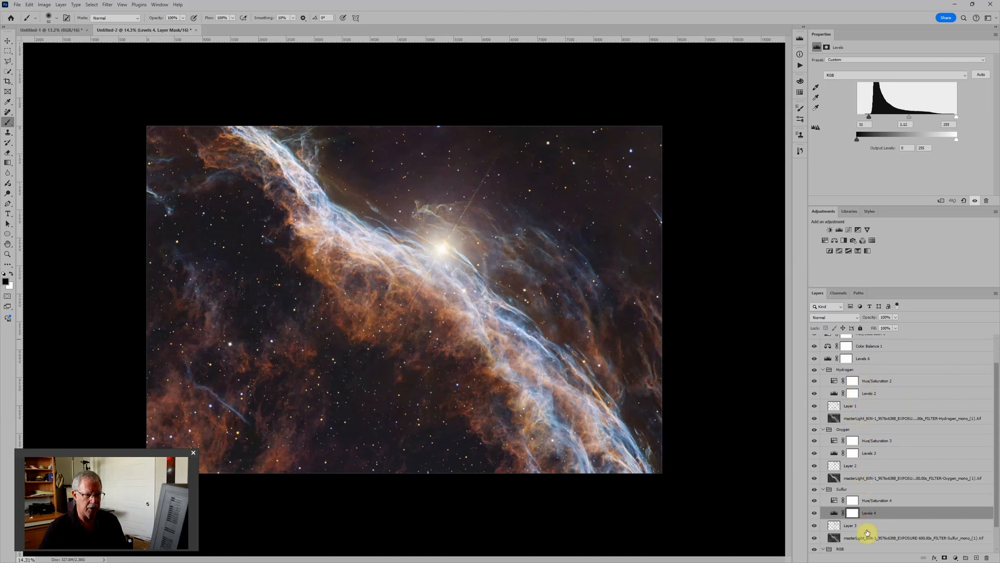
scroll(864, 536, down, 1)
scroll(864, 536, down, 1)
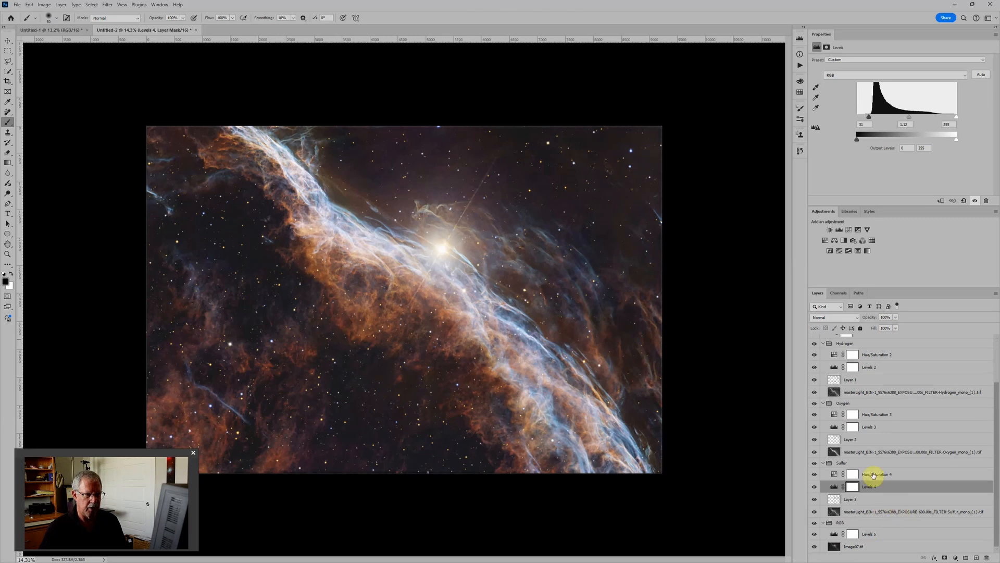
click(891, 392)
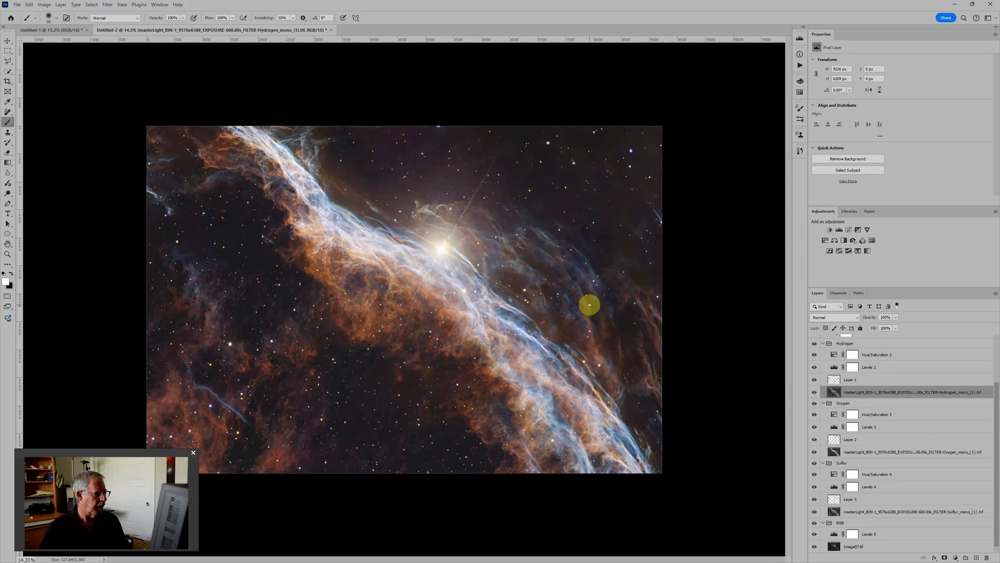
scroll(592, 304, down, 1)
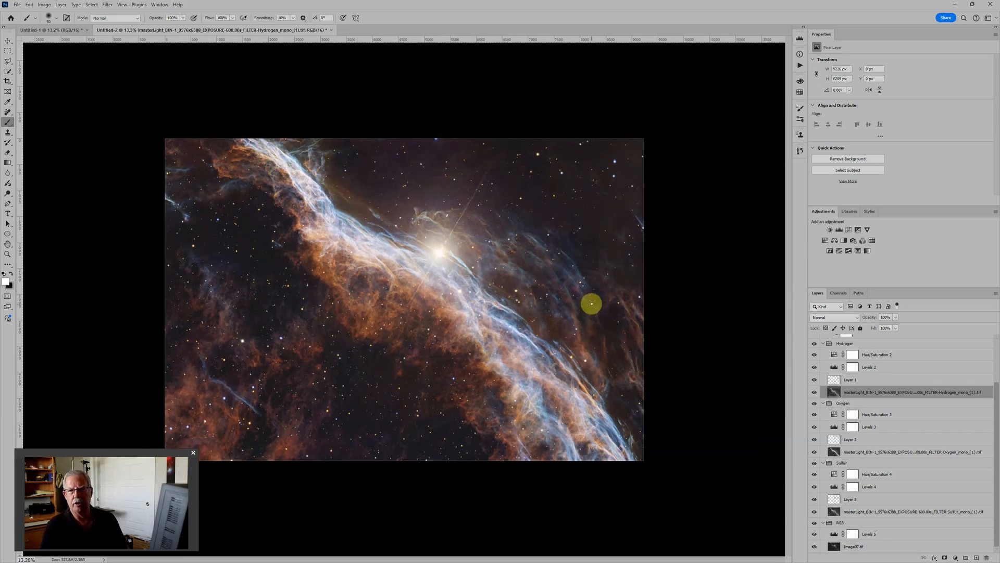